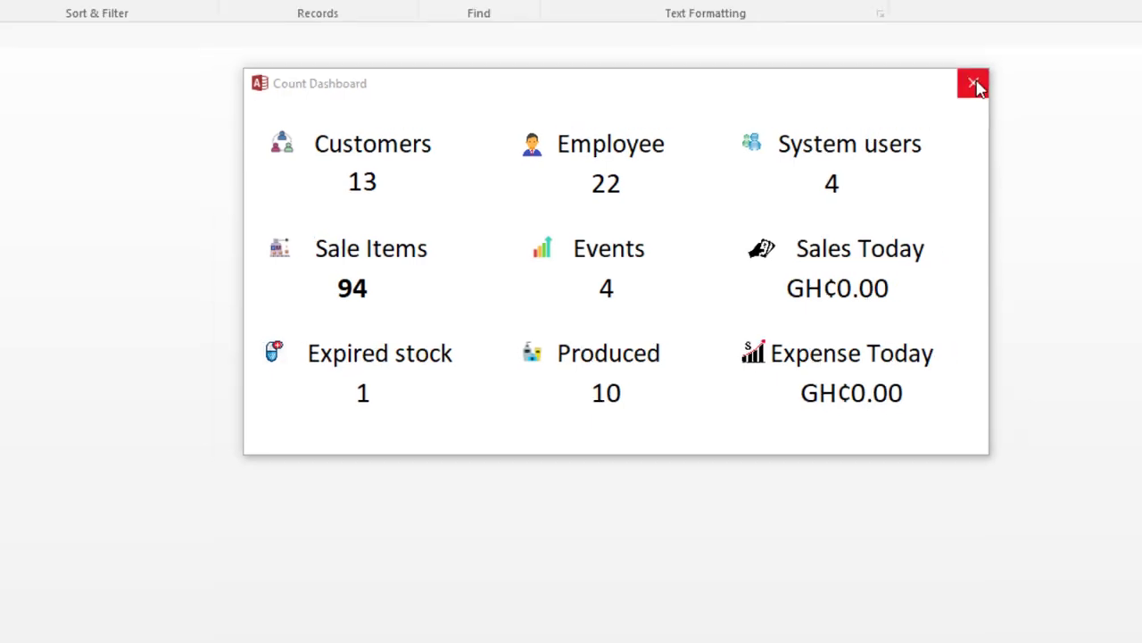
Close the Count Dashboard form and switch to the DASHBOARD database window.
left_click(973, 84)
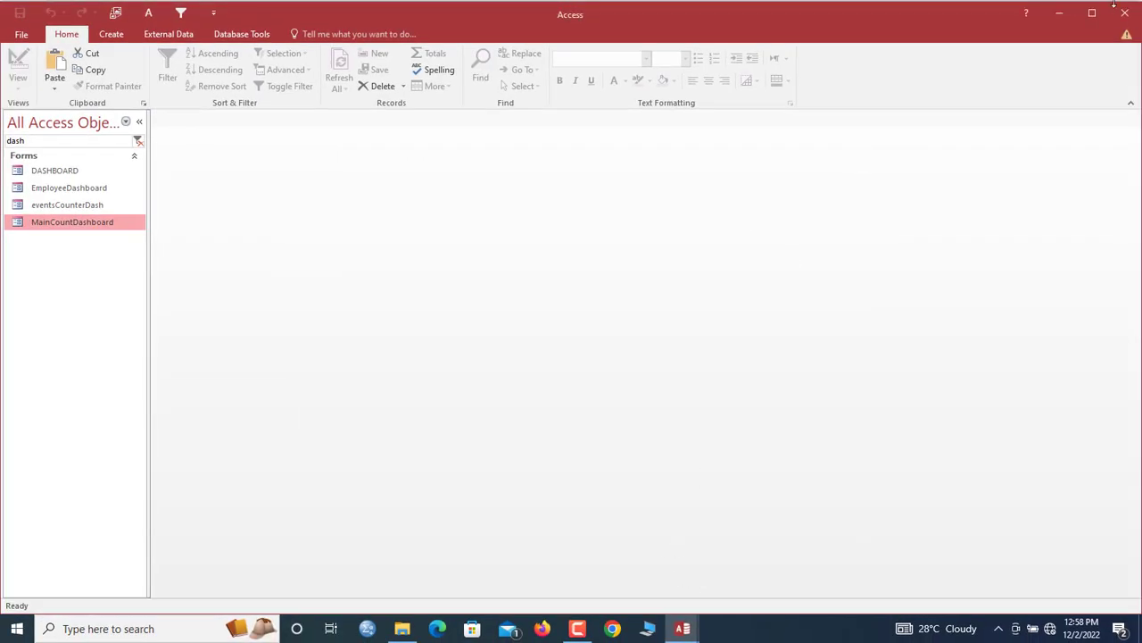
left_click(1126, 14)
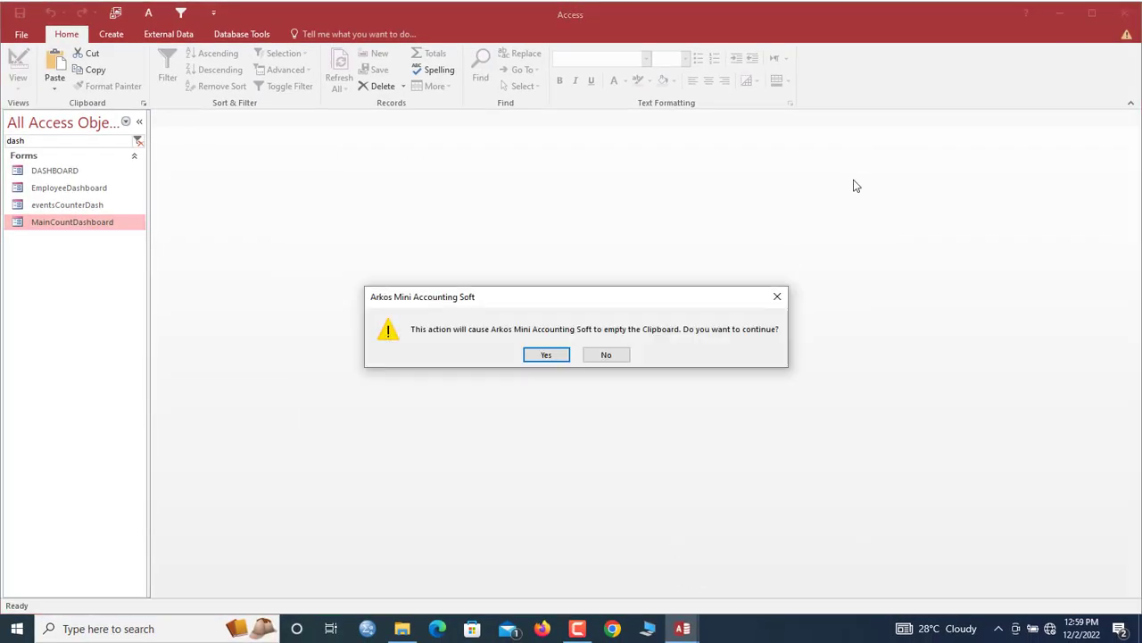
left_click(604, 356)
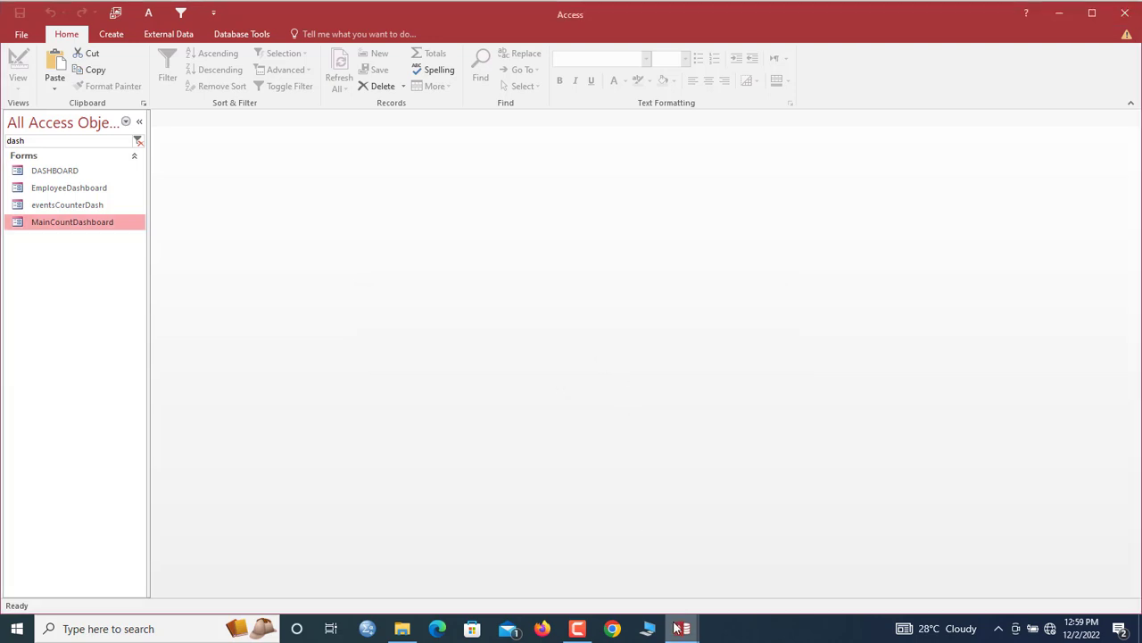
mouse_move(696, 628)
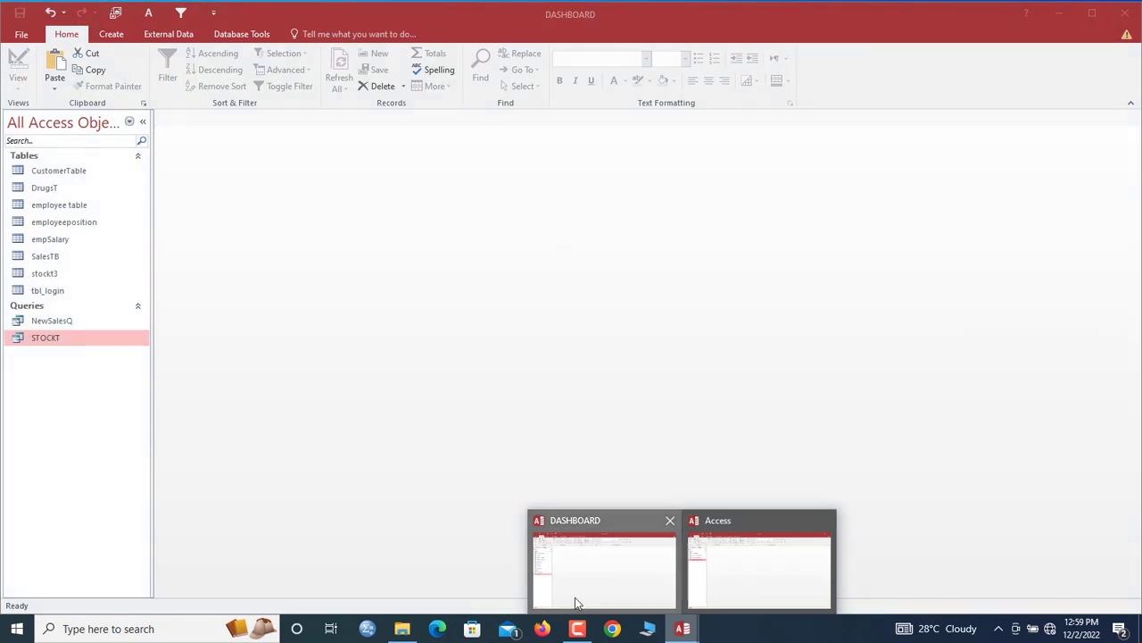
left_click(577, 600)
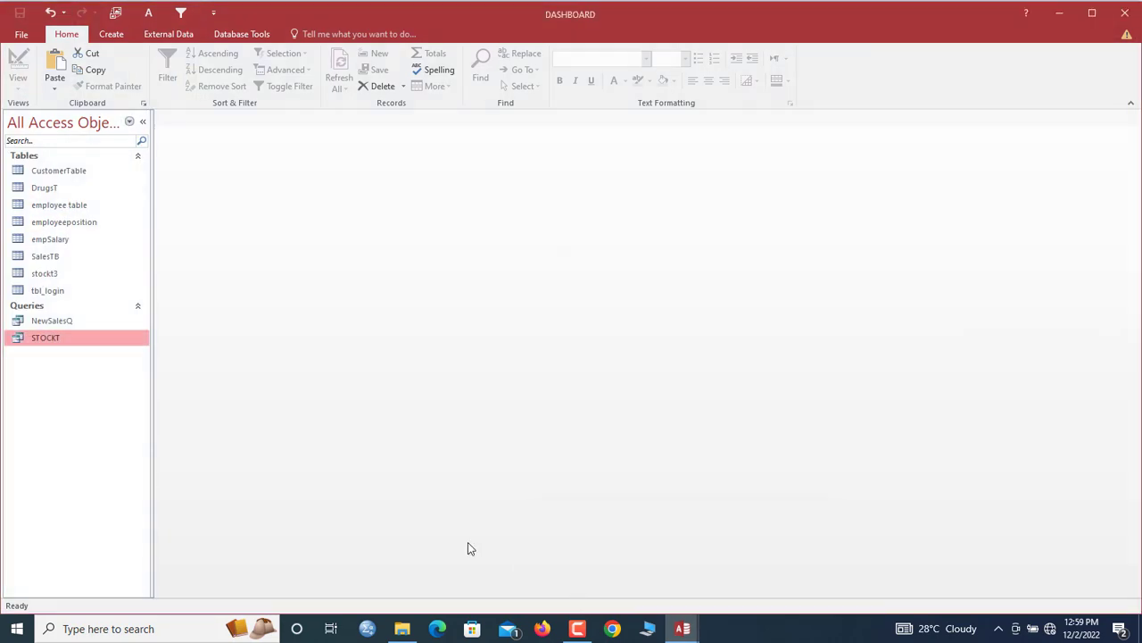
left_click(54, 273)
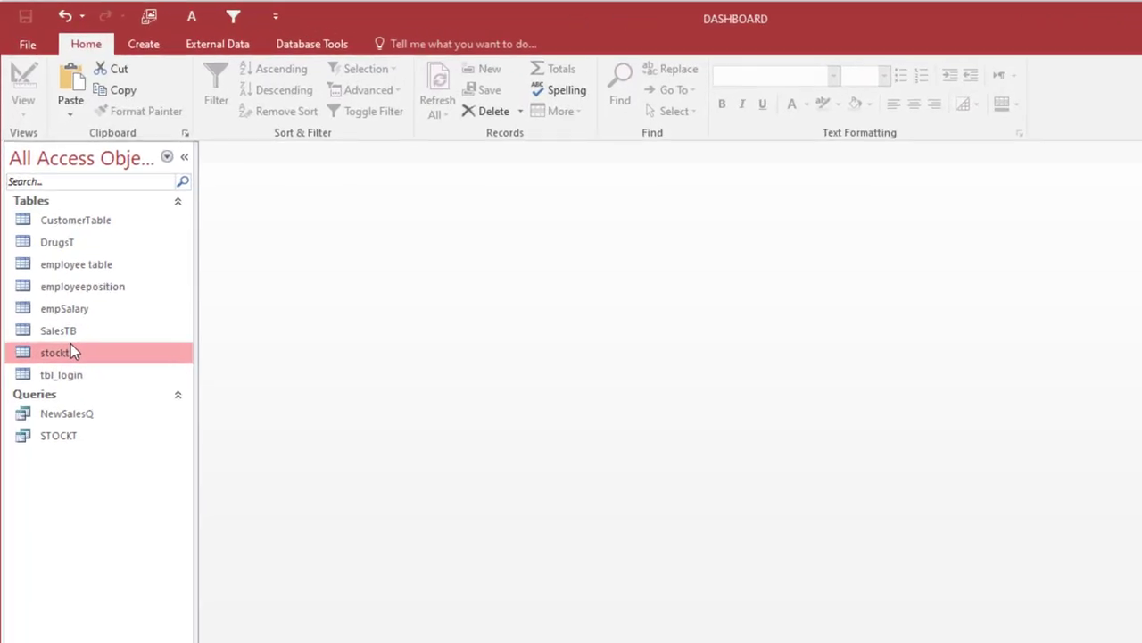
left_click(78, 220)
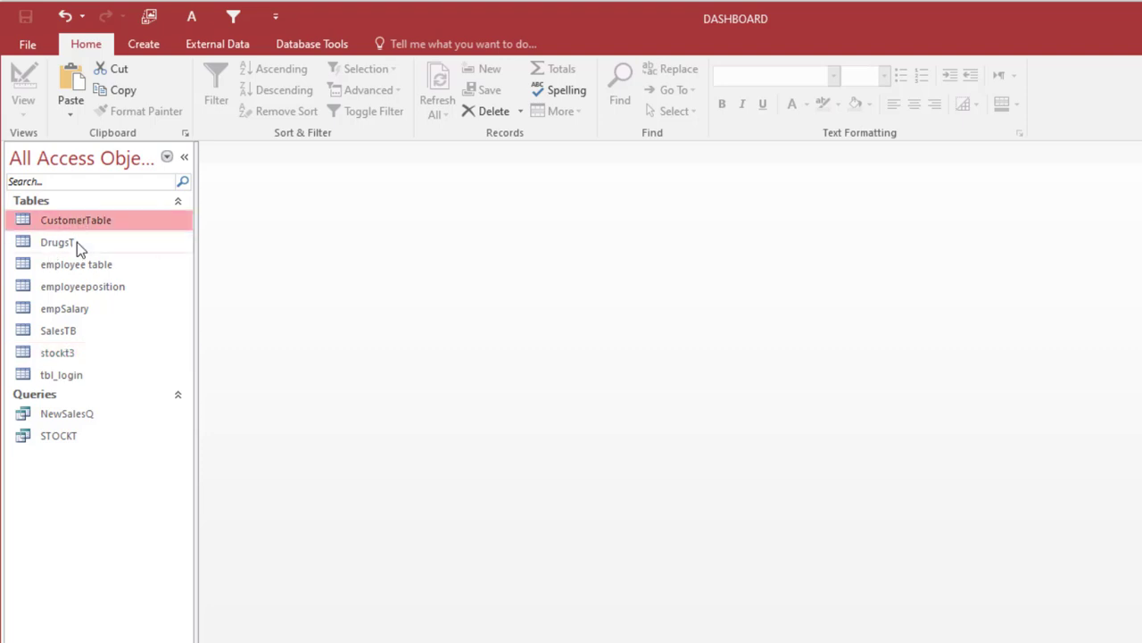
left_click(77, 244)
left_click(95, 266)
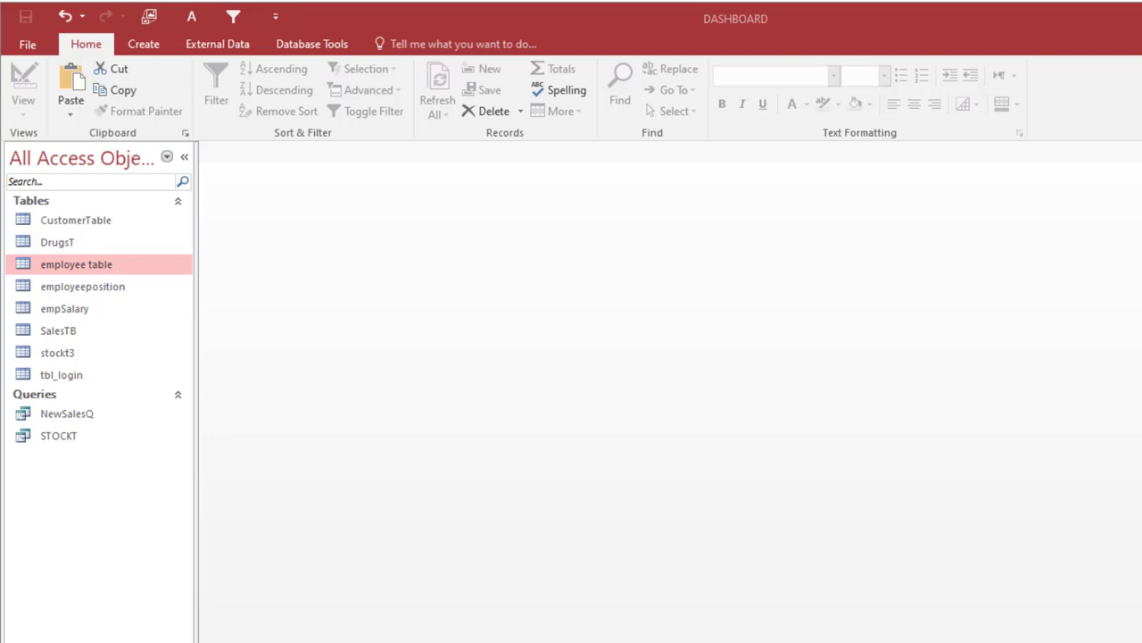
right_click(746, 642)
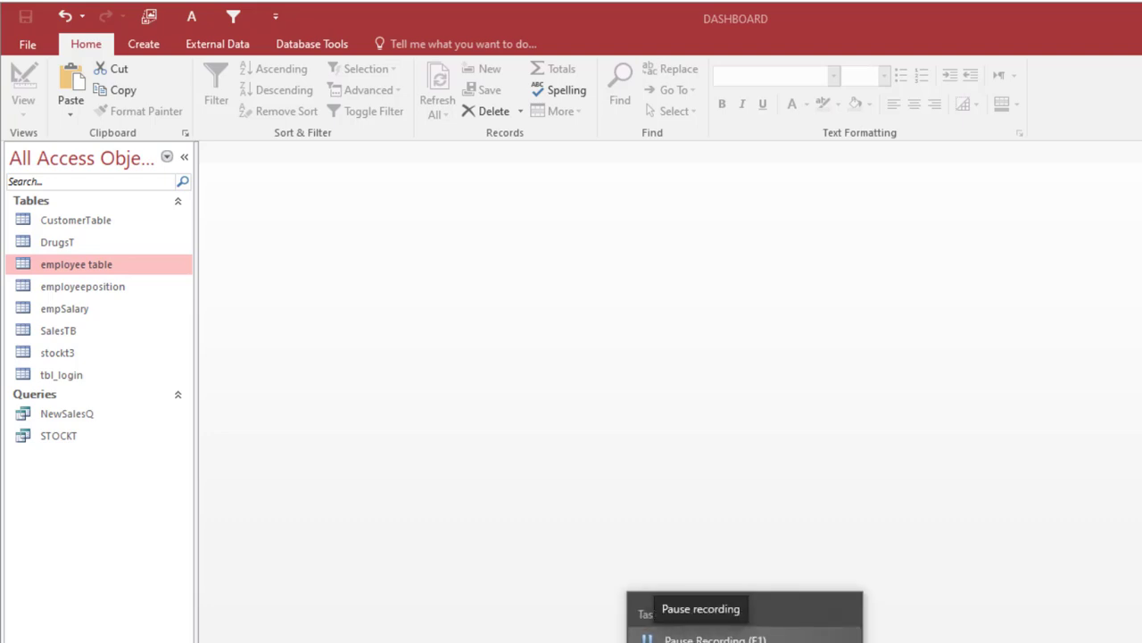
left_click(703, 639)
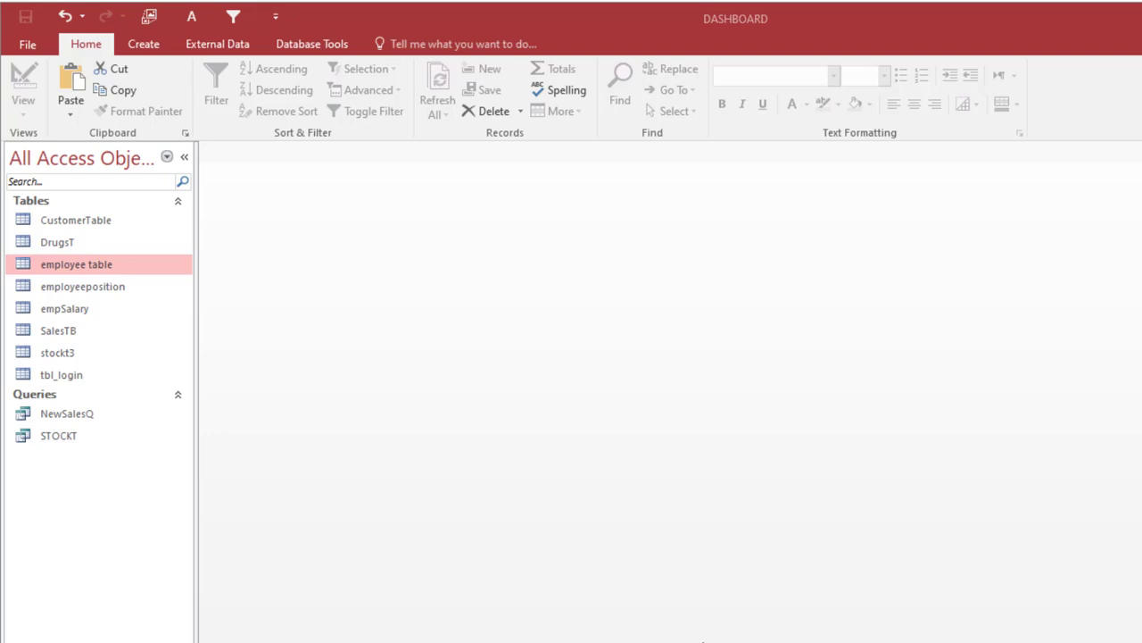
Create a blank form and save it as Count_customers.
left_click(125, 225)
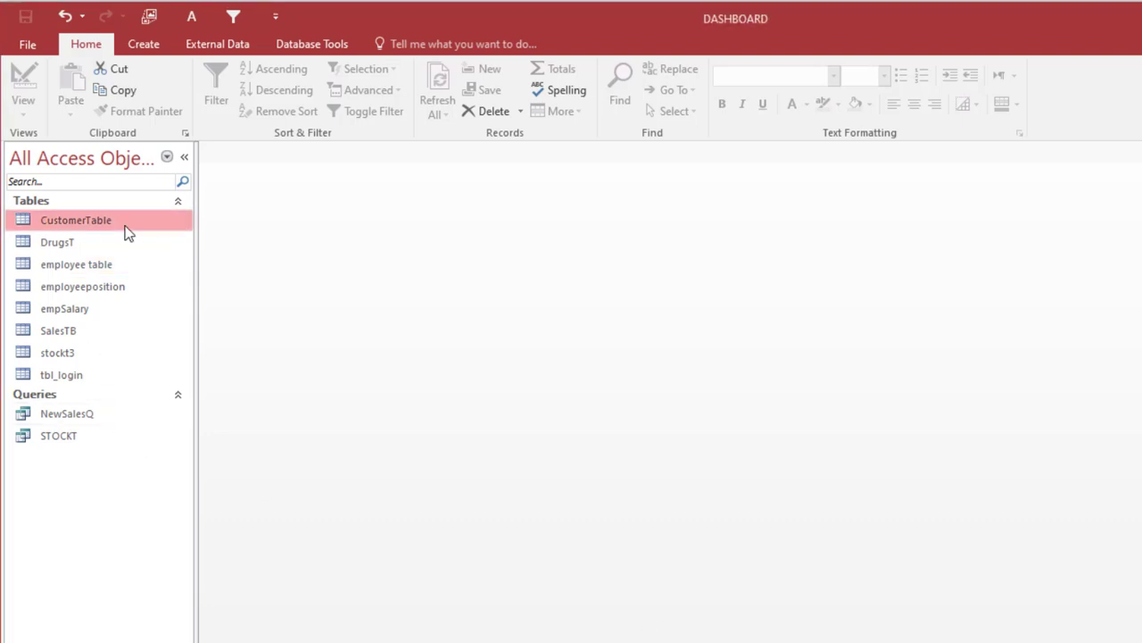
left_click(151, 51)
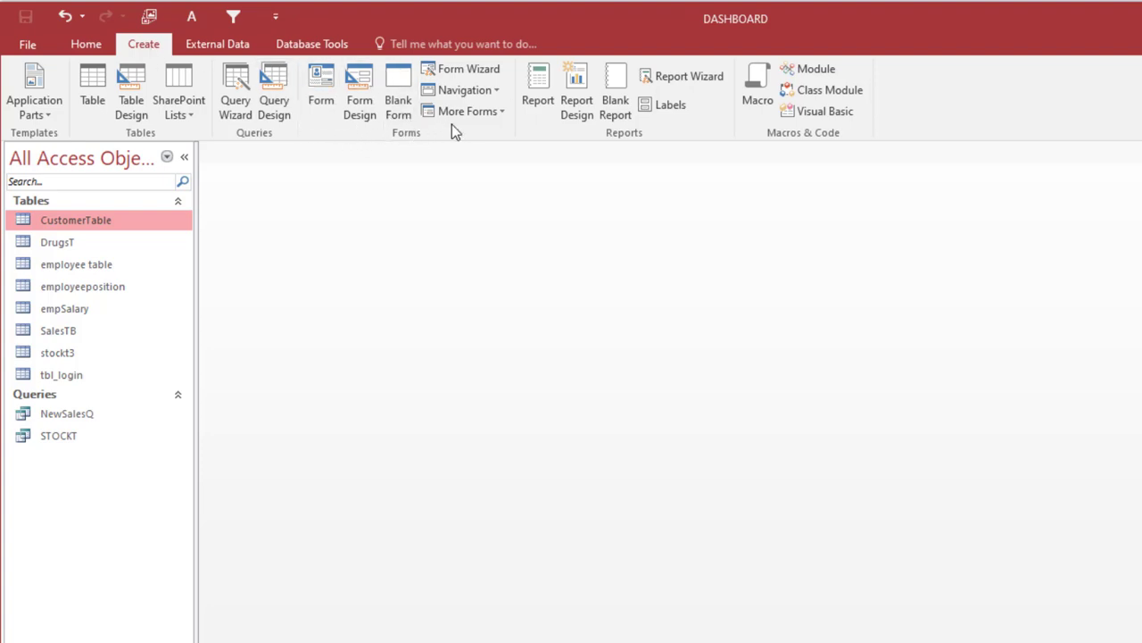
left_click(401, 108)
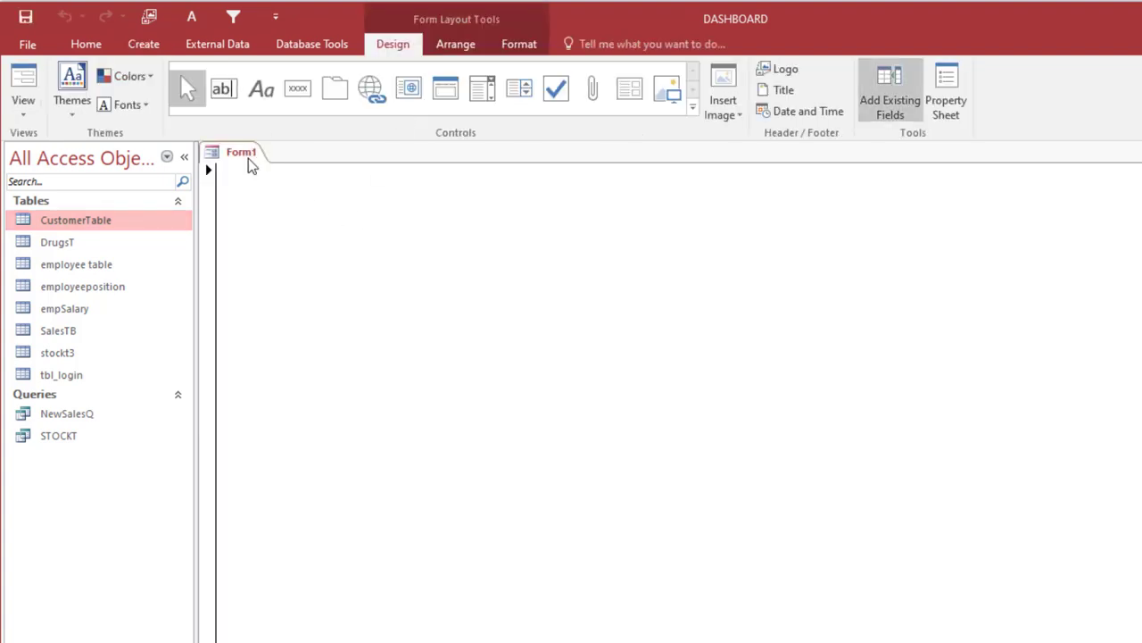
left_click(239, 157)
right_click(241, 161)
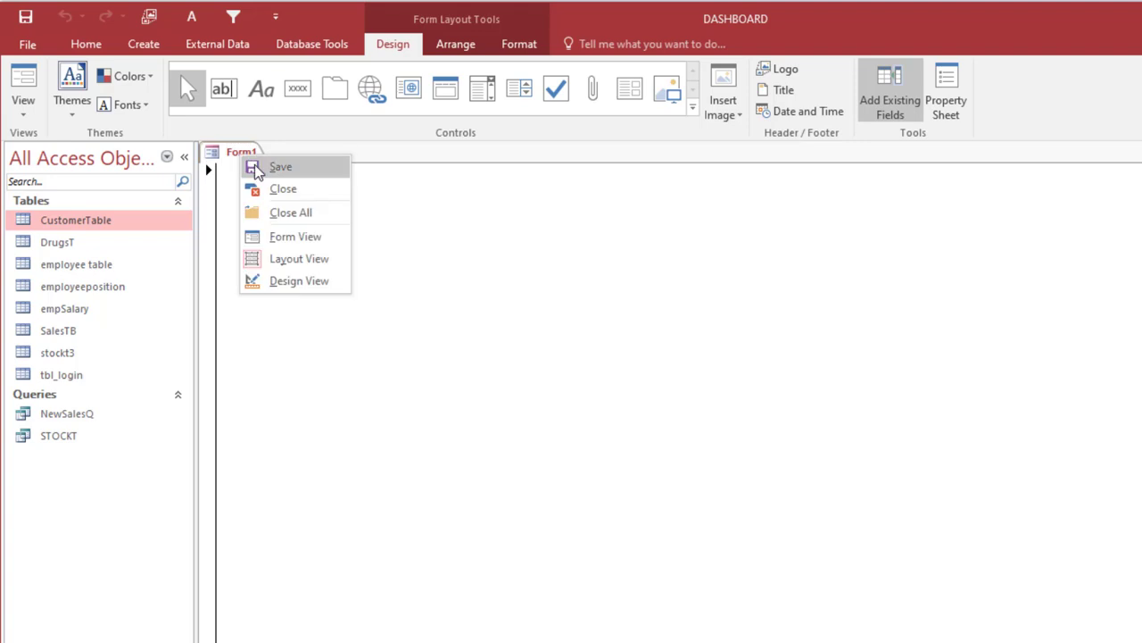
left_click(256, 166)
type("Coun")
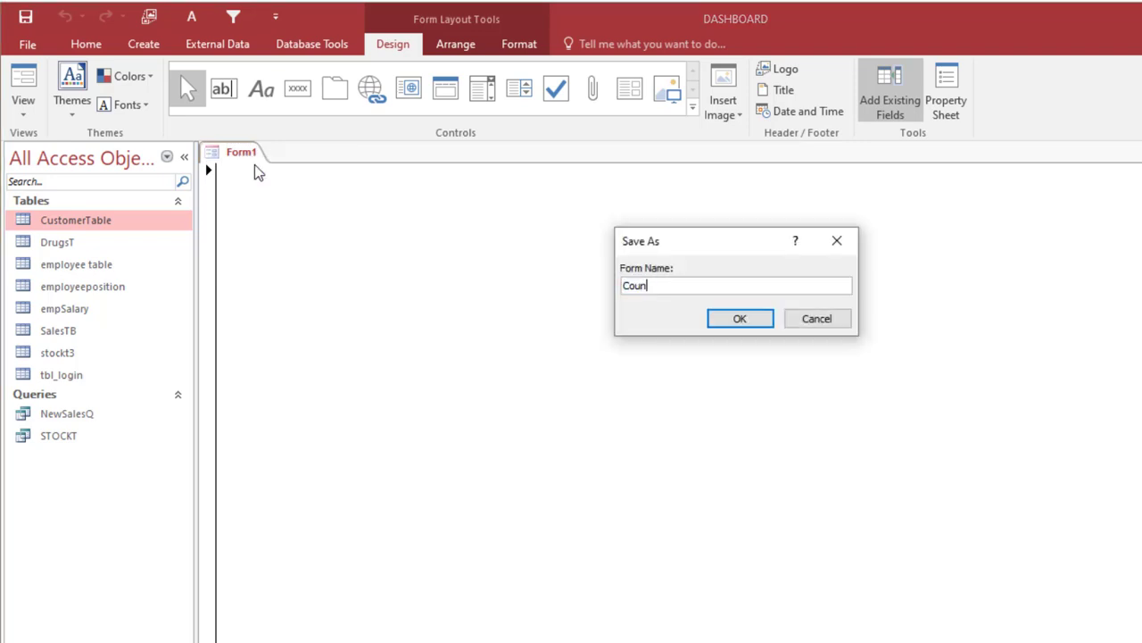
type("t_customers")
key("Return")
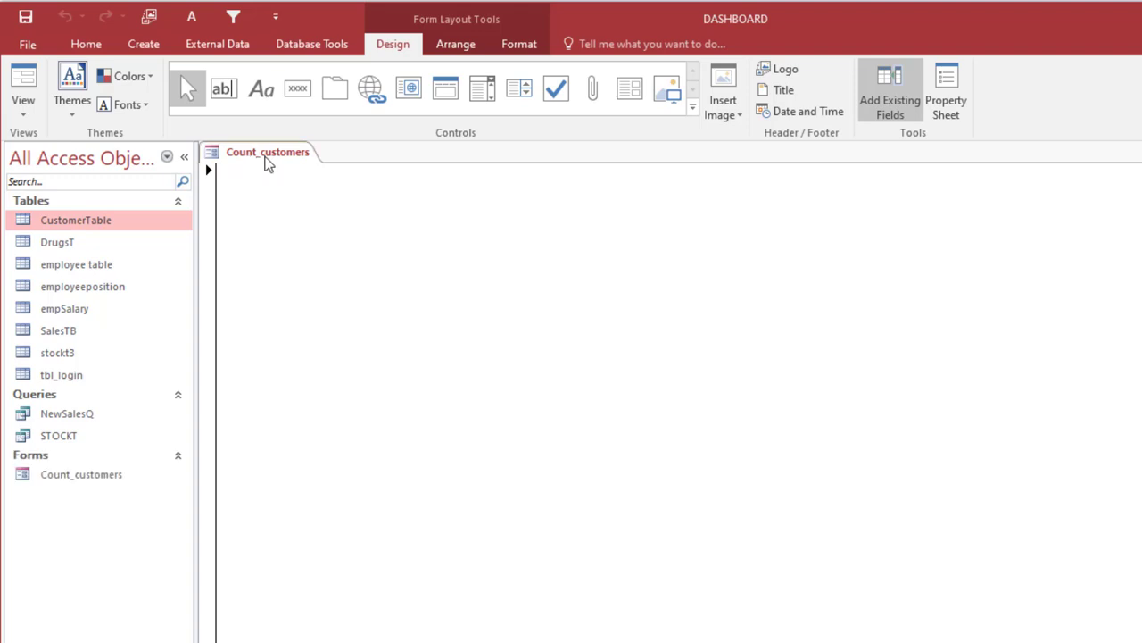
Show the Count_customers form in Design View and shrink its detail area to about 2.29" wide and 1.17" high.
right_click(267, 162)
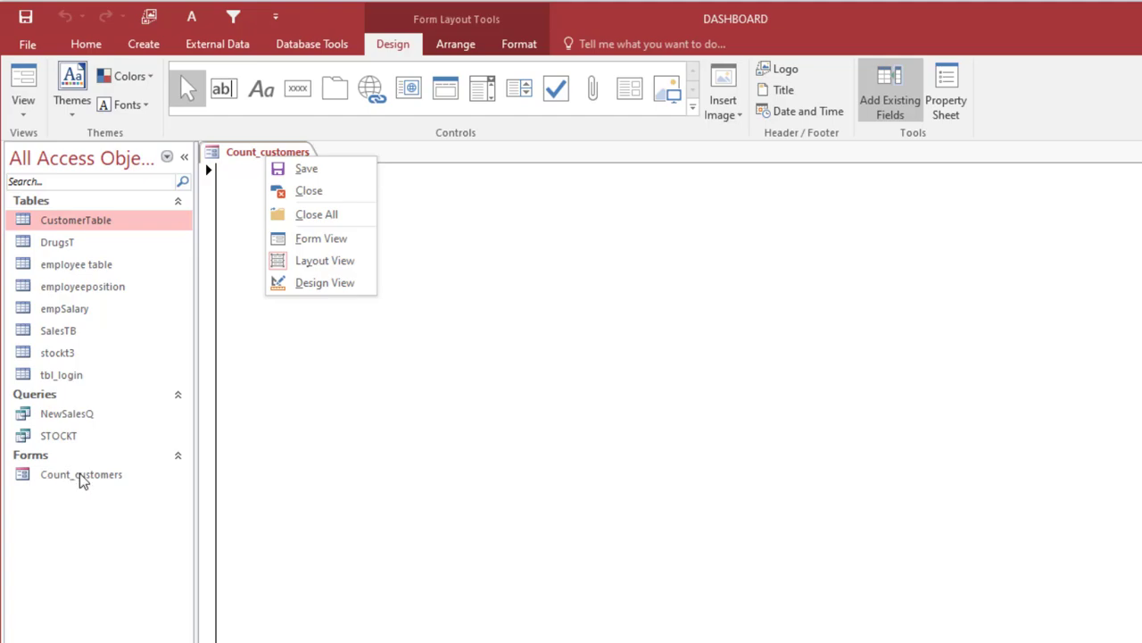
left_click(318, 284)
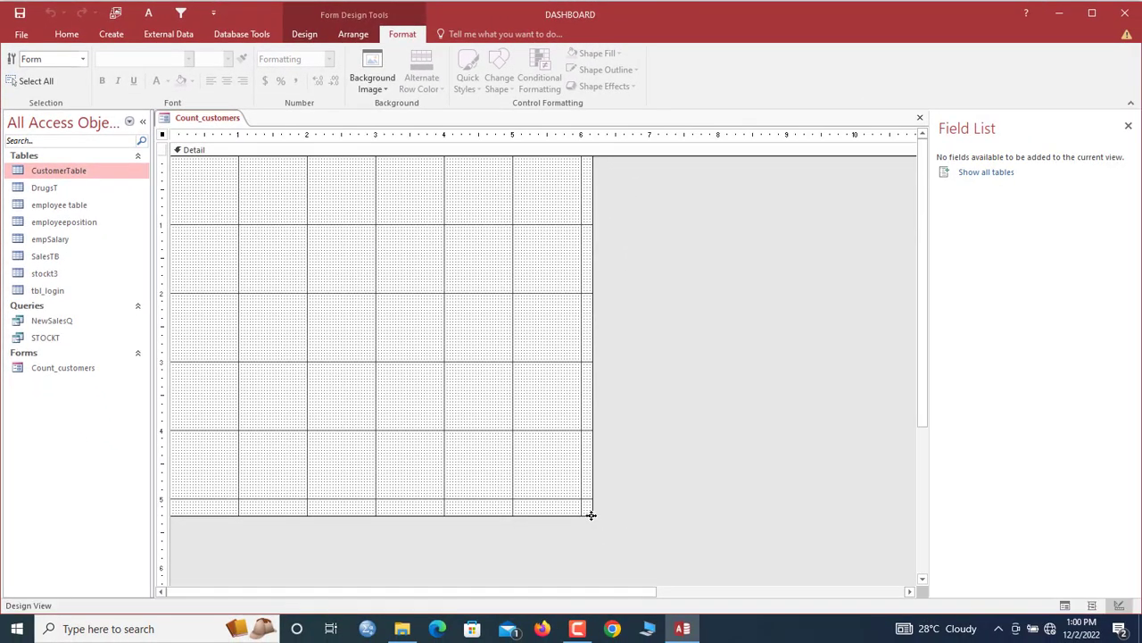
left_click_drag(591, 515, 328, 235)
Set the form's Scroll Bars property to Neither, and its Navigation Buttons and Record Selectors to No.
double_click(164, 139)
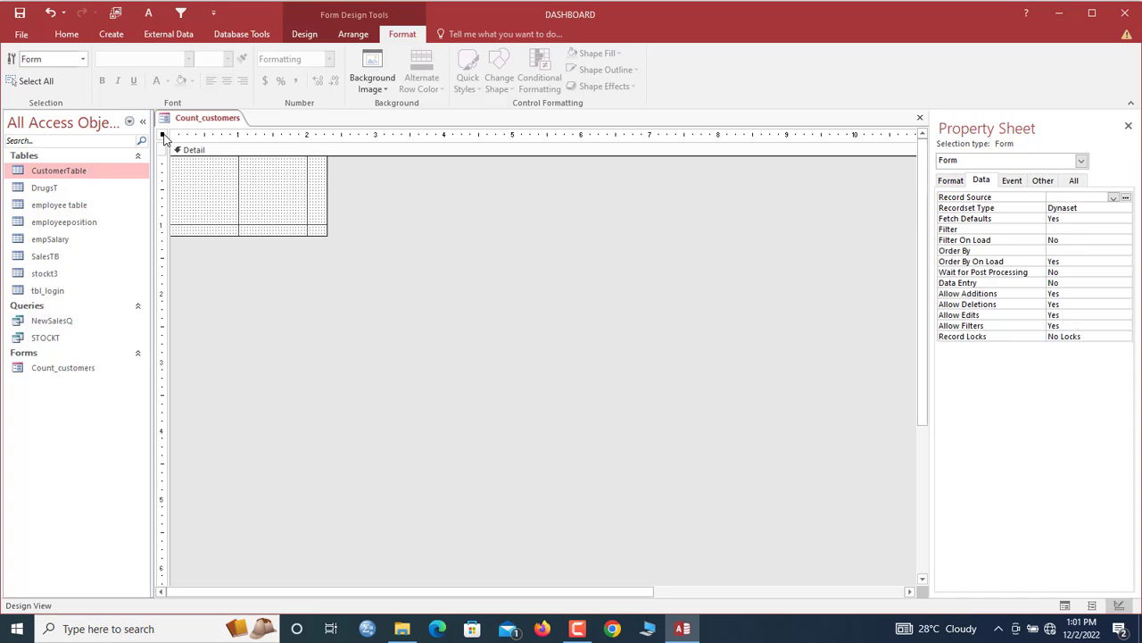
left_click(952, 181)
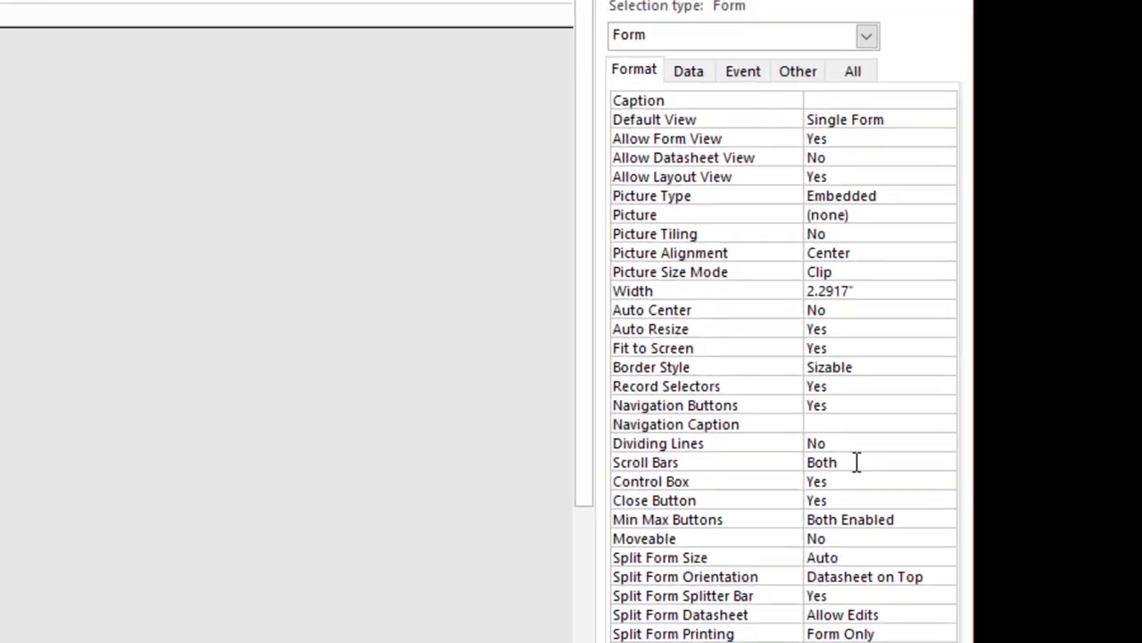
left_click(856, 462)
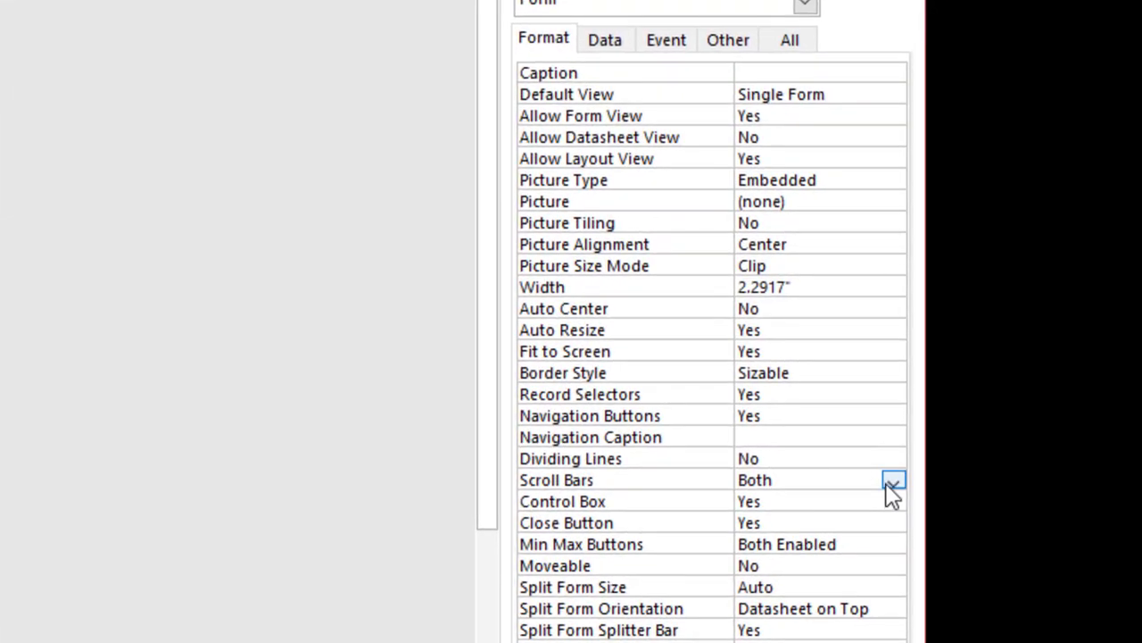
left_click(944, 462)
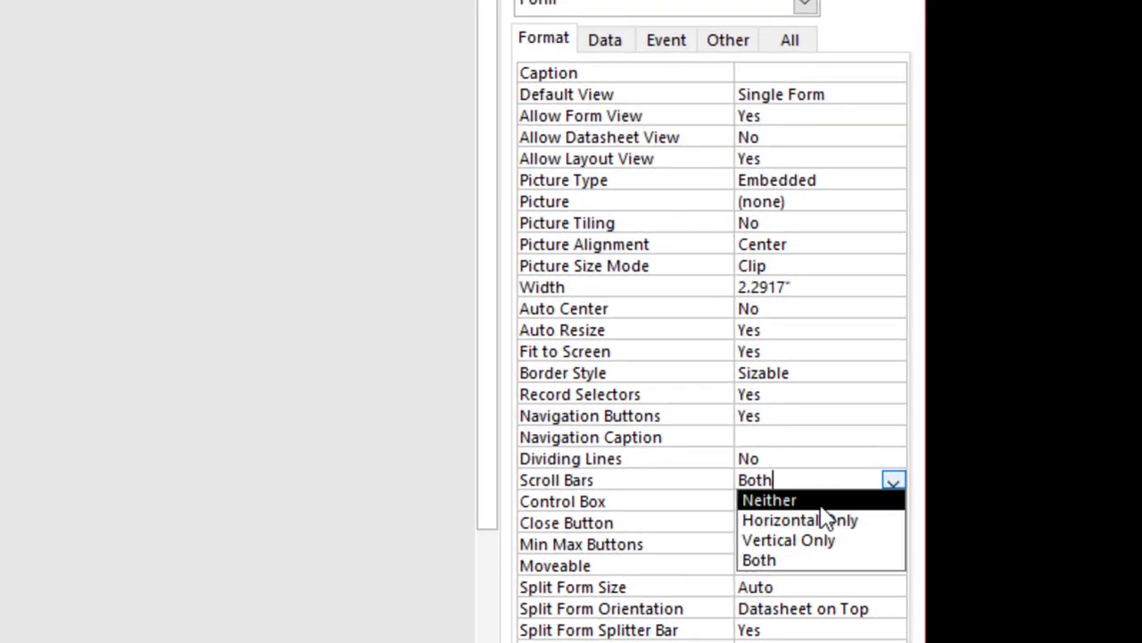
left_click(818, 502)
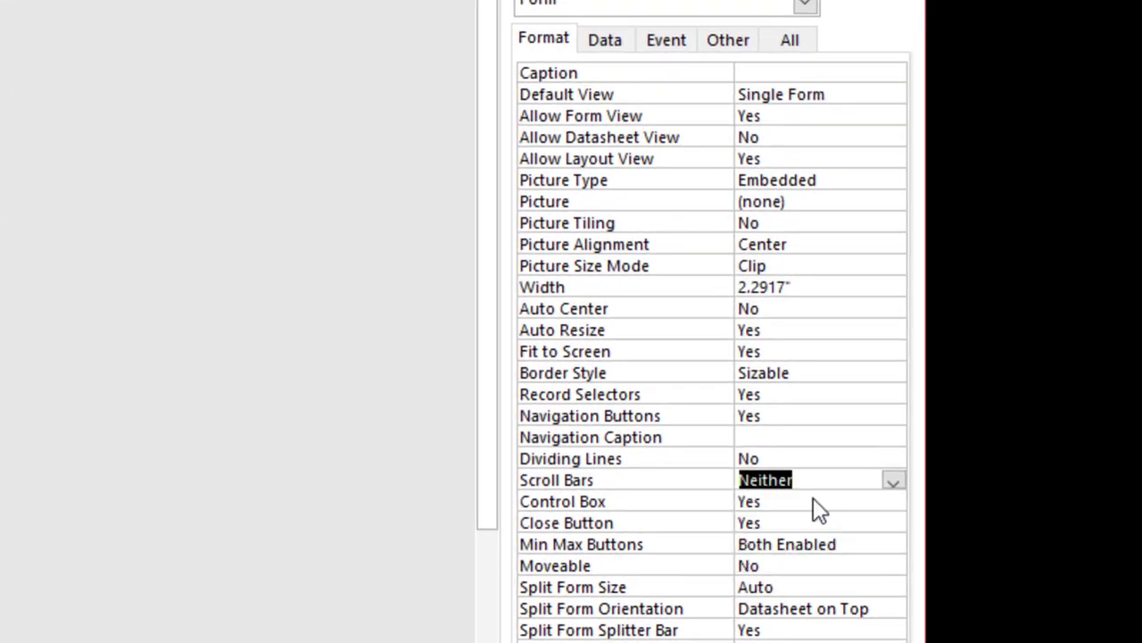
double_click(789, 423)
left_click(782, 398)
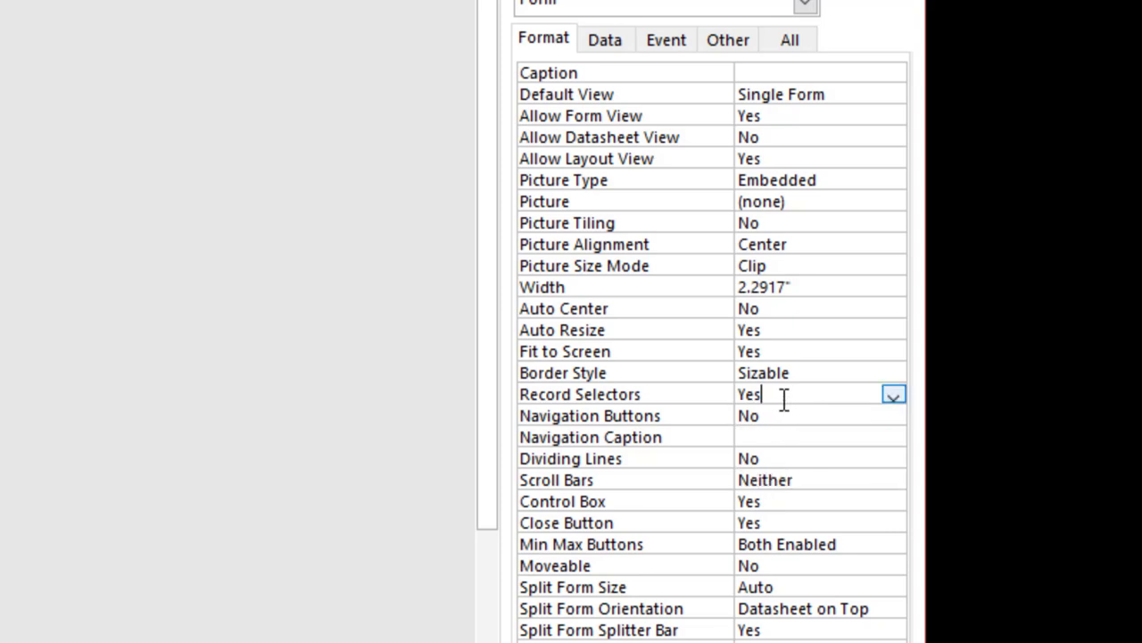
double_click(783, 398)
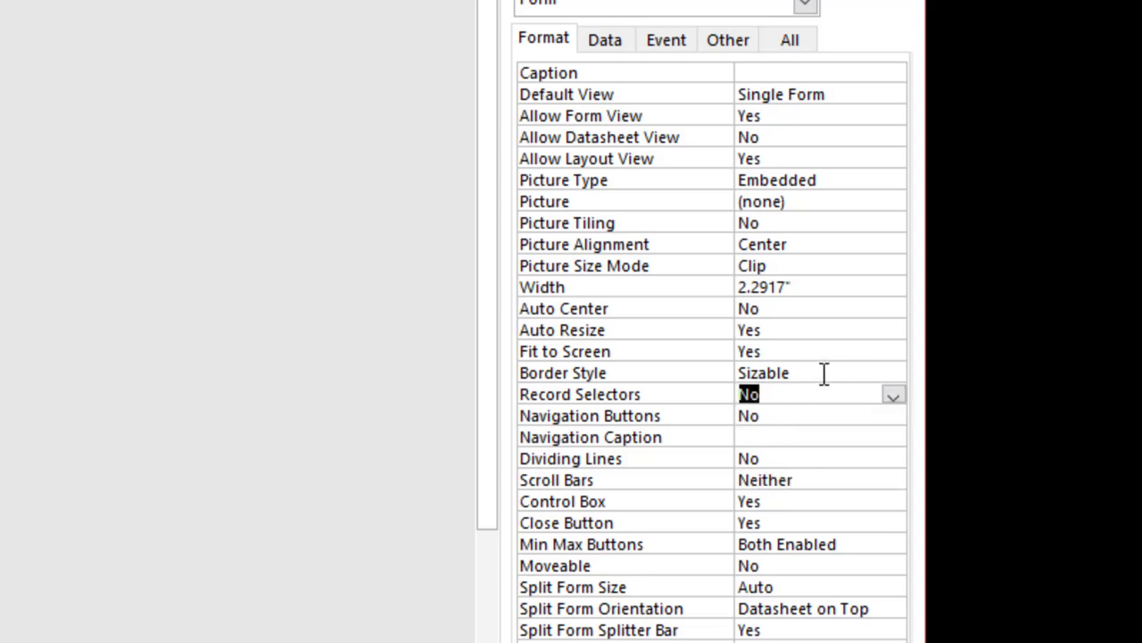
left_click(824, 373)
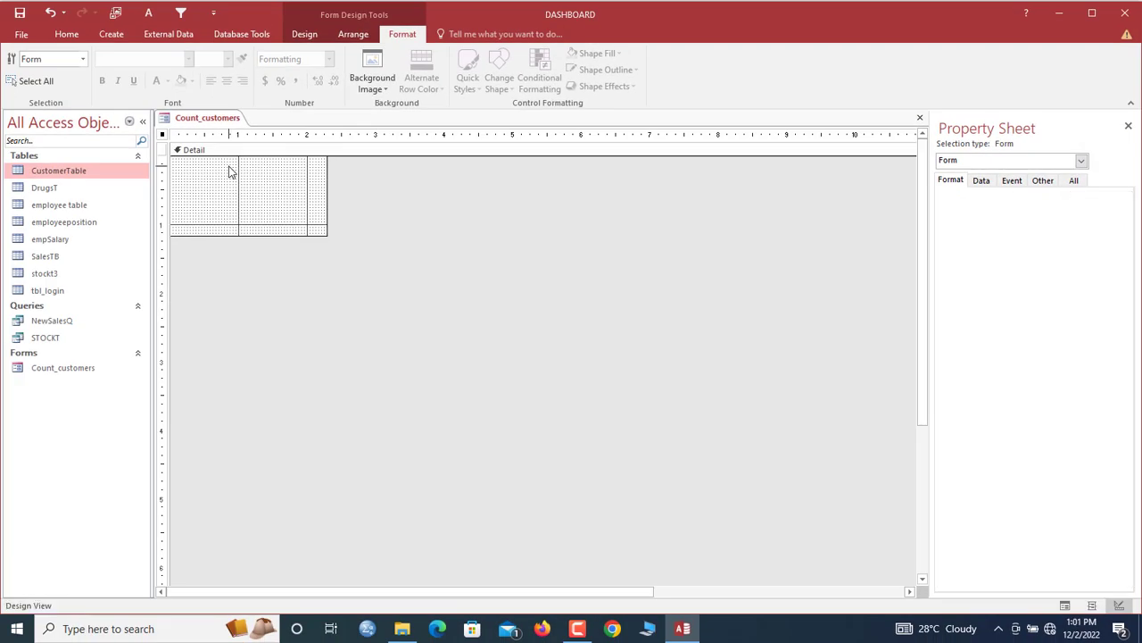
Draw an unbound text box across nearly the full width of the upper detail section.
left_click(231, 170)
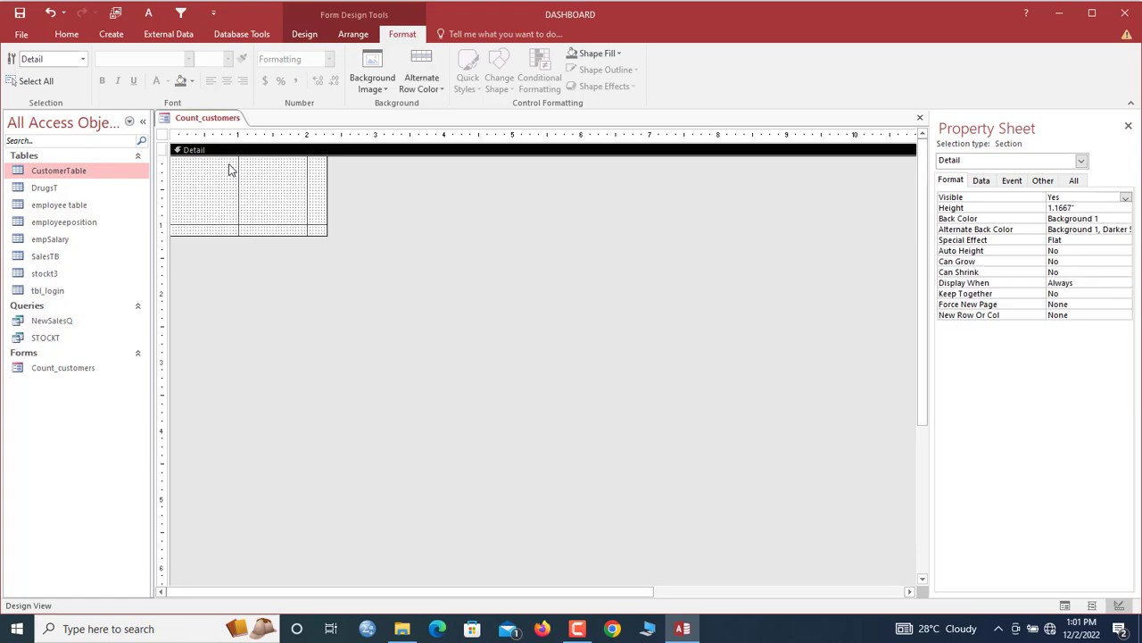
left_click(231, 169)
left_click(305, 35)
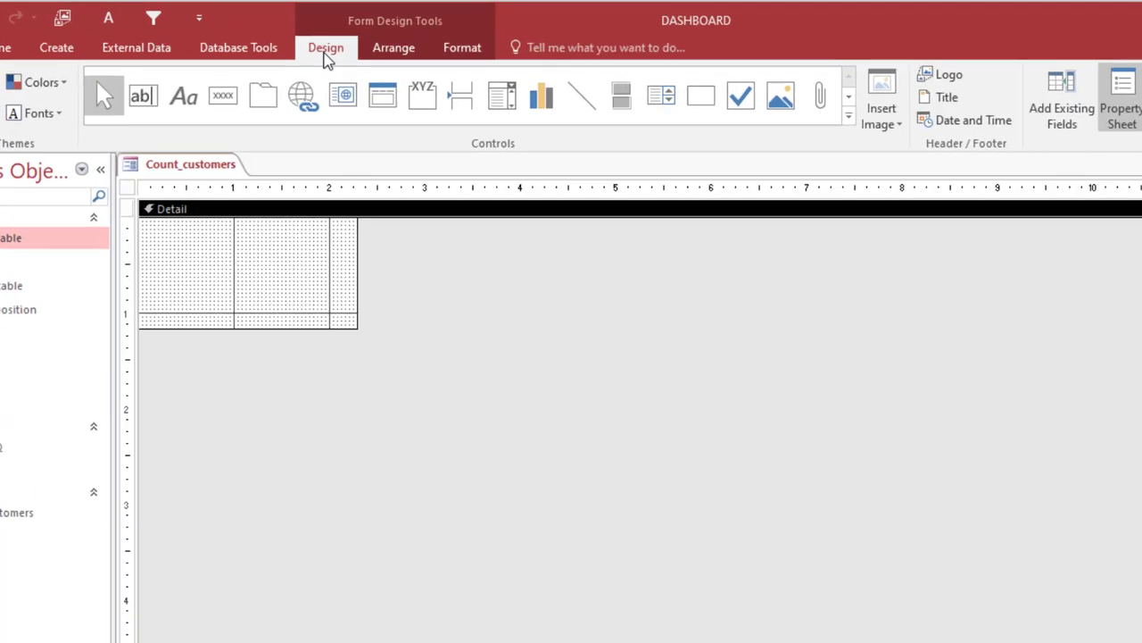
left_click(134, 103)
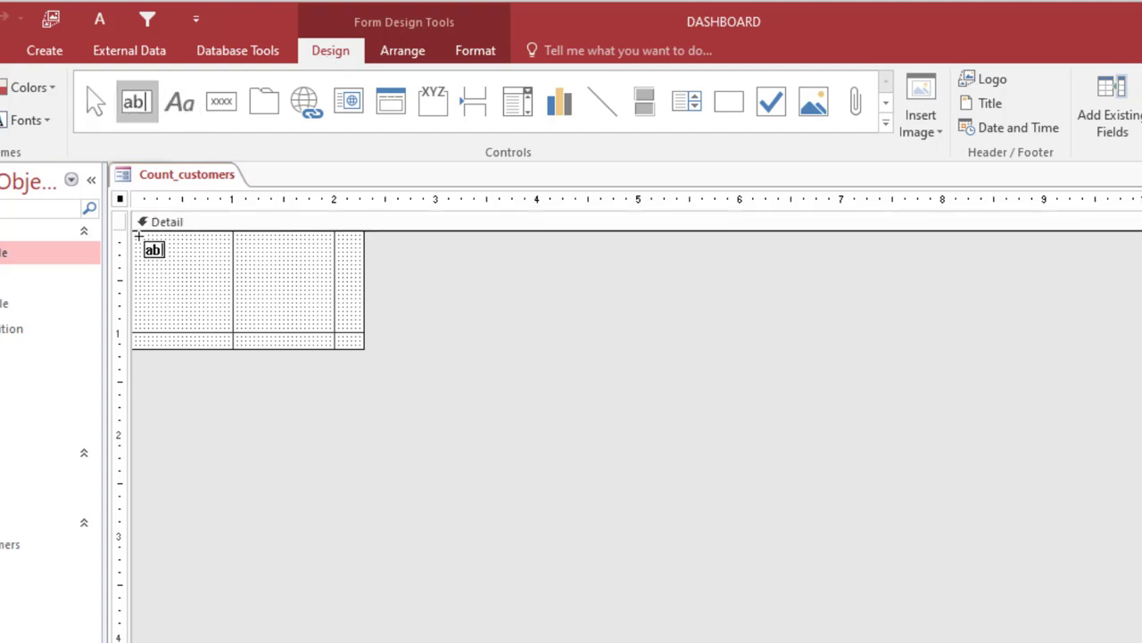
left_click_drag(137, 237, 354, 274)
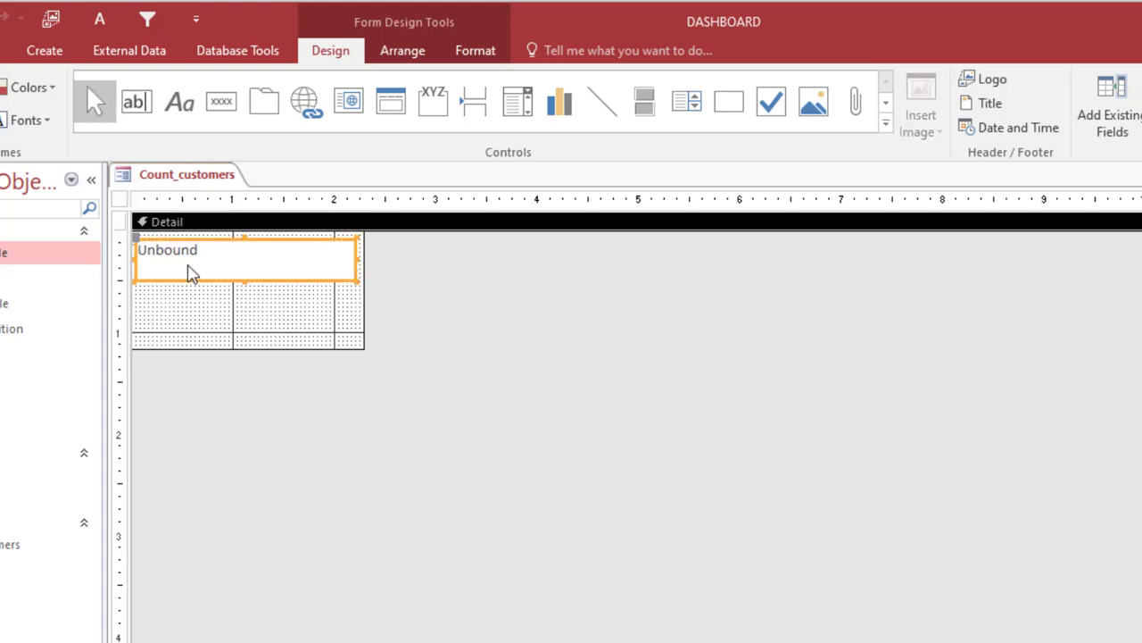
Arrange the text box and its attached label in a stack, with the equally wide label above.
left_click(158, 258)
left_click_drag(137, 239, 349, 273)
left_click(140, 251)
Change the label's caption above the text box to "Total customers".
double_click(248, 255)
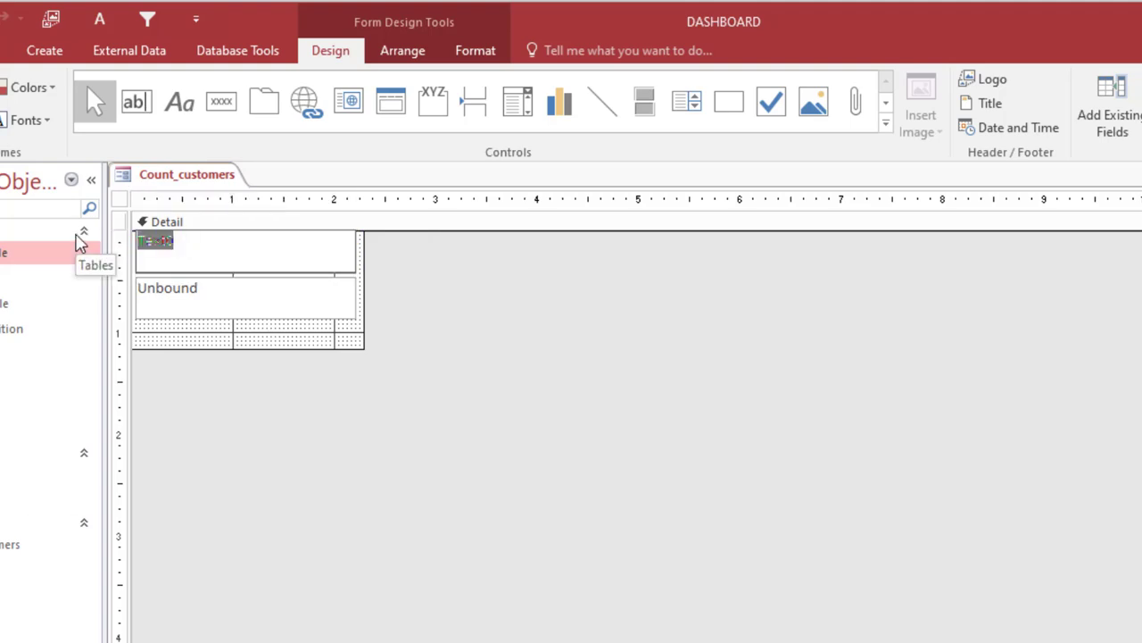
type("Custom")
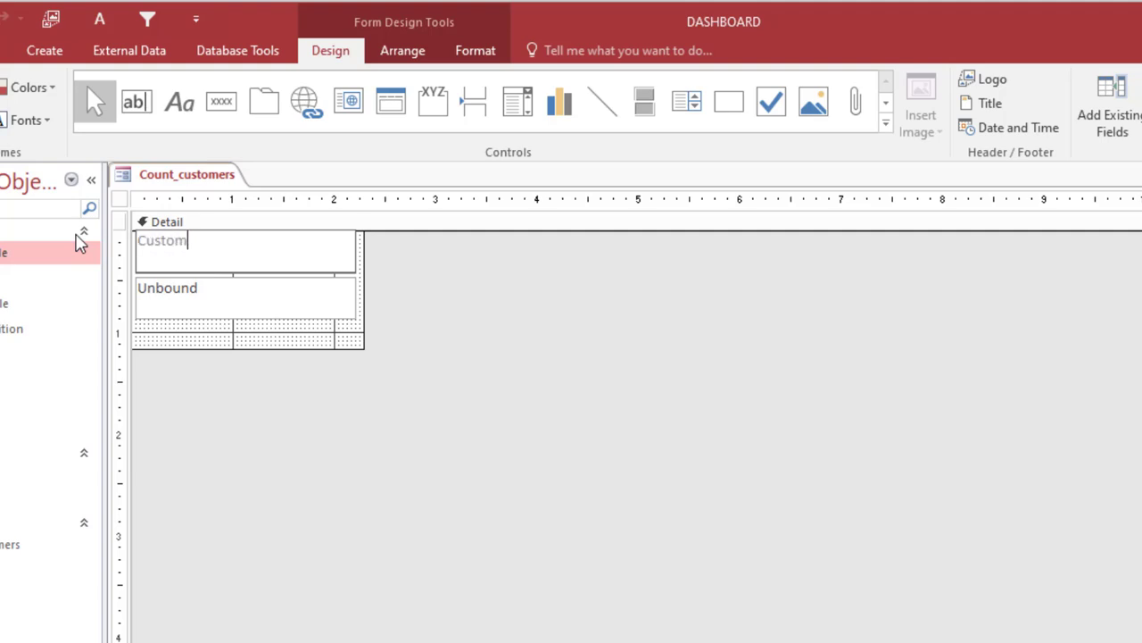
type("ers")
key("BackSpace")
key("BackSpace")
key("BackSpace")
key("BackSpace")
key("BackSpace")
key("BackSpace")
key("BackSpace")
key("BackSpace")
key("BackSpace")
type("Total custo")
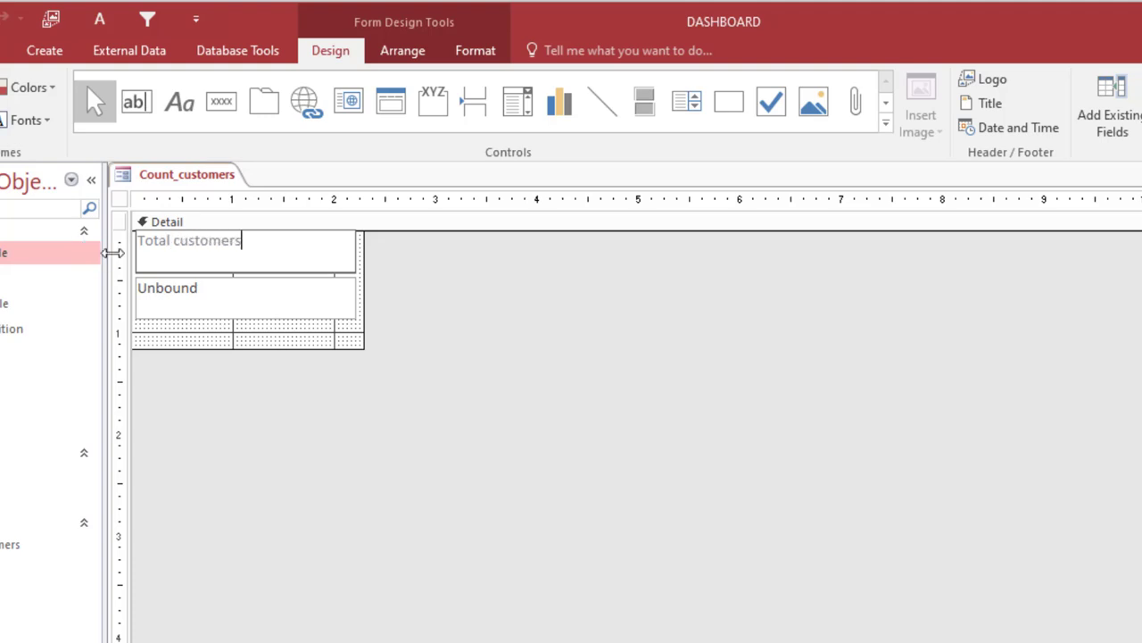
Set the font of both the "Total customers" label and the unbound text box to Arial Rounded MT Bold, size 18.
left_click(235, 312)
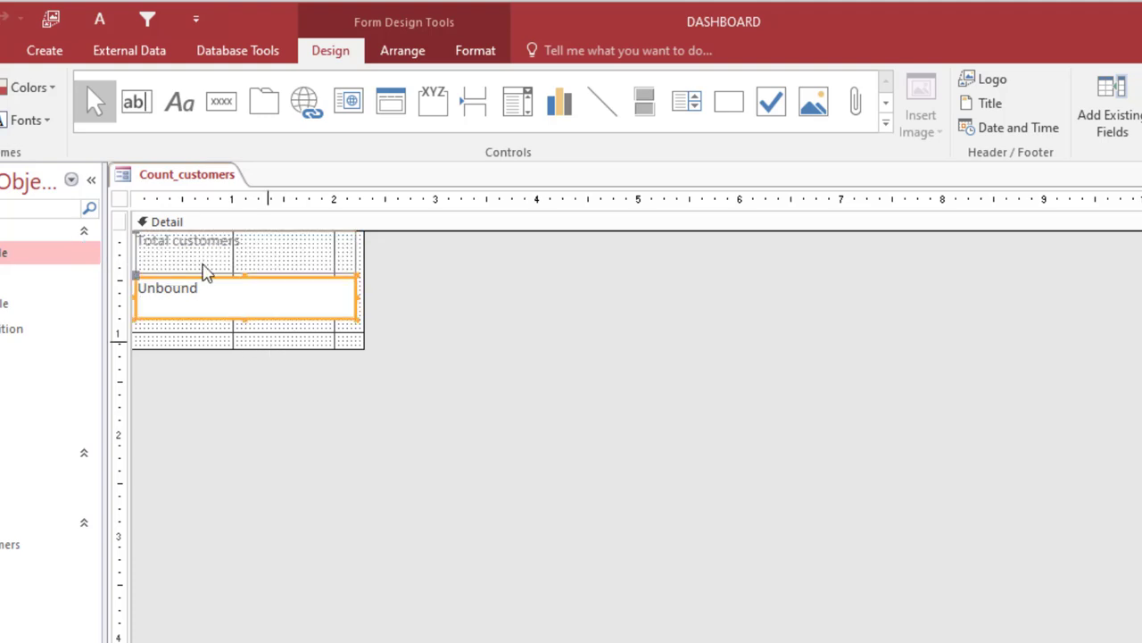
left_click(187, 248, "shift")
left_click(473, 51)
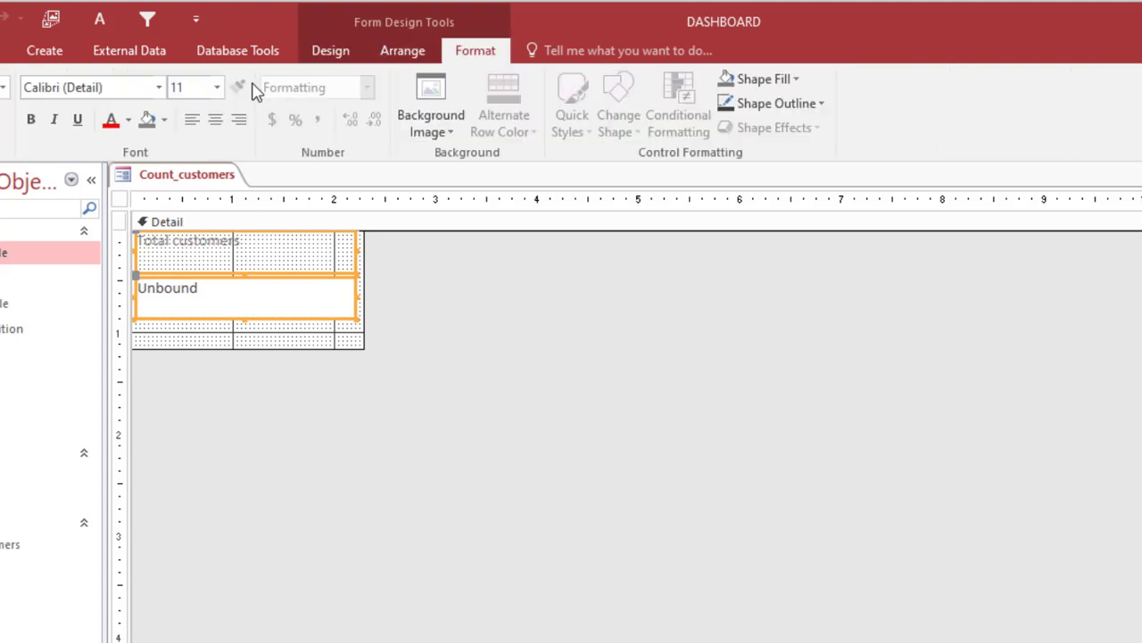
left_click(160, 87)
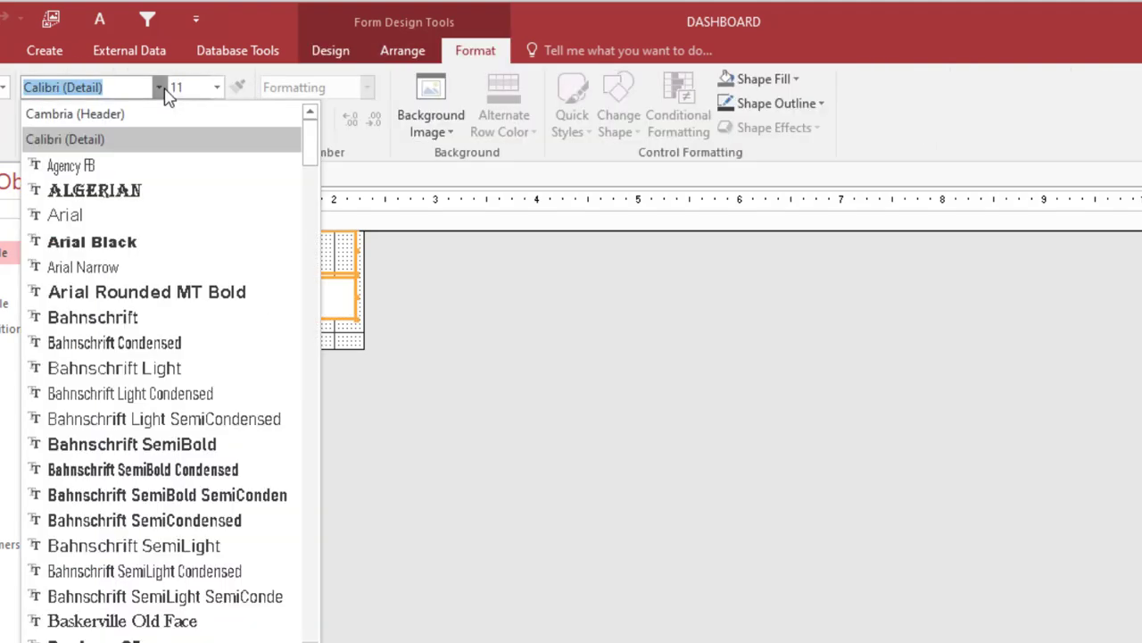
left_click(158, 291)
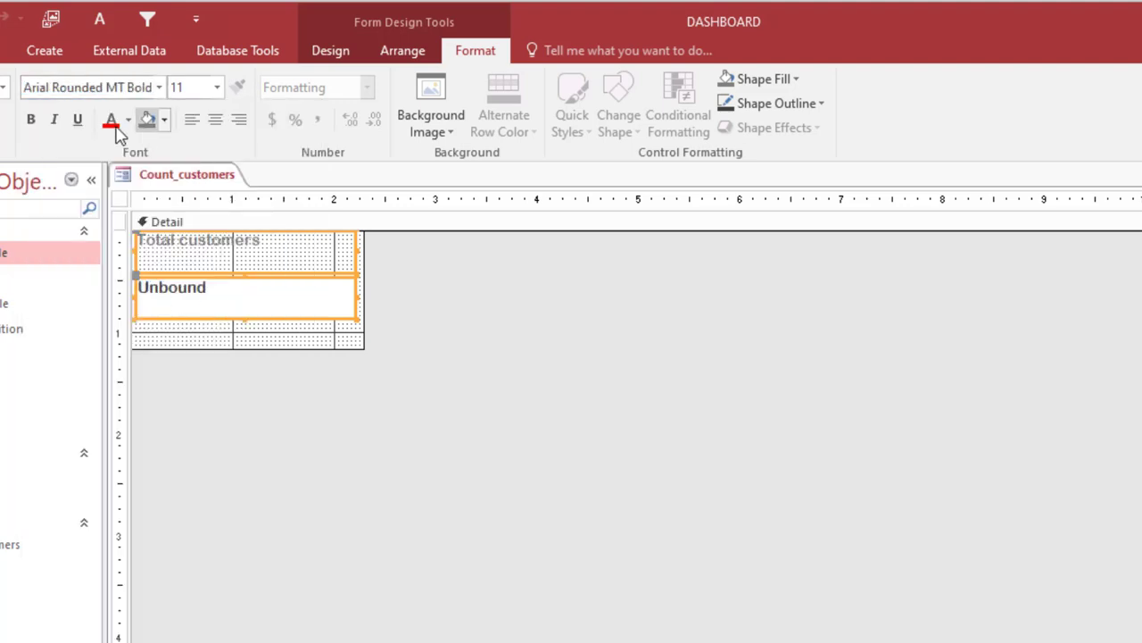
left_click(217, 88)
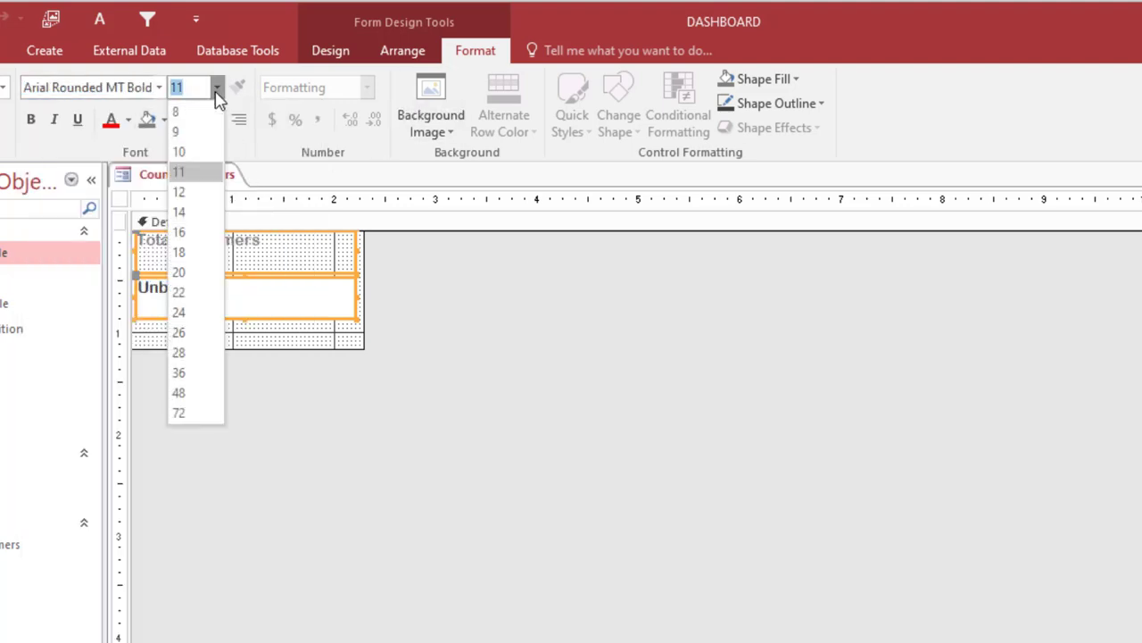
left_click(190, 241)
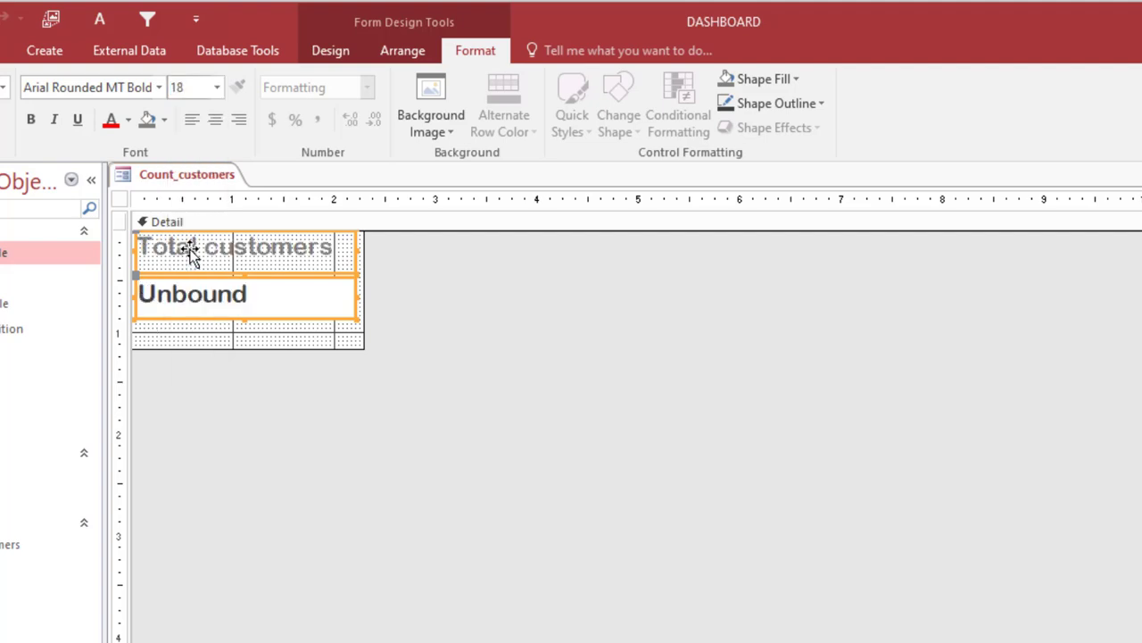
Set the font color of the "Total customers" label and the unbound text box to black.
left_click(299, 342)
left_click_drag(299, 342, 143, 244)
left_click(129, 120)
left_click(128, 190)
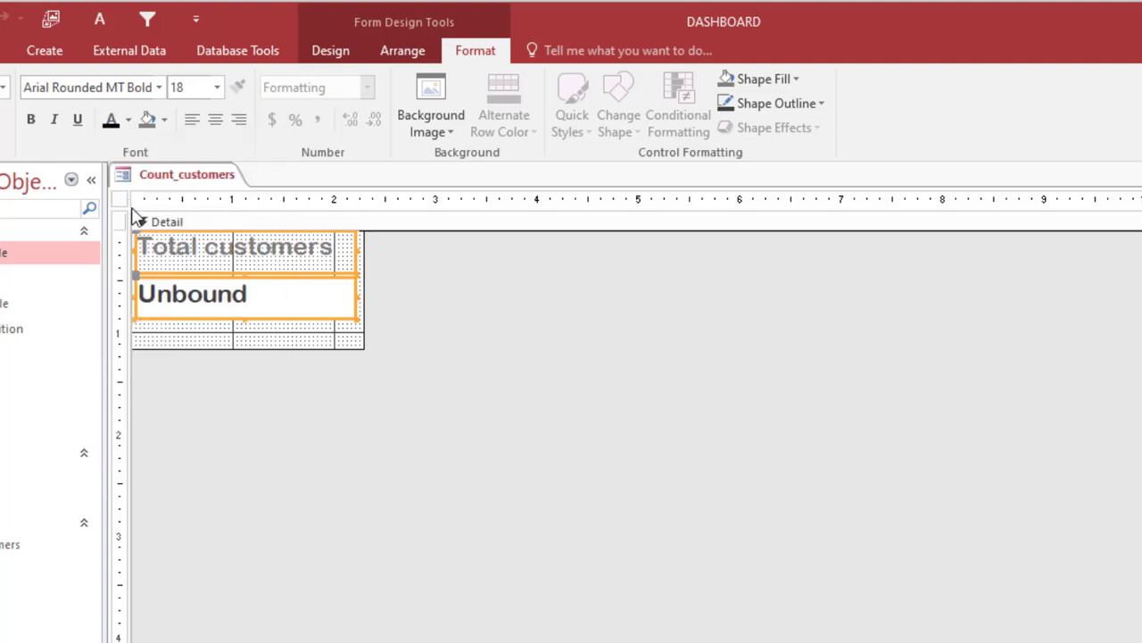
left_click(271, 334)
Center the text in the "Total customers" label and in the unbound text box.
left_click(227, 260)
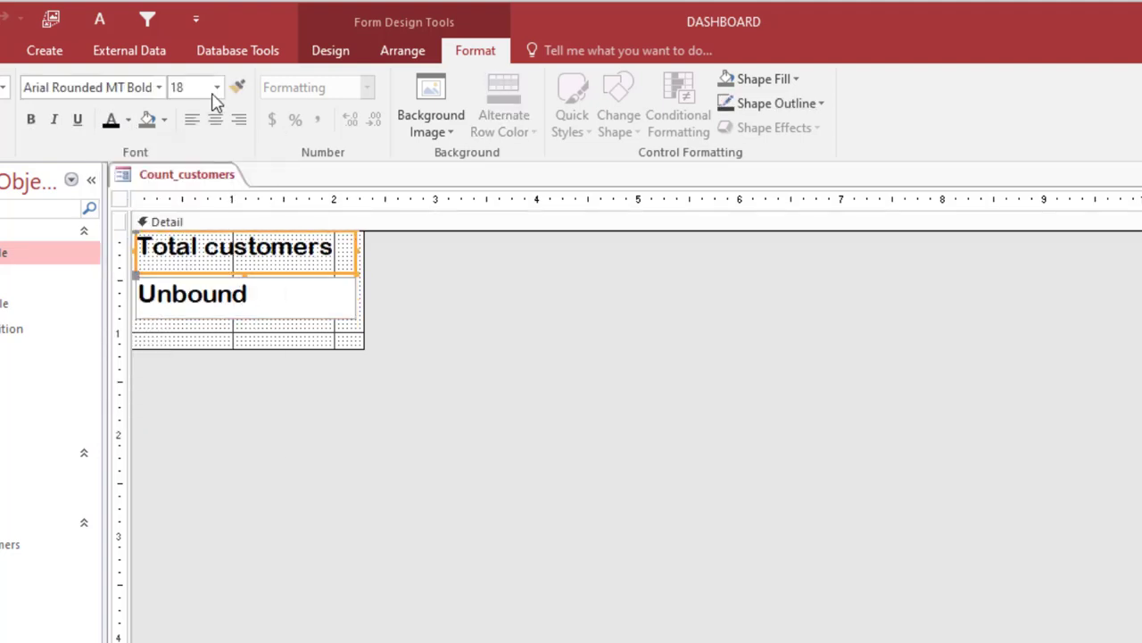
left_click(217, 119)
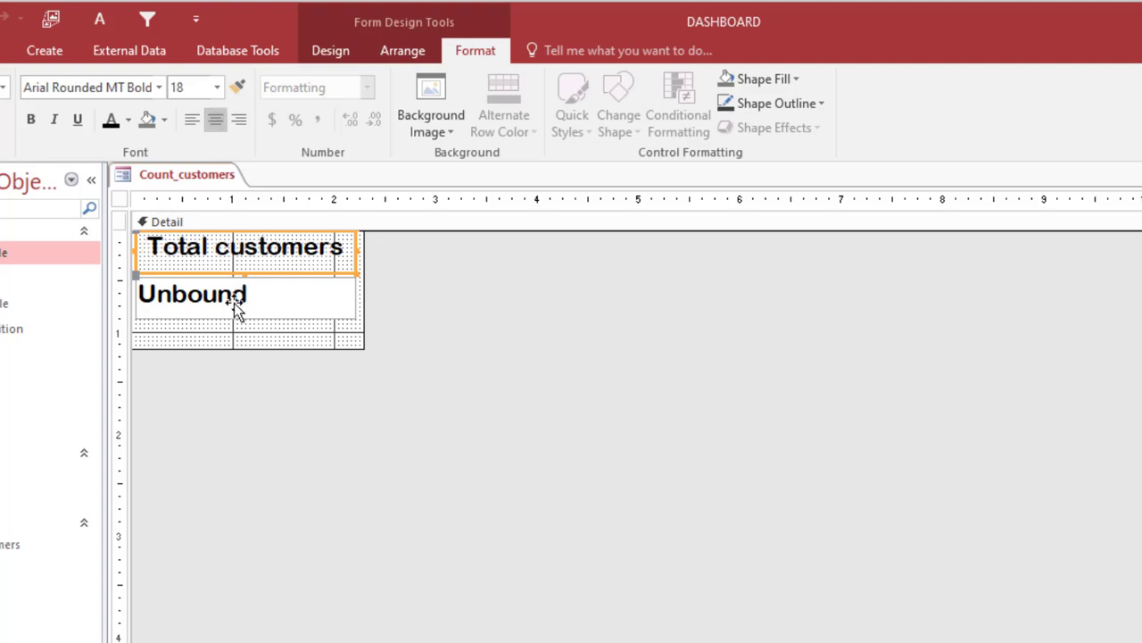
left_click(236, 306)
left_click(215, 119)
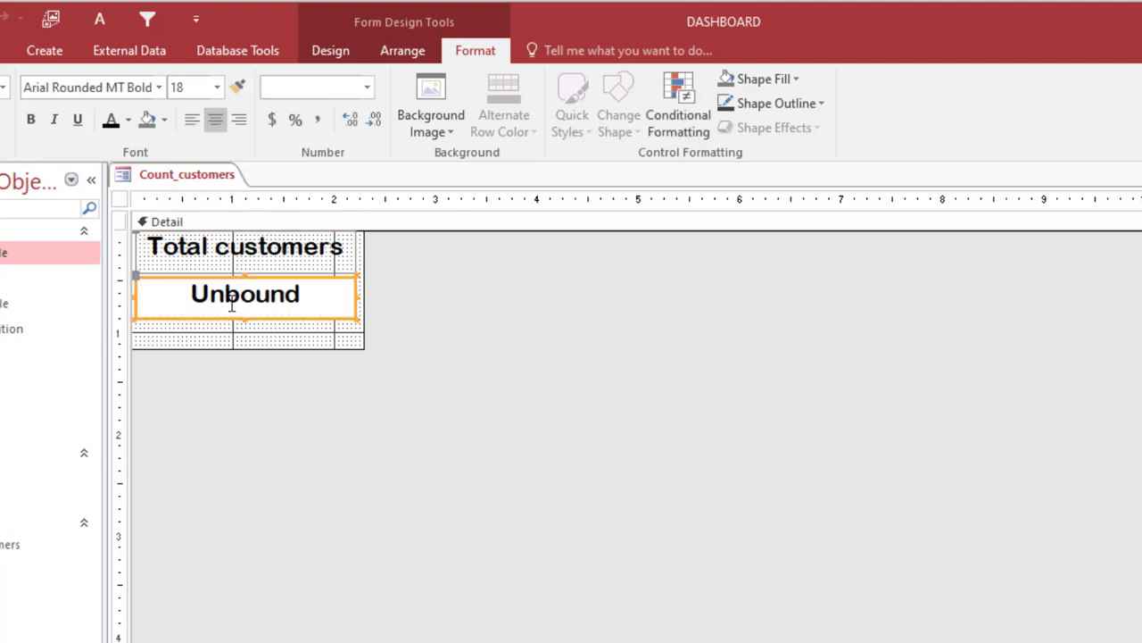
left_click(286, 339)
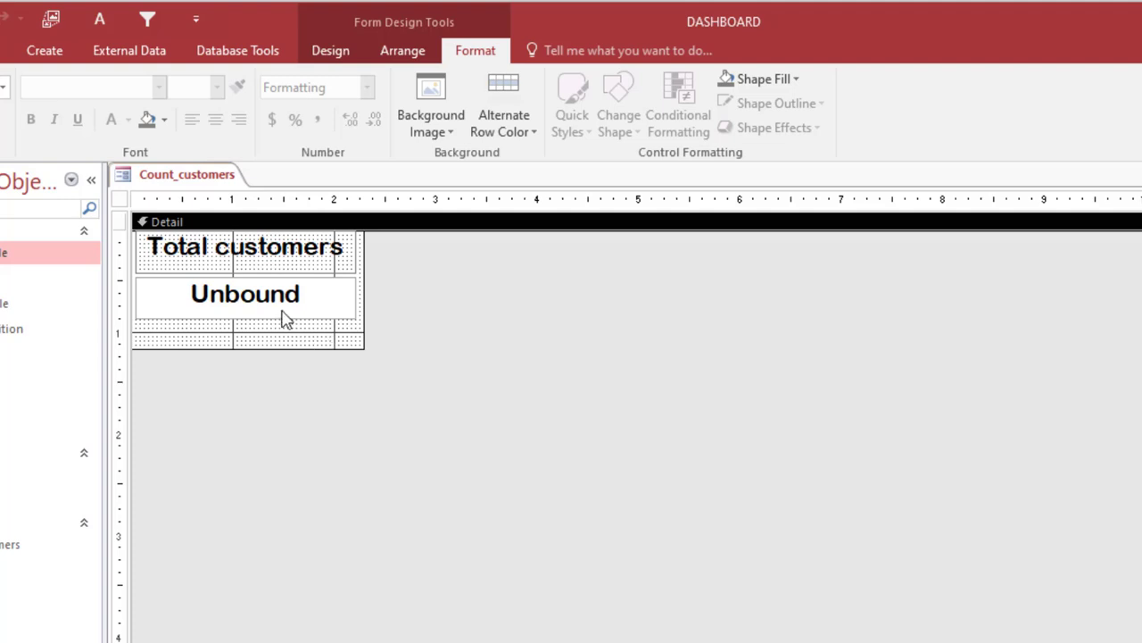
Make the unbound text box's shape fill and shape outline transparent.
left_click(283, 314)
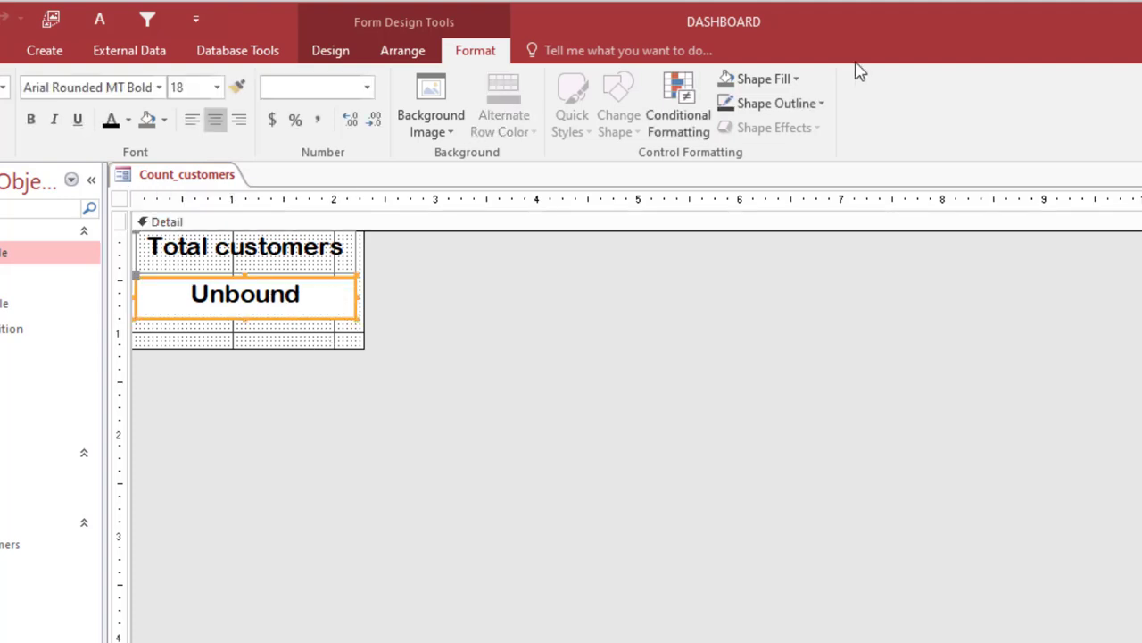
left_click(773, 78)
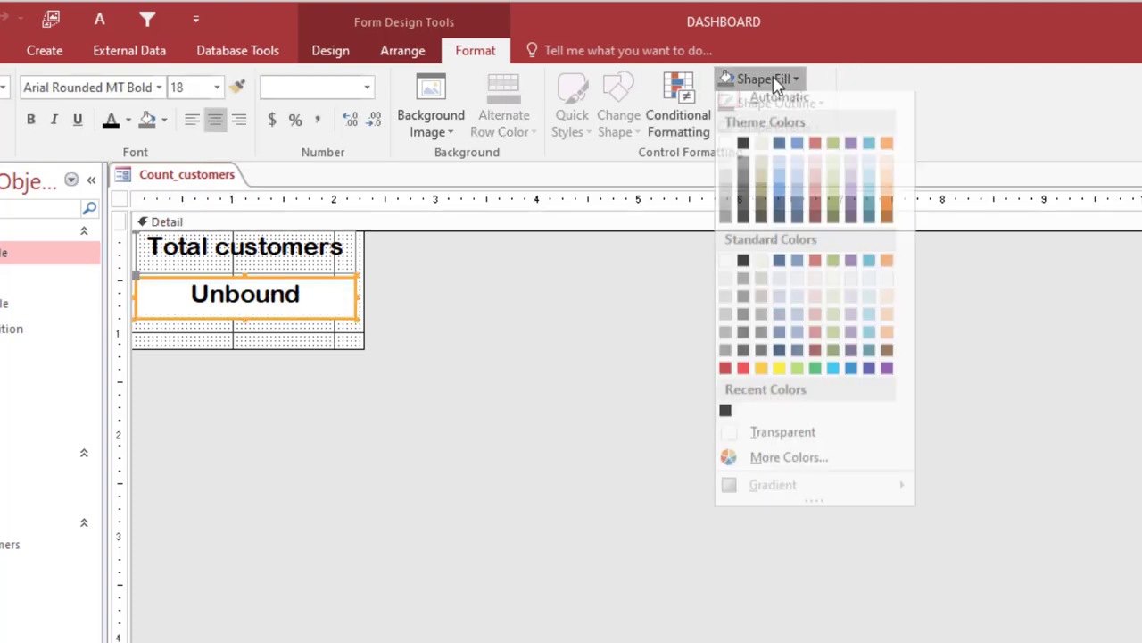
left_click(785, 445)
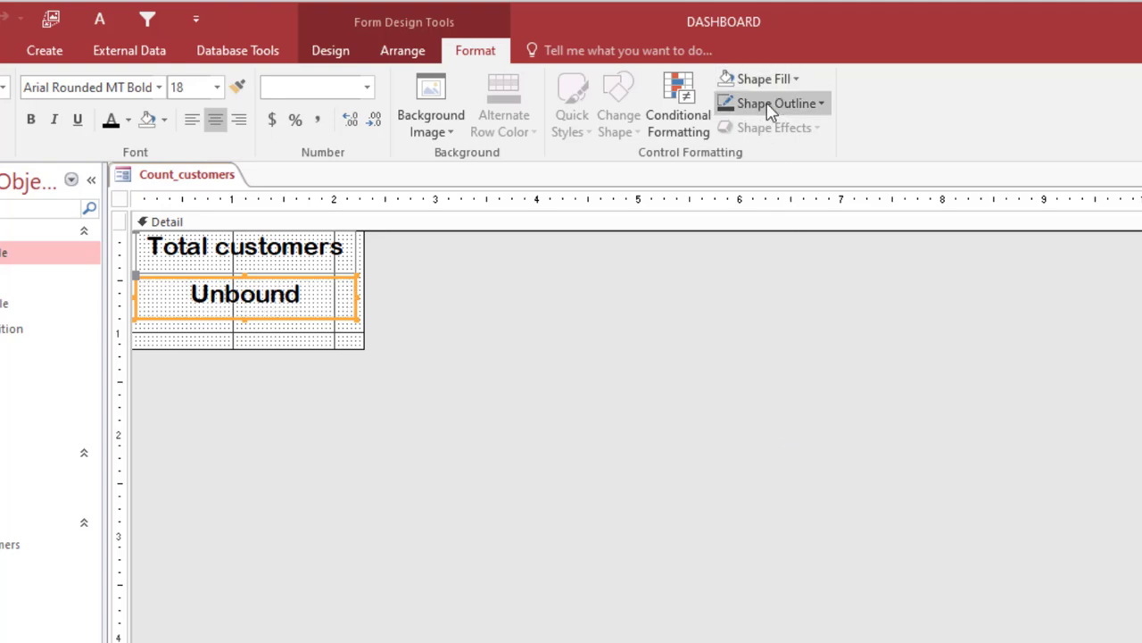
left_click(773, 104)
left_click(778, 466)
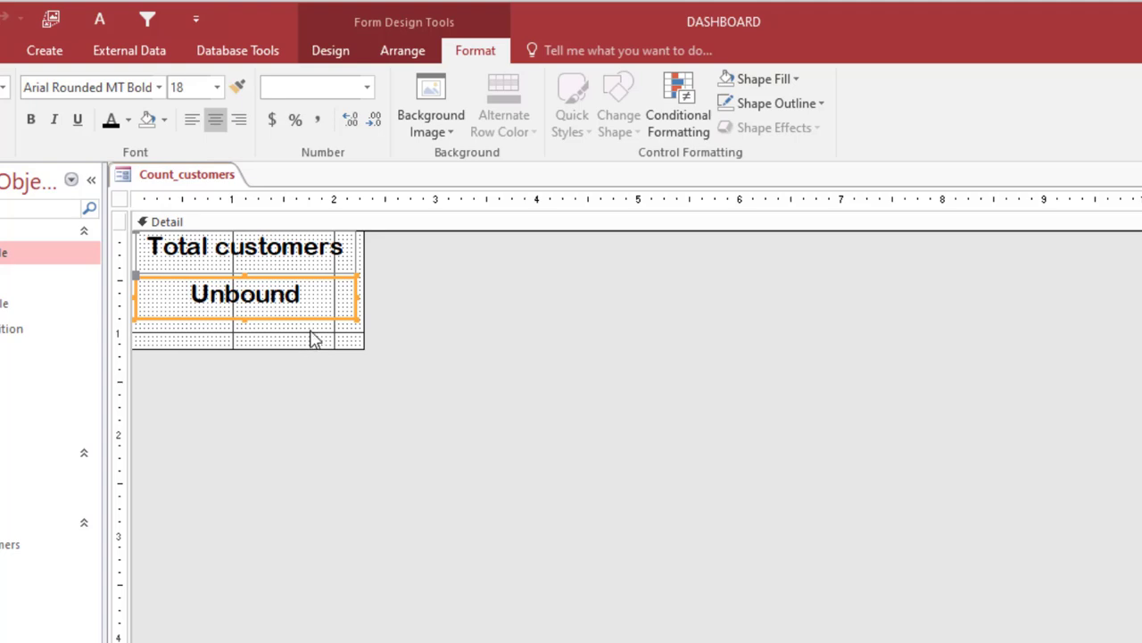
Nudge the label and text box slightly down together and widen both a little past the form's right edge.
left_click_drag(312, 339, 268, 259)
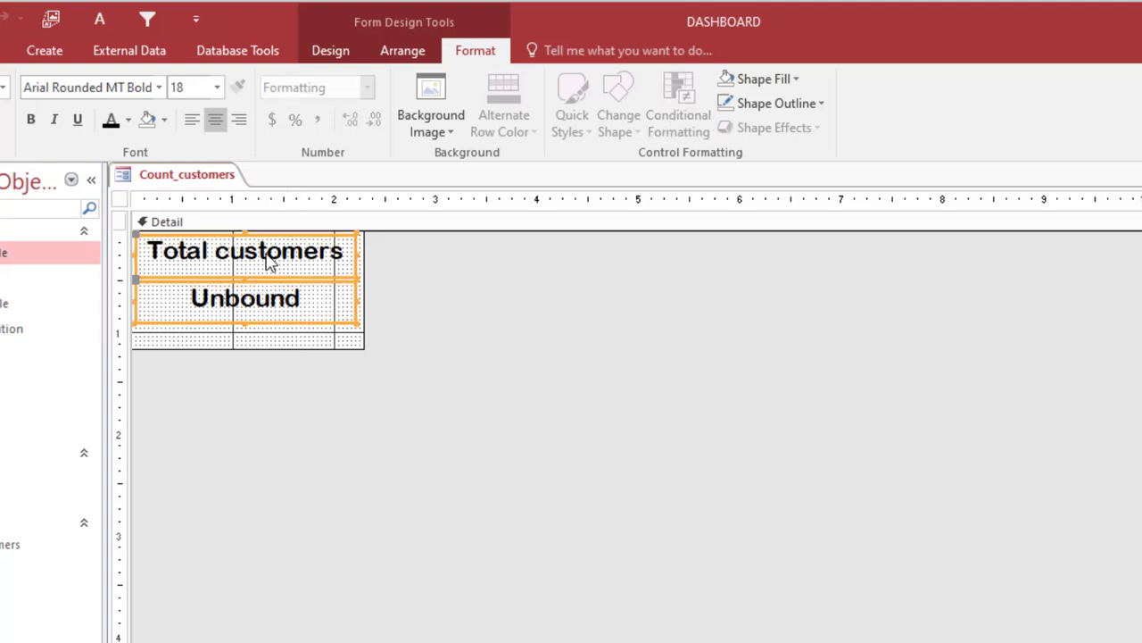
key("Down")
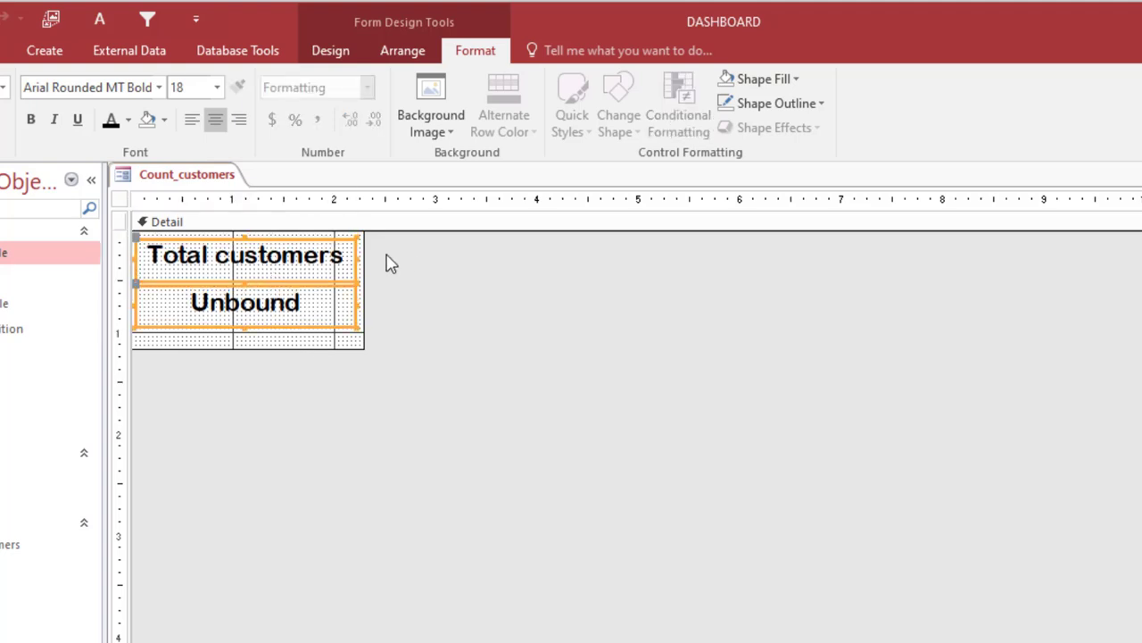
left_click_drag(368, 262, 368, 260)
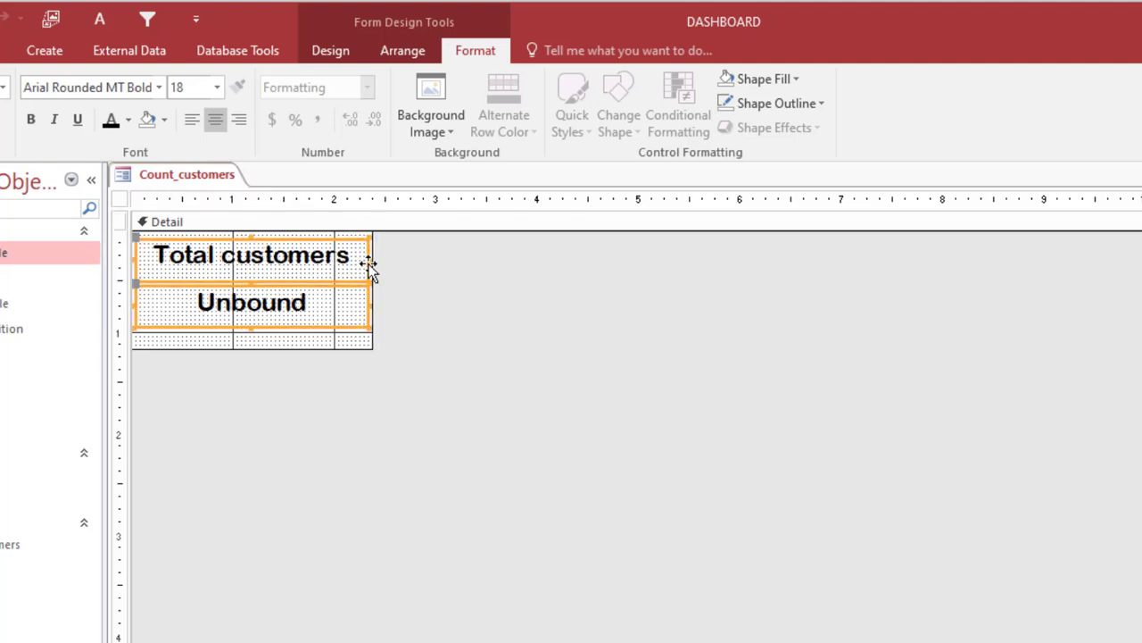
left_click(321, 348)
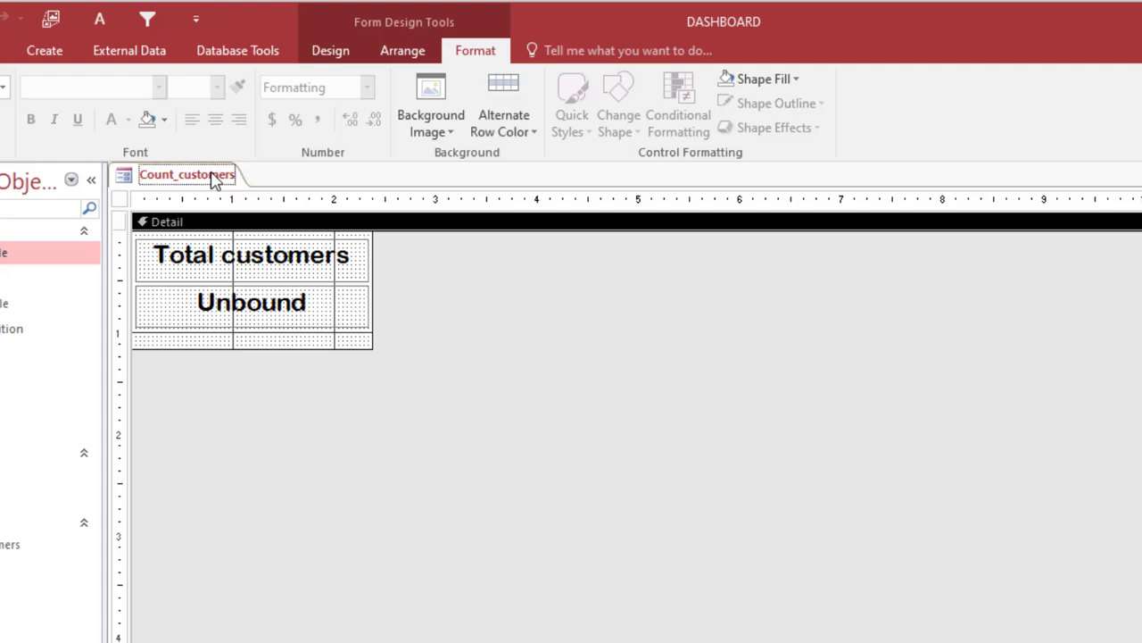
Preview the Count_customers form in Form View and return to Design View.
right_click(212, 177)
left_click(265, 268)
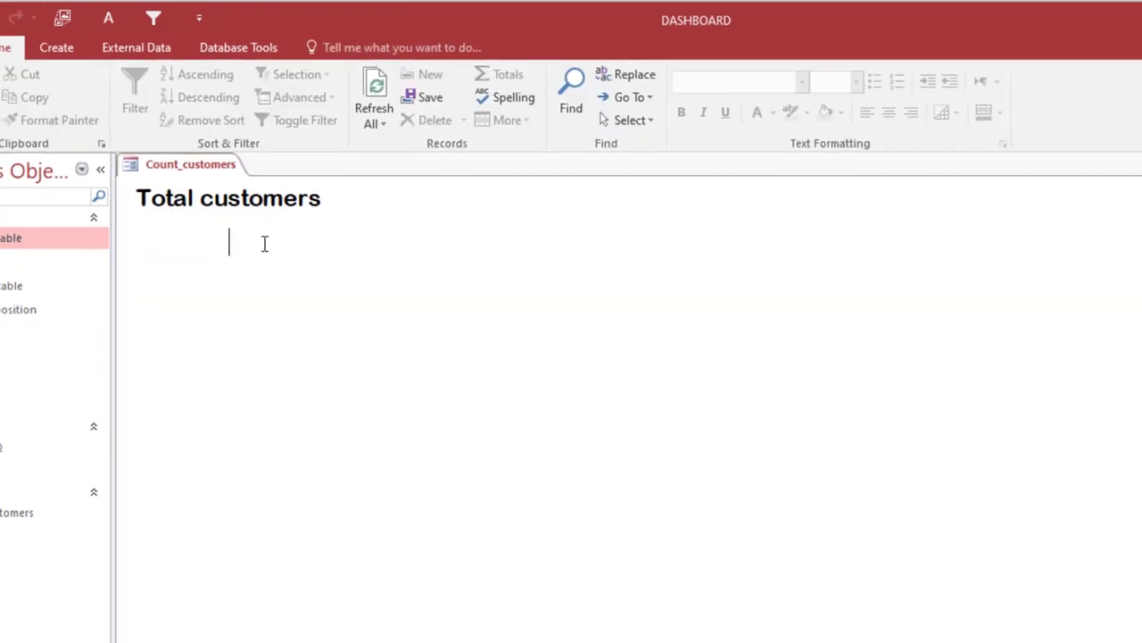
right_click(215, 120)
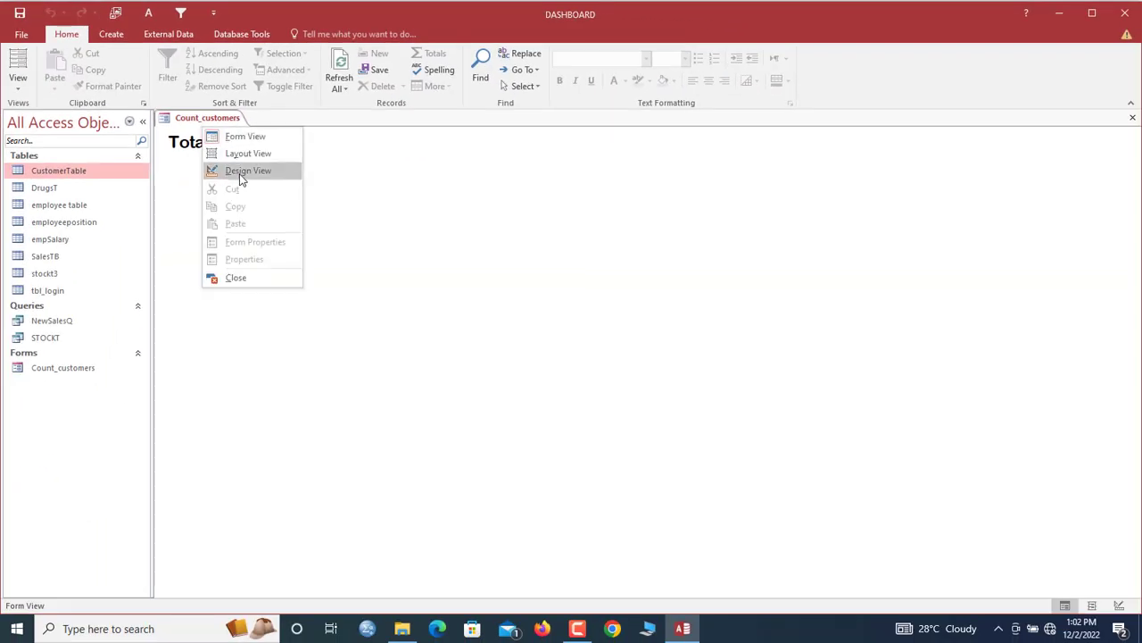
left_click(242, 173)
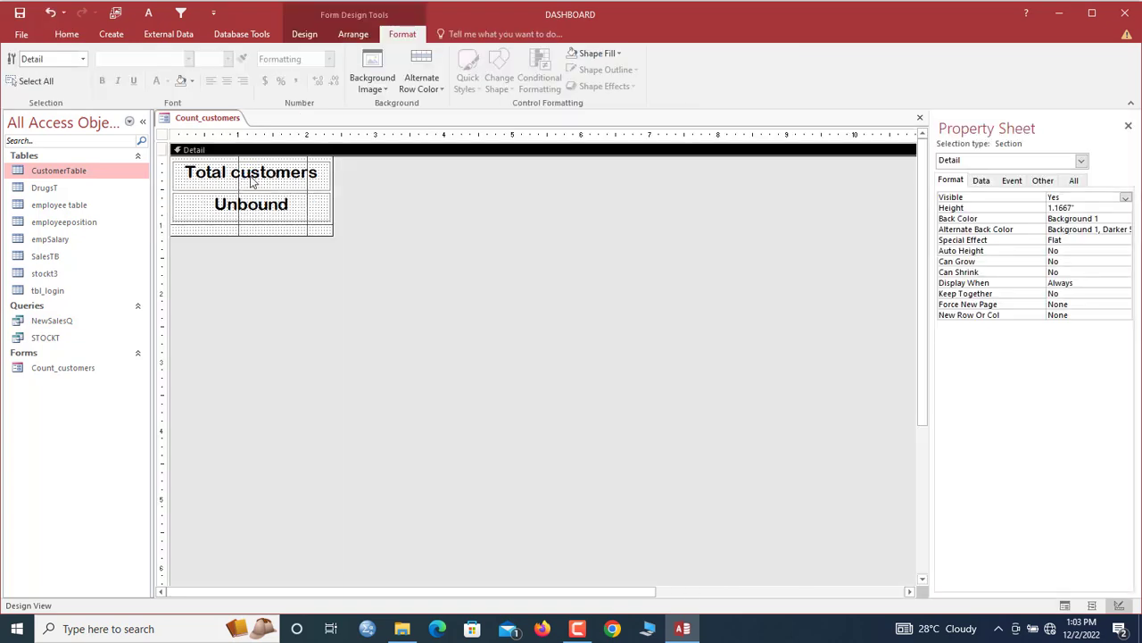
Set the form's Record Source property to CustomerTable.
left_click(258, 184)
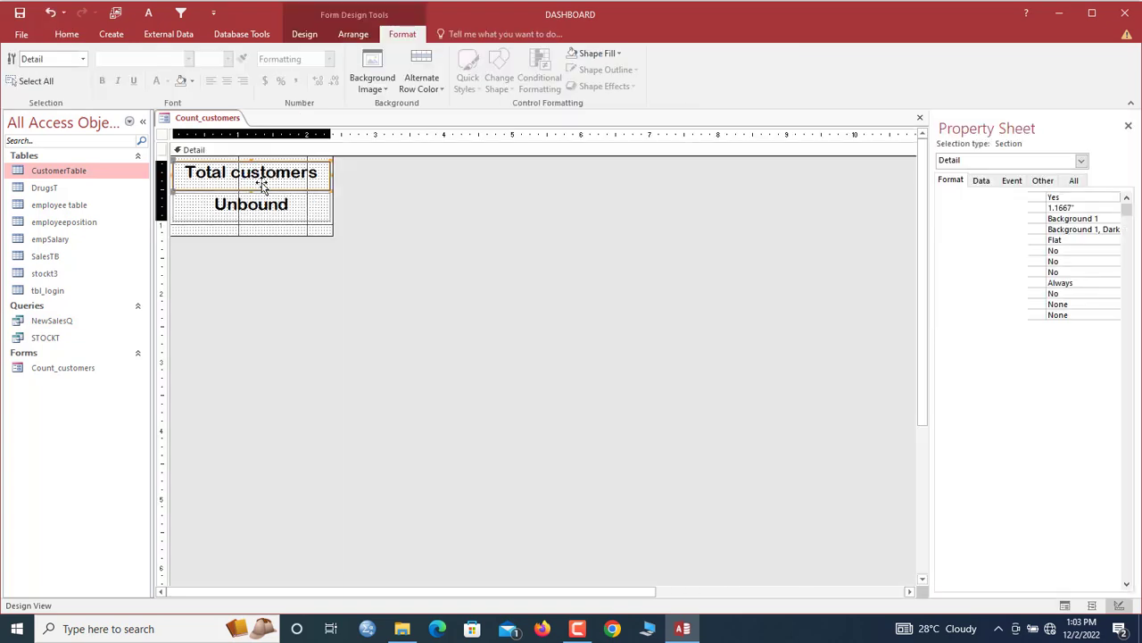
left_click(261, 207)
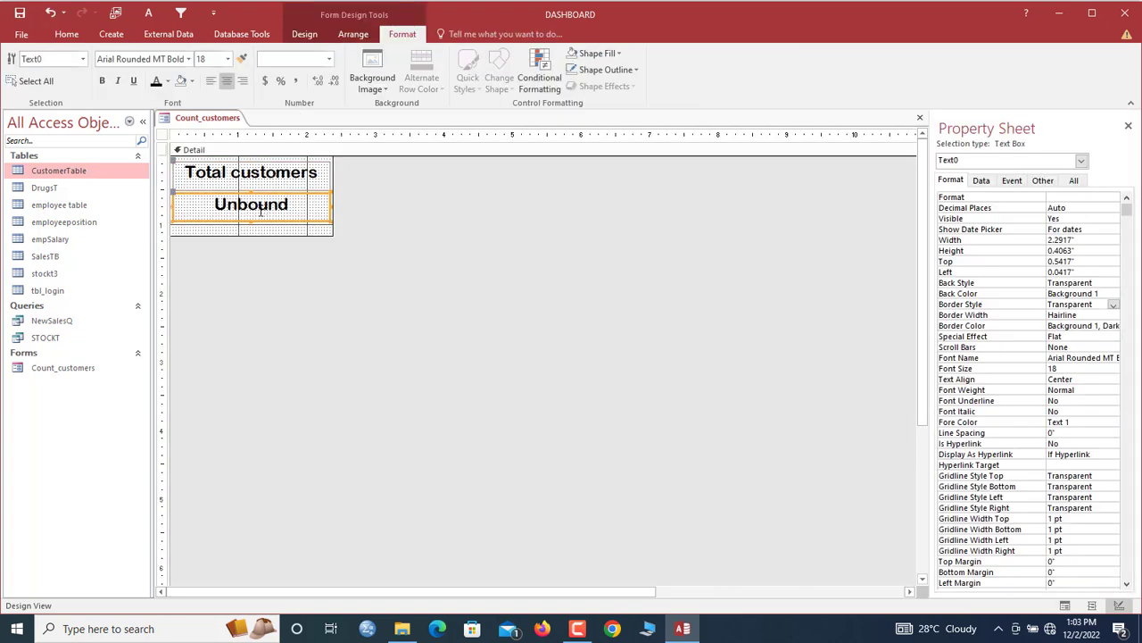
left_click(163, 136)
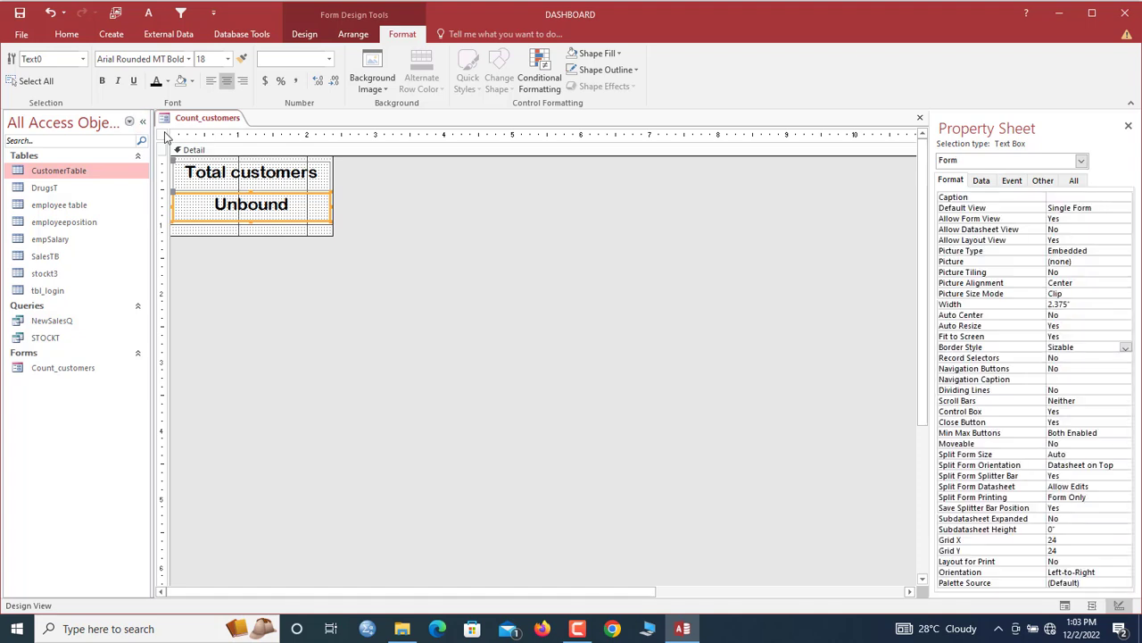
left_click(985, 182)
left_click(1101, 197)
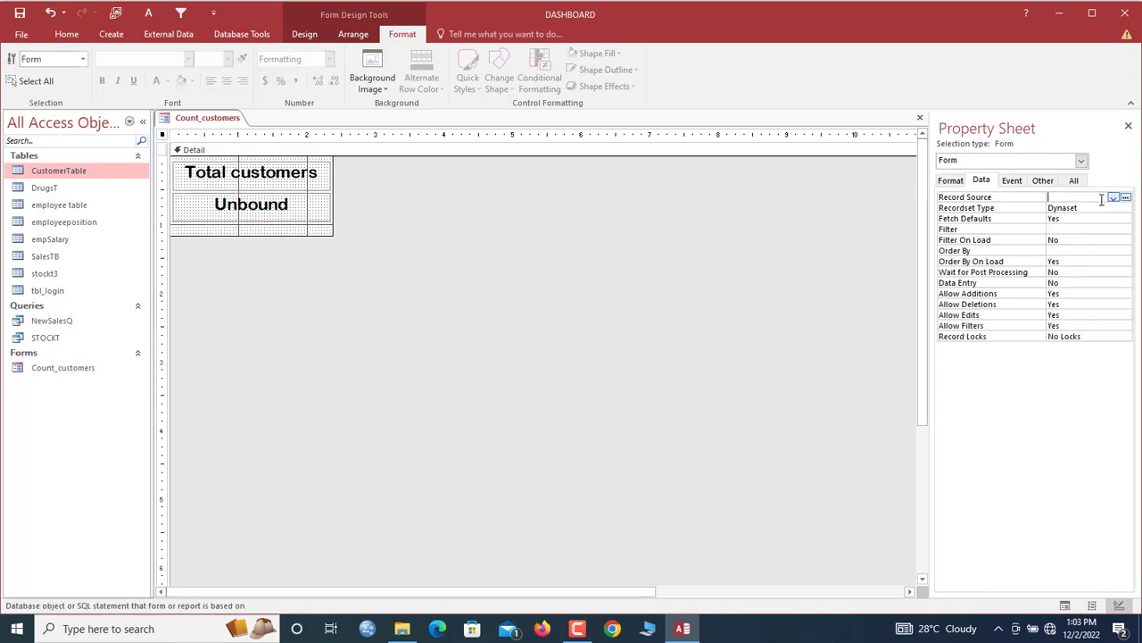
left_click(1113, 197)
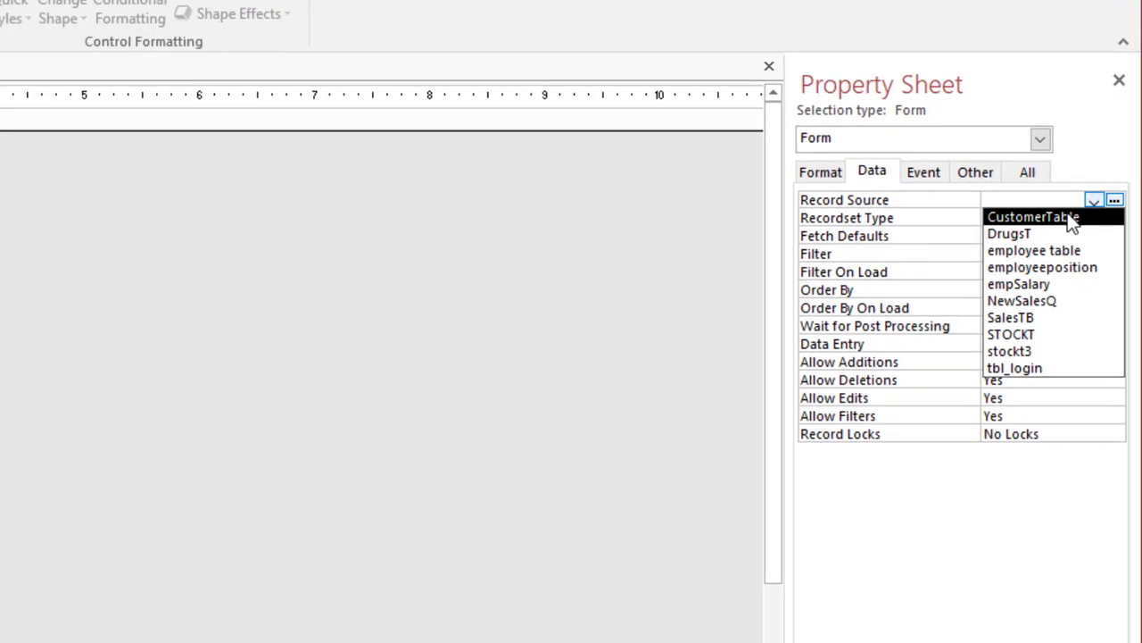
left_click(1105, 207)
Set the unbound text box's Control Source to =Count([CustomerID]) using the Expression Builder.
left_click(237, 205)
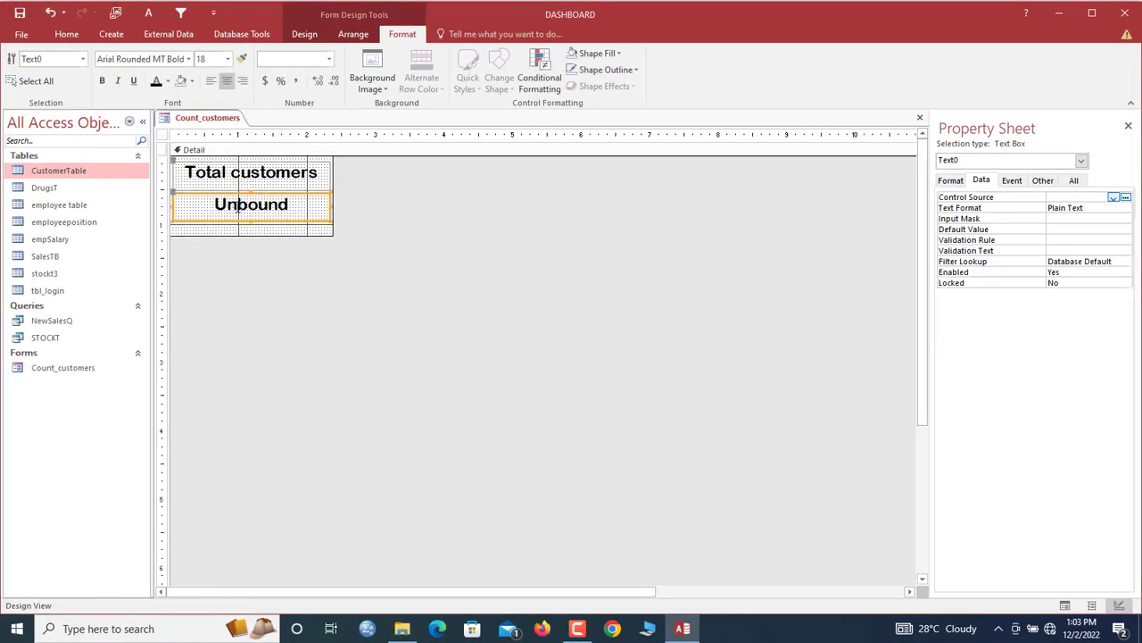
left_click(222, 206)
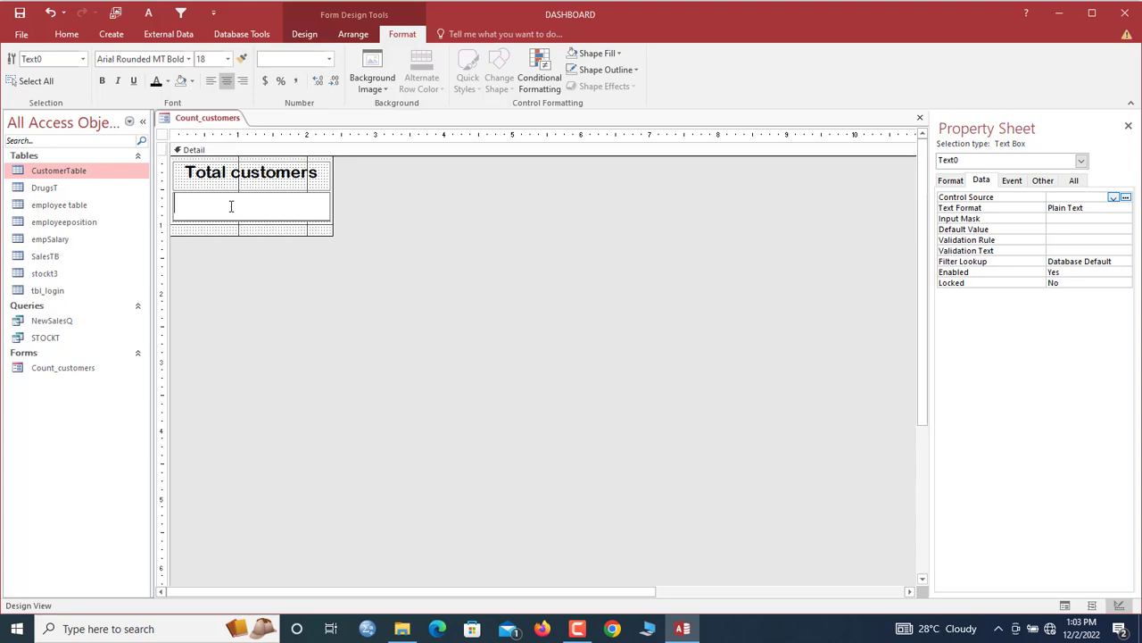
left_click(1067, 198)
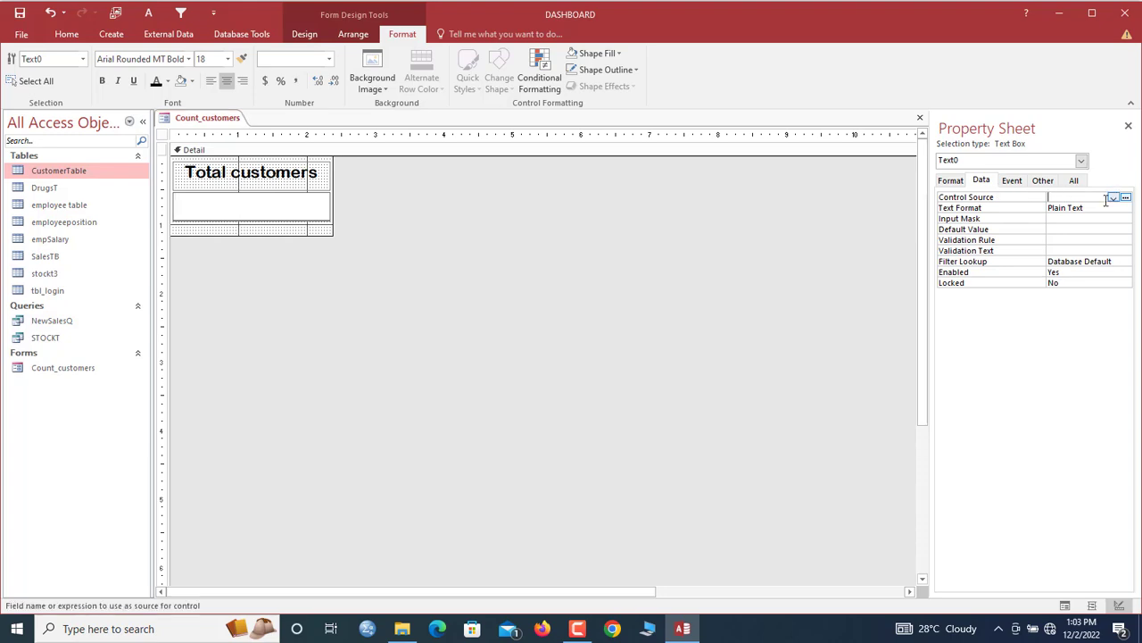
left_click(1127, 195)
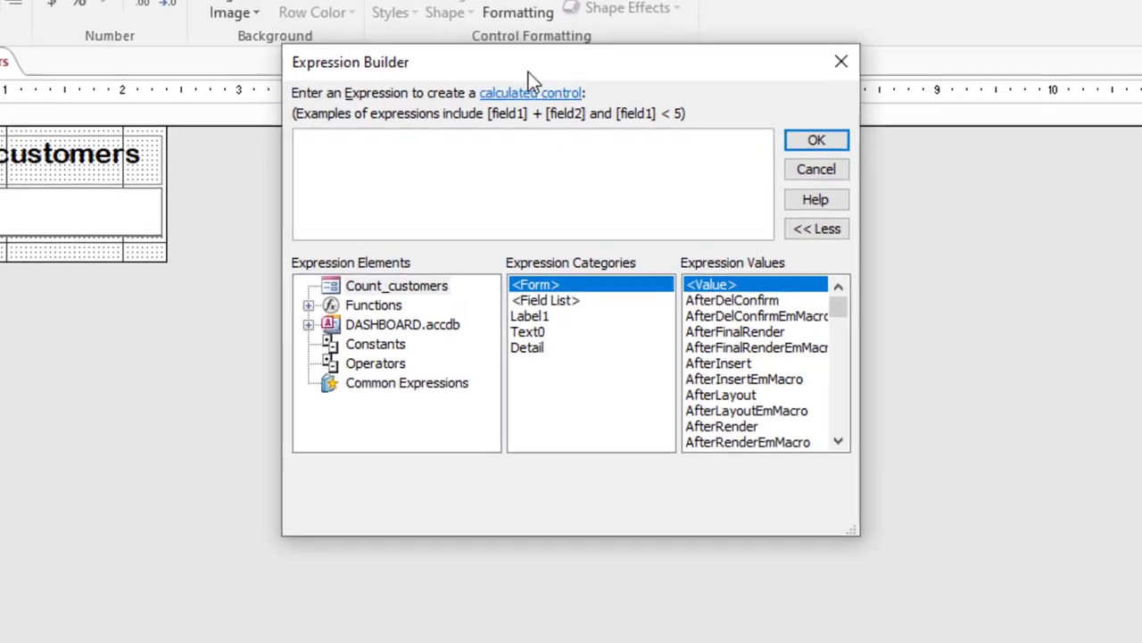
left_click_drag(528, 72, 501, 96)
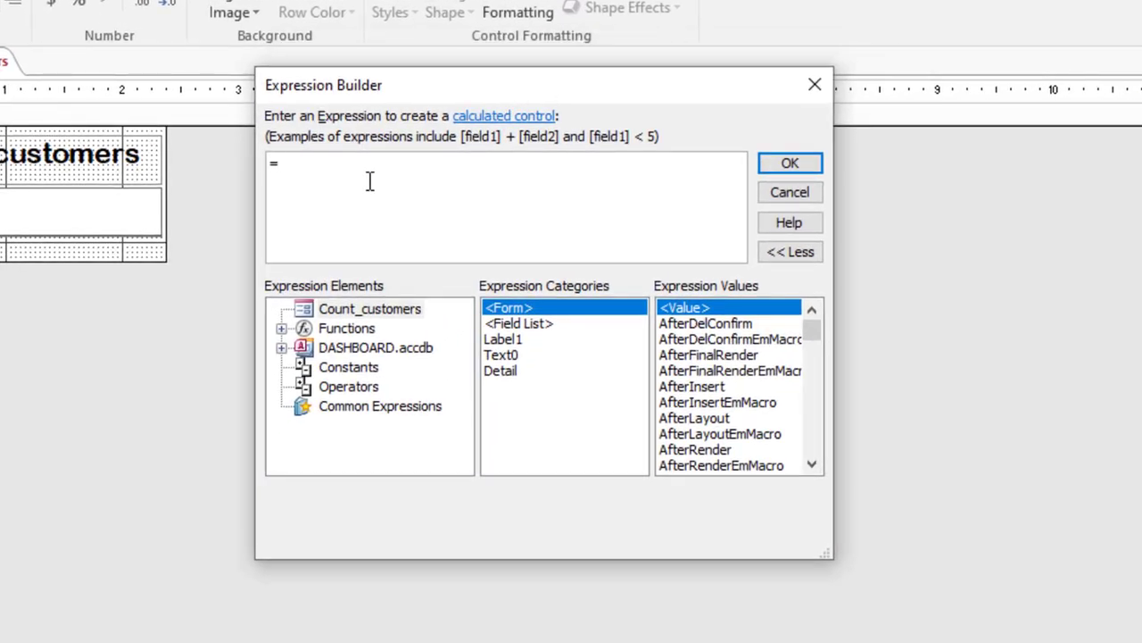
type("=coun")
key("Down")
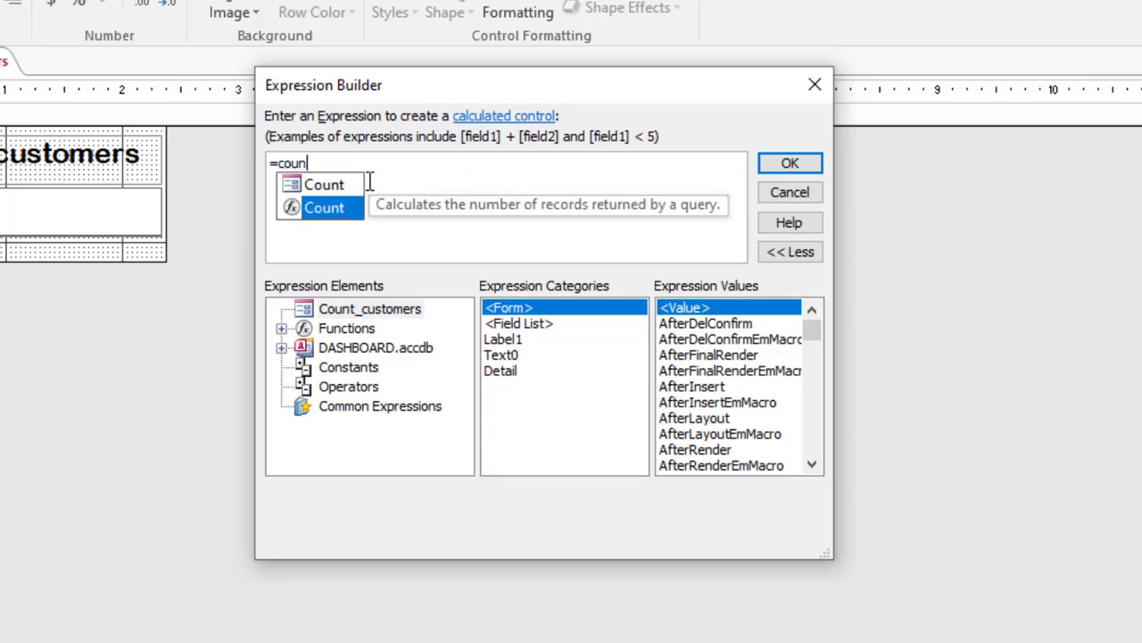
type("(cus")
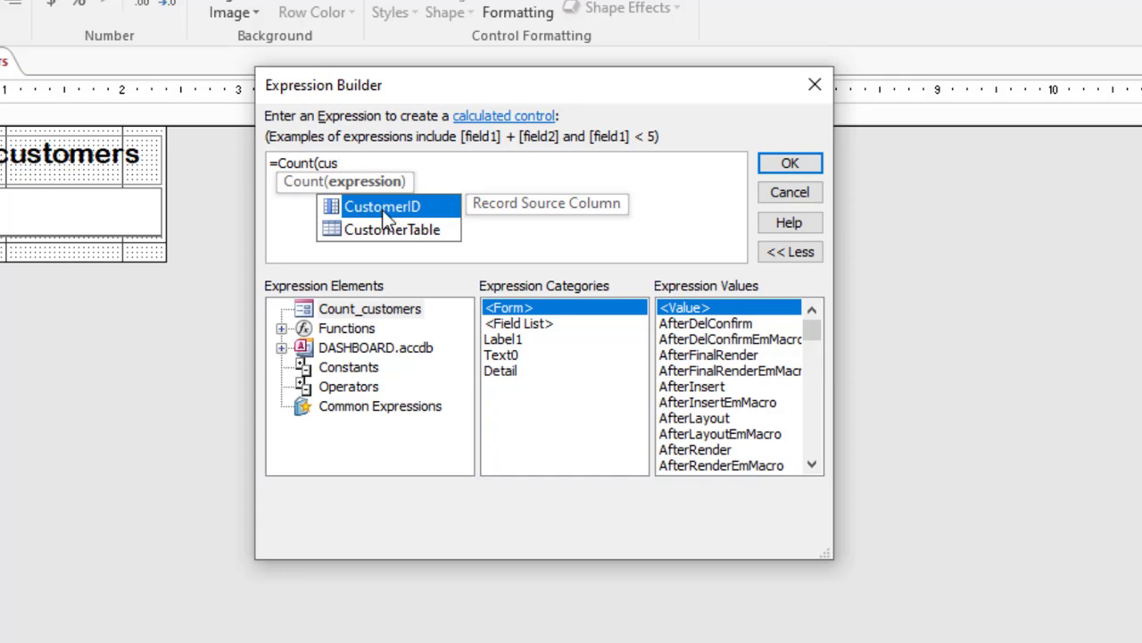
double_click(383, 213)
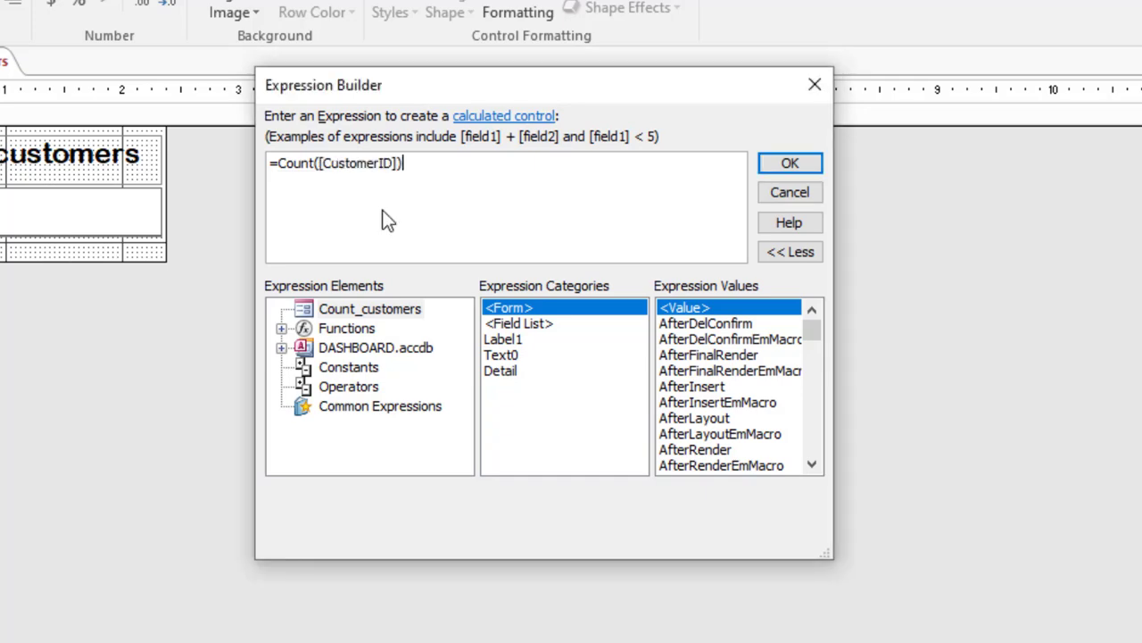
type(")")
left_click(783, 162)
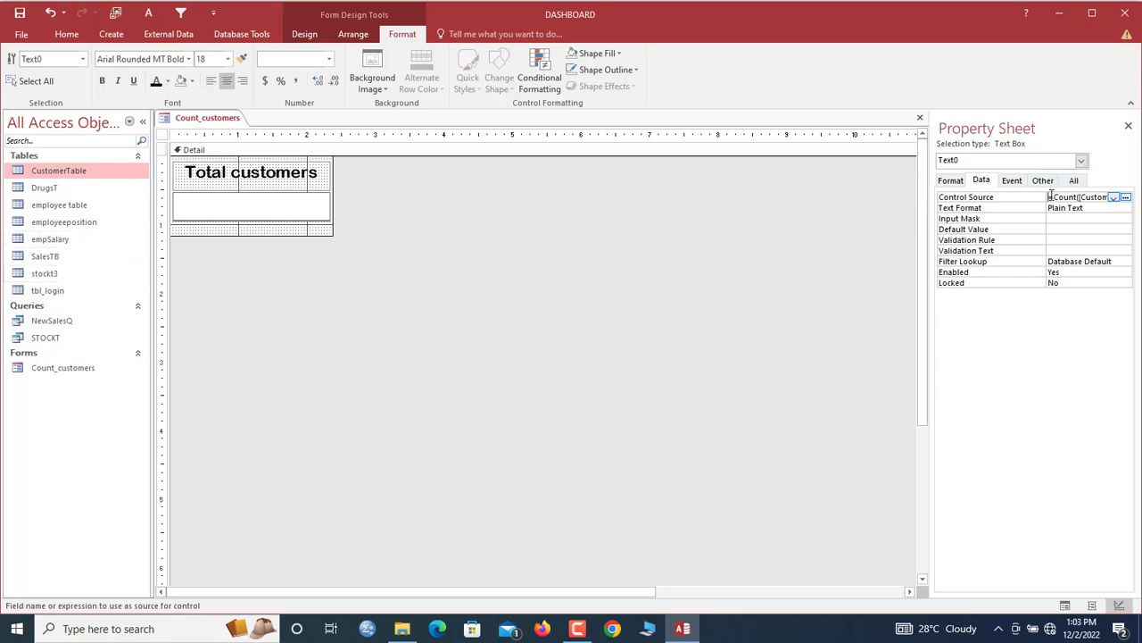
Move the =Count([CustomerID]) expression out of the Control Source property and enter it directly inside the text box.
left_click_drag(1050, 195, 1111, 196)
key("ctrl+c")
key("Delete")
left_click(274, 234)
left_click(273, 208)
left_click(272, 208)
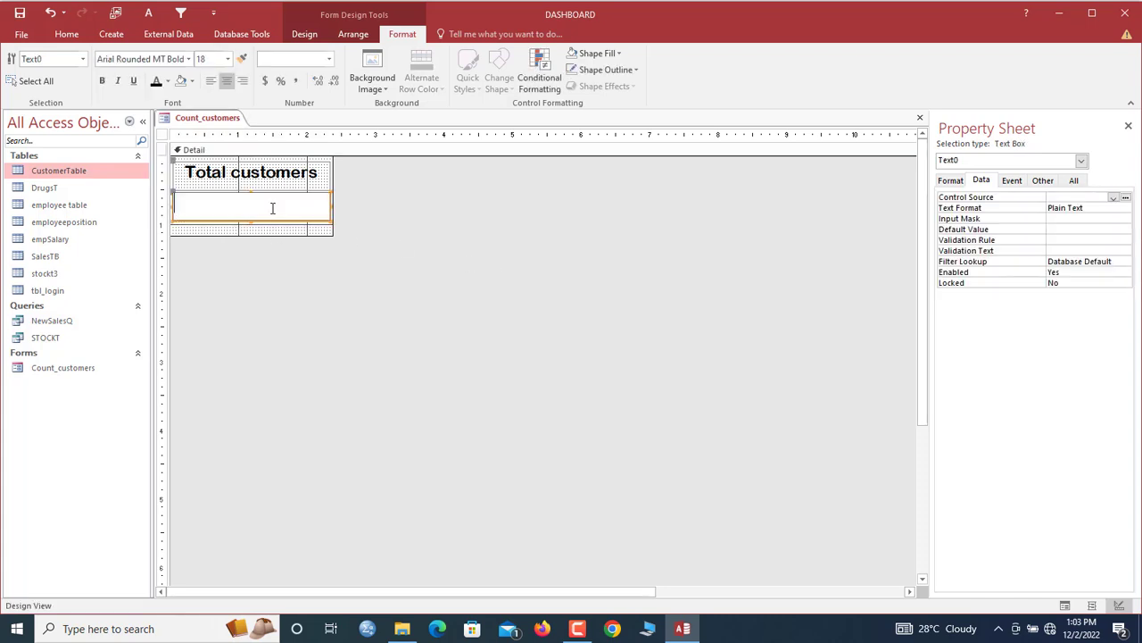
key("ctrl+v")
key("Return")
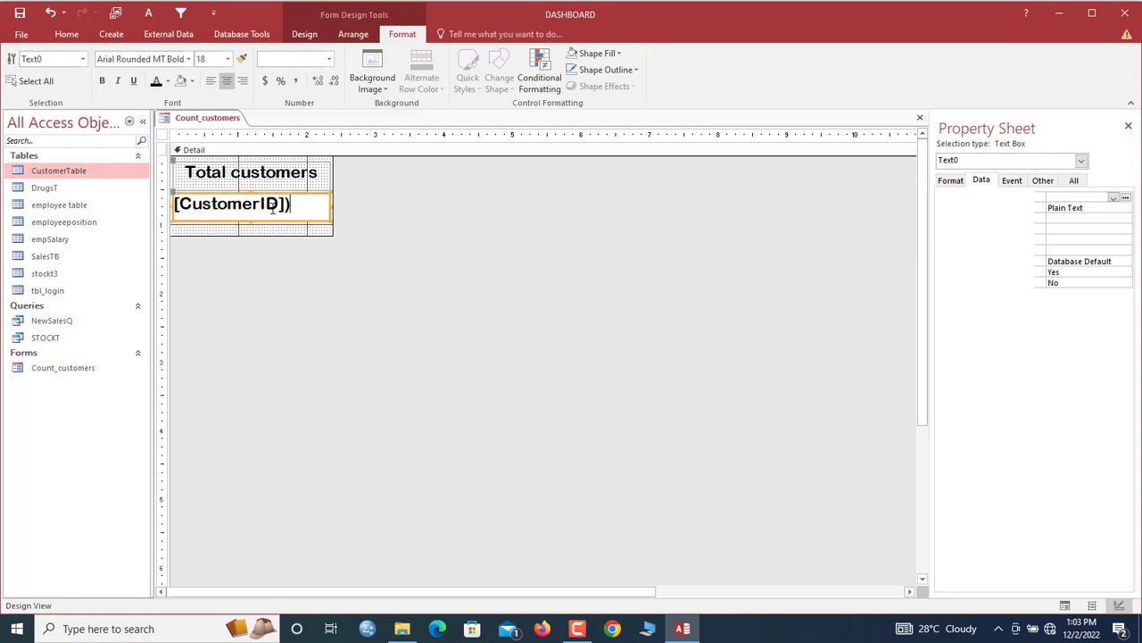
left_click(272, 183)
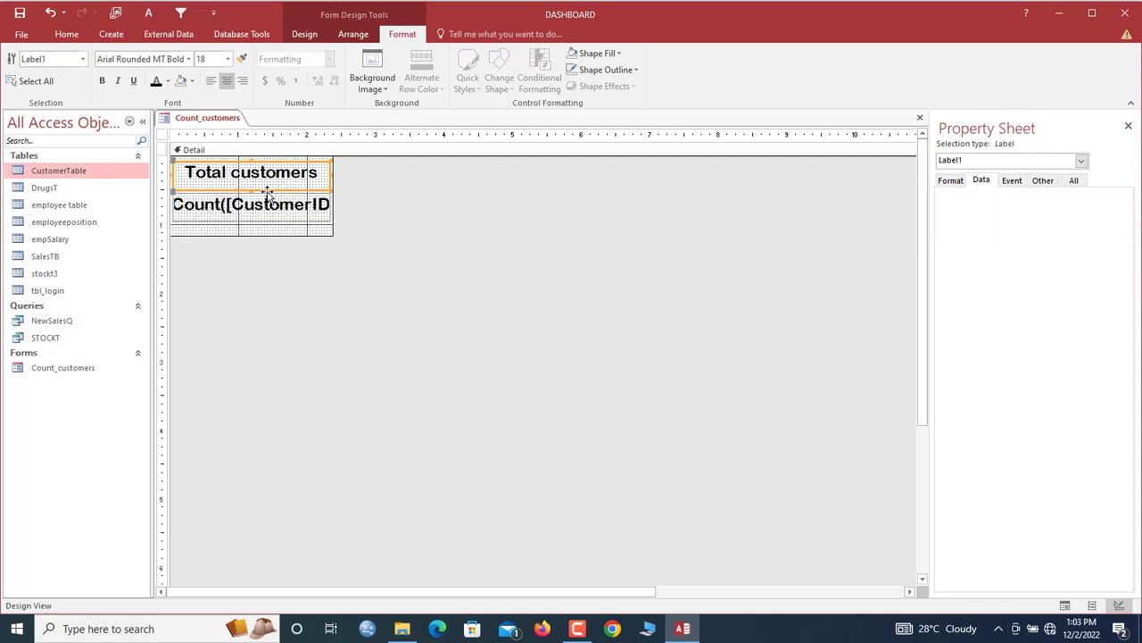
Set the count text box's font size to 24 and extend its lower edge slightly to make it taller.
left_click(272, 214)
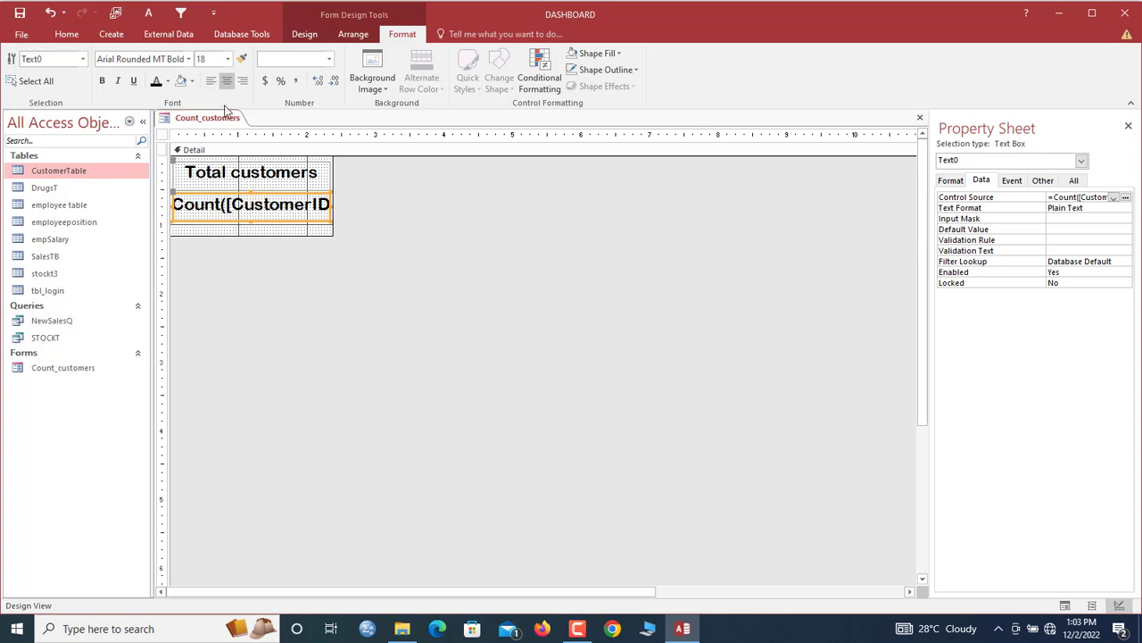
left_click(230, 61)
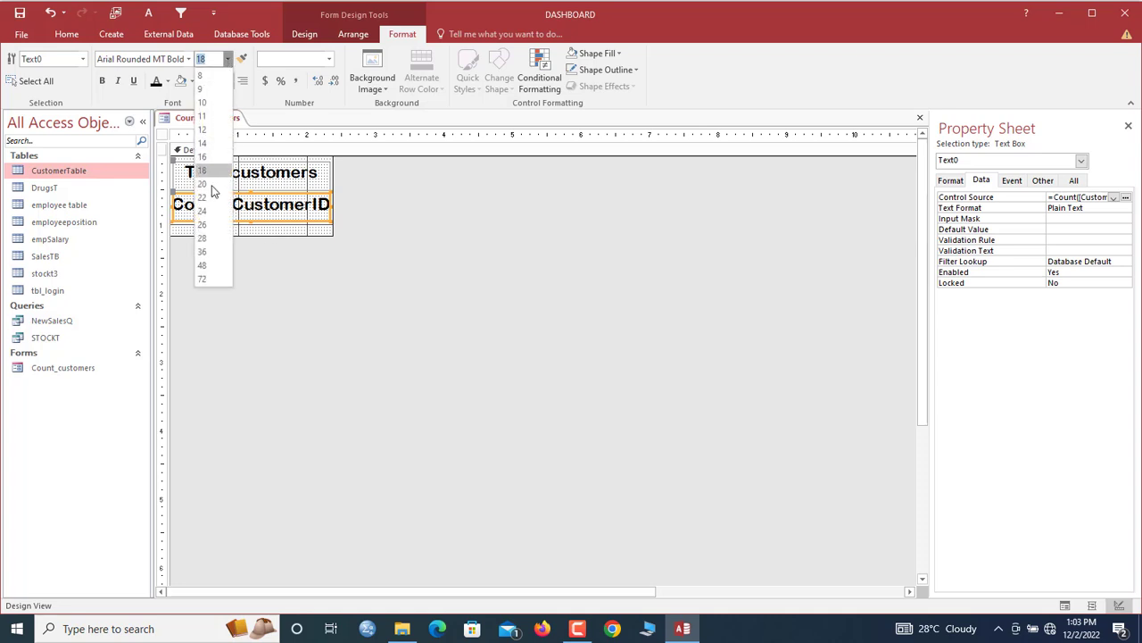
left_click(214, 213)
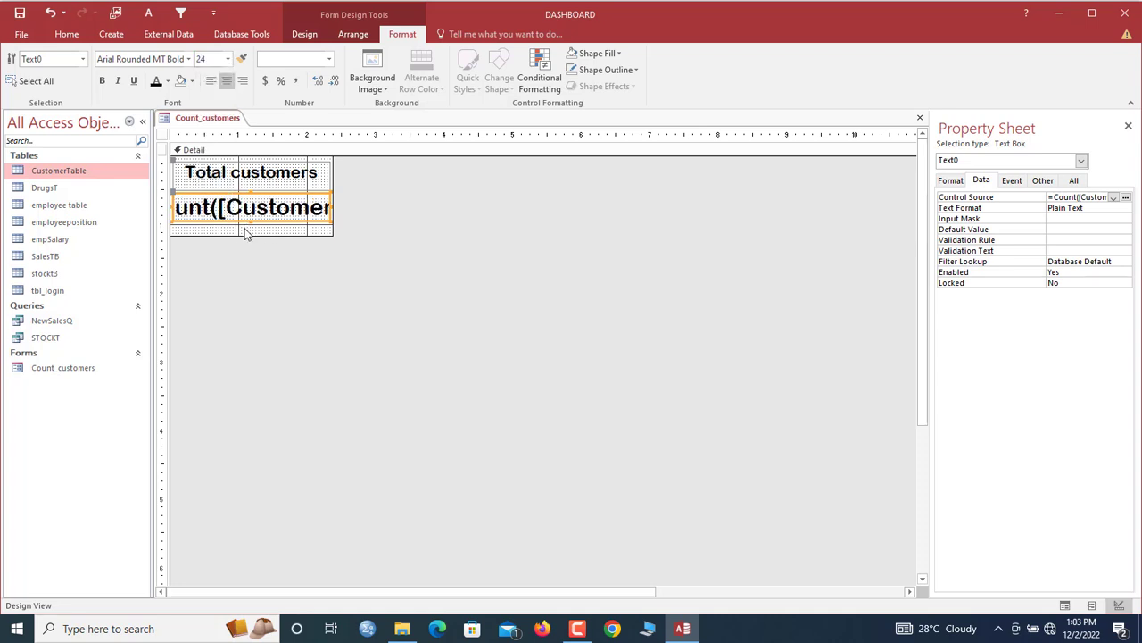
left_click_drag(251, 221, 255, 229)
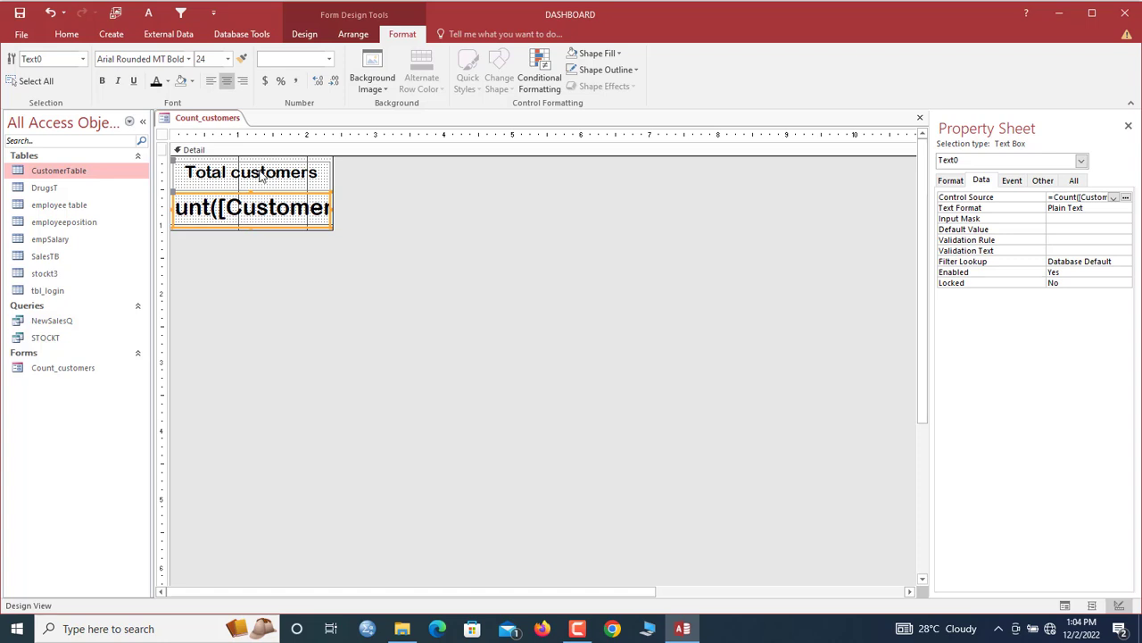
Change the font of both the Total customers label and the count text box to Bodoni MT.
left_click(261, 176, "shift")
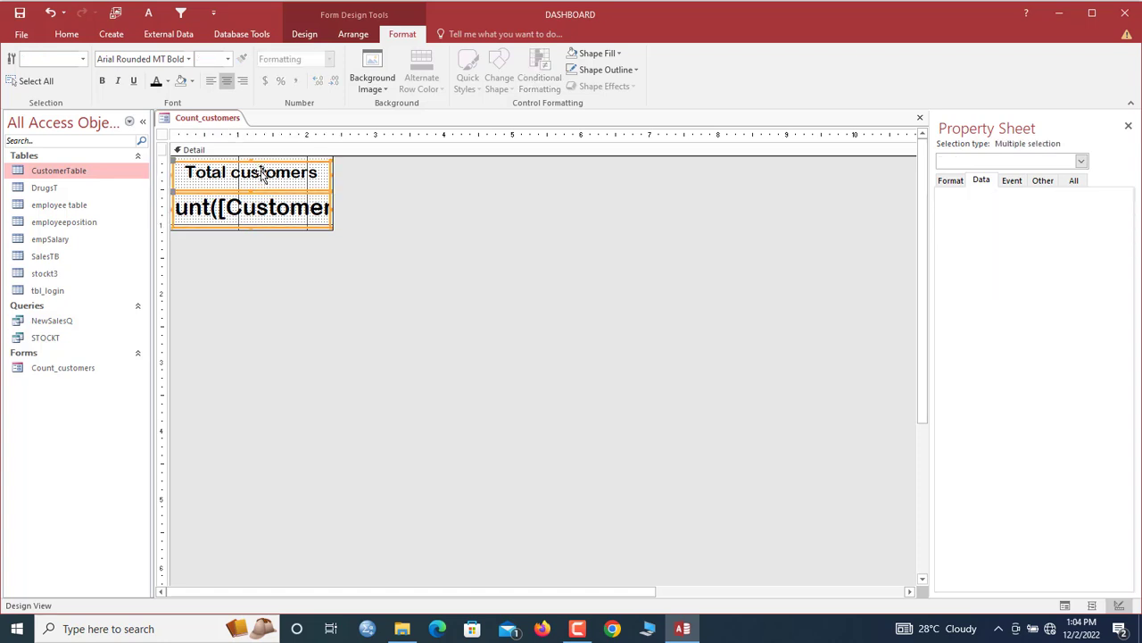
left_click(188, 59)
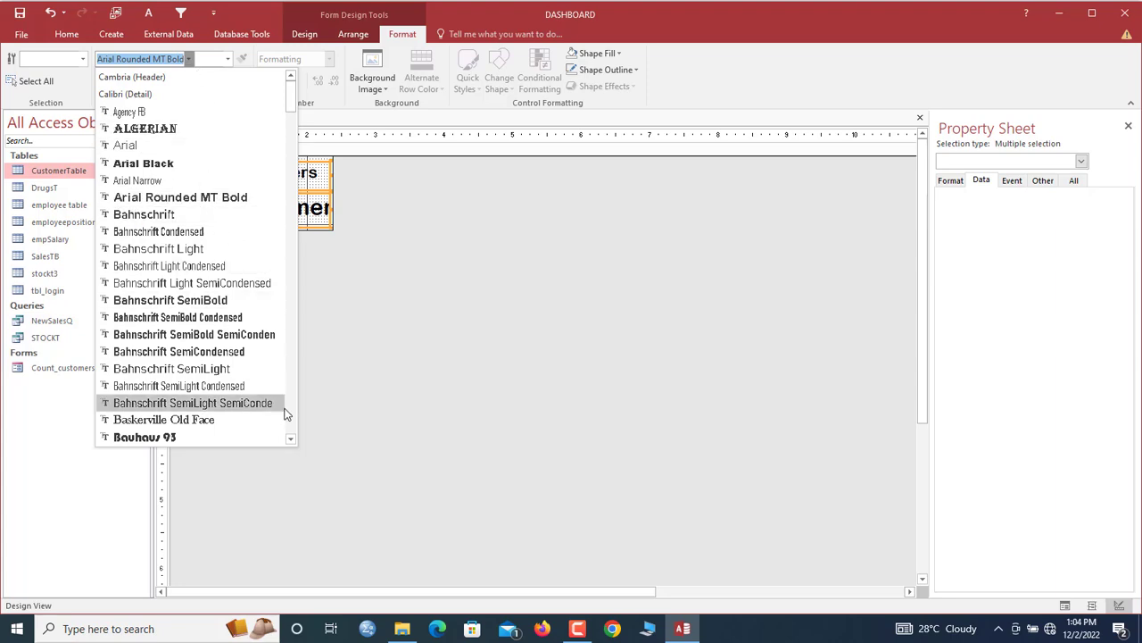
left_click(293, 438)
left_click(294, 438)
left_click(294, 438)
left_click(294, 438)
left_click(294, 439)
left_click(294, 438)
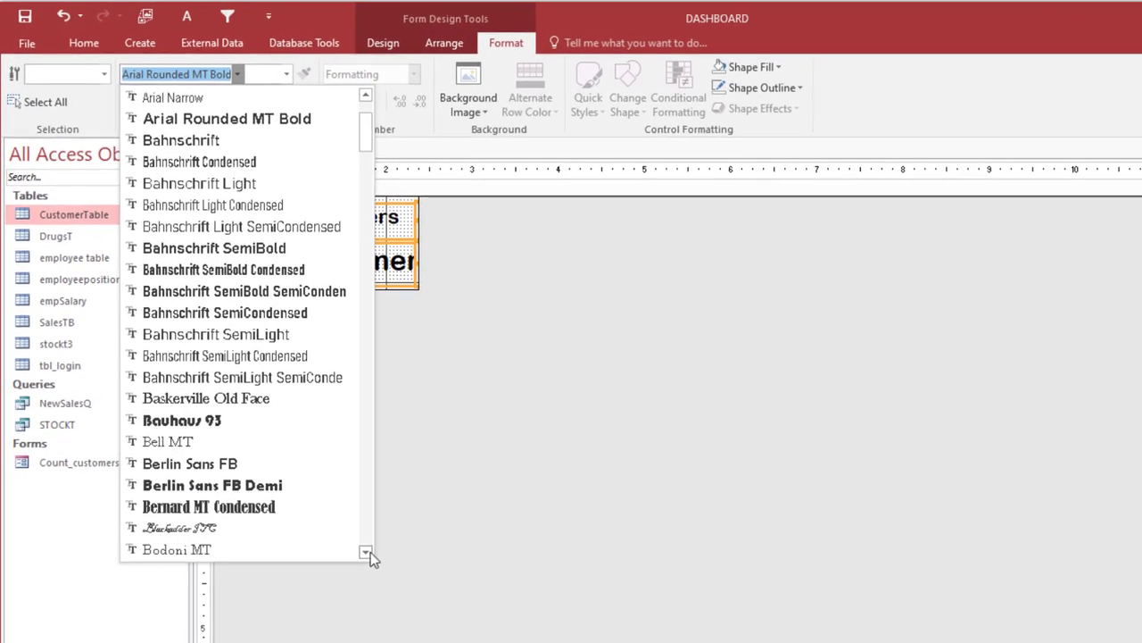
left_click(294, 438)
left_click(294, 439)
left_click(376, 561)
left_click(377, 562)
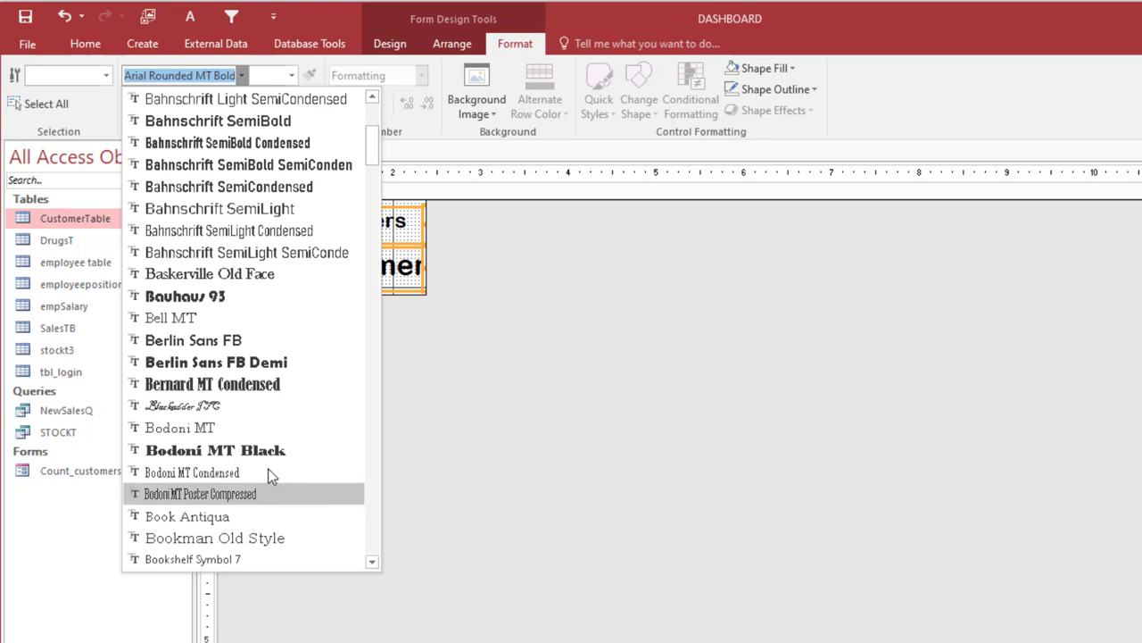
left_click(238, 435)
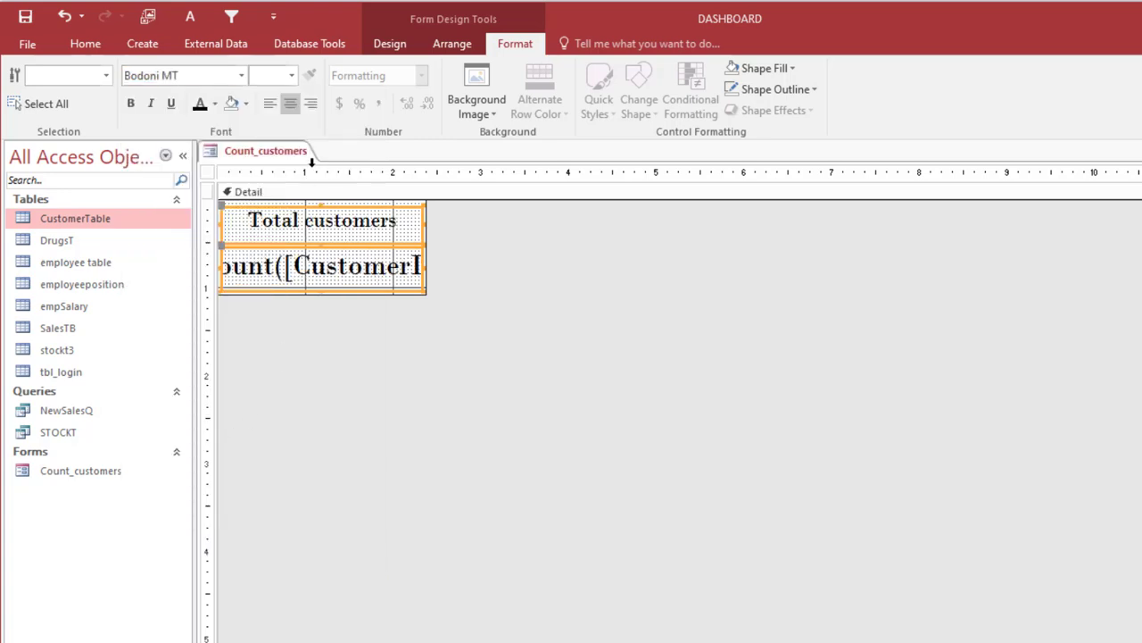
Preview the customer count in Form View and return to Design View.
right_click(284, 154)
left_click(332, 232)
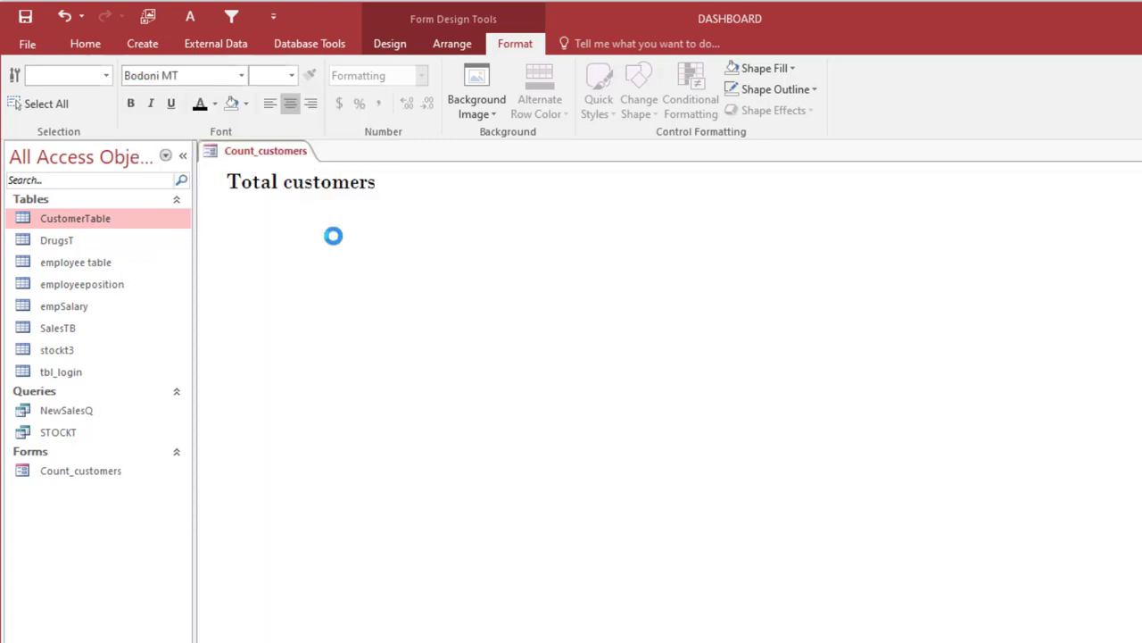
left_click(349, 230)
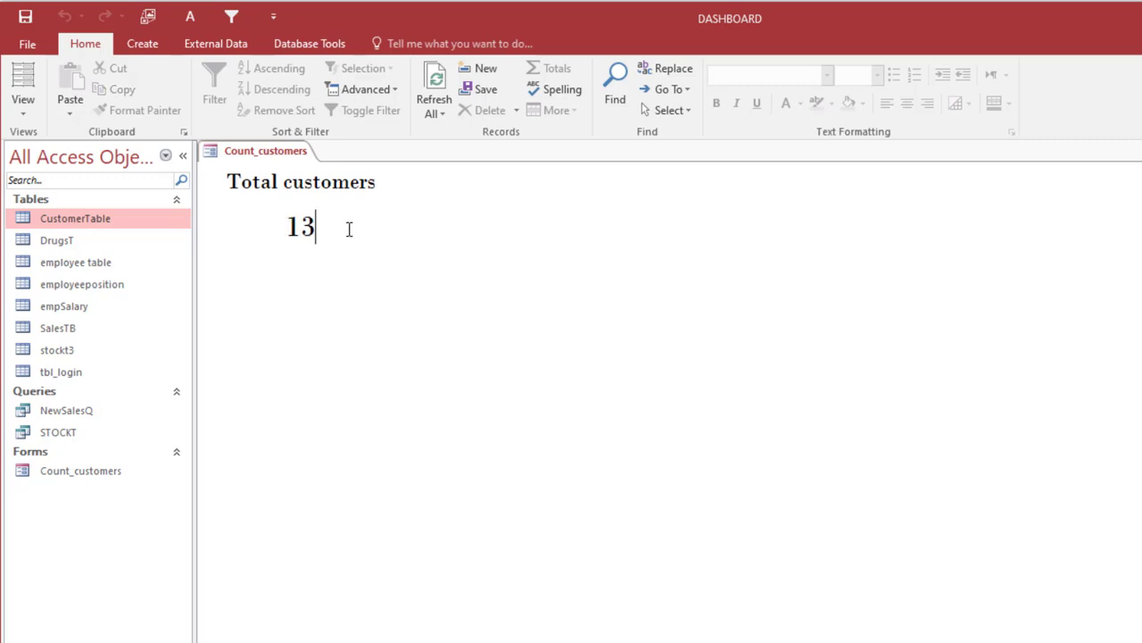
right_click(278, 159)
left_click(344, 281)
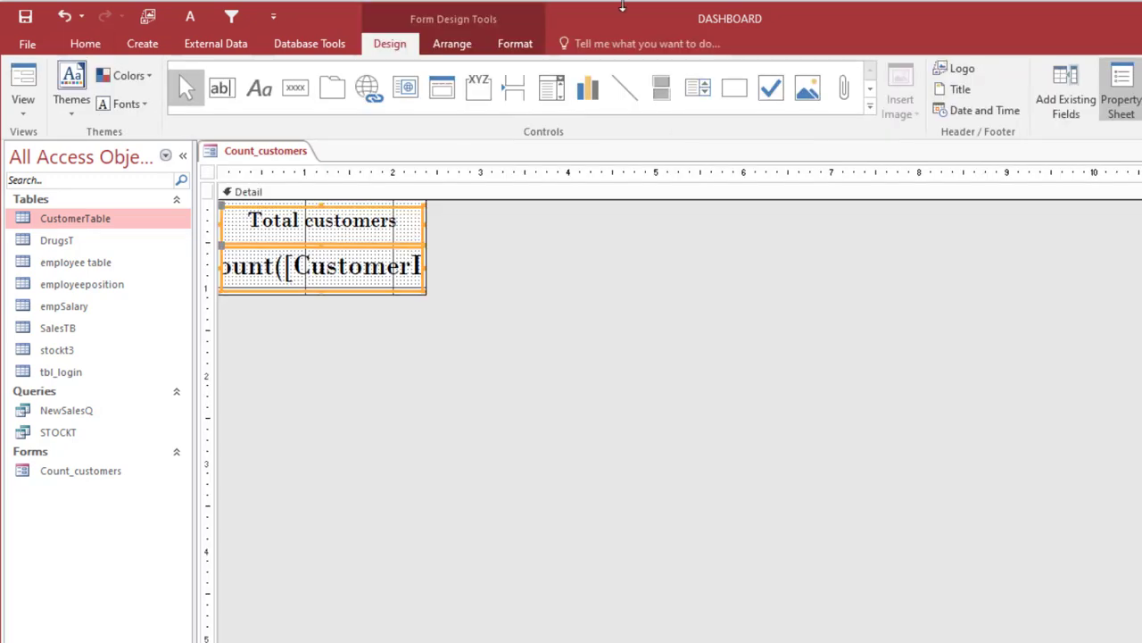
Set the Total customers label's font size to 20.
left_click(518, 44)
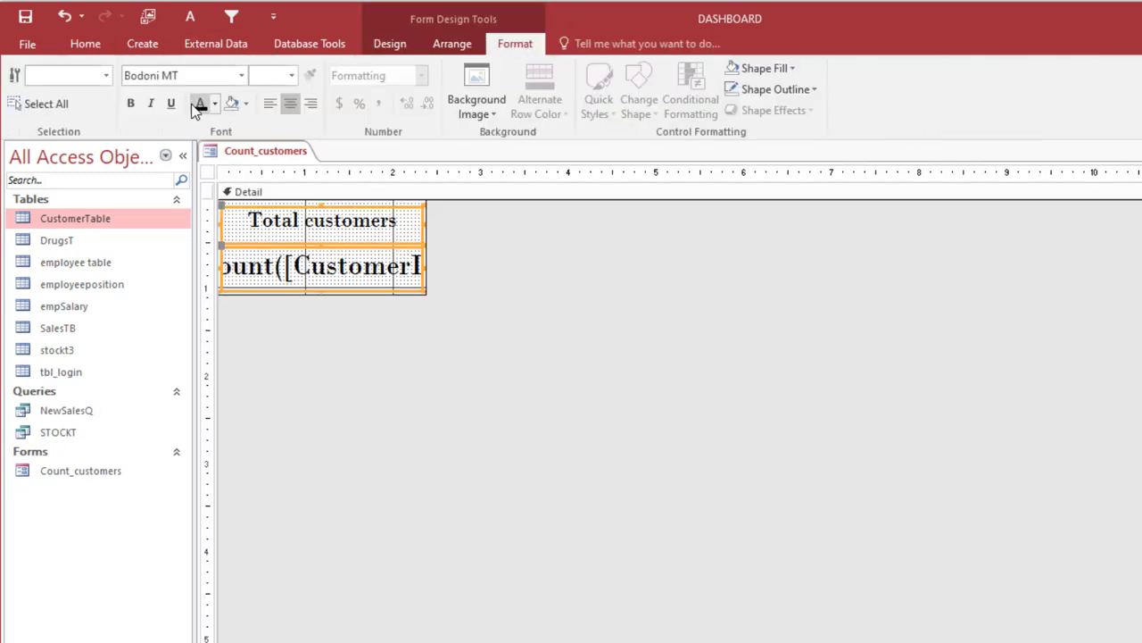
left_click(377, 302)
left_click(320, 217)
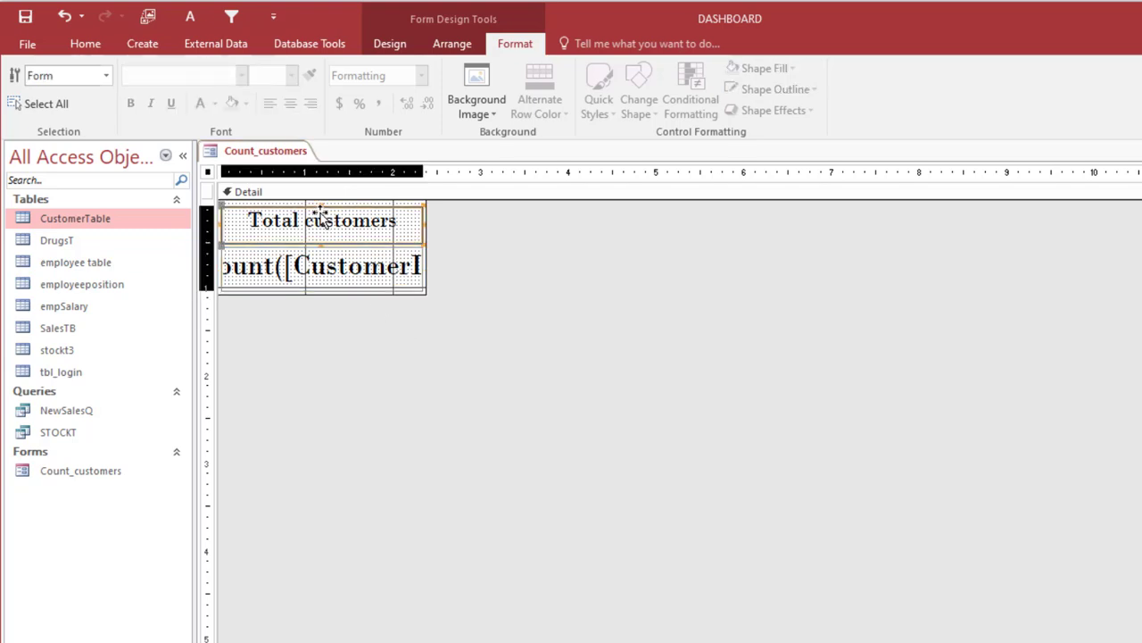
left_click(292, 76)
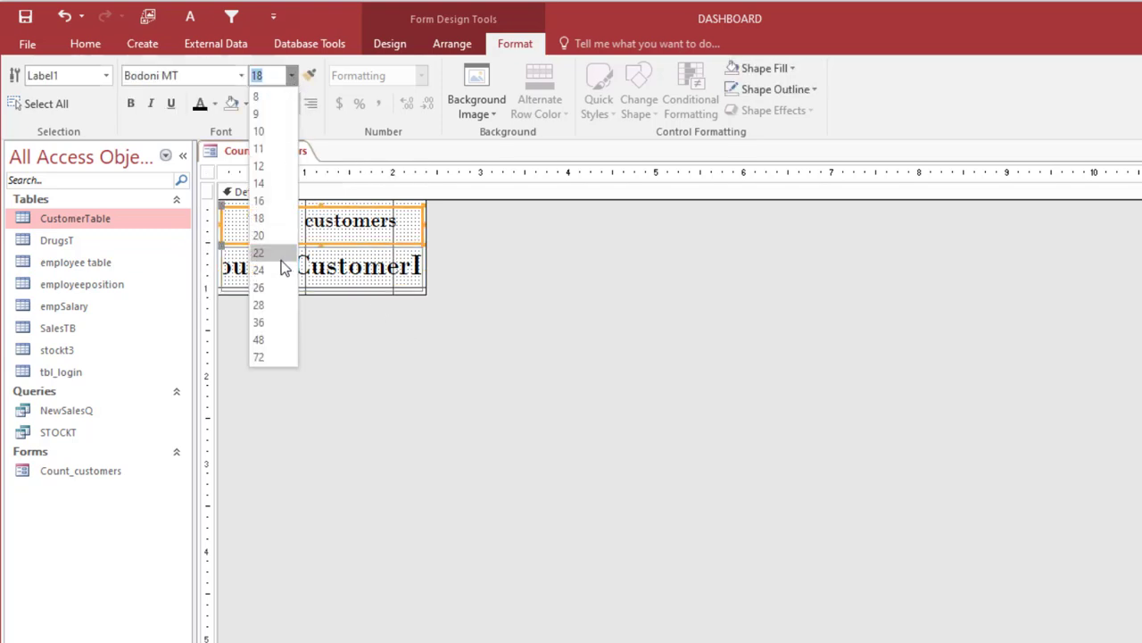
left_click(272, 235)
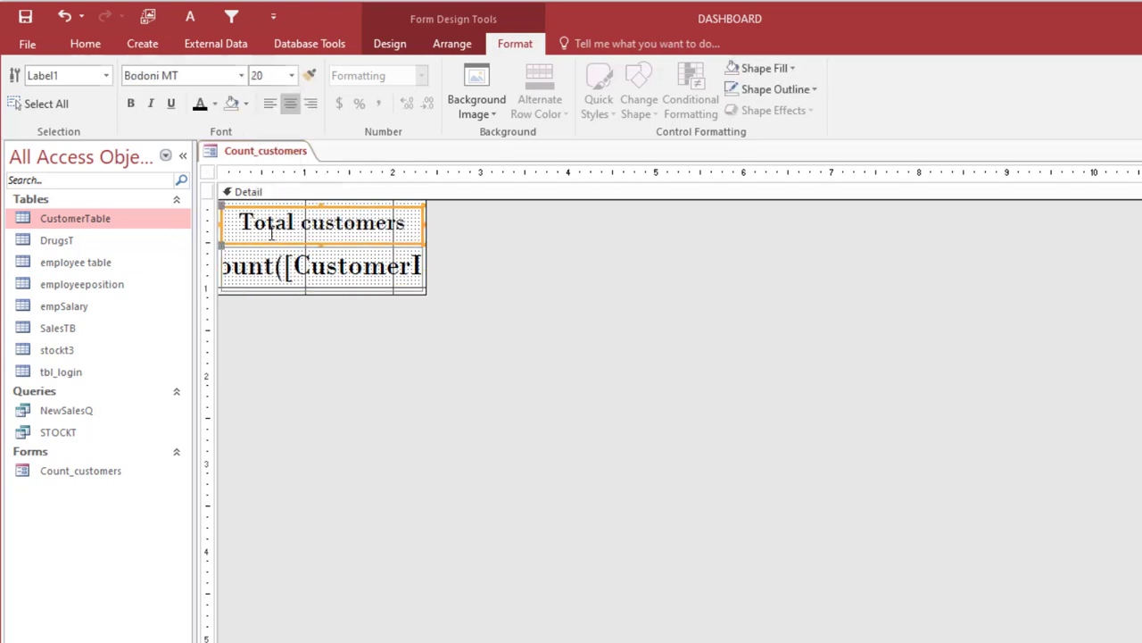
left_click(359, 302)
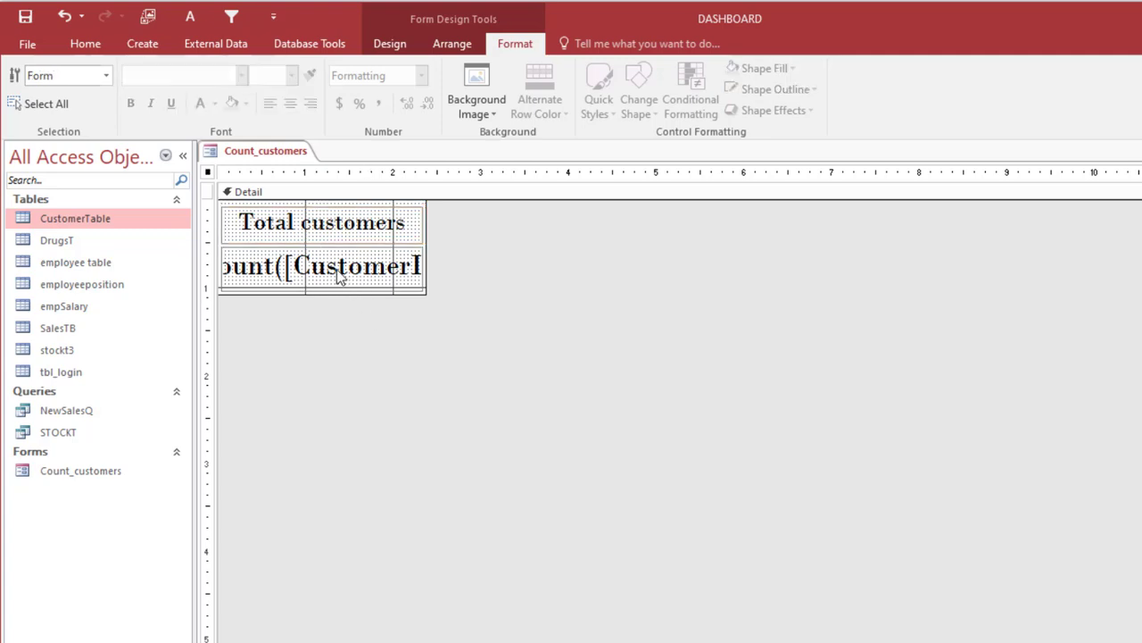
Check the enlarged label and the count in Form View, and switch back to Design View.
left_click(339, 266)
left_click(209, 175)
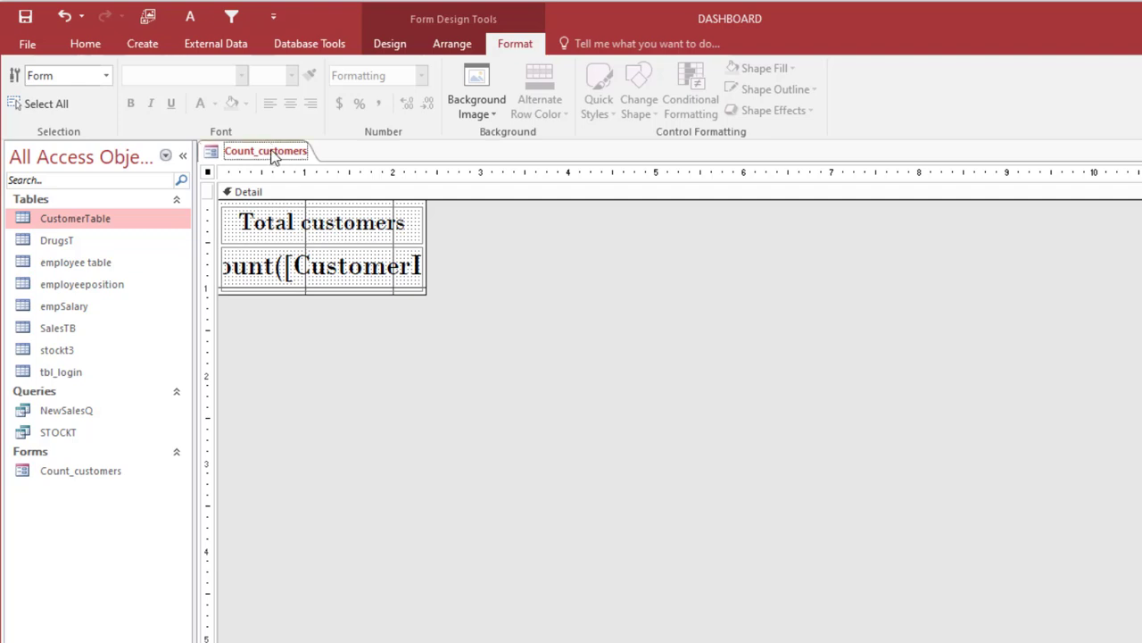
right_click(272, 156)
left_click(317, 230)
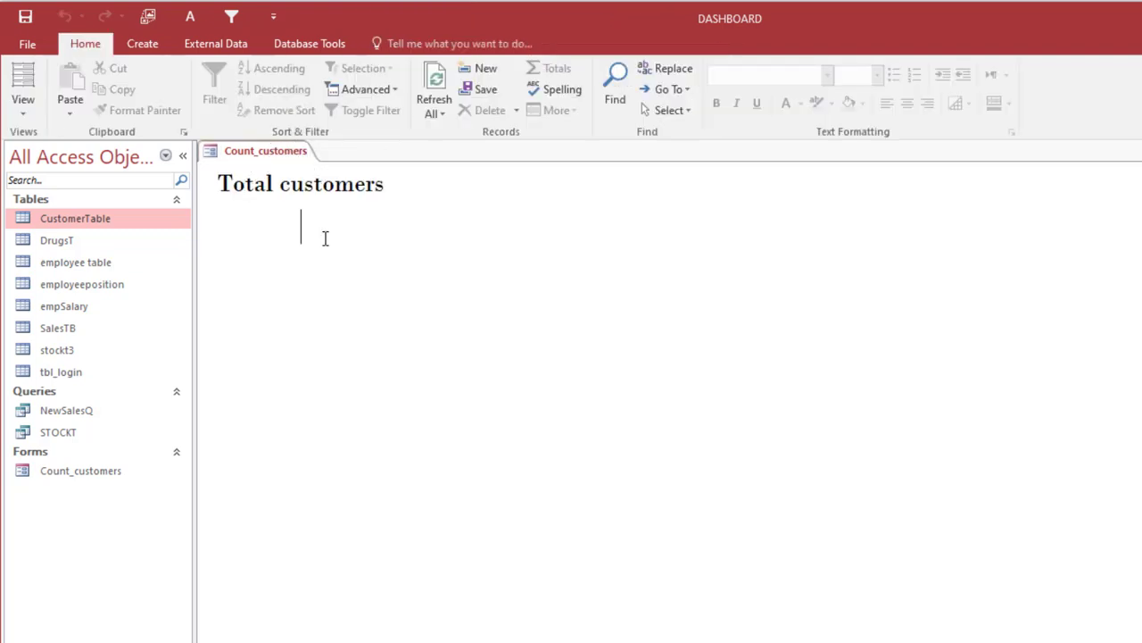
left_click(333, 234)
right_click(280, 152)
left_click(338, 273)
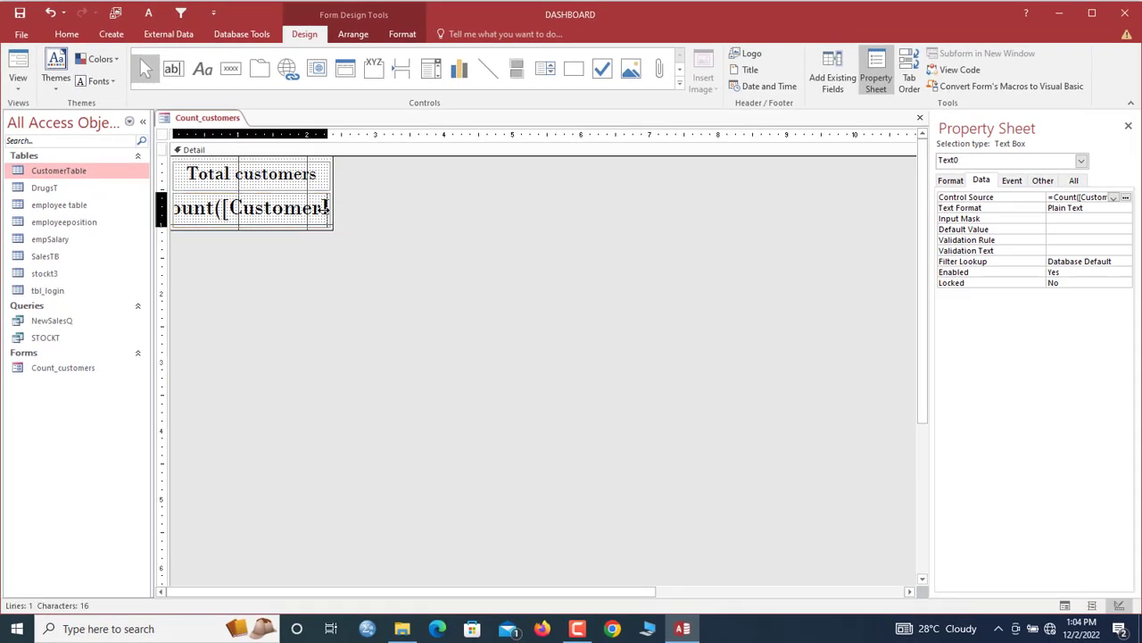
Narrow the count text box from both sides so it spans about 0.2 to 2.1 on the horizontal ruler.
left_click(320, 208)
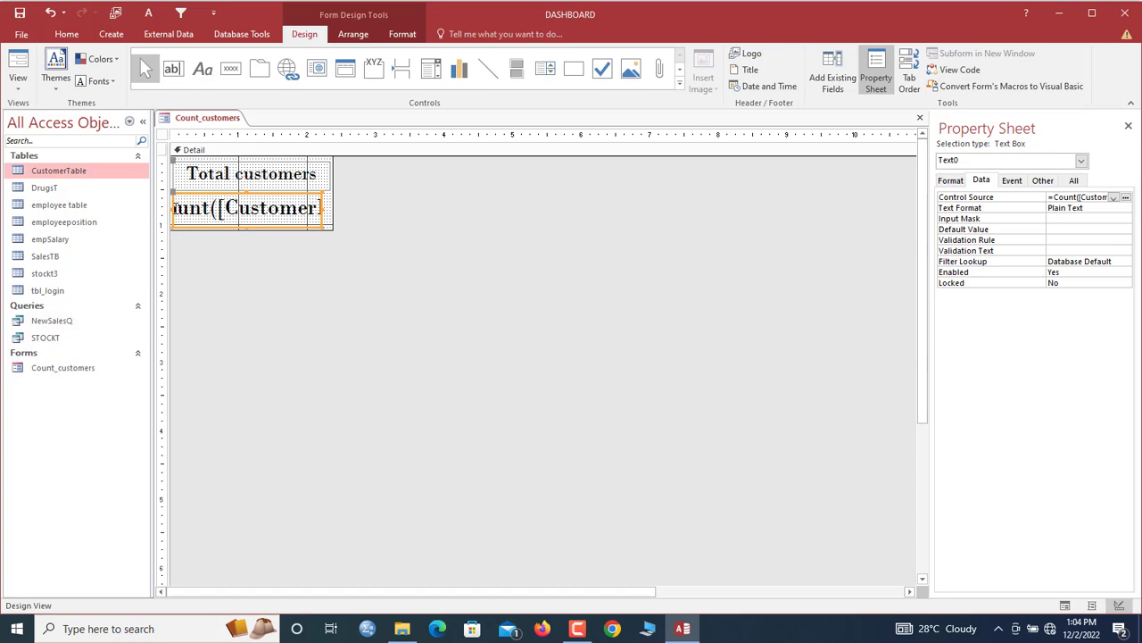
left_click_drag(173, 210, 185, 211)
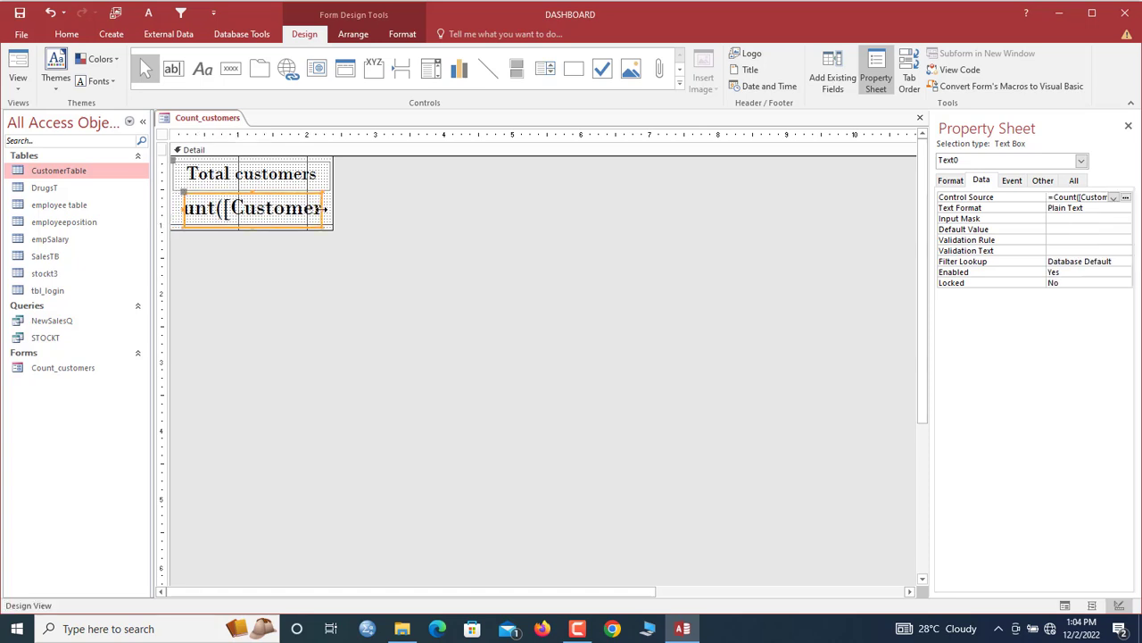
left_click_drag(327, 208, 316, 209)
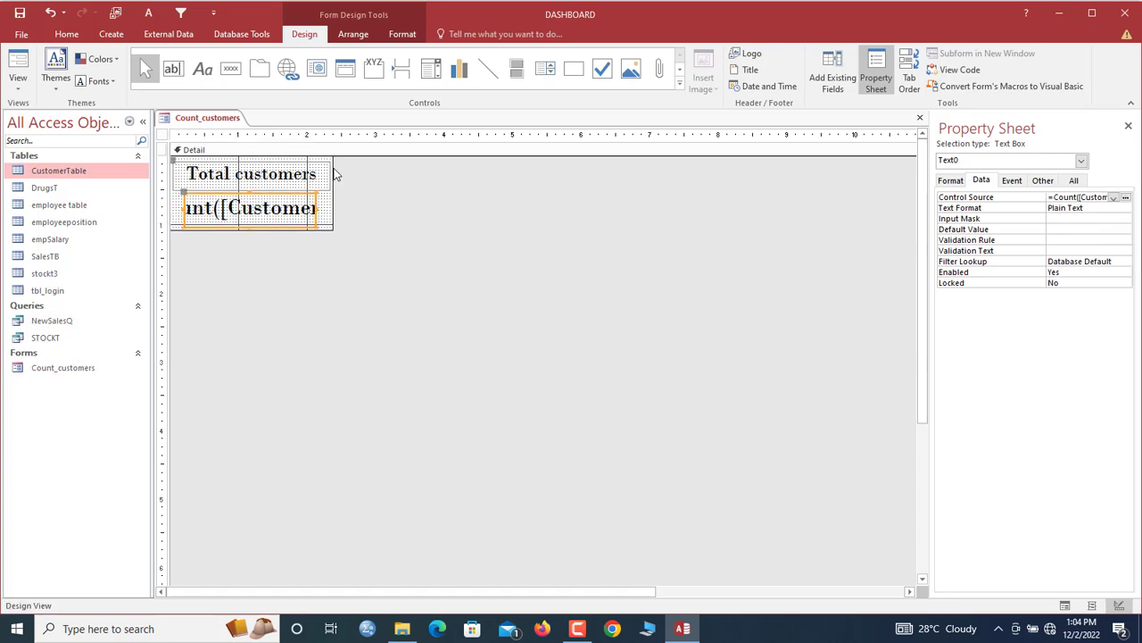
Set the count text box's Enabled property to No and Locked to Yes, and show the form in Form View.
left_click(407, 34)
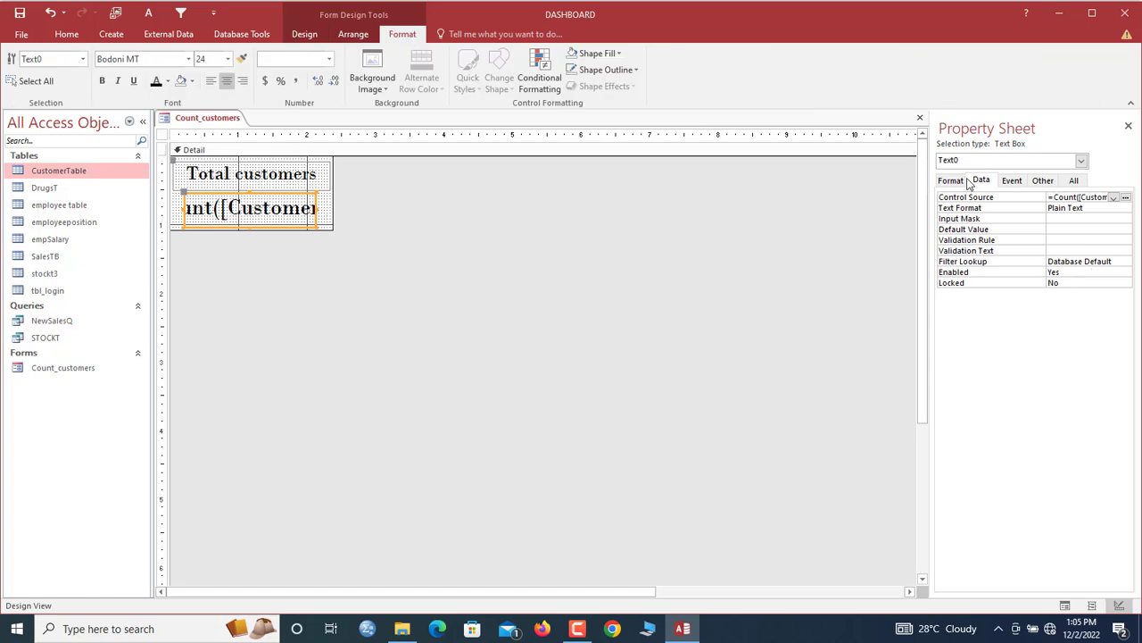
double_click(1067, 272)
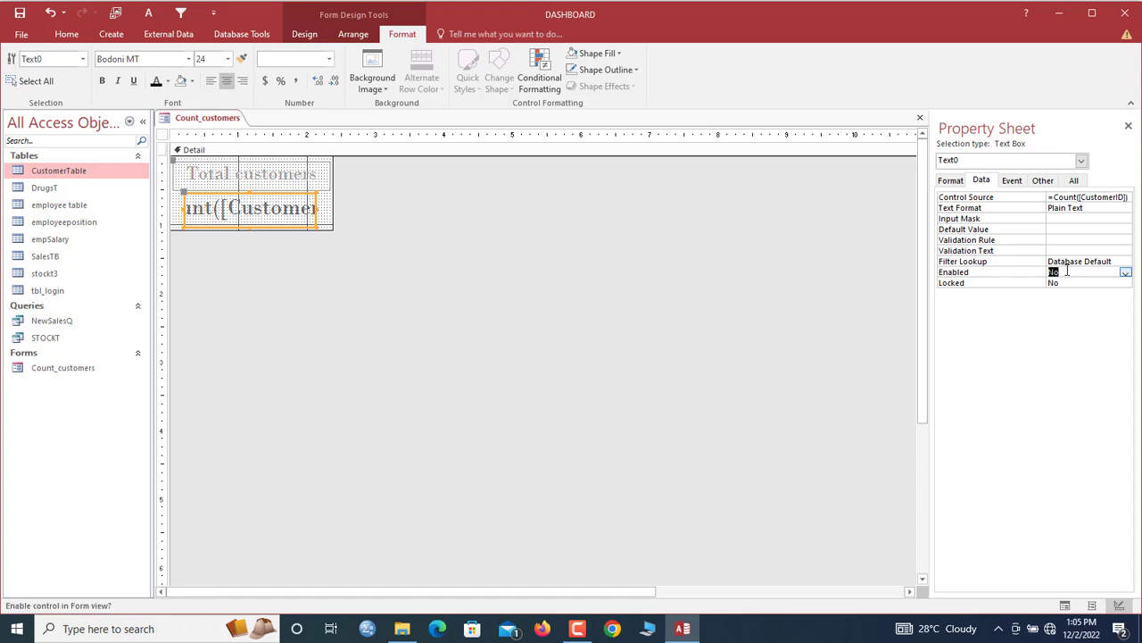
double_click(1068, 282)
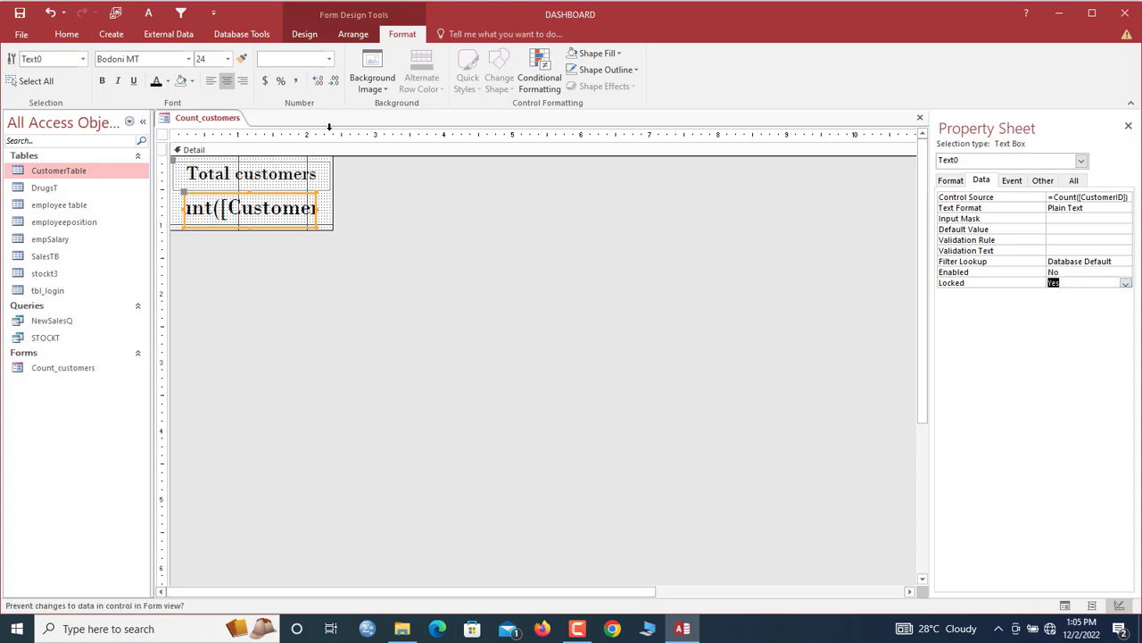
right_click(223, 122)
left_click(260, 178)
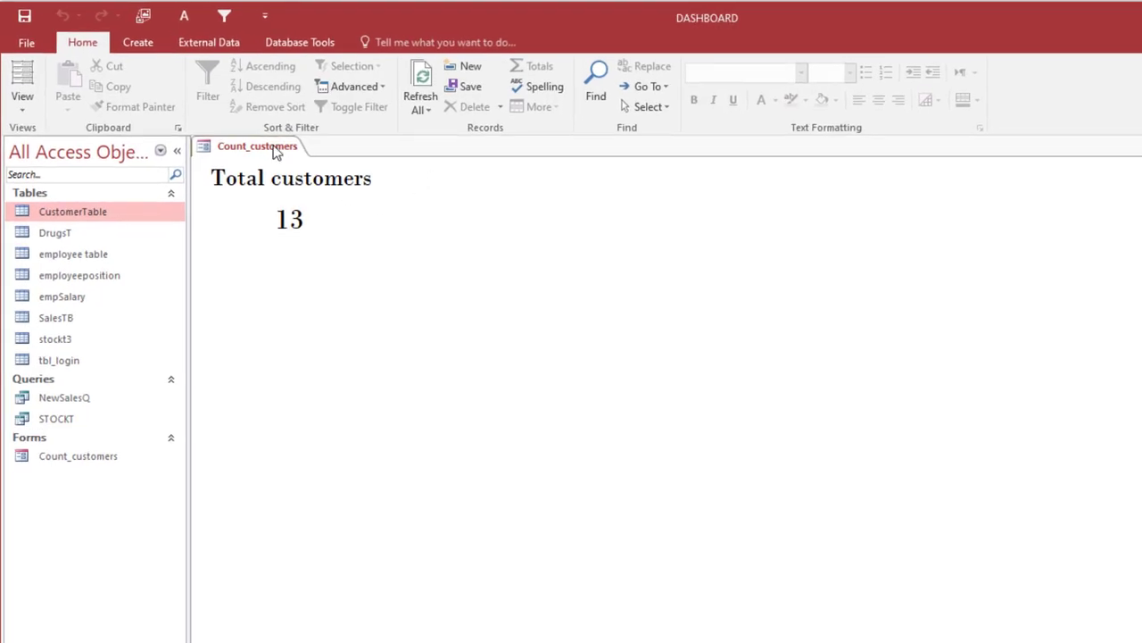
Open CustomerTable, duplicate its last customer record into a new row, and refresh the table.
double_click(122, 212)
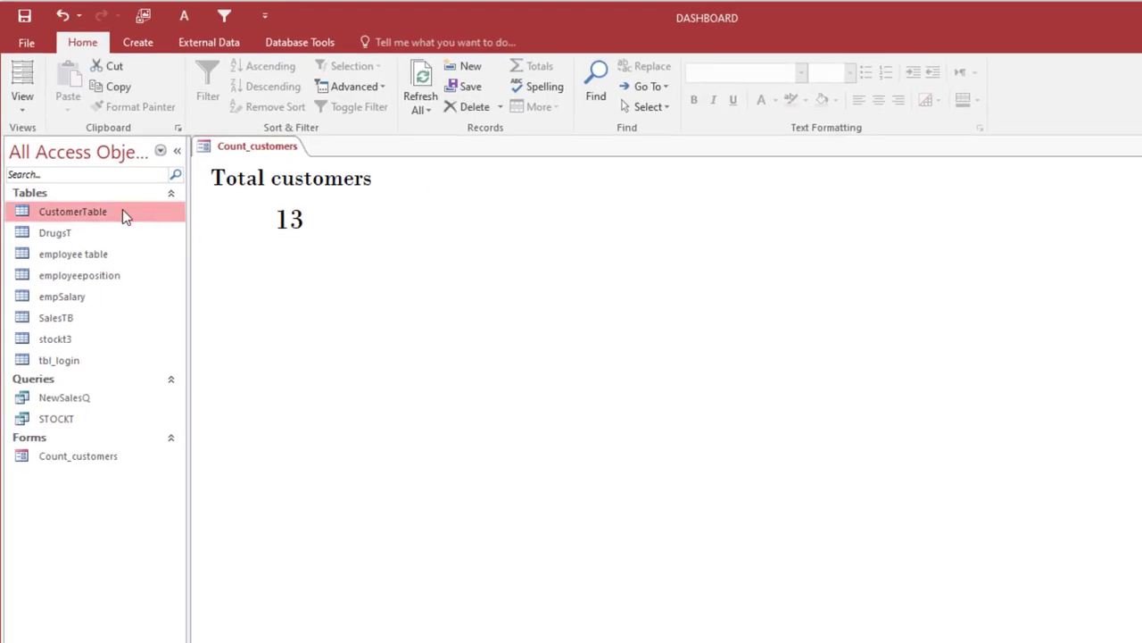
left_click(199, 396)
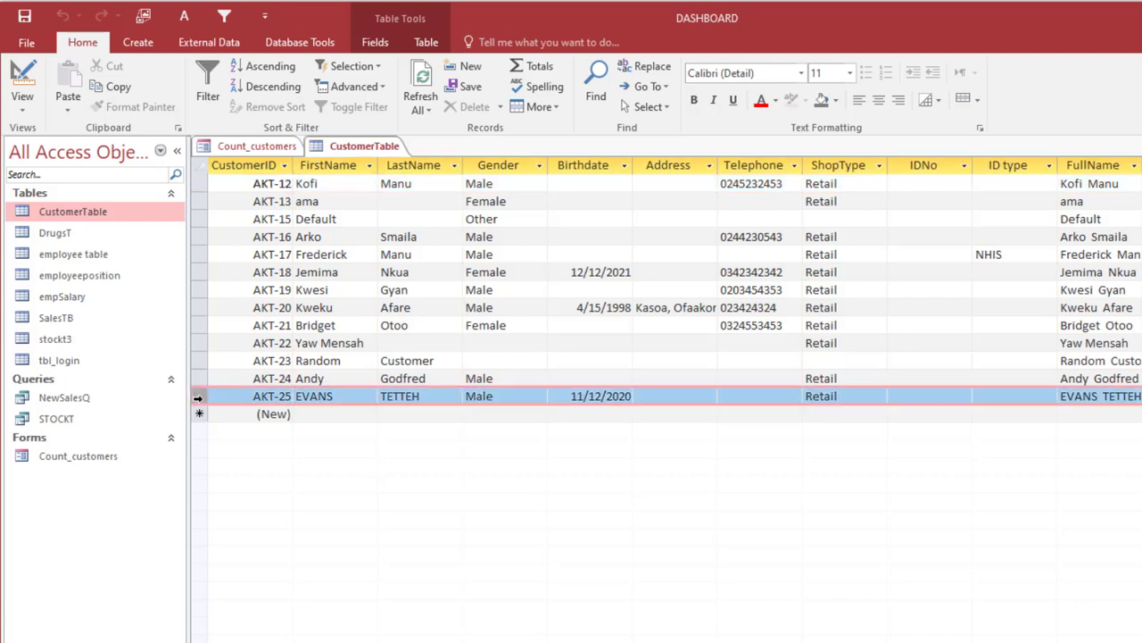
left_click(198, 414)
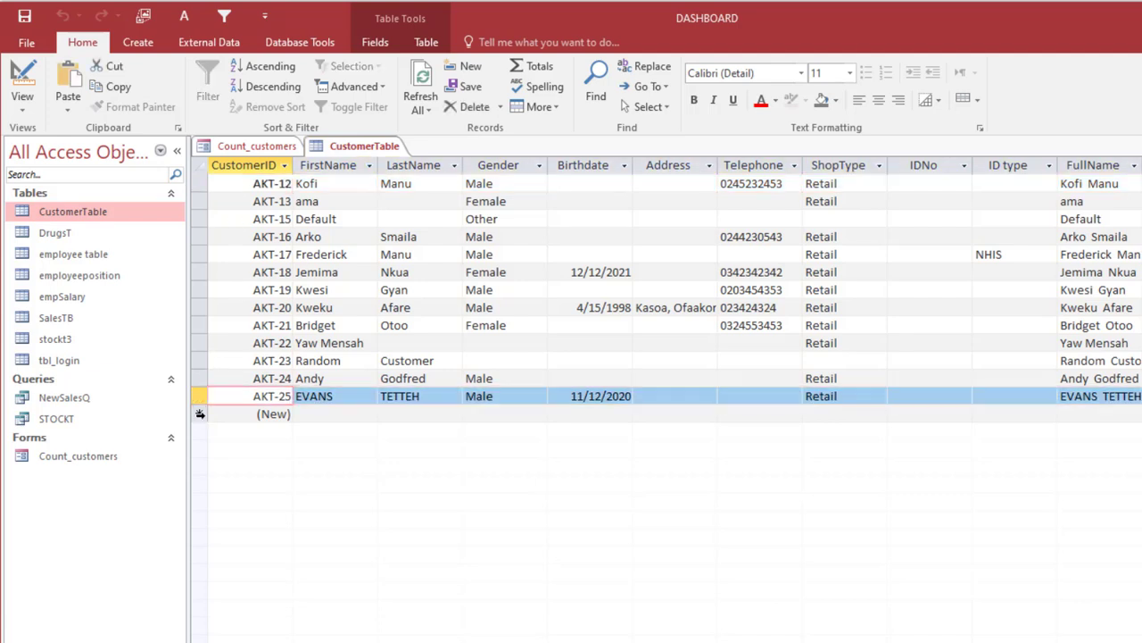
key("ctrl+v")
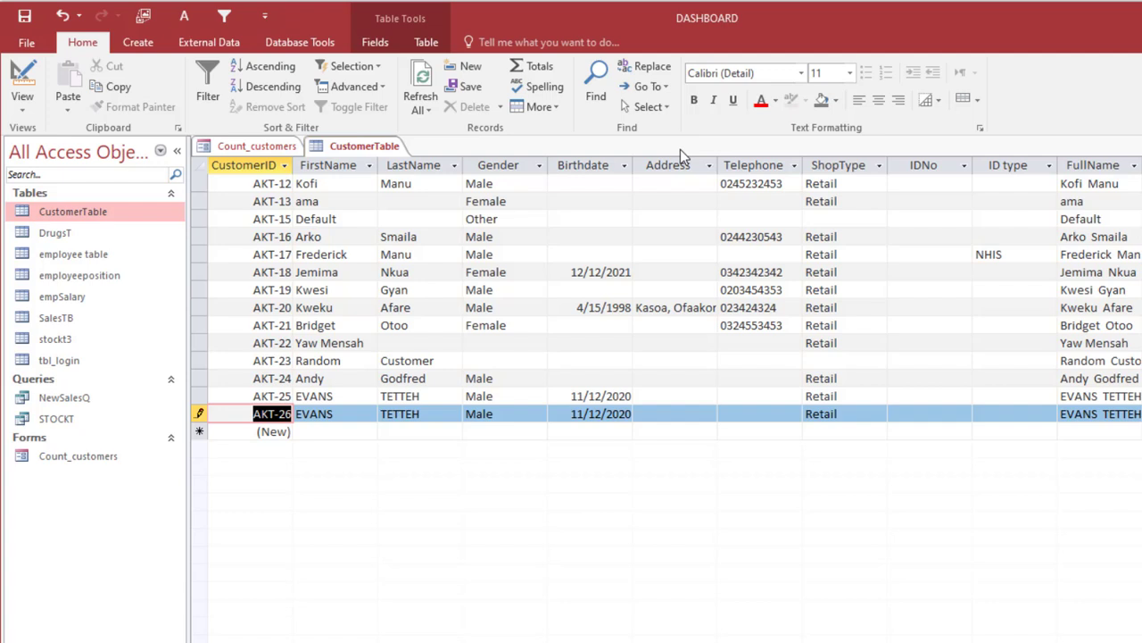
left_click(421, 85)
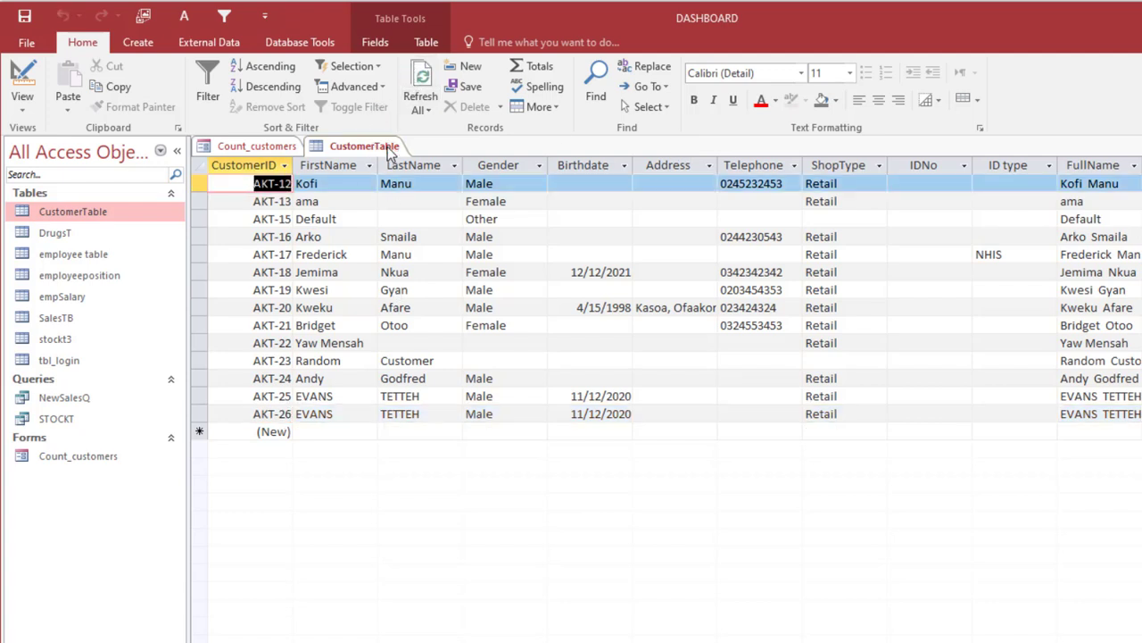
Refresh the customer total in the Count_customers form and close all open objects.
left_click(268, 146)
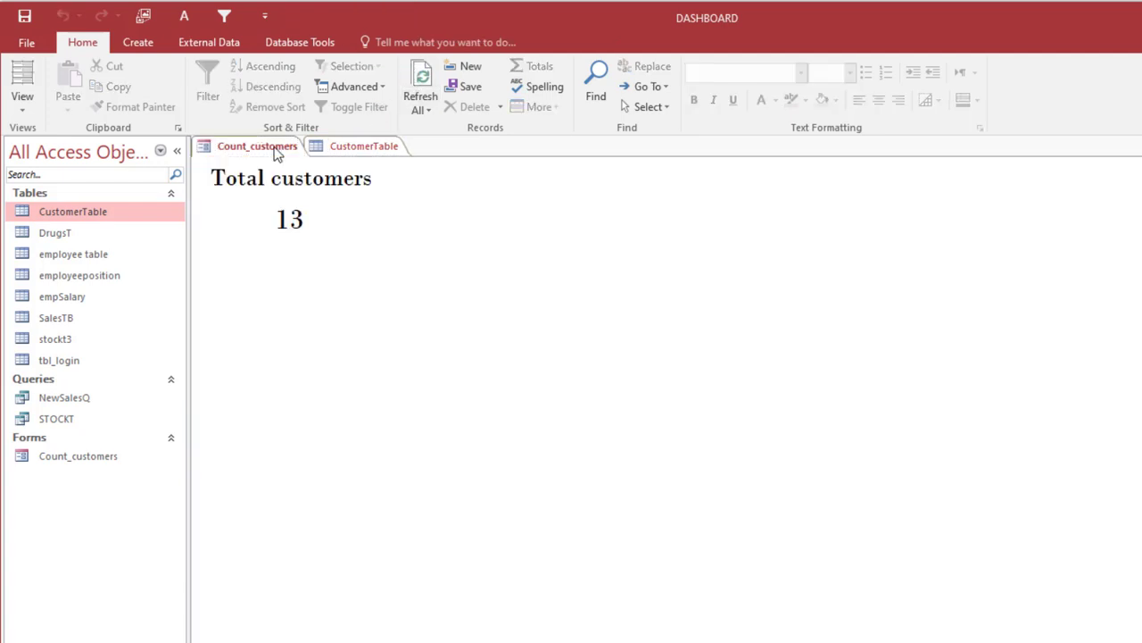
left_click(415, 103)
left_click(261, 148)
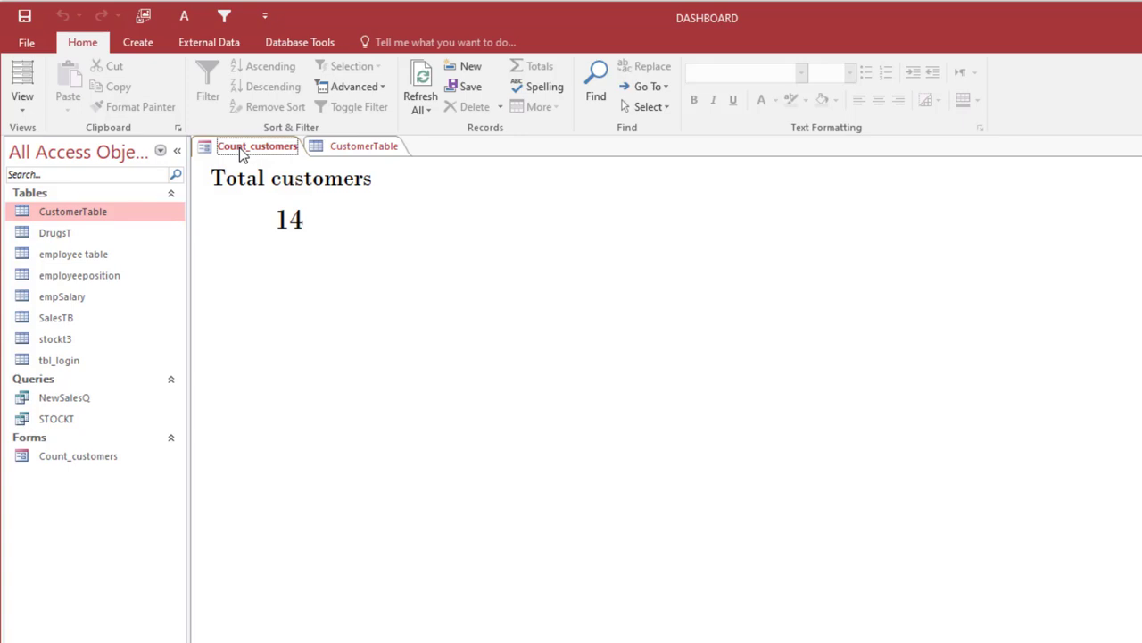
right_click(241, 154)
left_click(292, 205)
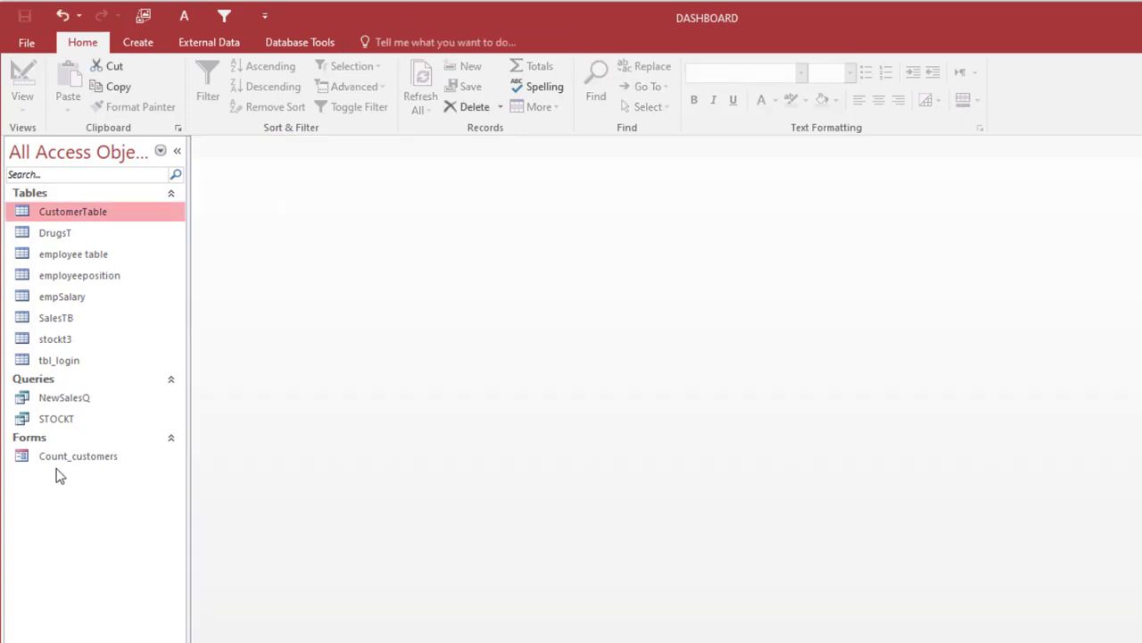
Copy the Count_customers form and paste it as a new form named Count_drugs.
left_click(75, 459)
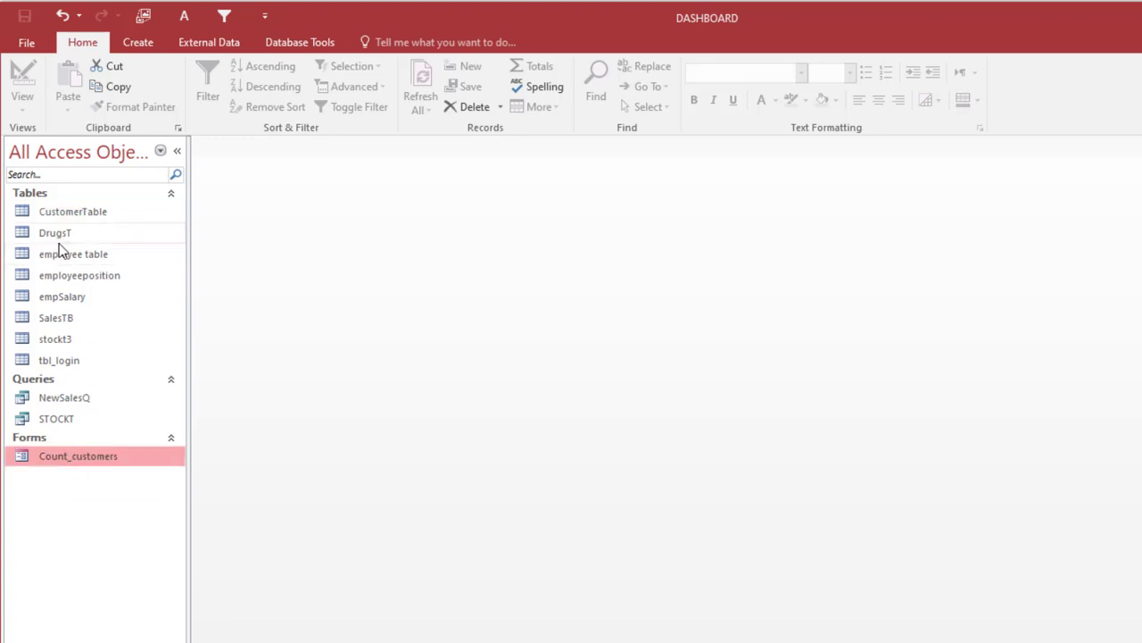
right_click(71, 460)
left_click(102, 639)
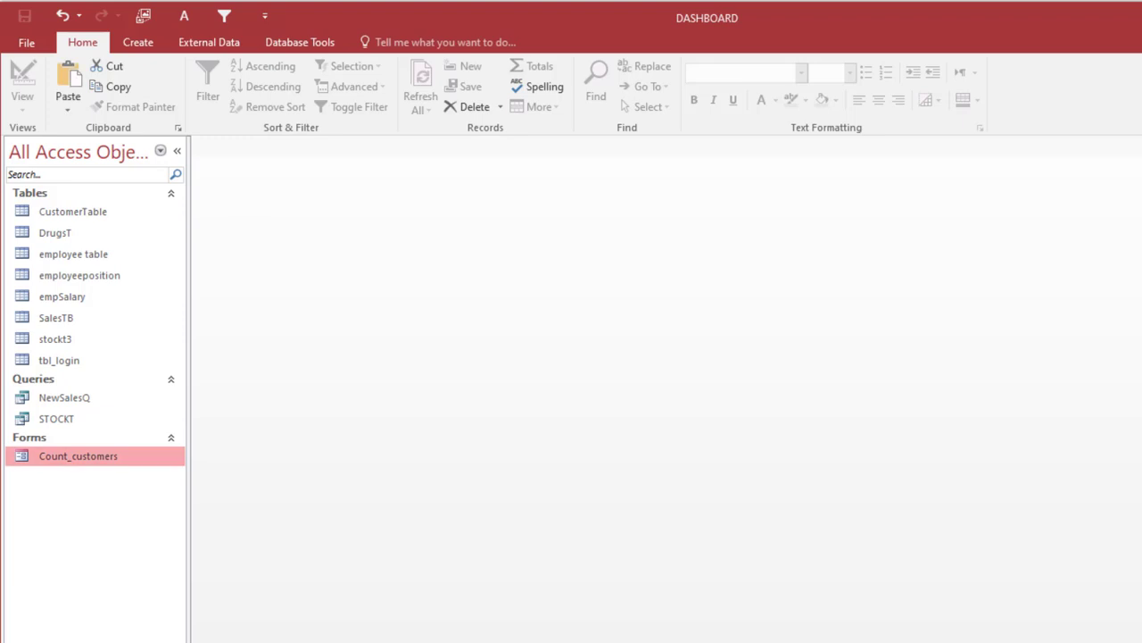
key("ctrl+v")
type("Co")
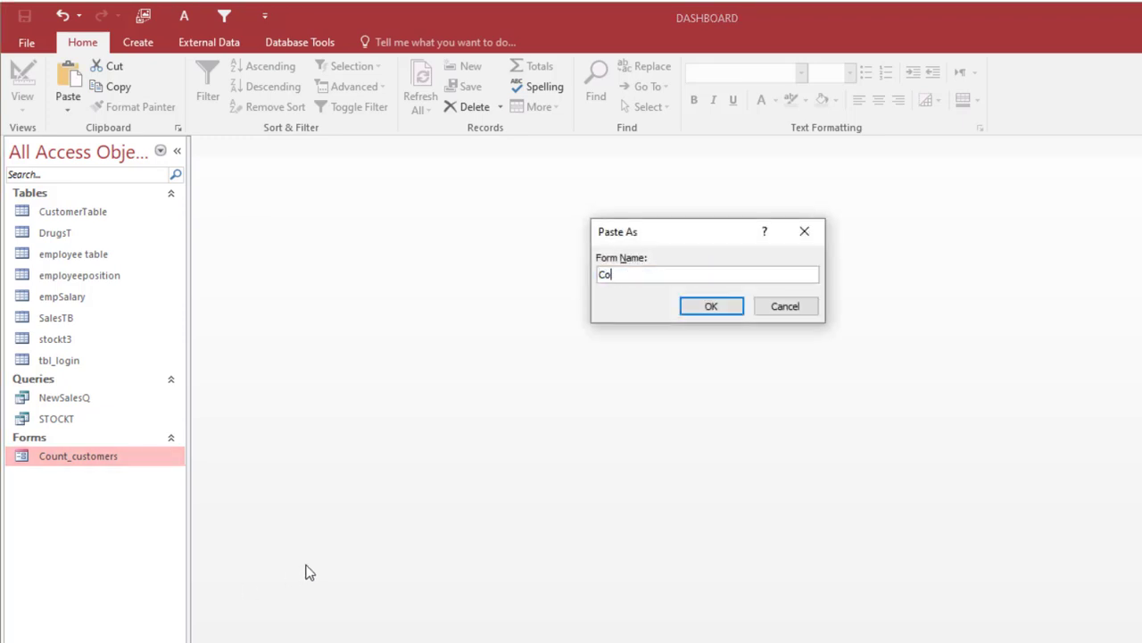
type("unt_drugs")
key("Return")
Open the Count_drugs form in Design View and set its Record Source to DrugsT.
left_click(80, 480)
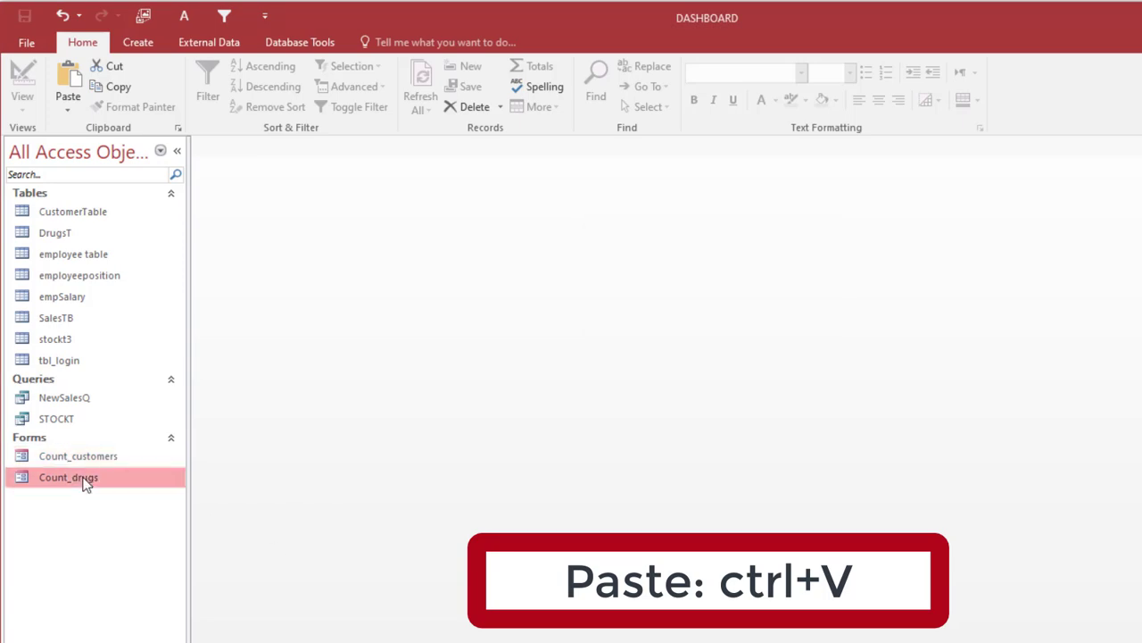
right_click(84, 483)
left_click(140, 533)
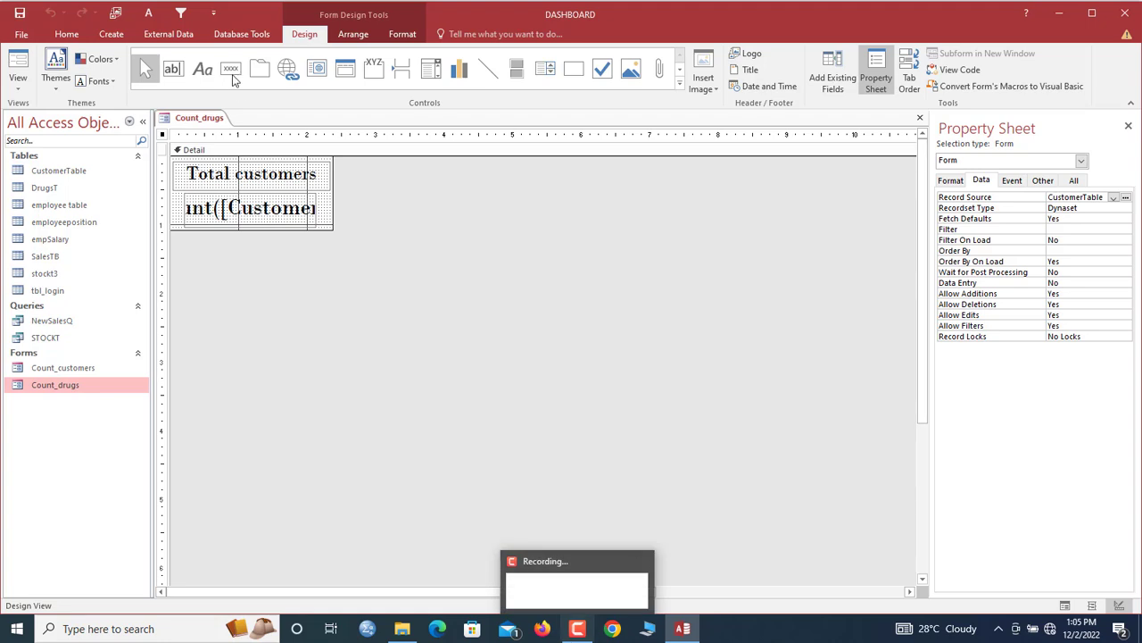
left_click(163, 135)
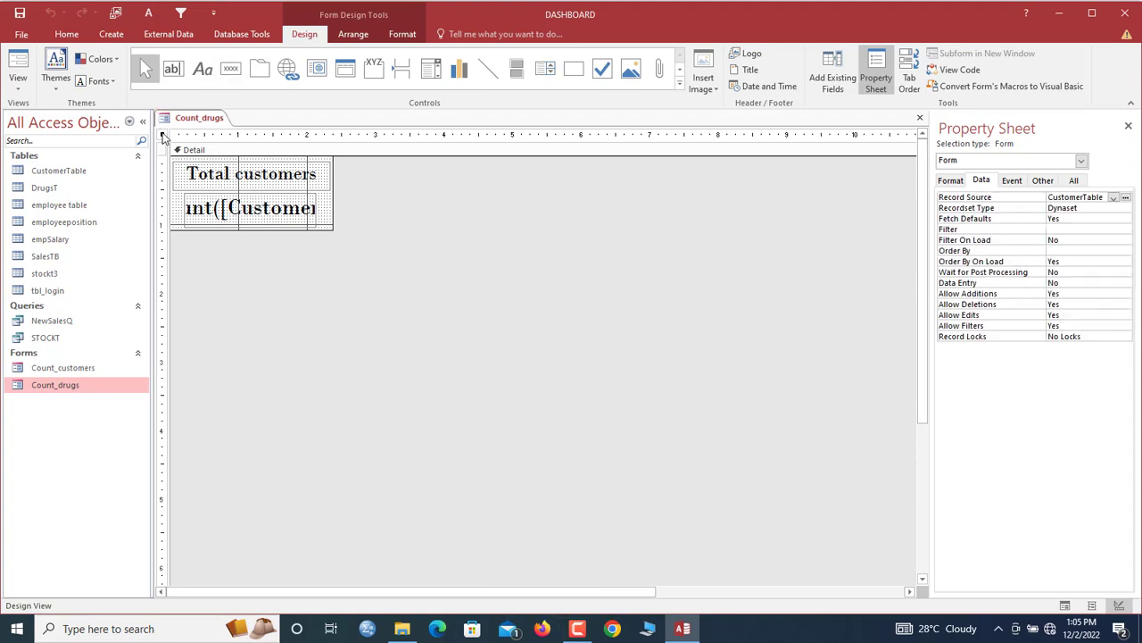
left_click(162, 136)
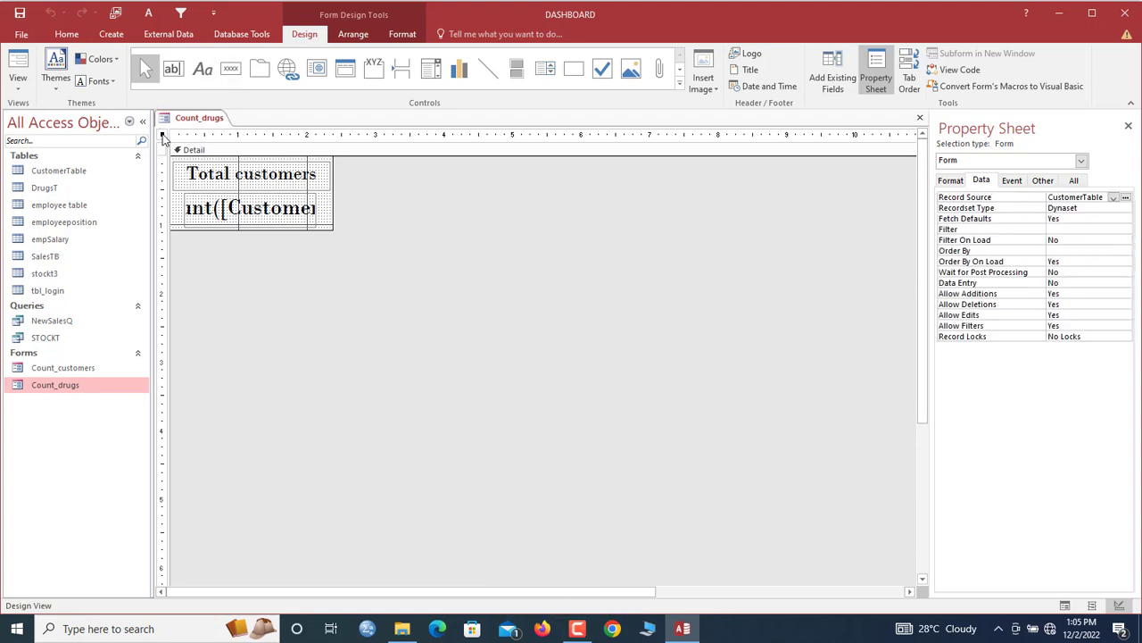
left_click(1113, 197)
left_click(1104, 221)
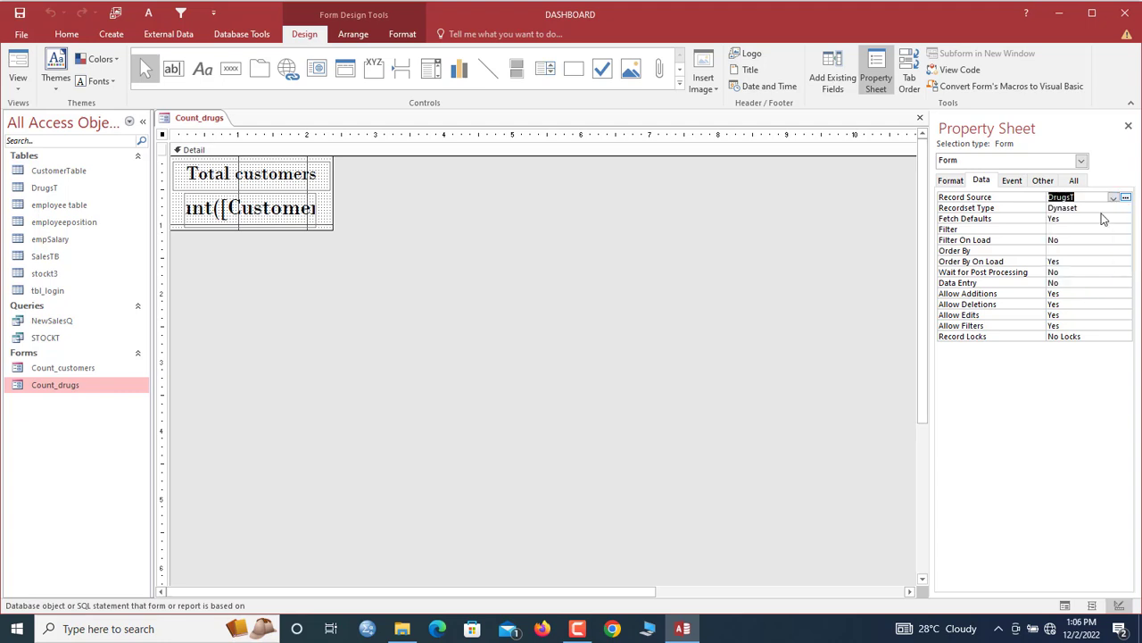
Change the label's caption to Total Drugs.
left_click(262, 170)
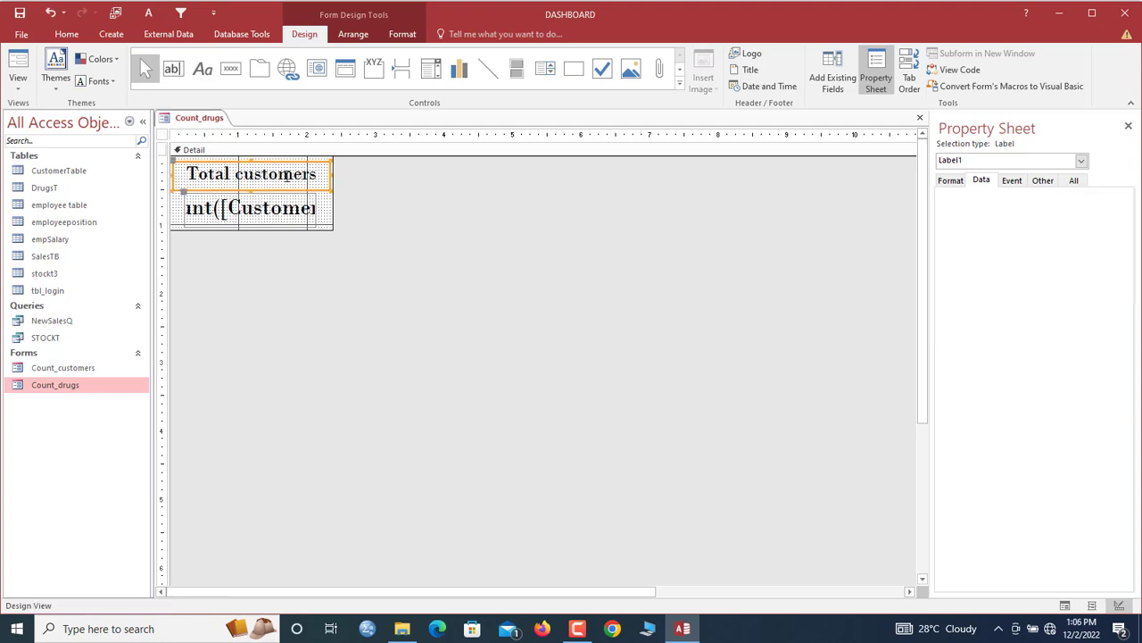
double_click(282, 175)
type("Drugs")
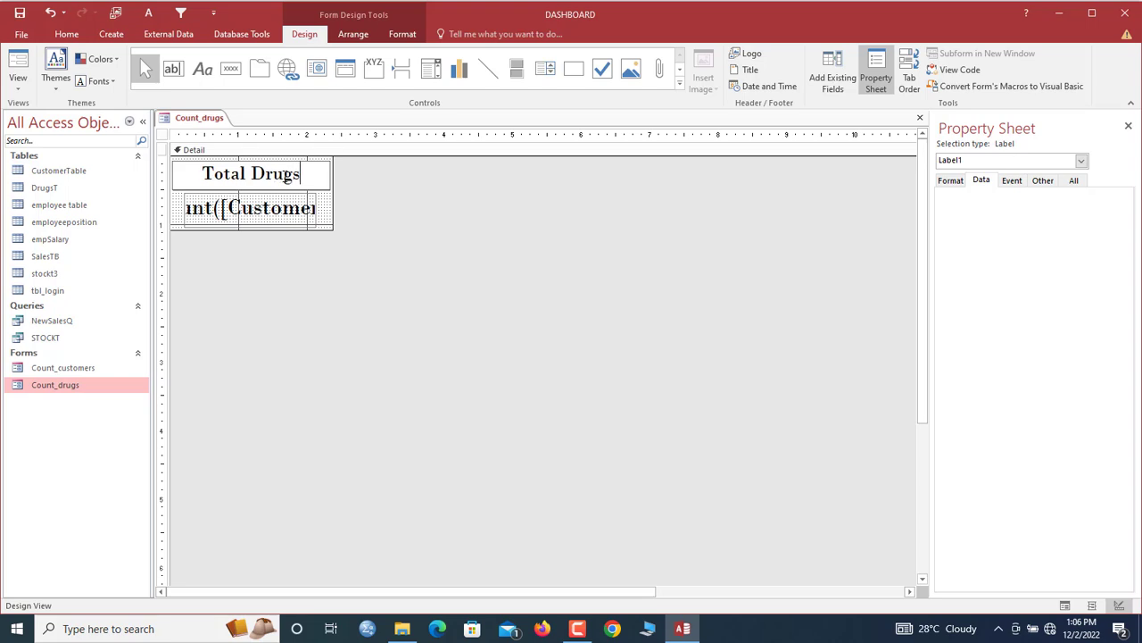
Set the count text box's Control Source to =Count([DrugName]) with the Expression Builder and show the form in Form View.
left_click(284, 204)
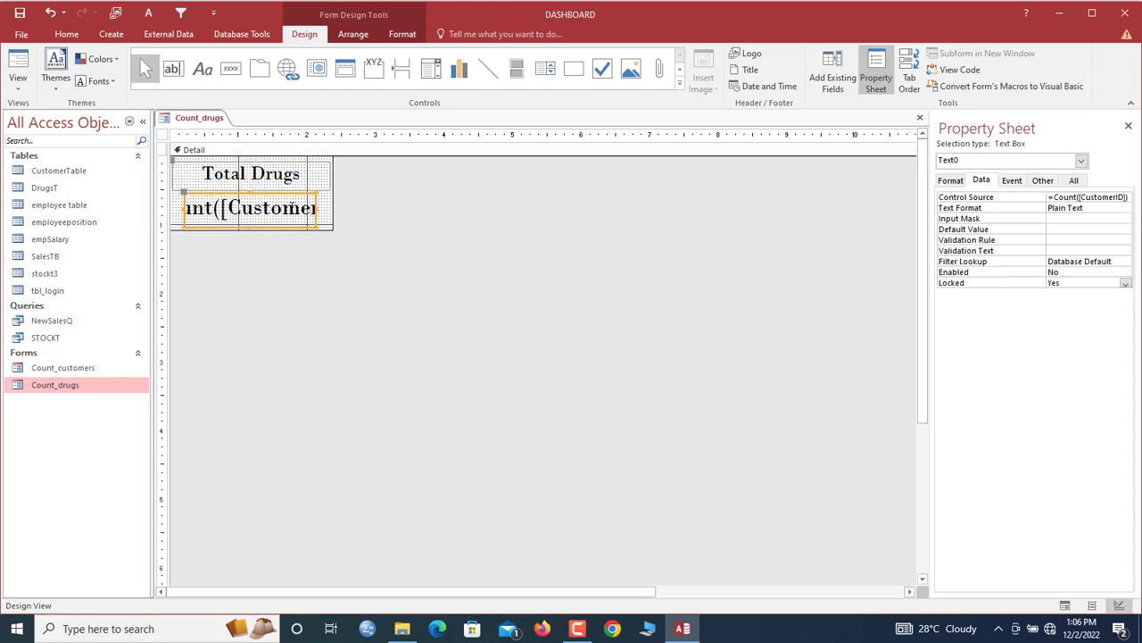
left_click(1056, 196)
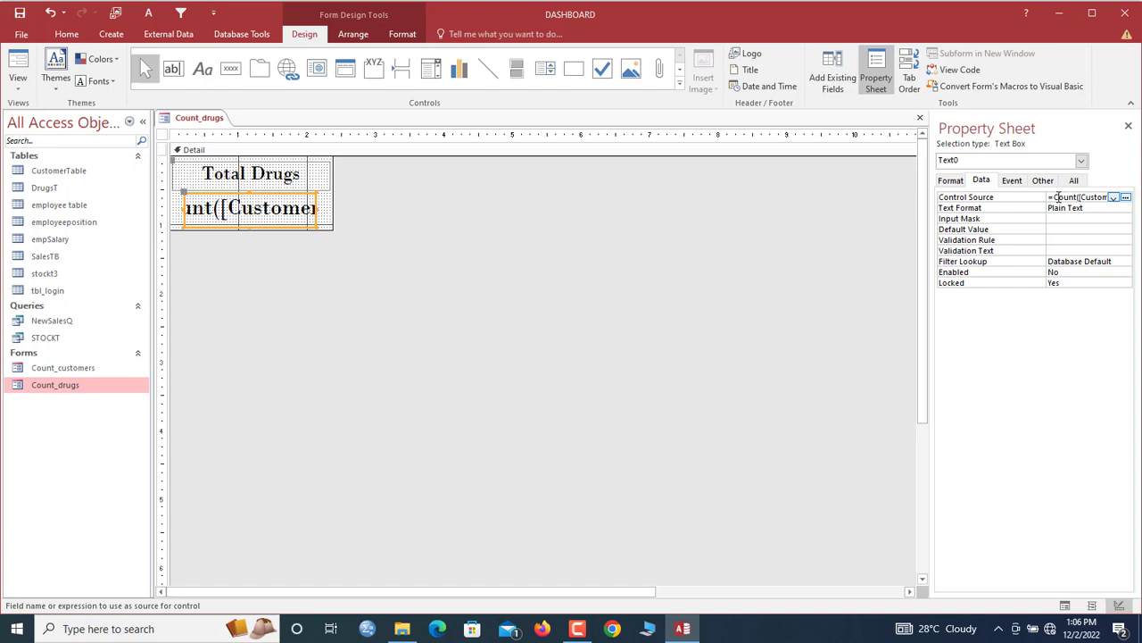
left_click(1126, 197)
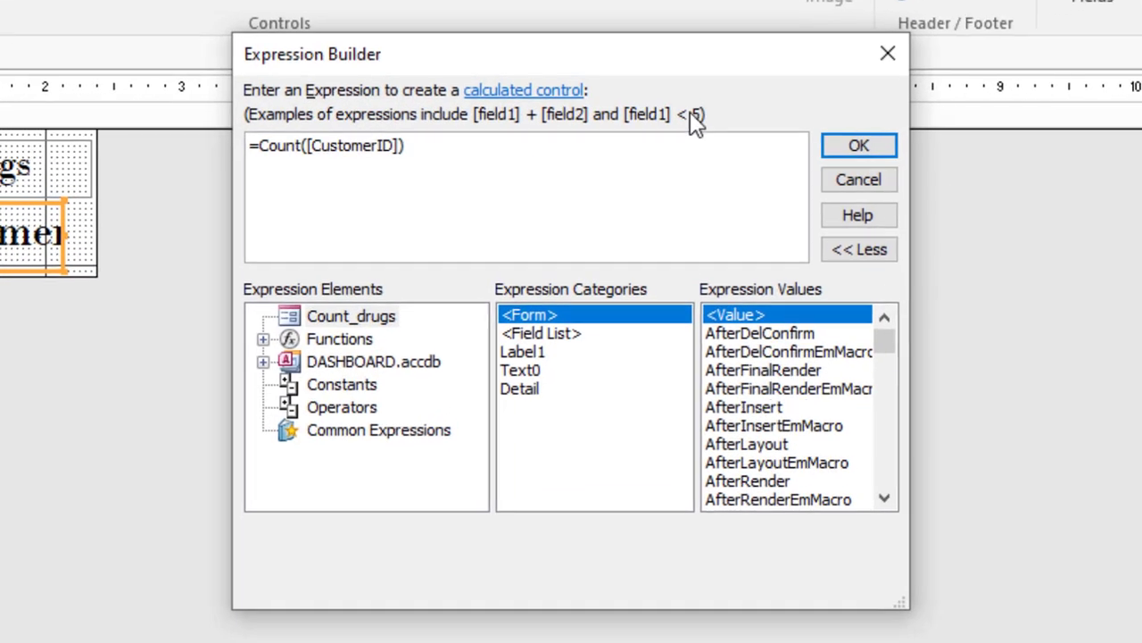
left_click_drag(600, 169, 222, 162)
type("=coun")
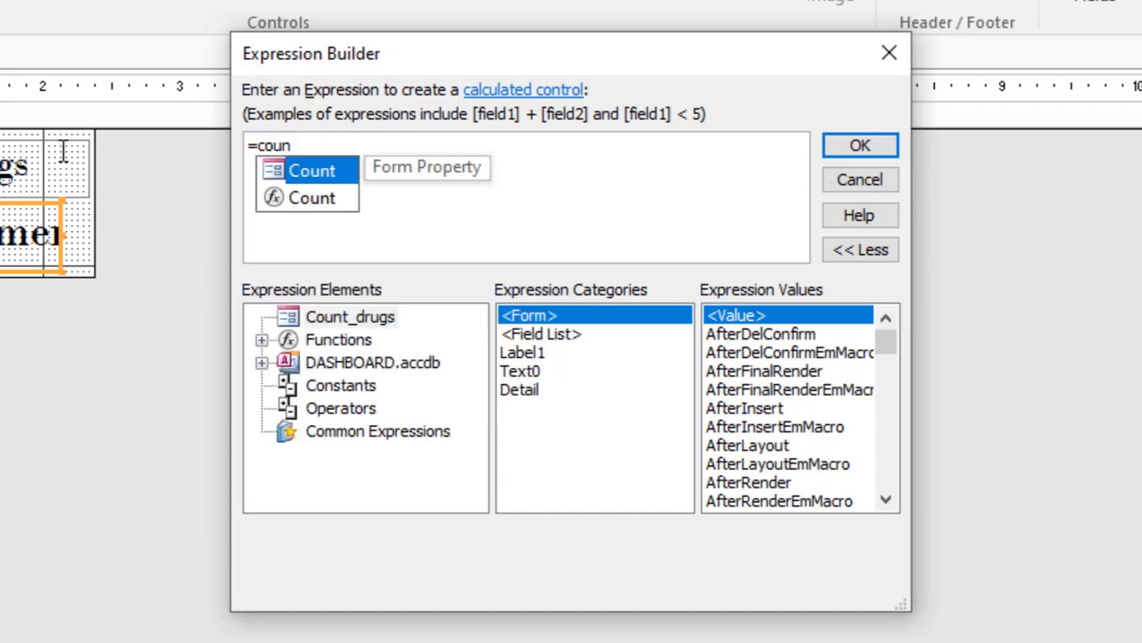
key("Down")
key("Tab")
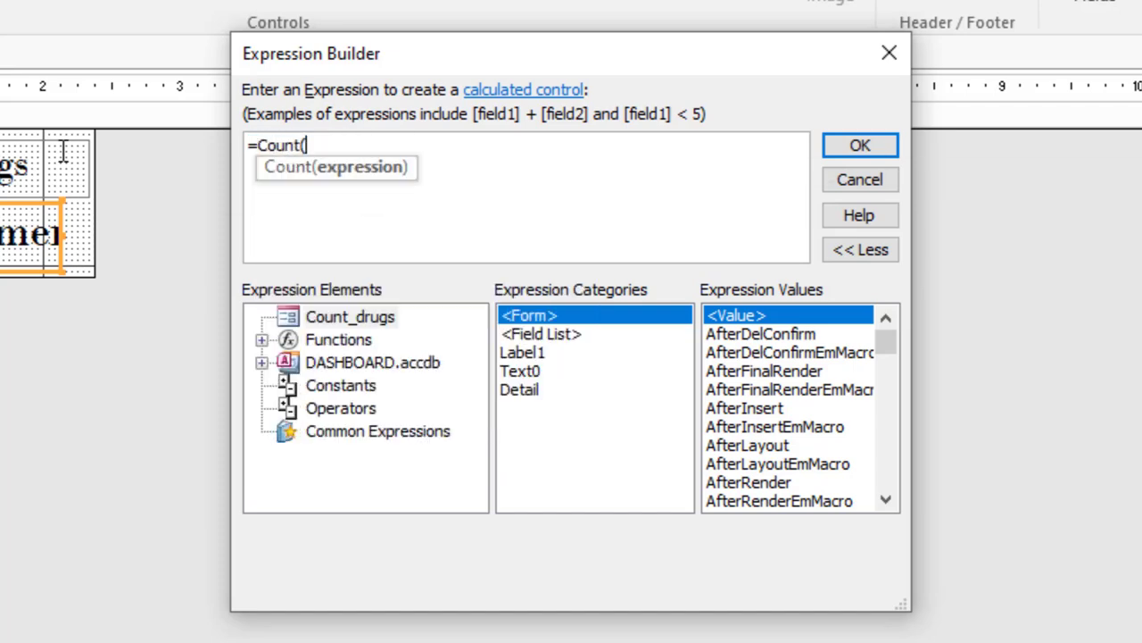
type("pro")
key("BackSpace")
key("BackSpace")
key("BackSpace")
type("dru")
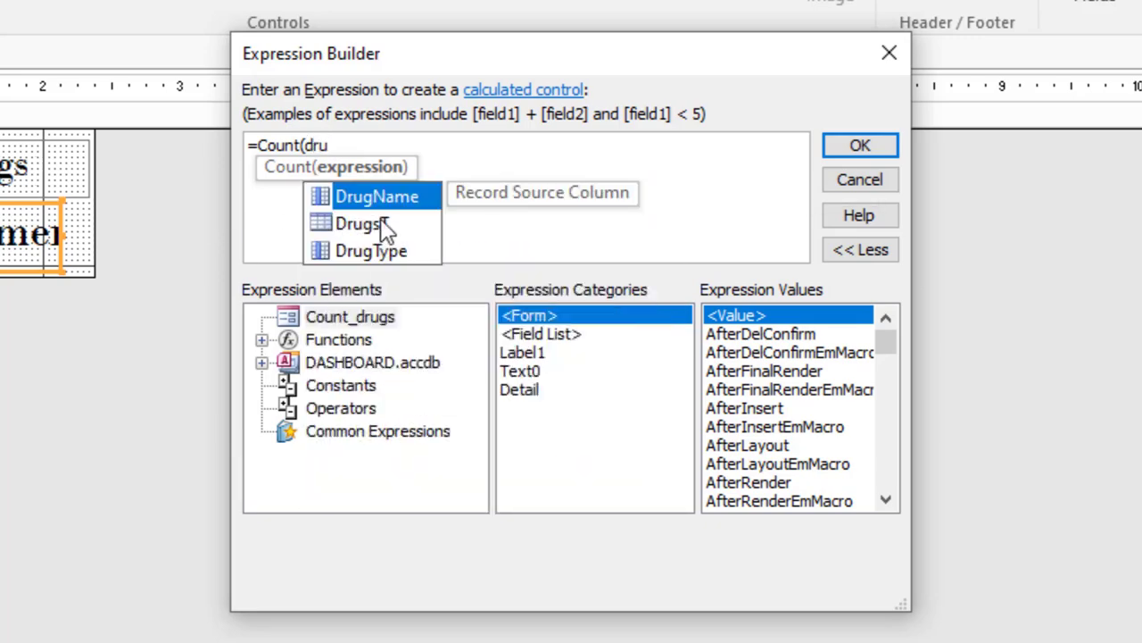
double_click(370, 193)
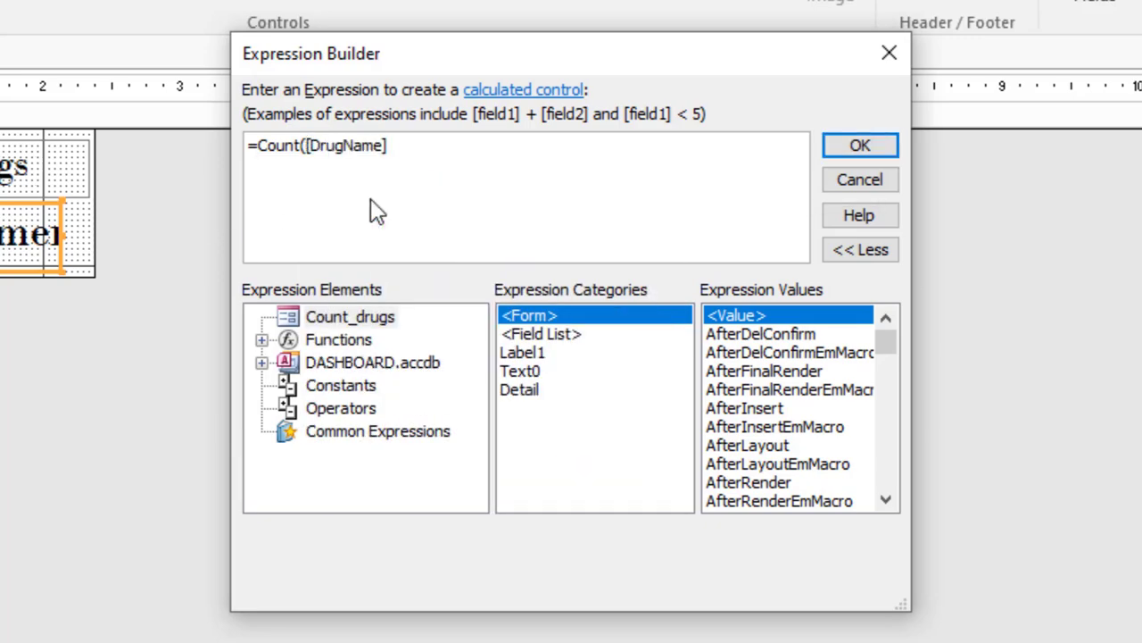
type(")")
left_click(866, 146)
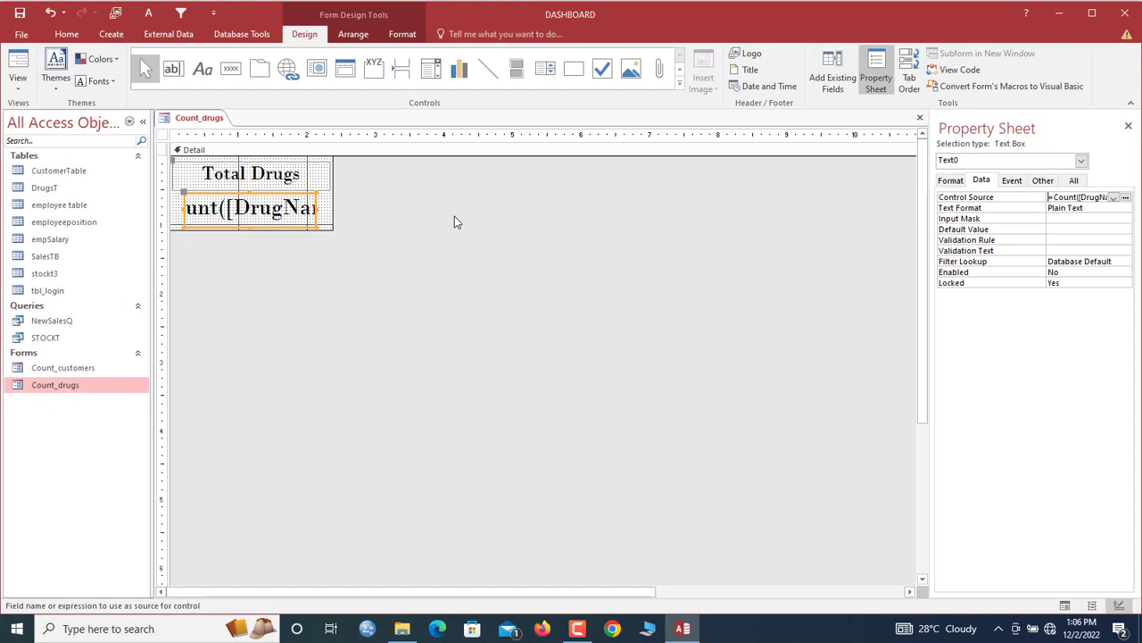
right_click(198, 118)
left_click(233, 183)
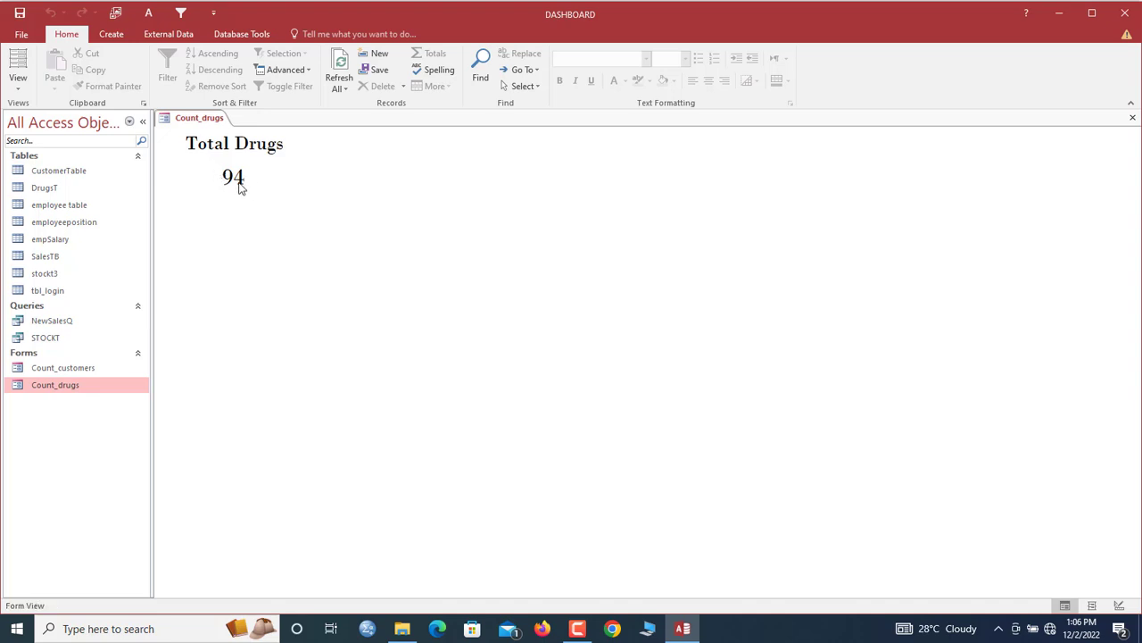
Delete the Fru-telli, Fan Max S/s and Fan Max B/s records from DrugsT and return to the Count_drugs form.
double_click(81, 187)
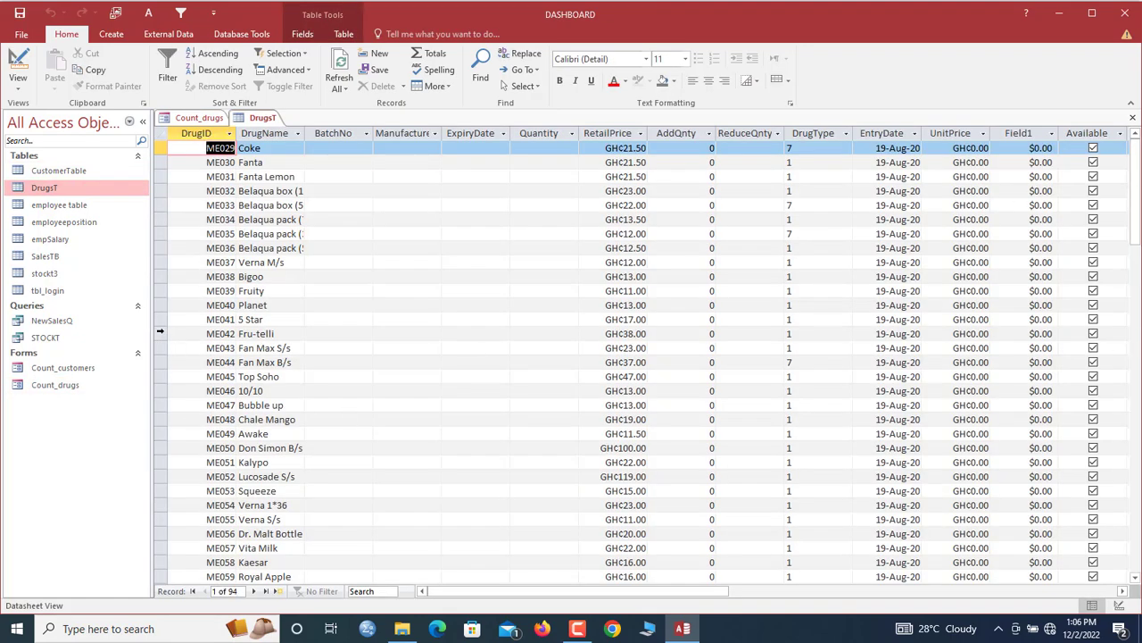
left_click_drag(161, 332, 165, 364)
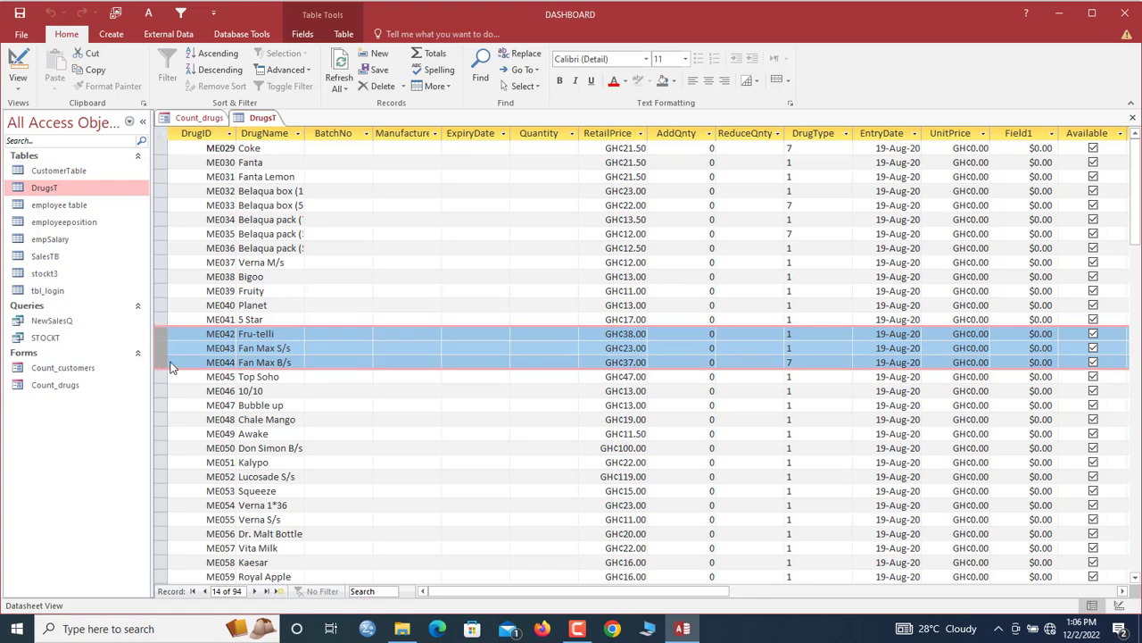
key("Delete")
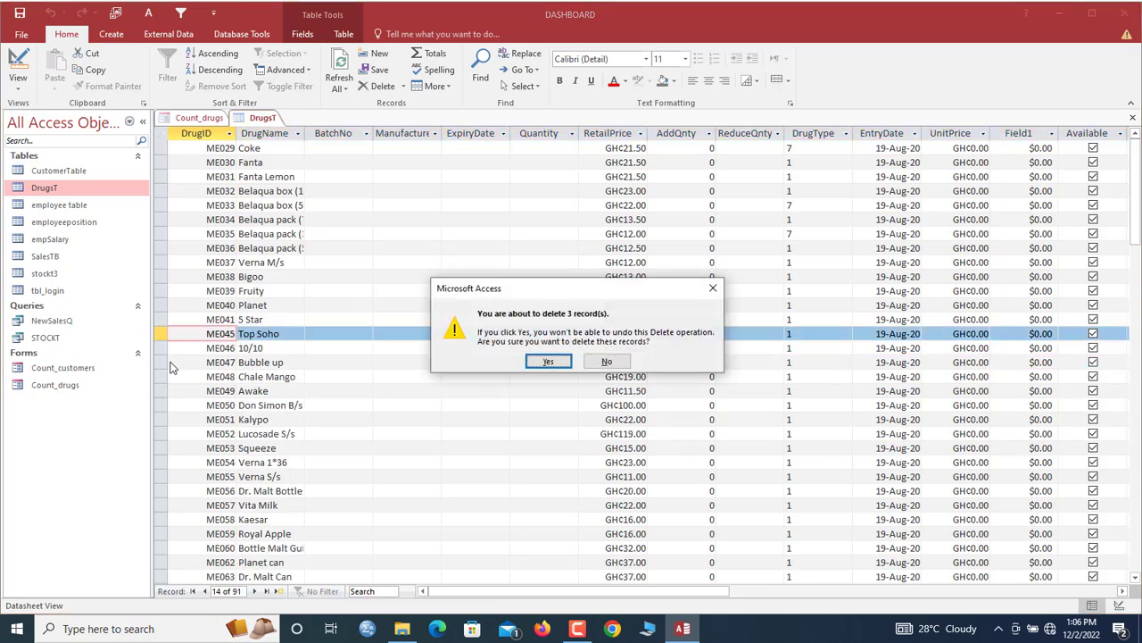
key("Return")
left_click(200, 119)
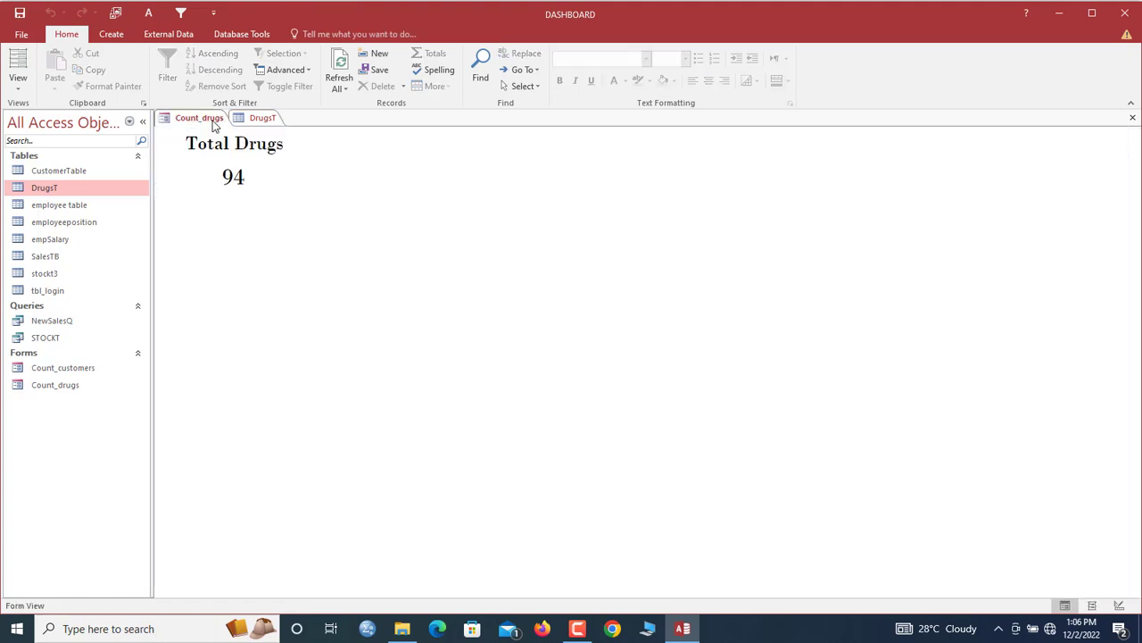
Refresh the records in the Count_drugs form and save the form.
left_click(347, 68)
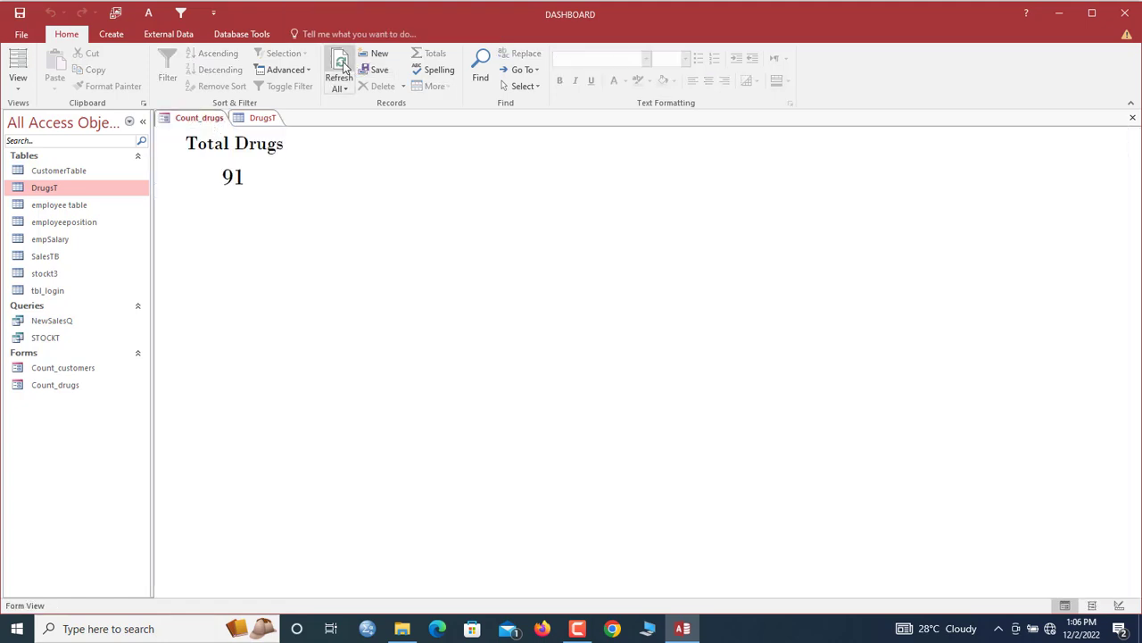
right_click(211, 122)
left_click(217, 128)
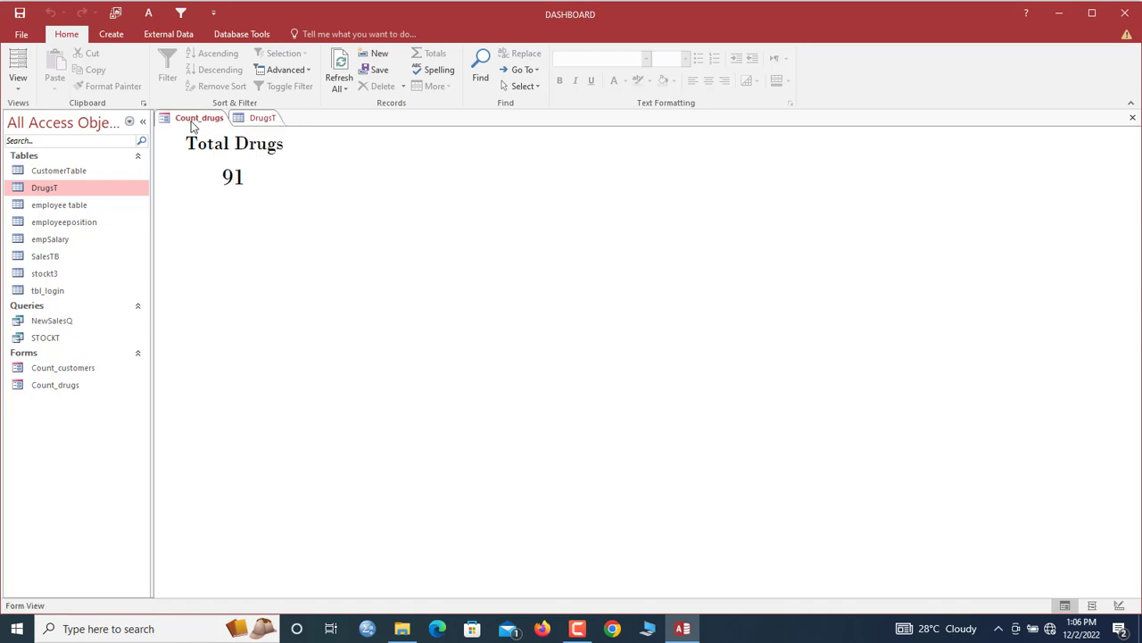
Close the Count_drugs form and the DrugsT table.
right_click(197, 126)
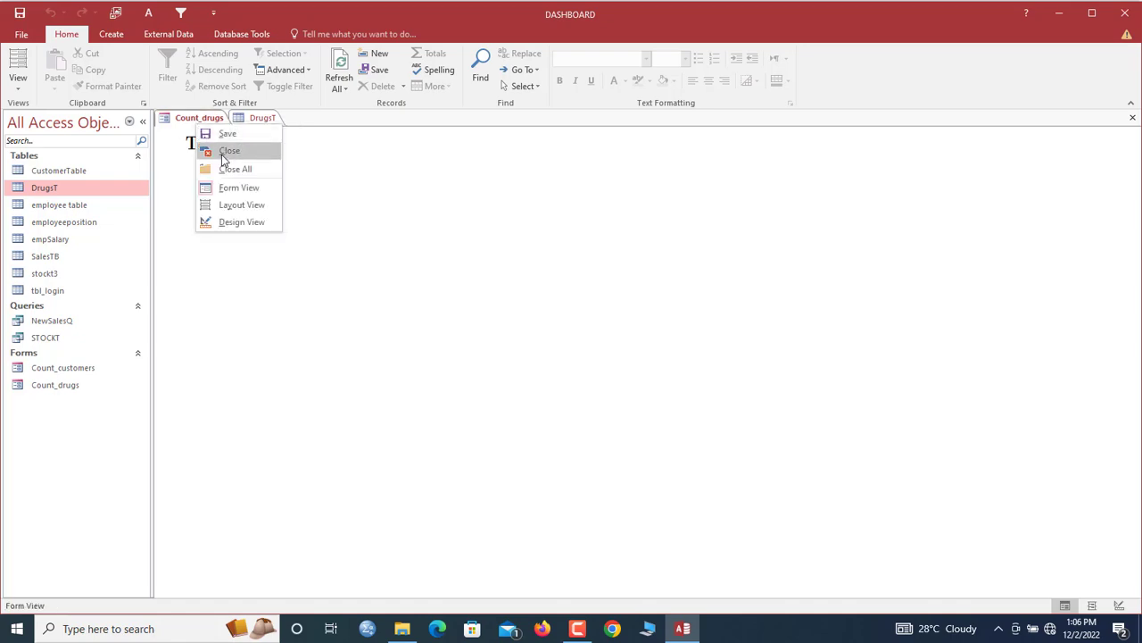
left_click(221, 150)
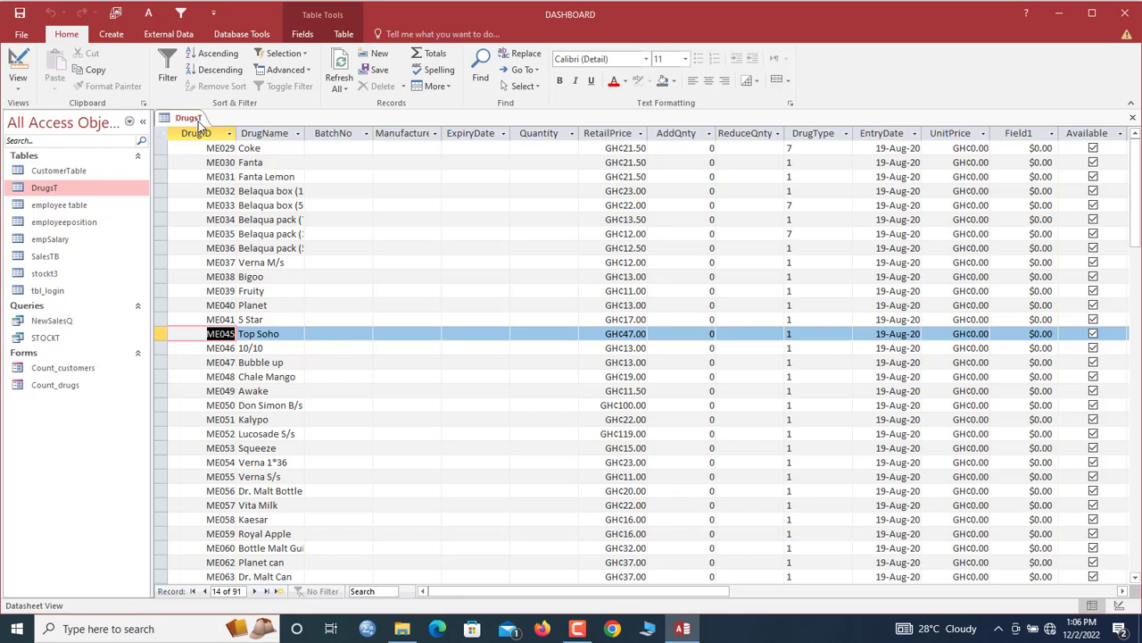
right_click(196, 121)
left_click(224, 148)
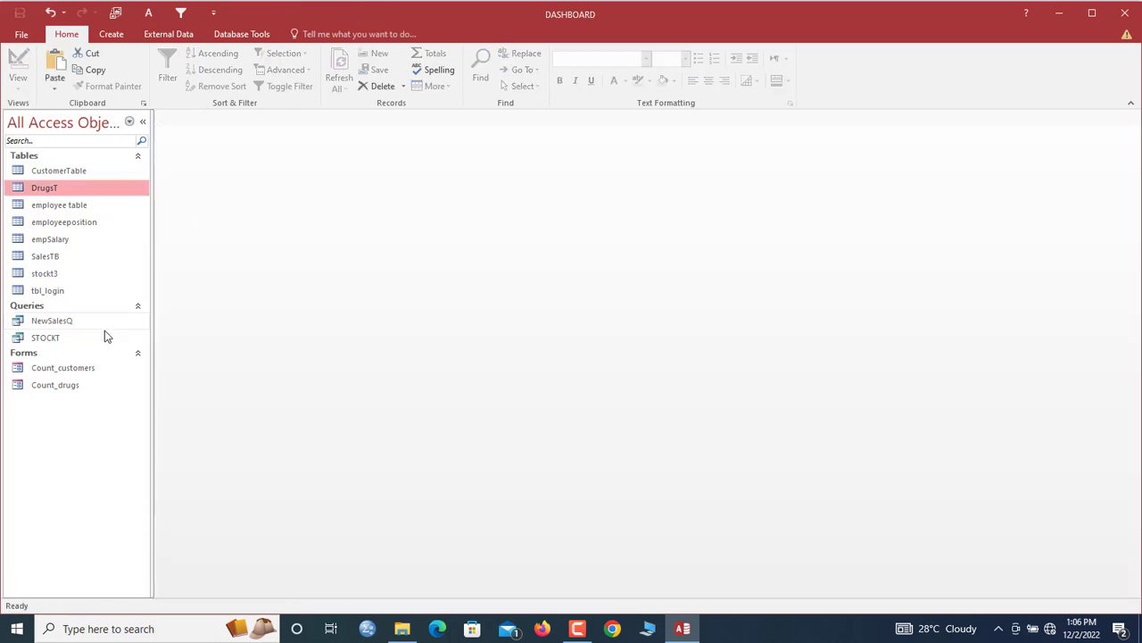
Duplicate the Count_drugs form as a new form named Count_males_emp.
left_click(61, 389)
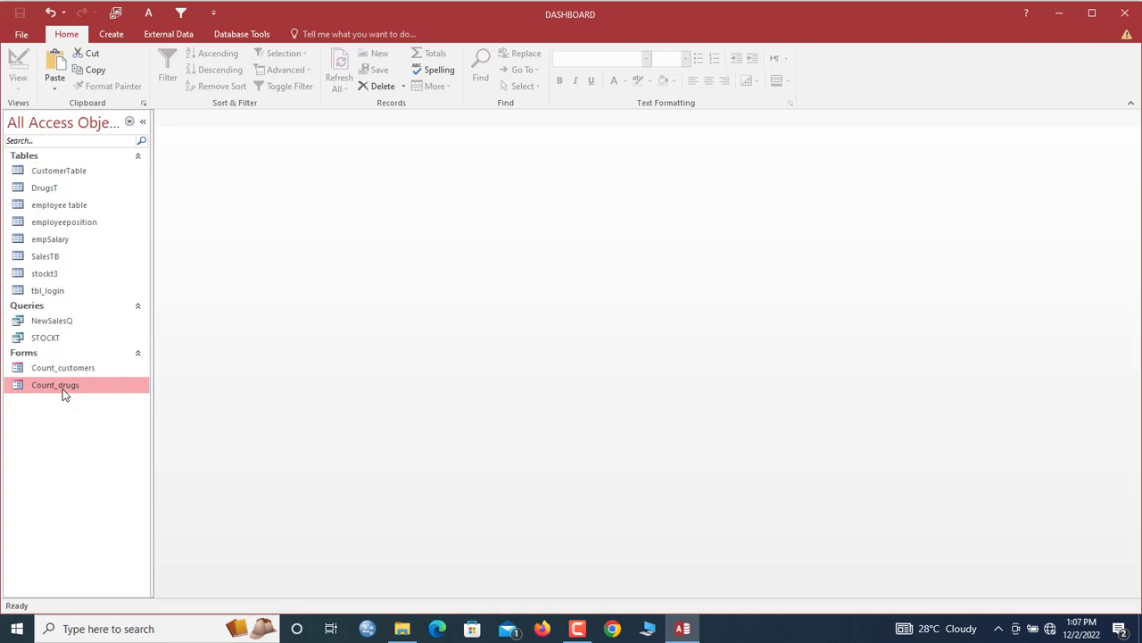
right_click(62, 393)
left_click(110, 542)
left_click(75, 370)
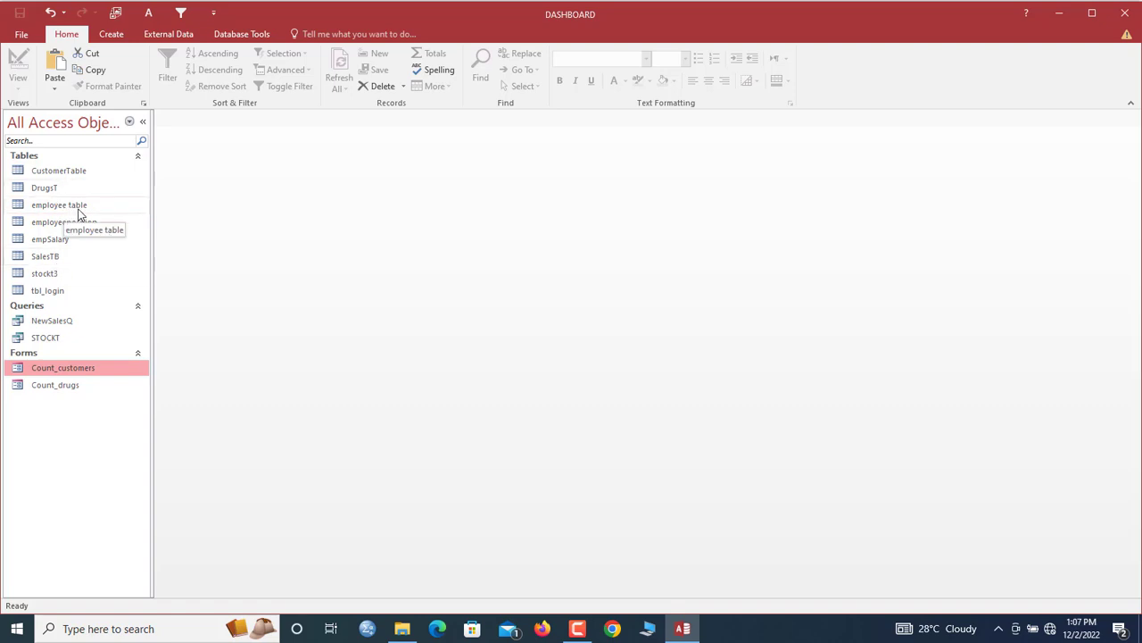
left_click(68, 384)
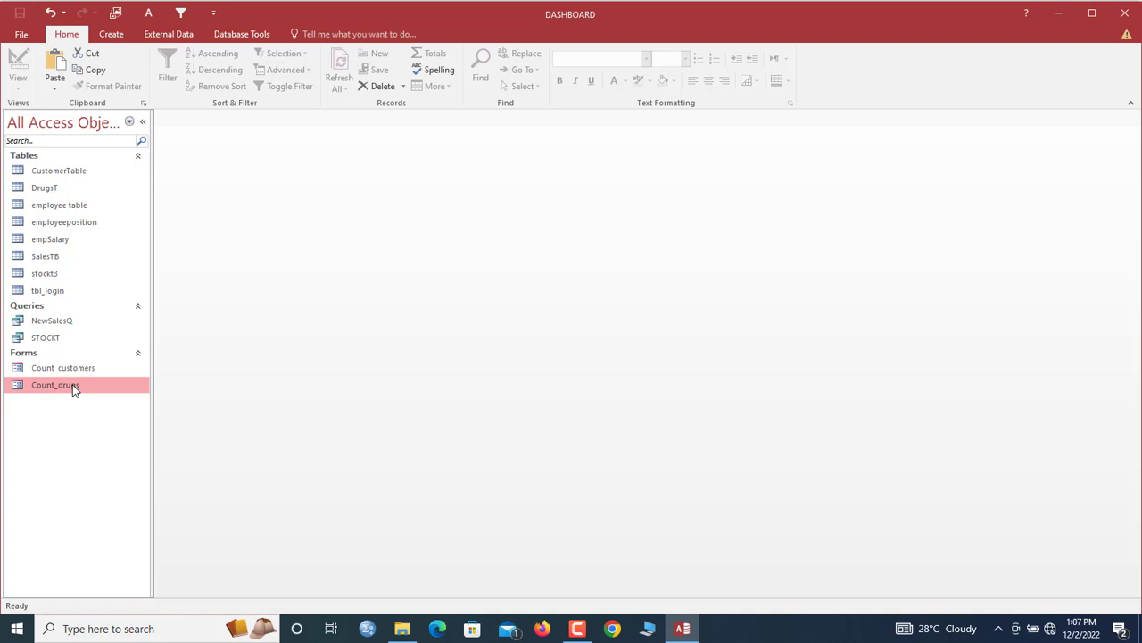
key("ctrl+v")
type("Co")
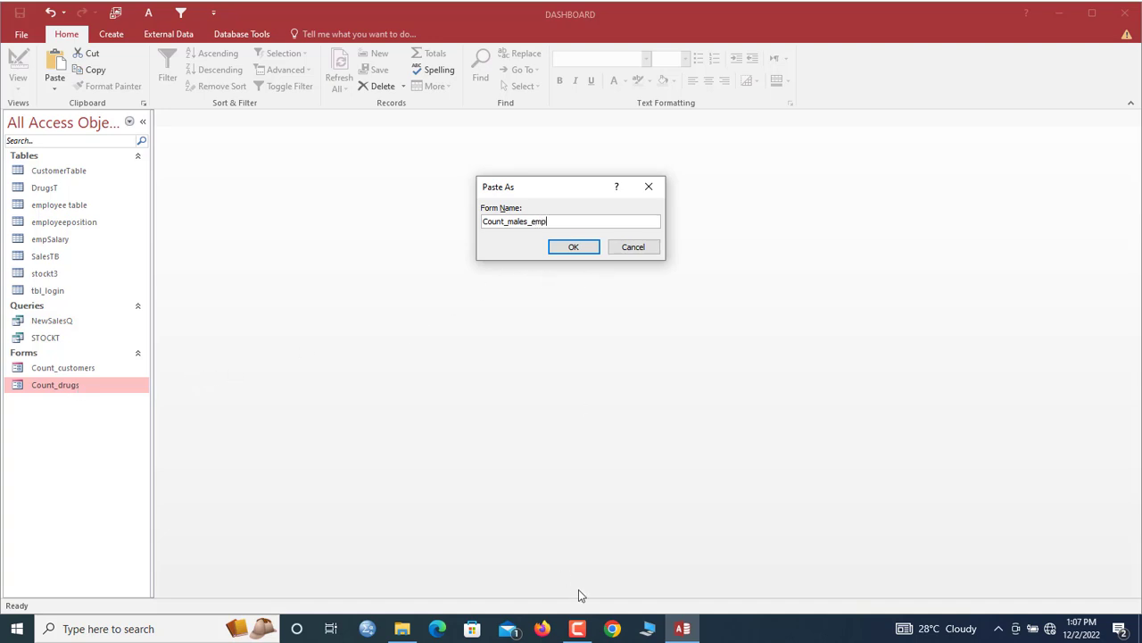
mouse_move(583, 626)
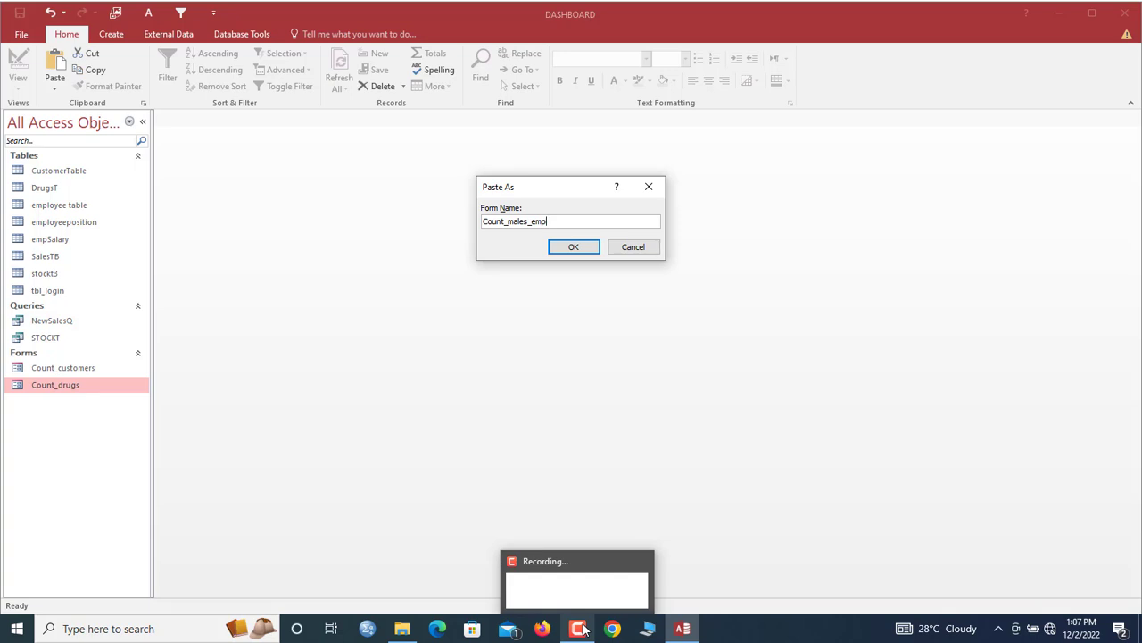
left_click(580, 248)
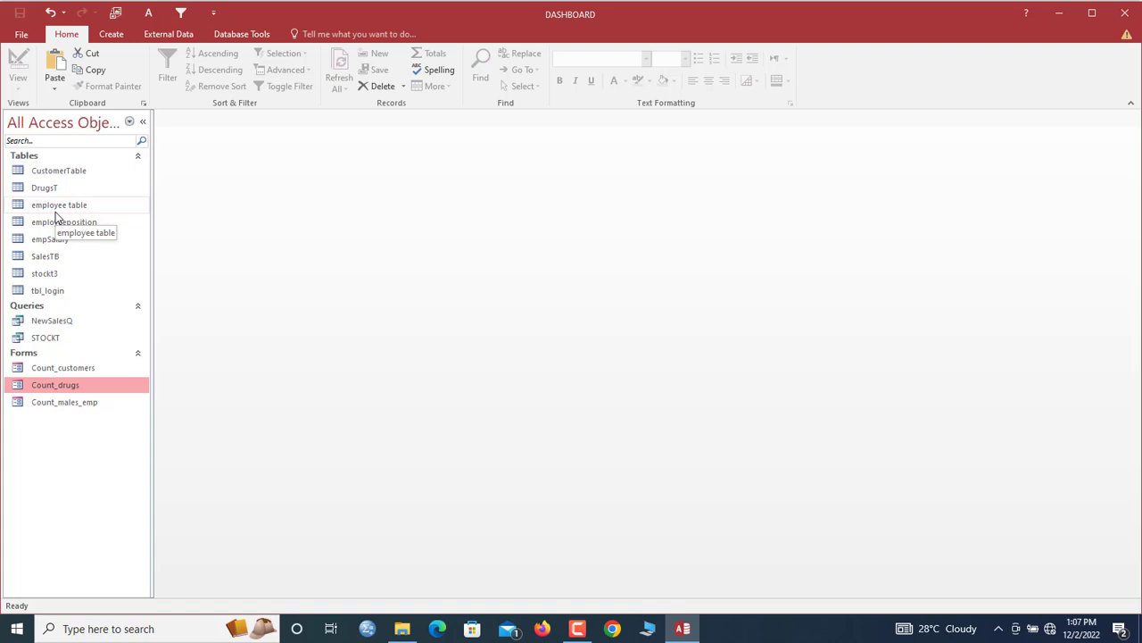
Create a new query in Design View based on employee table, and enlarge the table's field list.
left_click(123, 32)
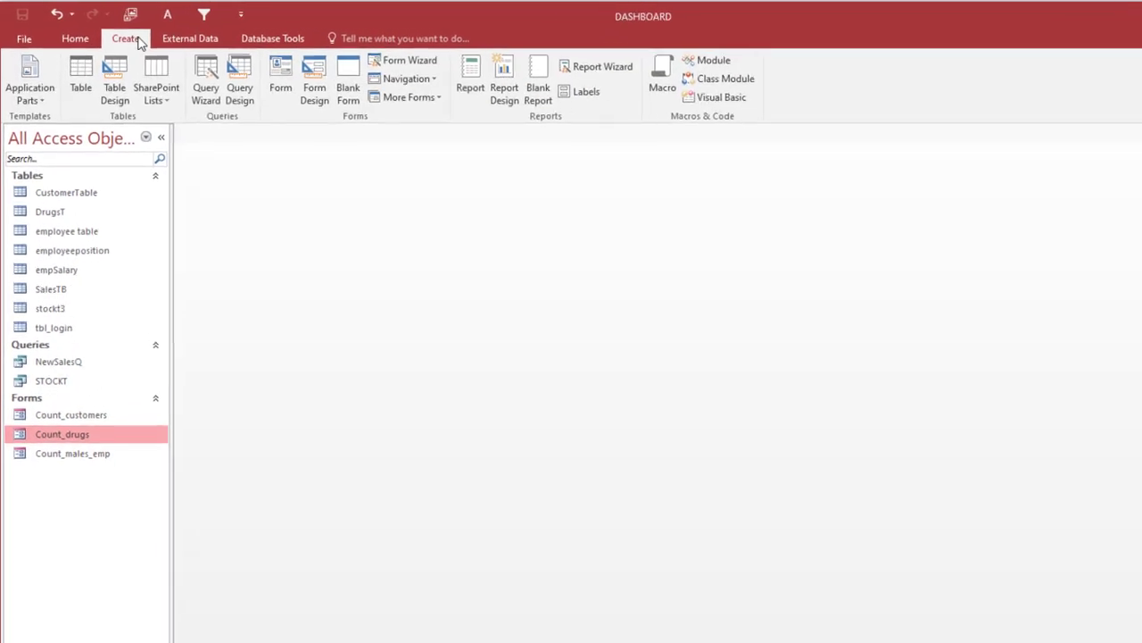
left_click(313, 123)
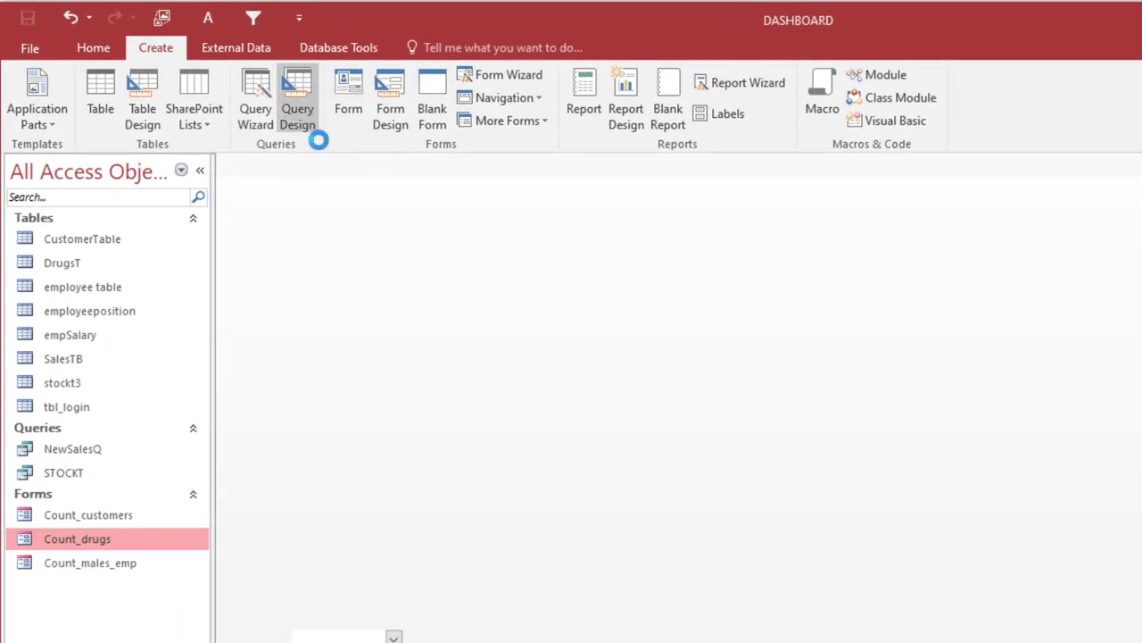
left_click_drag(719, 360, 694, 189)
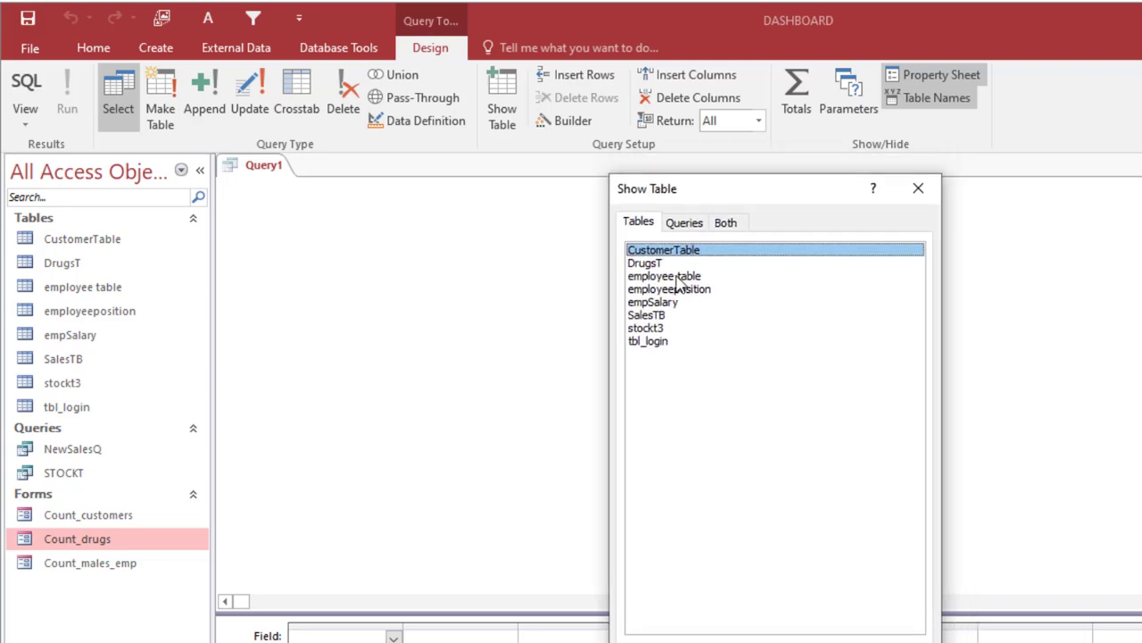
double_click(679, 276)
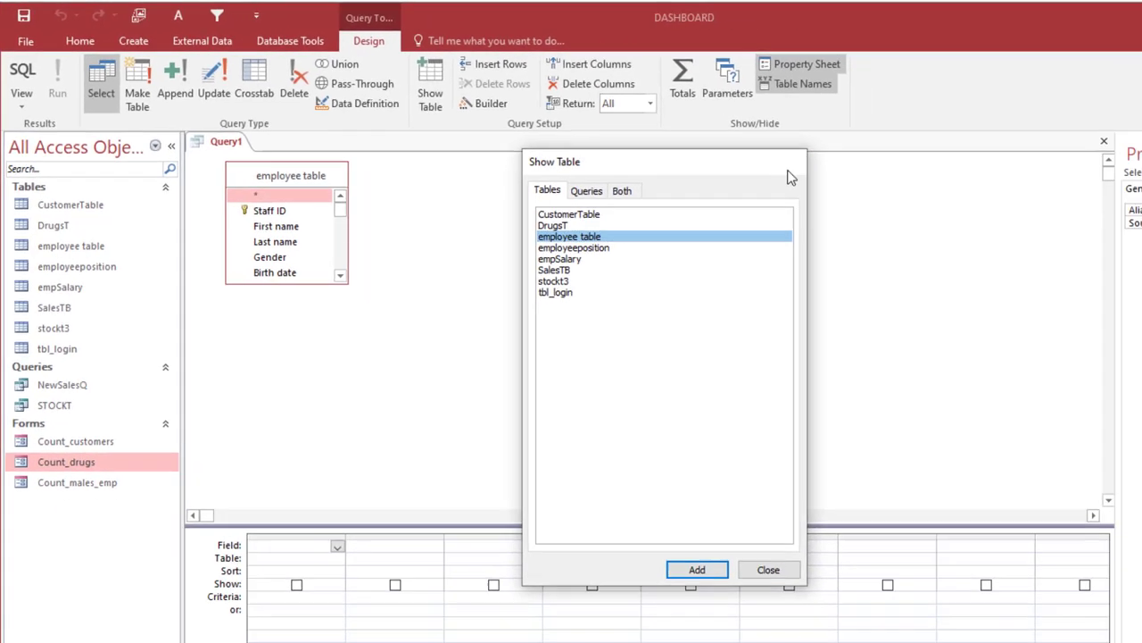
left_click(919, 189)
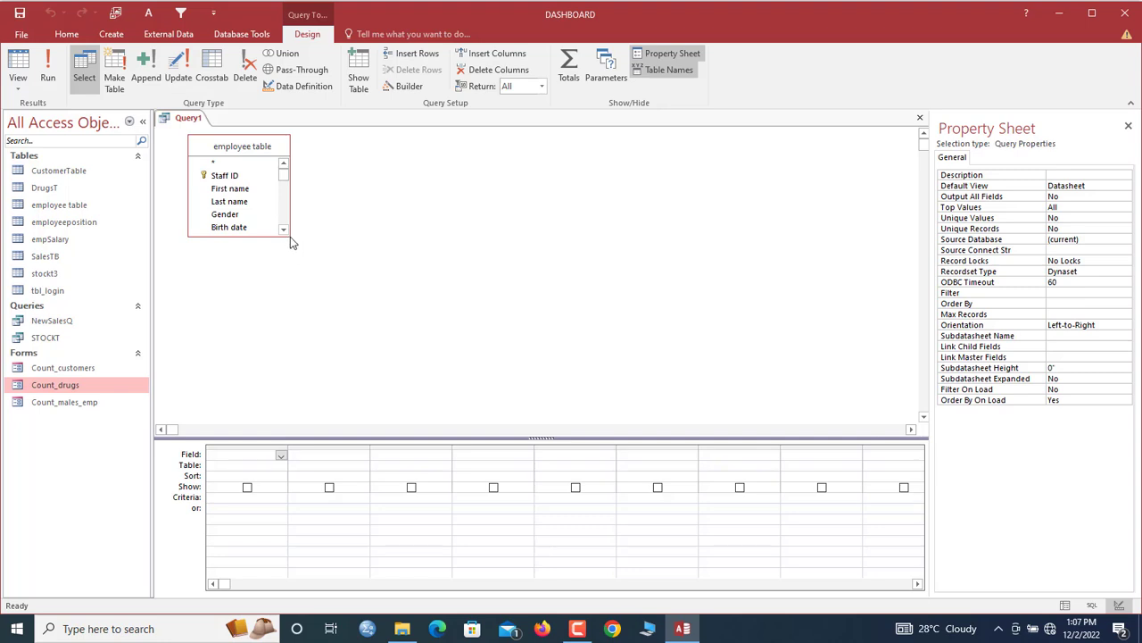
left_click_drag(290, 236, 308, 310)
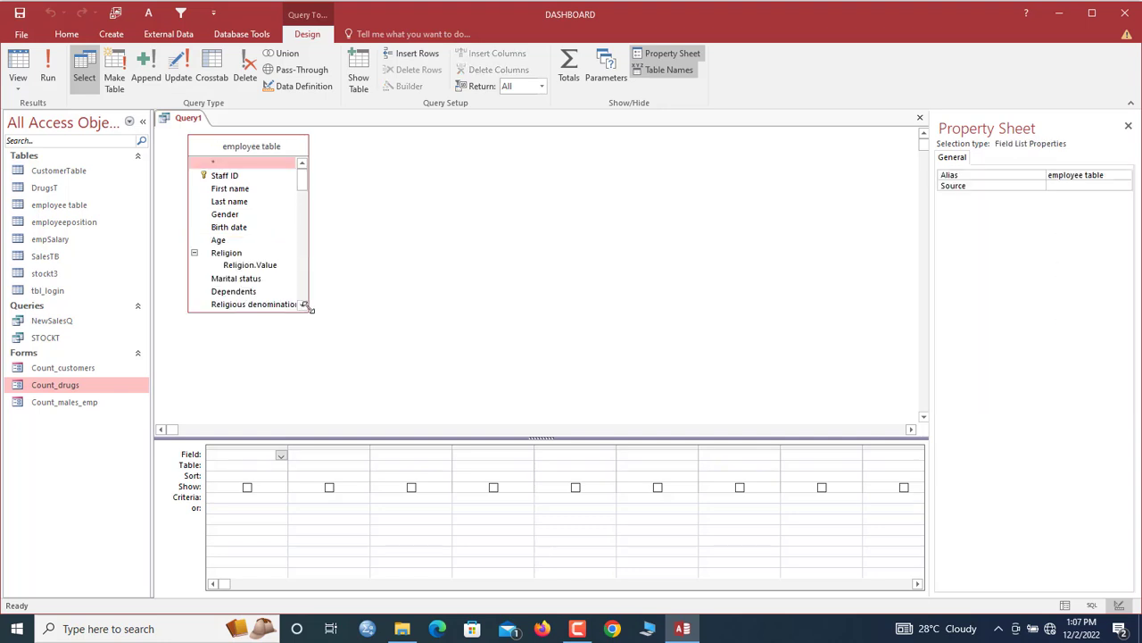
Add the Staff ID and Gender fields to the query and set the Gender criterion to Male.
double_click(226, 181)
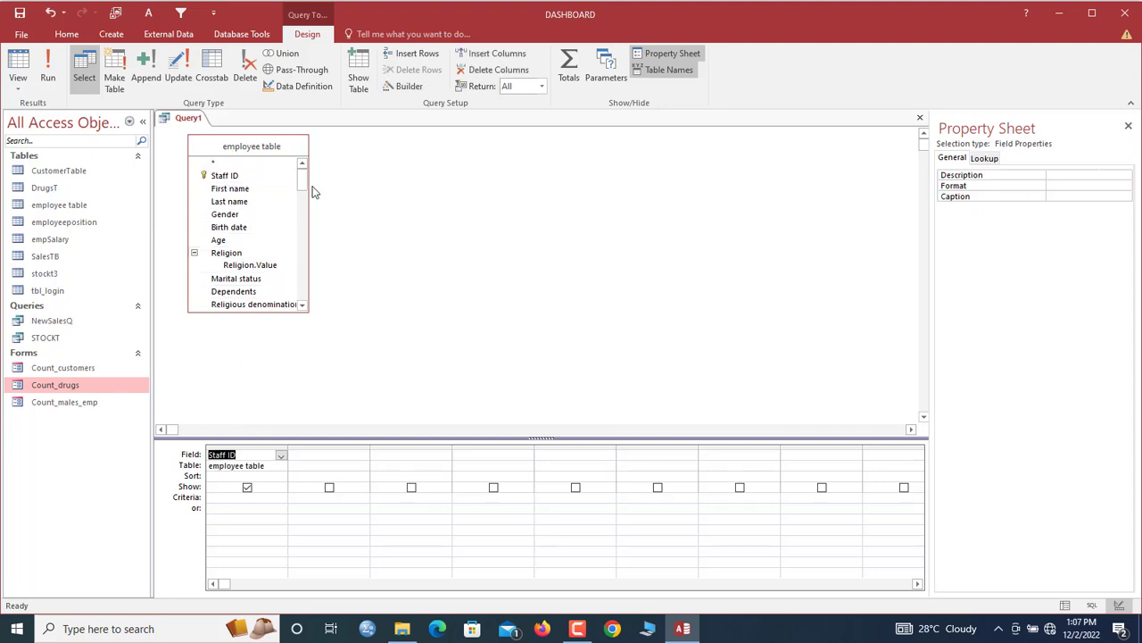
mouse_move(302, 174)
left_mouse_down()
mouse_move(308, 302)
mouse_move(313, 186)
left_mouse_up()
left_click(229, 215)
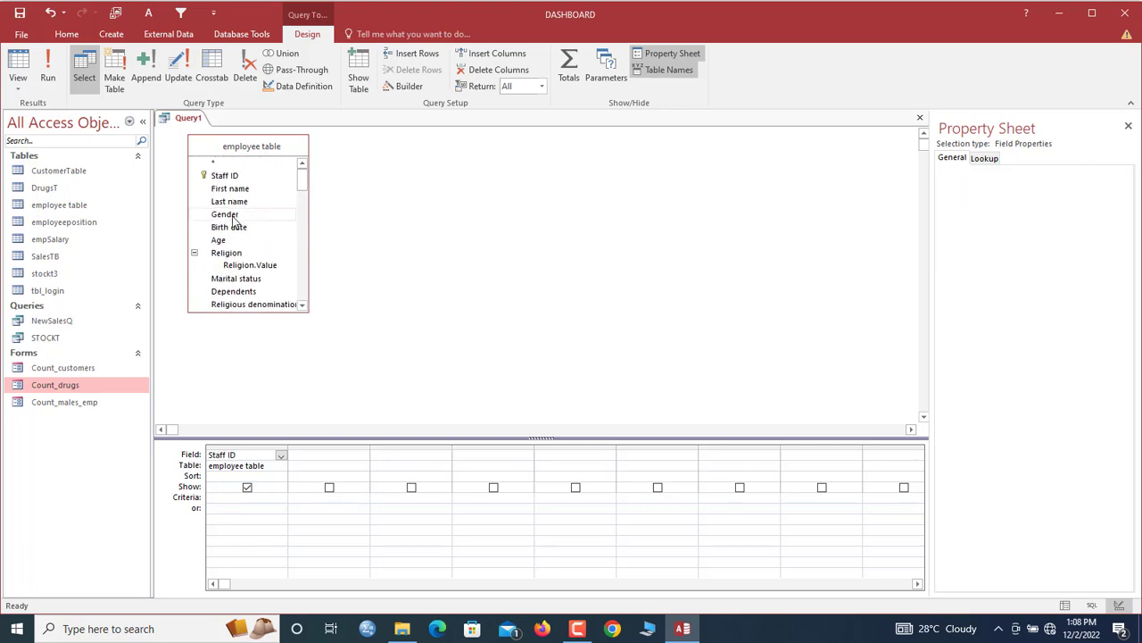
double_click(229, 215)
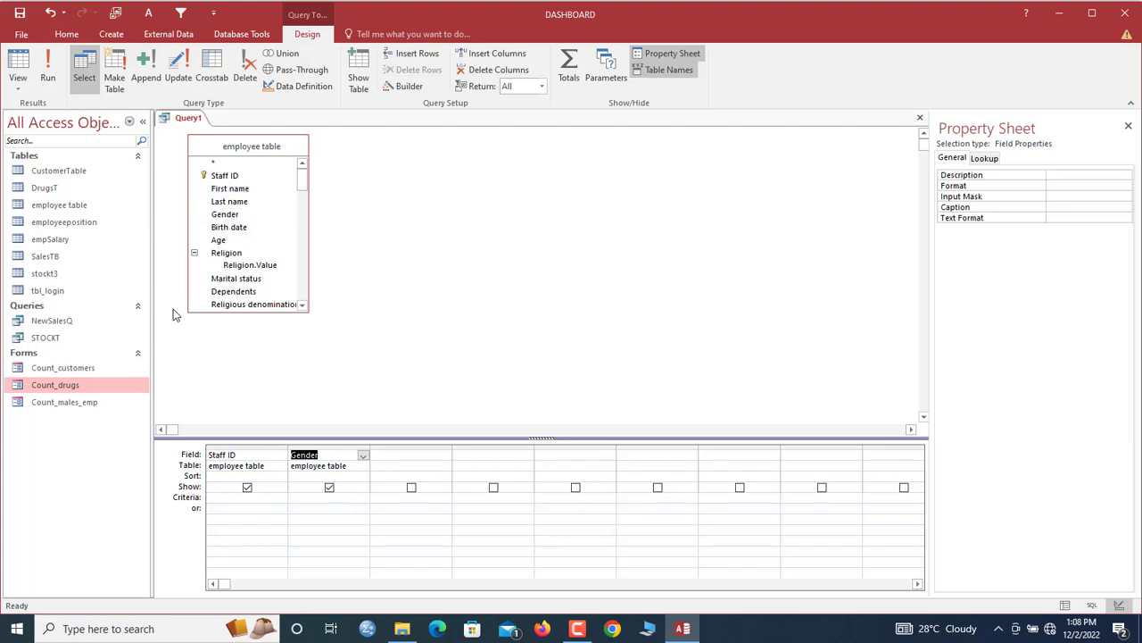
left_click(302, 499)
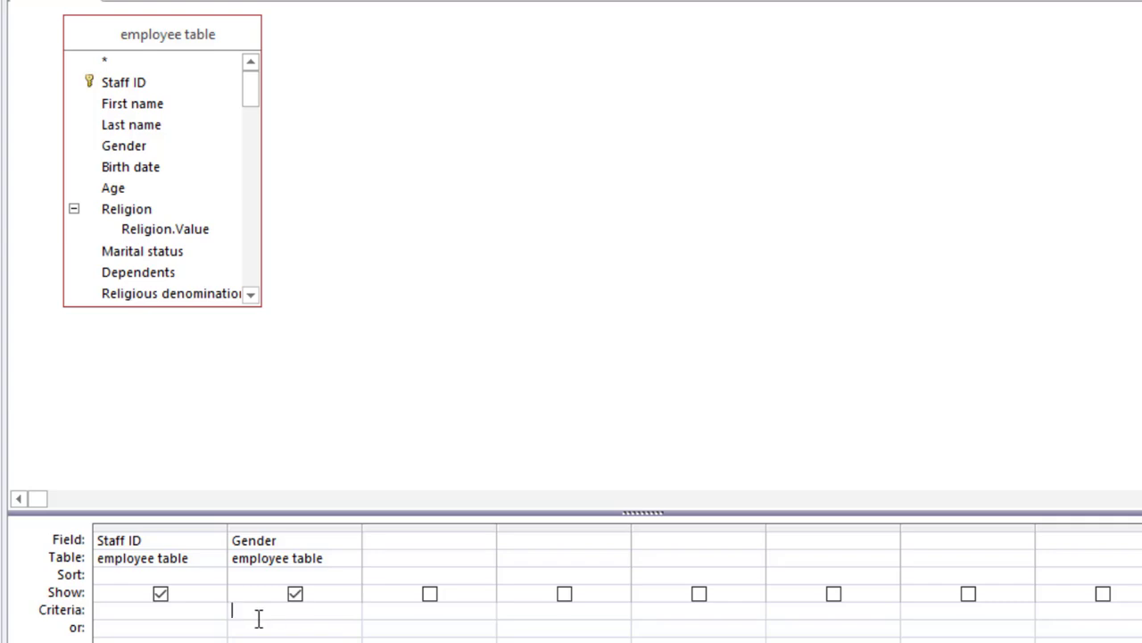
type("Male")
key("Tab")
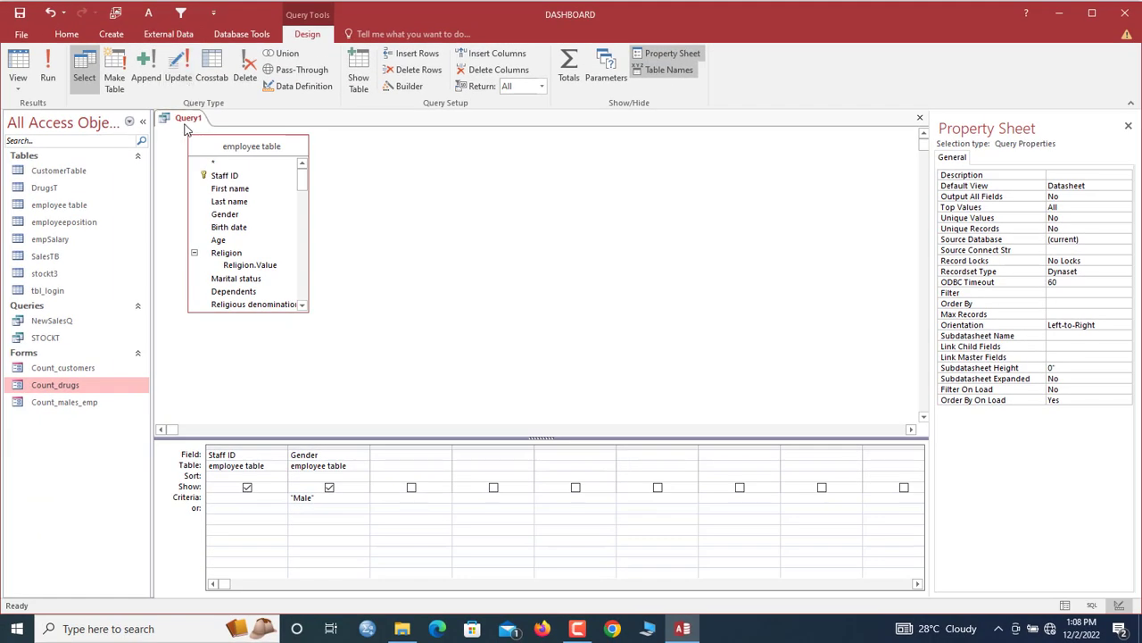
Save the new query as Males_emp.
right_click(188, 118)
left_click(202, 132)
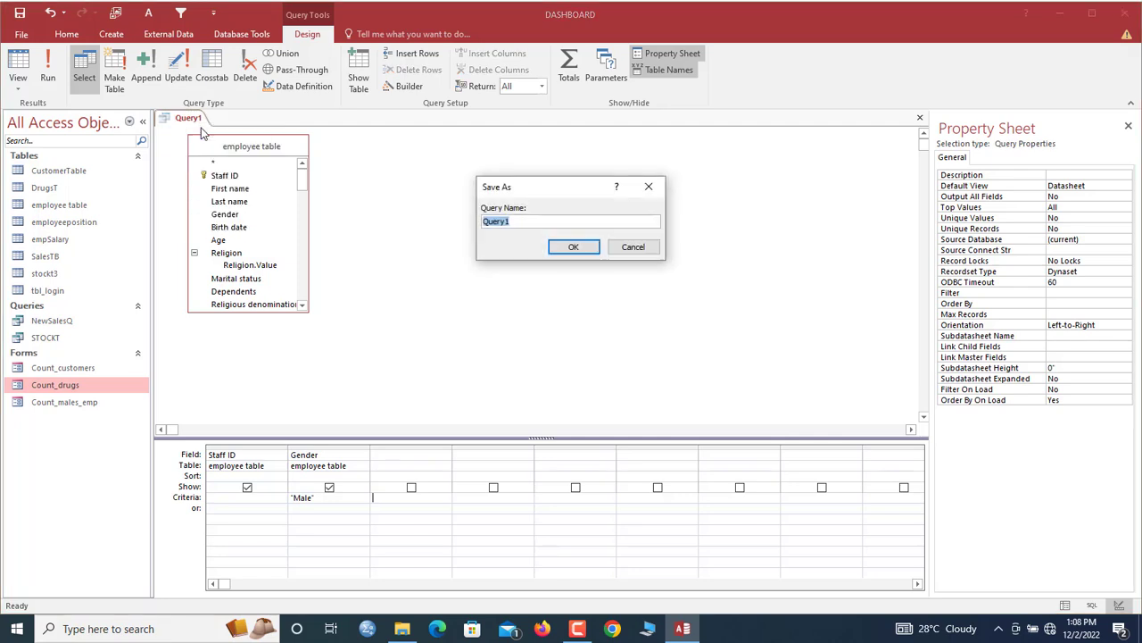
type("Males_emp")
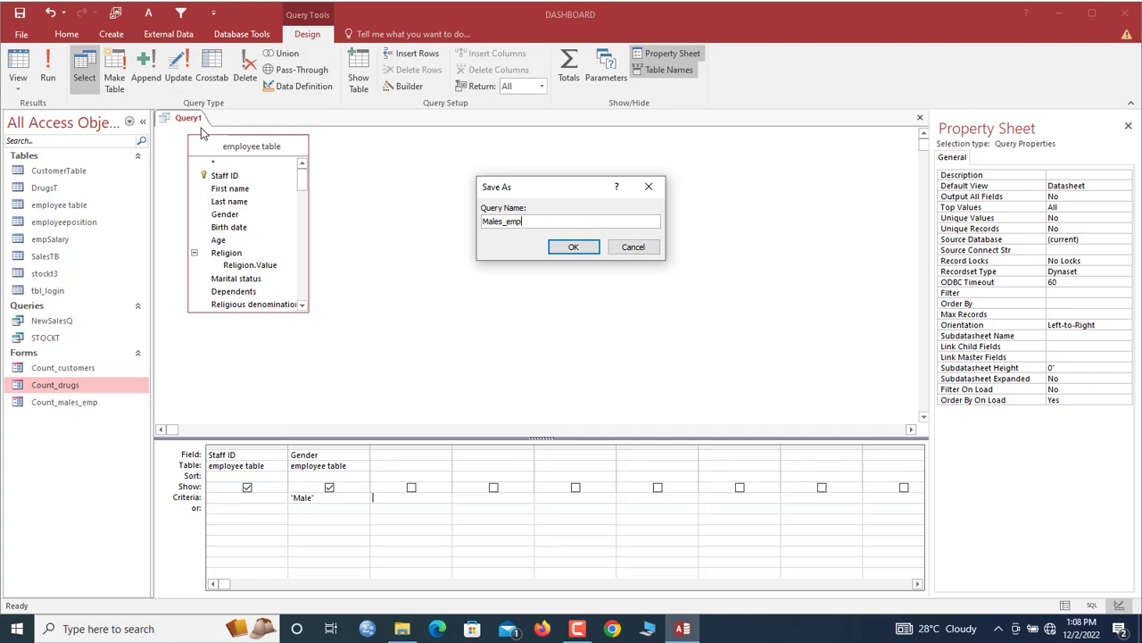
key("Return")
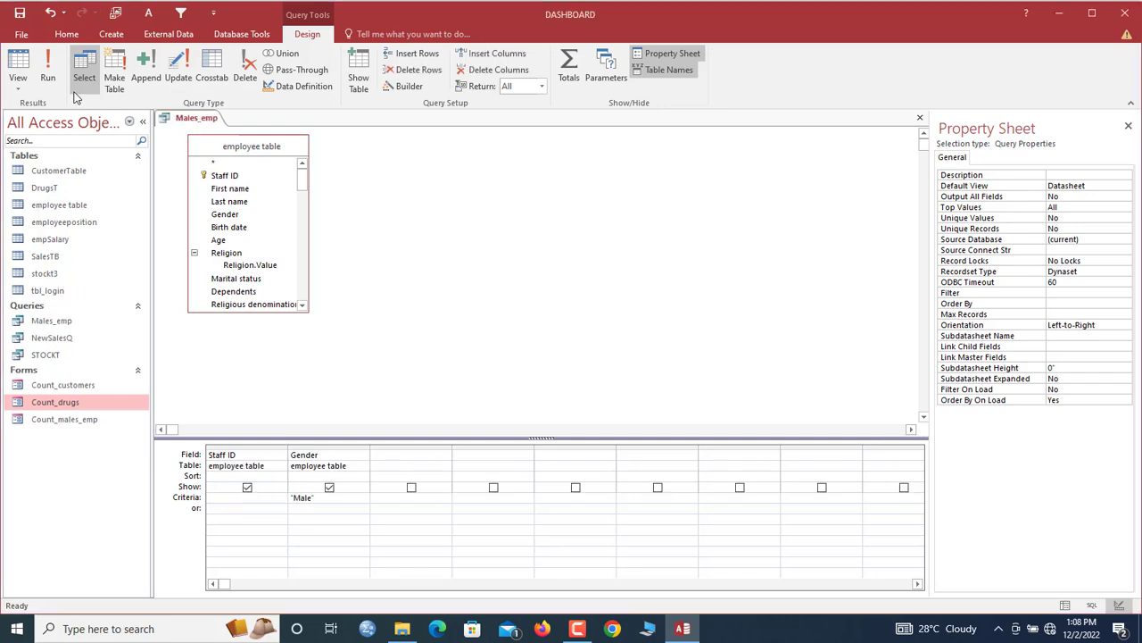
Run the Males_emp query to view its records, and close it.
left_click(54, 83)
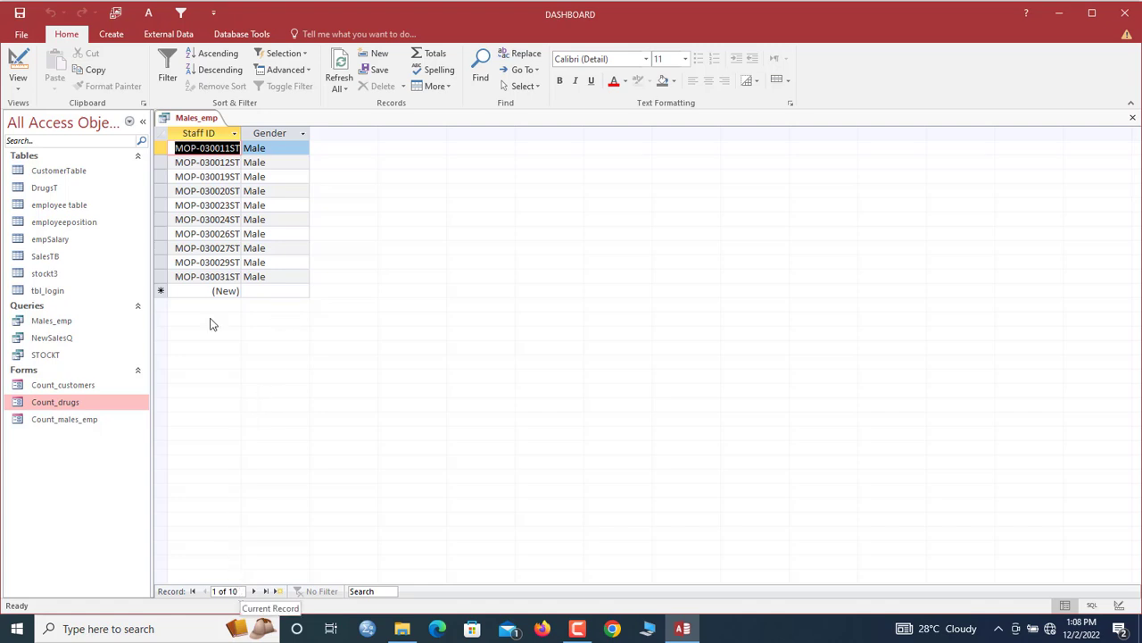
right_click(197, 121)
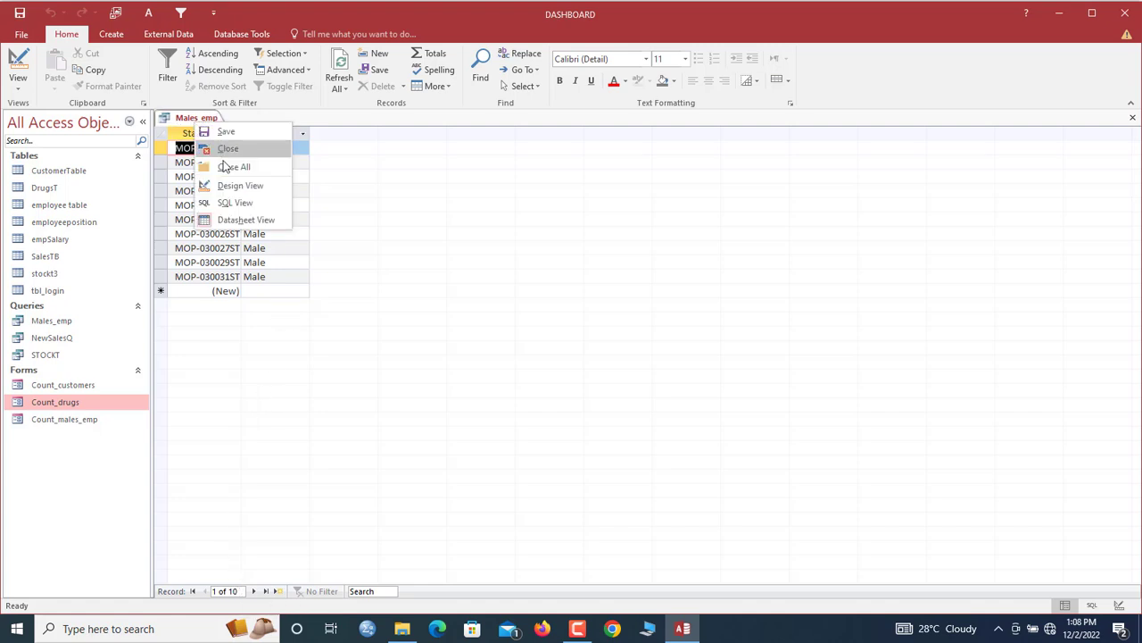
left_click(227, 148)
Duplicate the Males_emp query as a new query named Females_emps.
left_click(65, 323)
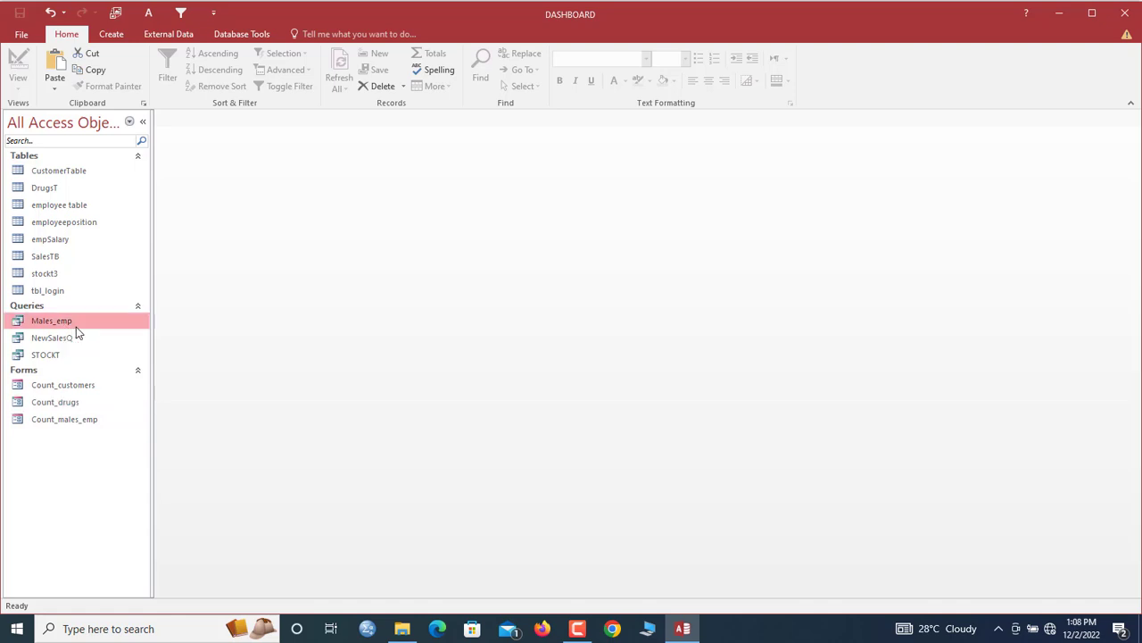
right_click(77, 326)
left_click(127, 464)
key("ctrl+v")
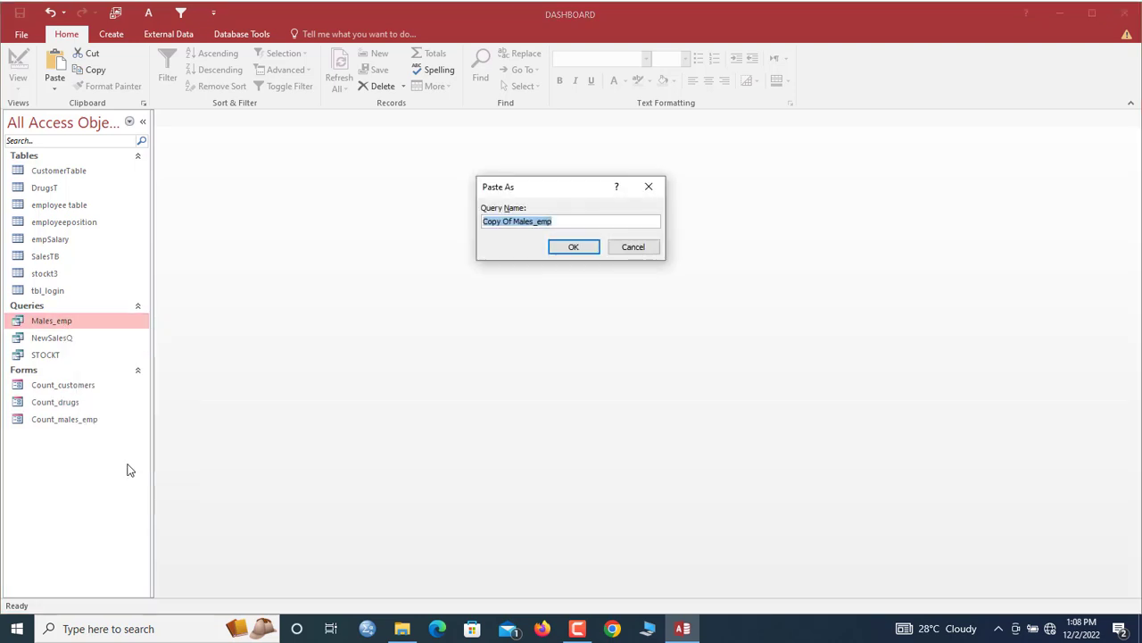
type("Females_emps")
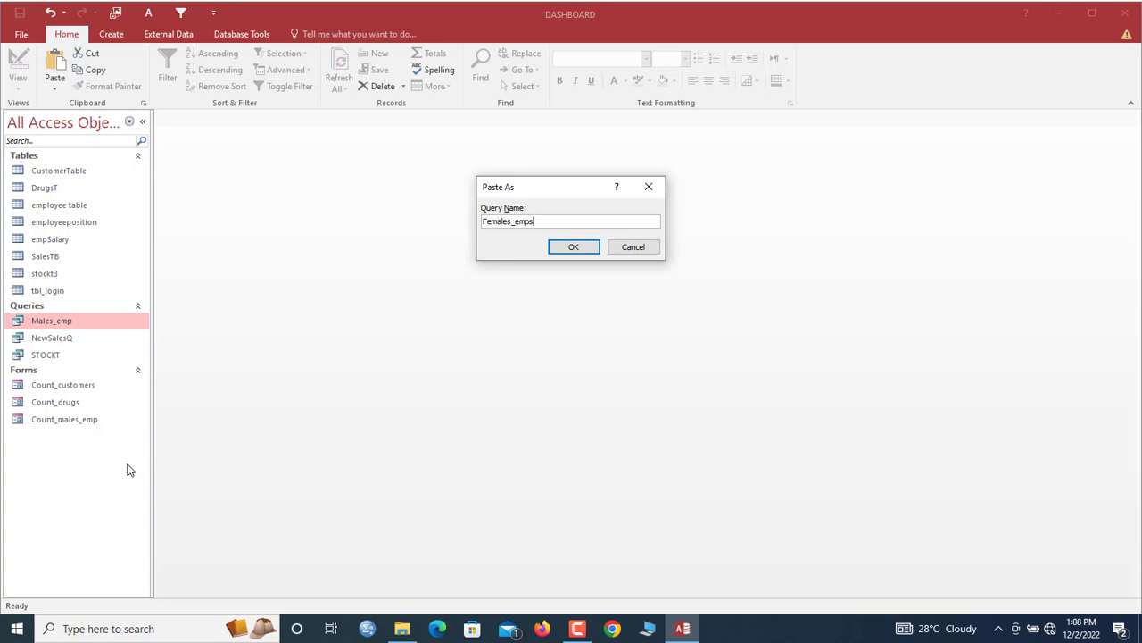
key("Return")
Change the Gender criterion of the Females_emps query to female in Design View and run the query.
left_click(66, 324)
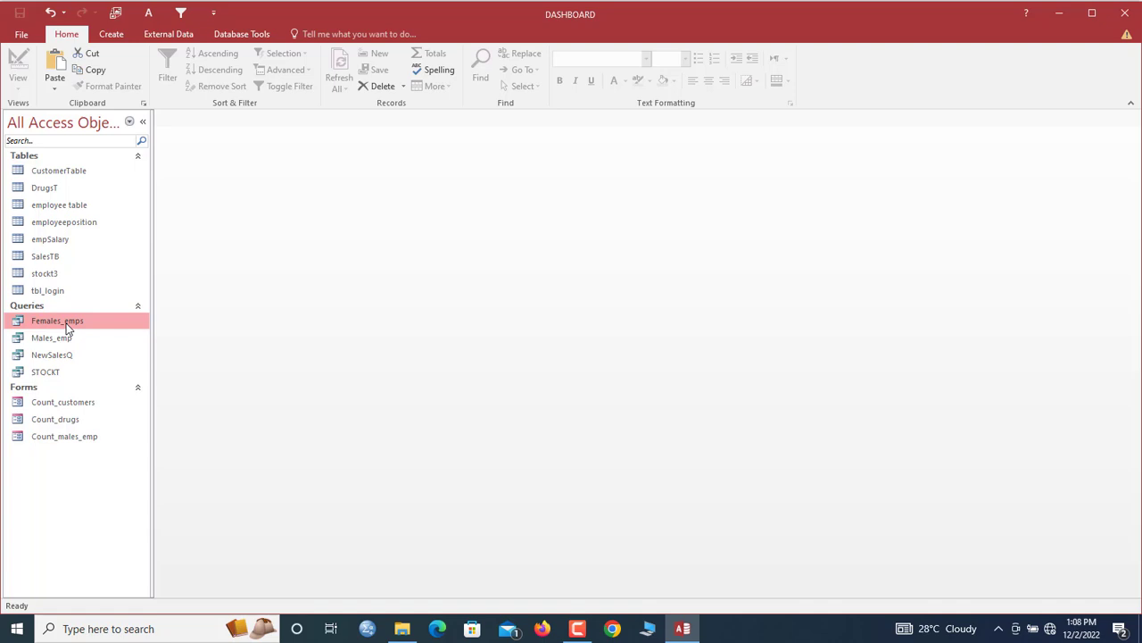
right_click(68, 328)
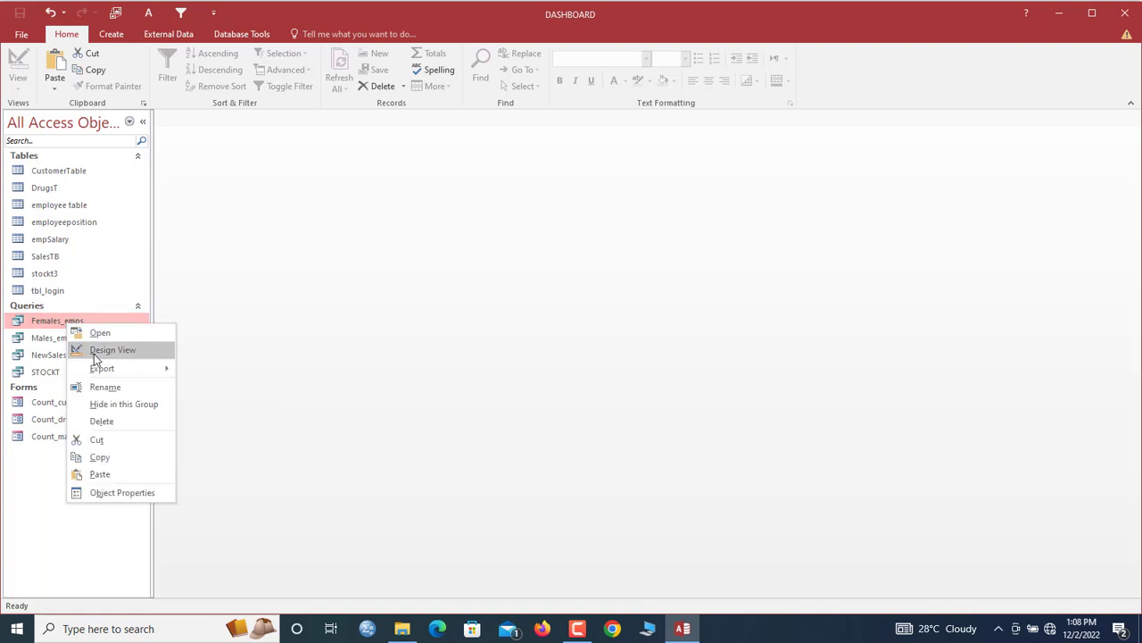
left_click(94, 353)
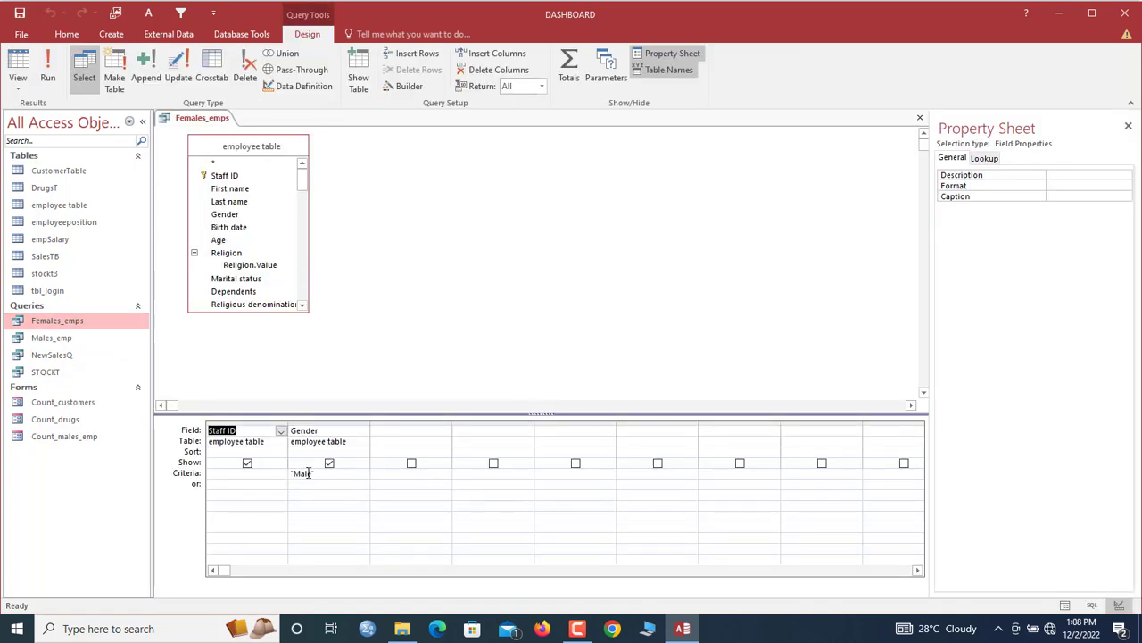
double_click(307, 473)
type("fema")
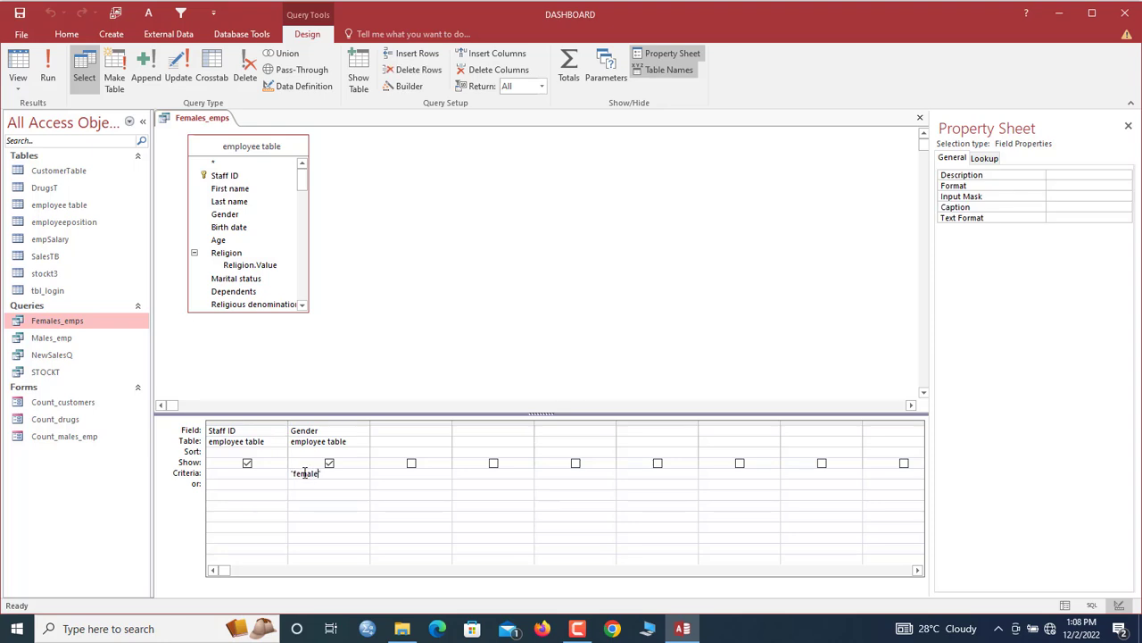
left_click(48, 71)
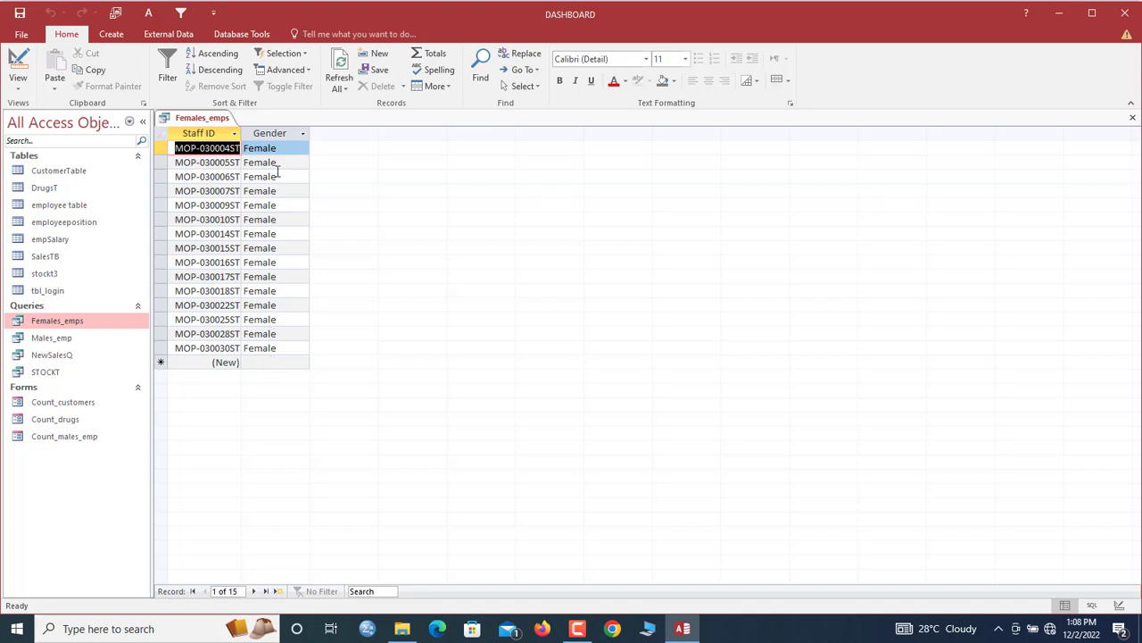
View the records of the Males_emp query, and close all open queries, saving the changes.
double_click(76, 343)
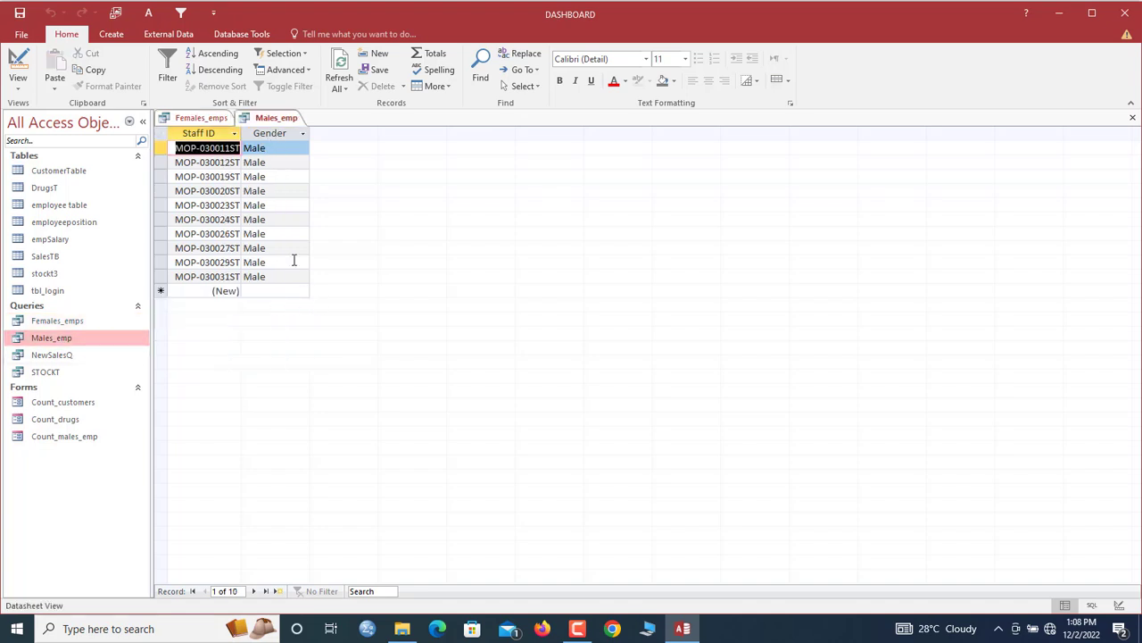
right_click(263, 116)
left_click(269, 123)
right_click(270, 122)
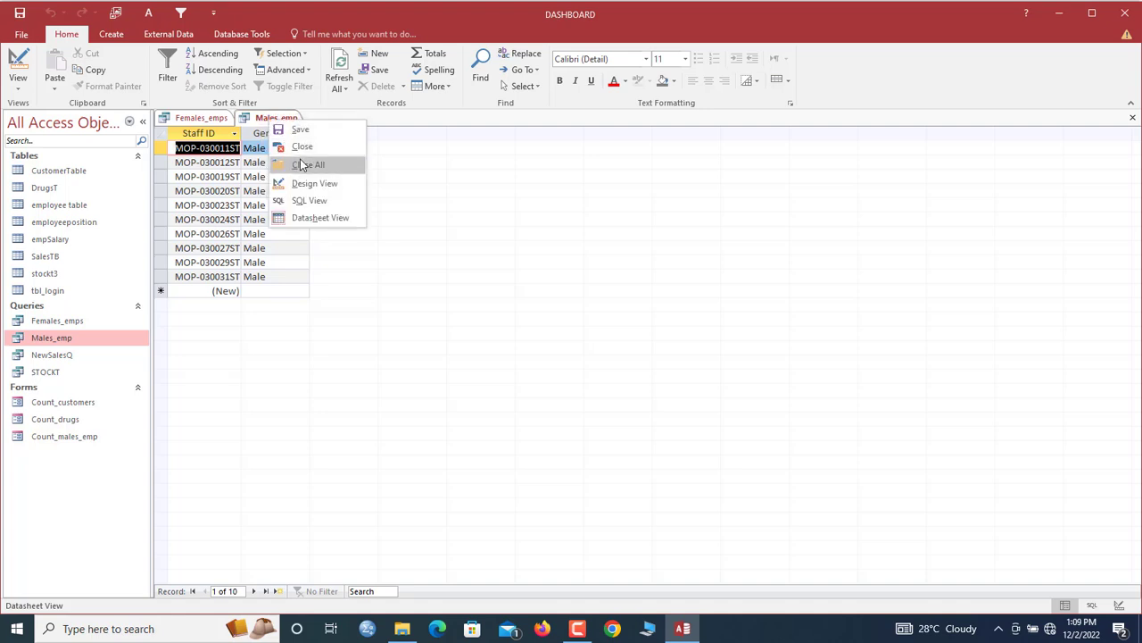
left_click(303, 165)
left_click(521, 356)
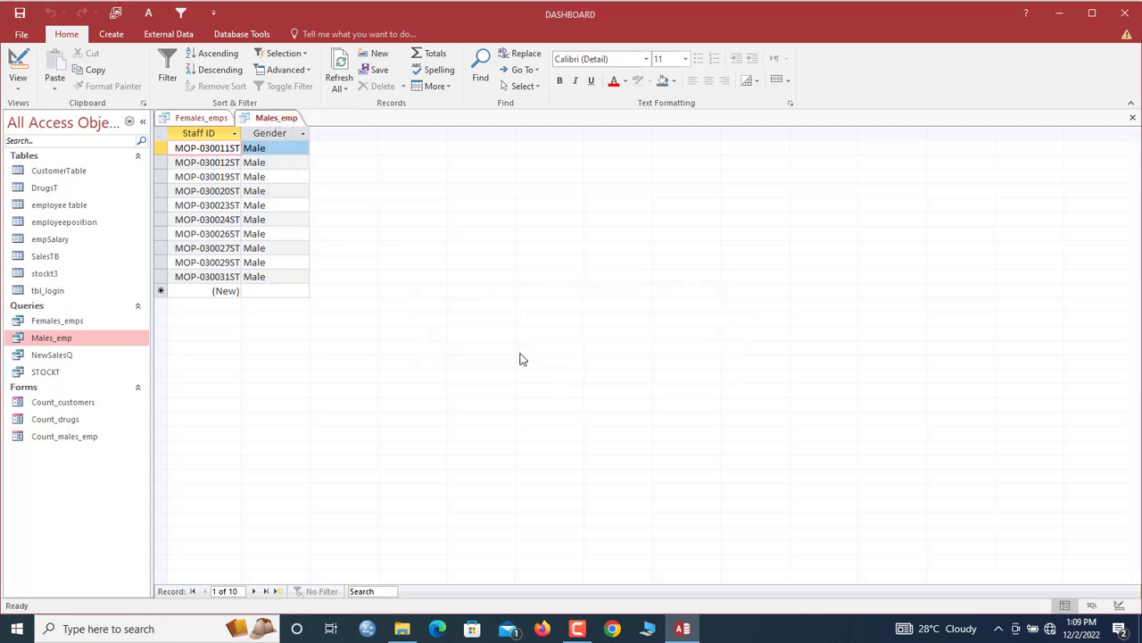
Duplicate the Count_drugs form as a new form named Count_females_emp.
left_click(71, 424)
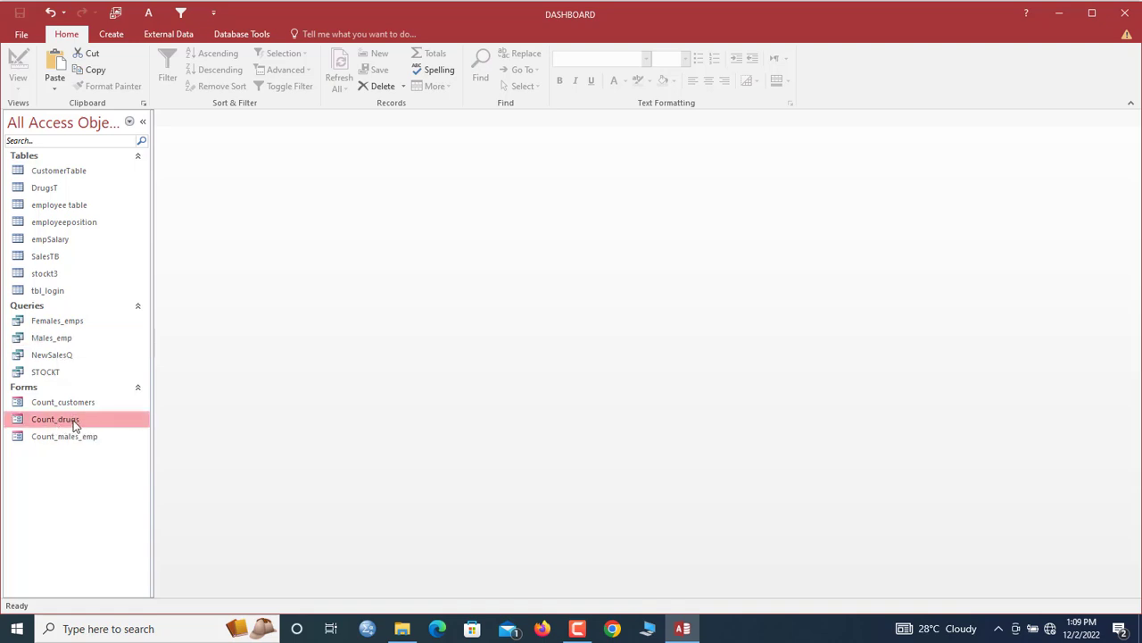
right_click(75, 425)
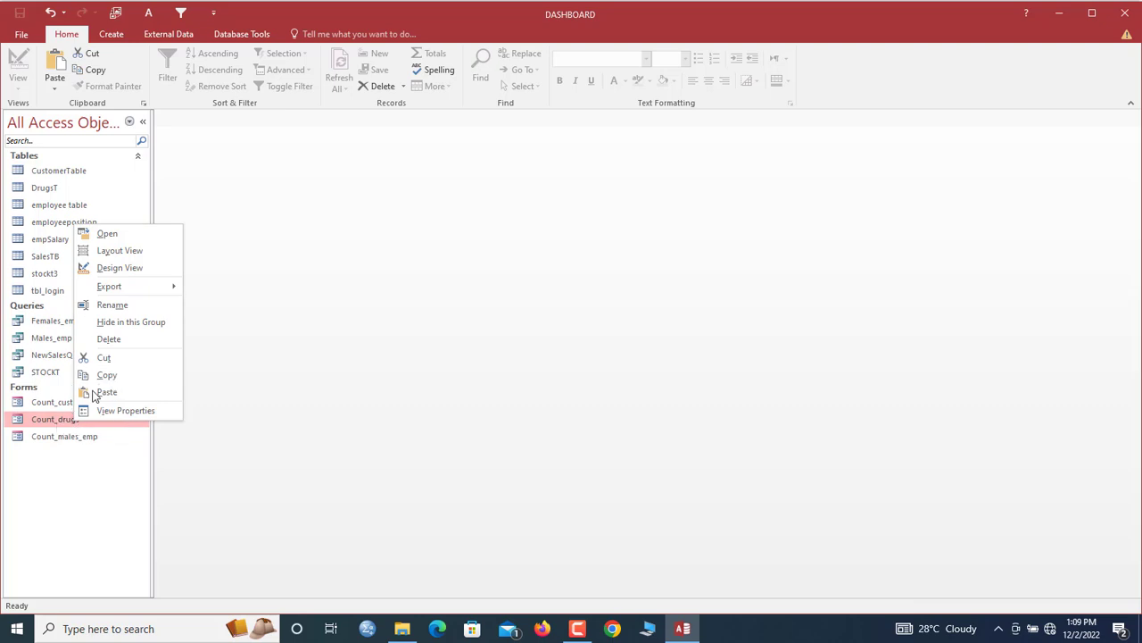
left_click(129, 377)
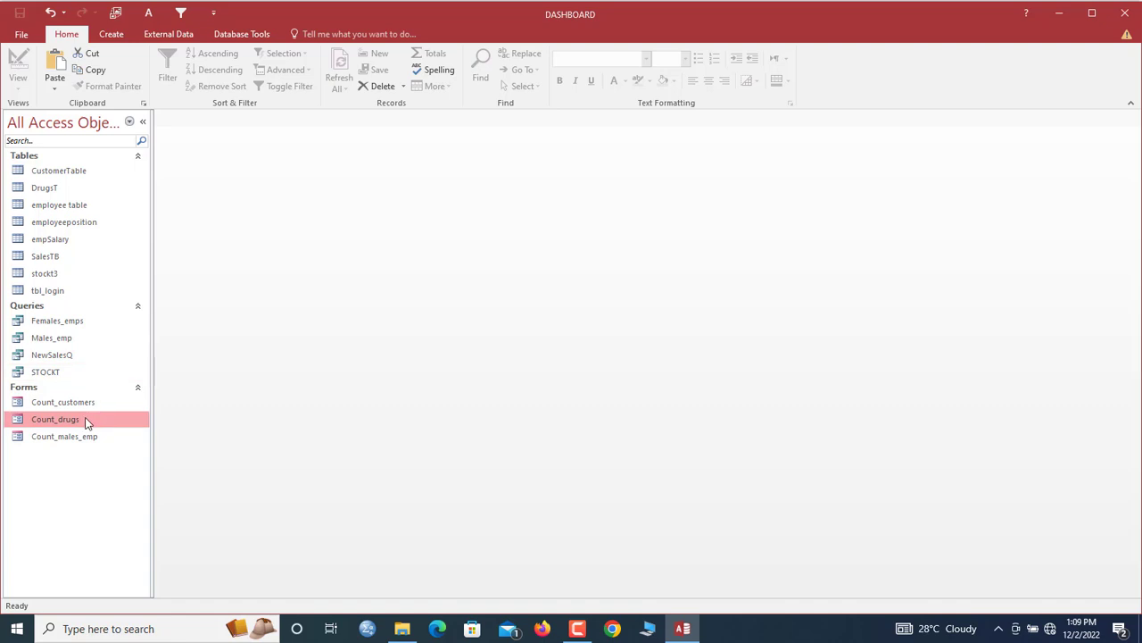
key("ctrl+v")
type("Co")
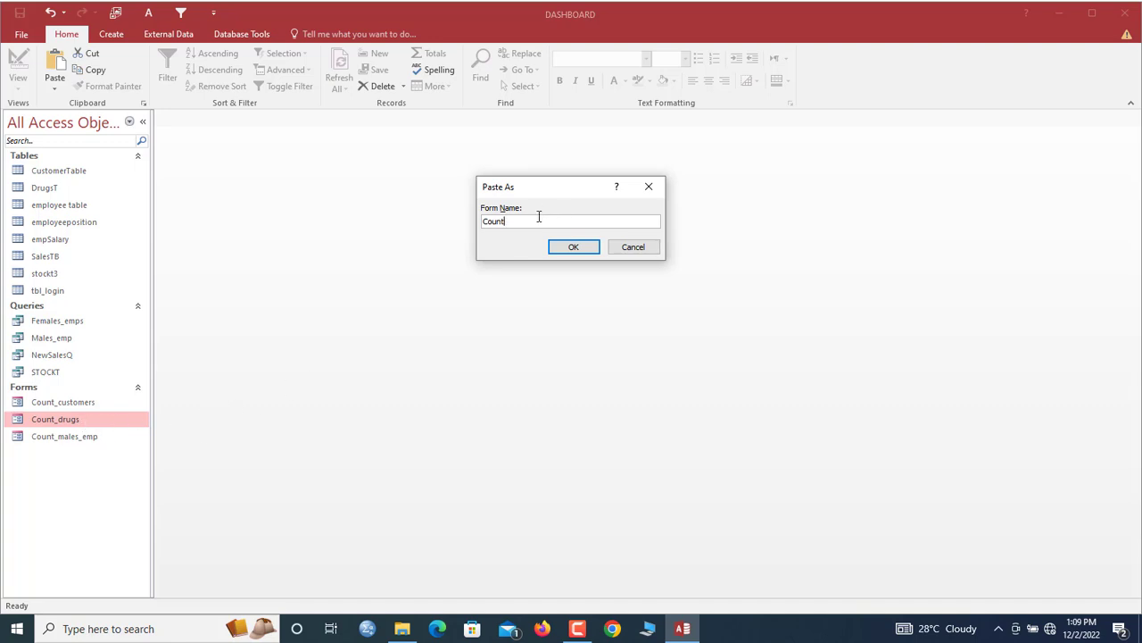
type("males_em")
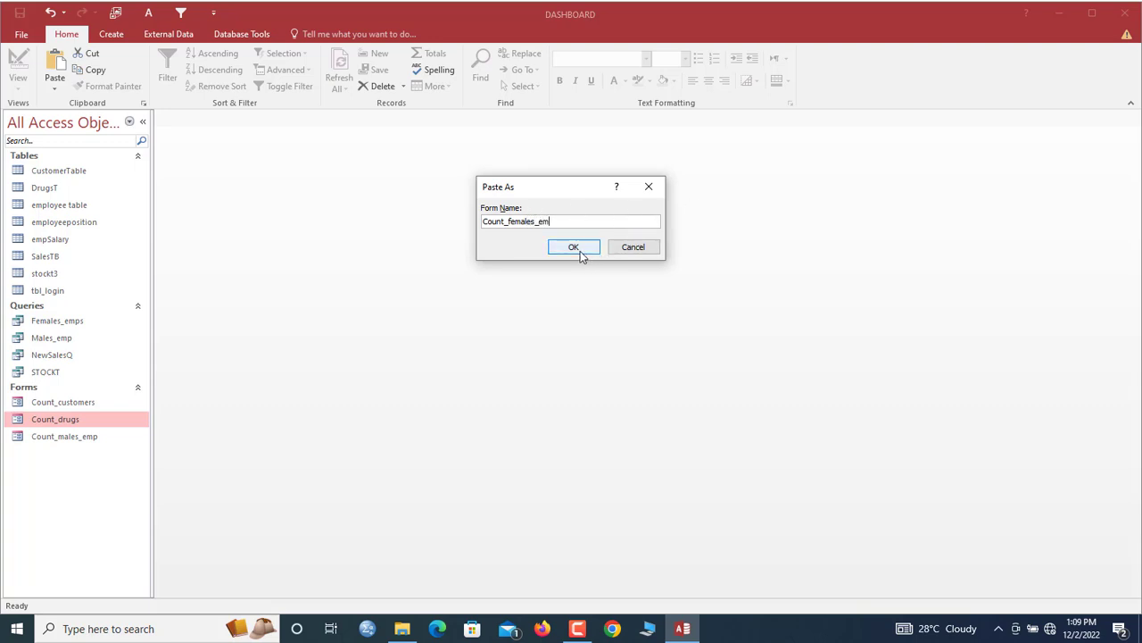
type("p")
left_click(585, 254)
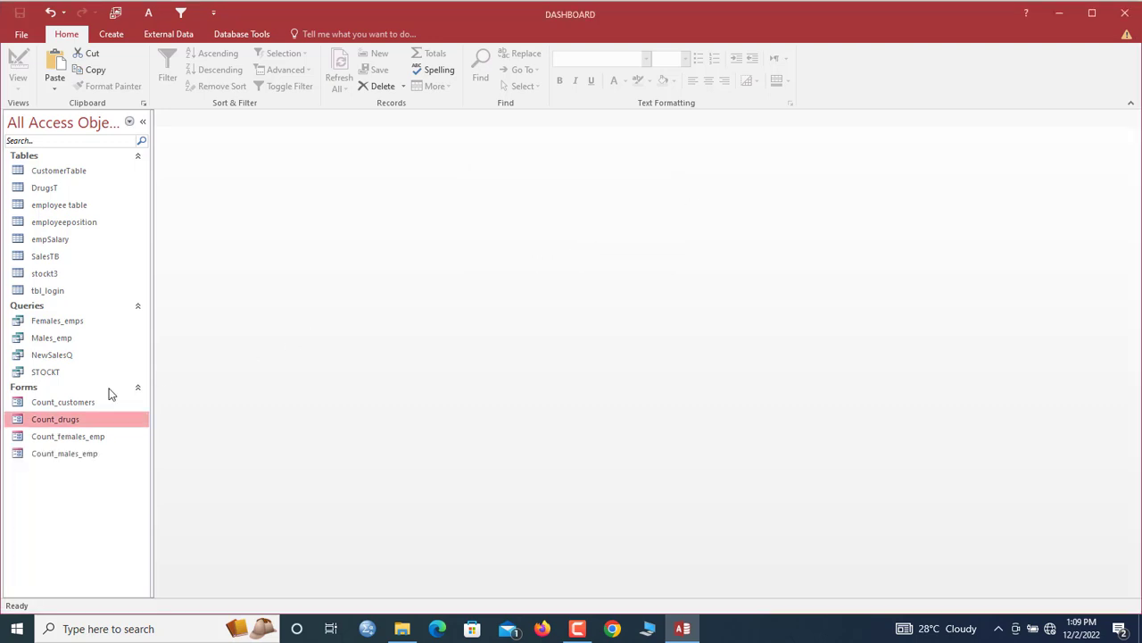
Open the Count_females_emp form in Design View and change its heading label to Total Female.
left_click(85, 438)
right_click(87, 441)
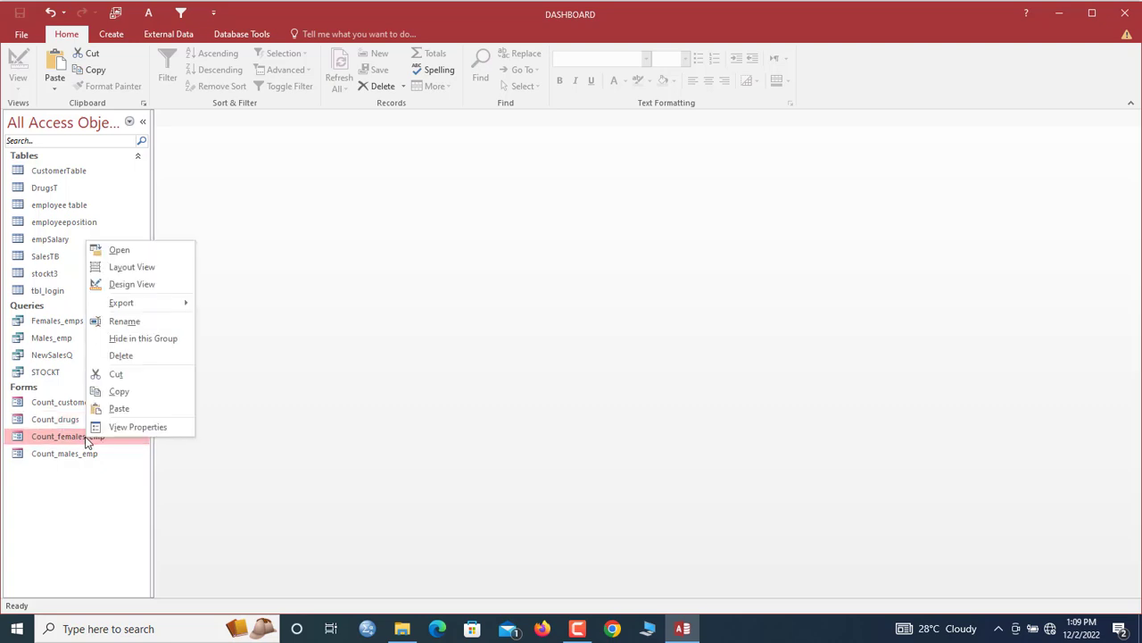
left_click(178, 283)
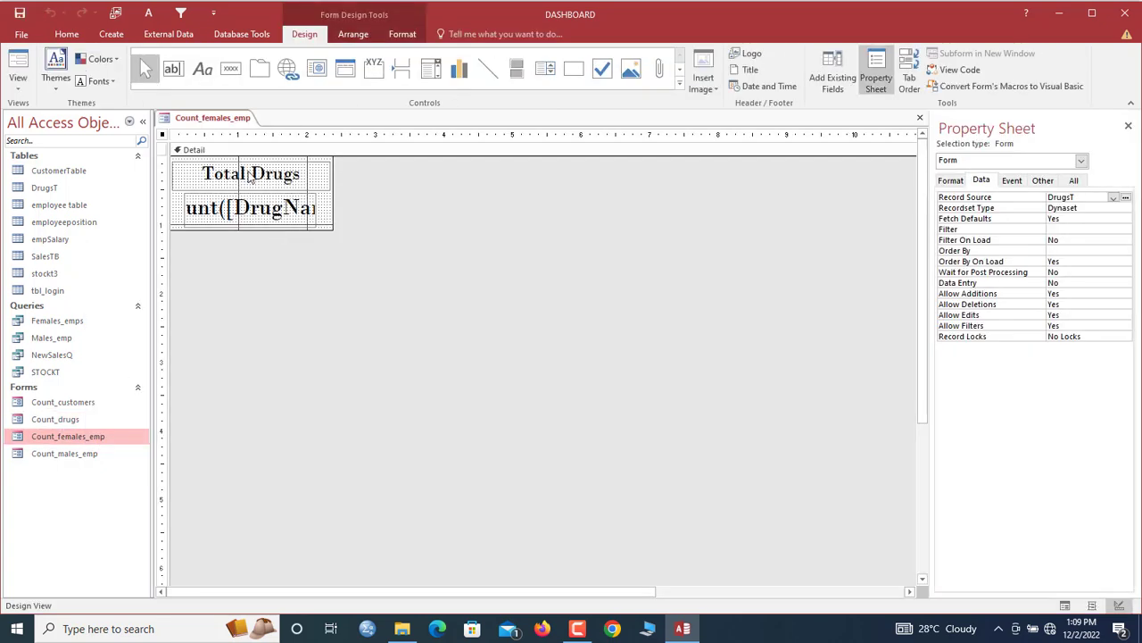
left_click(252, 174)
double_click(266, 174)
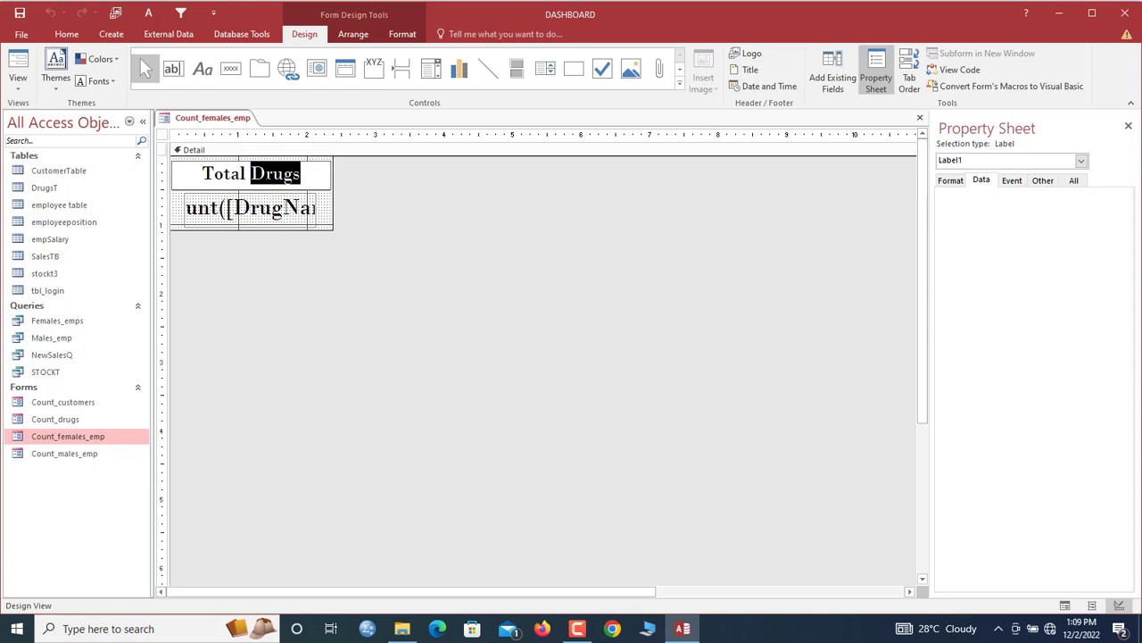
type("Female")
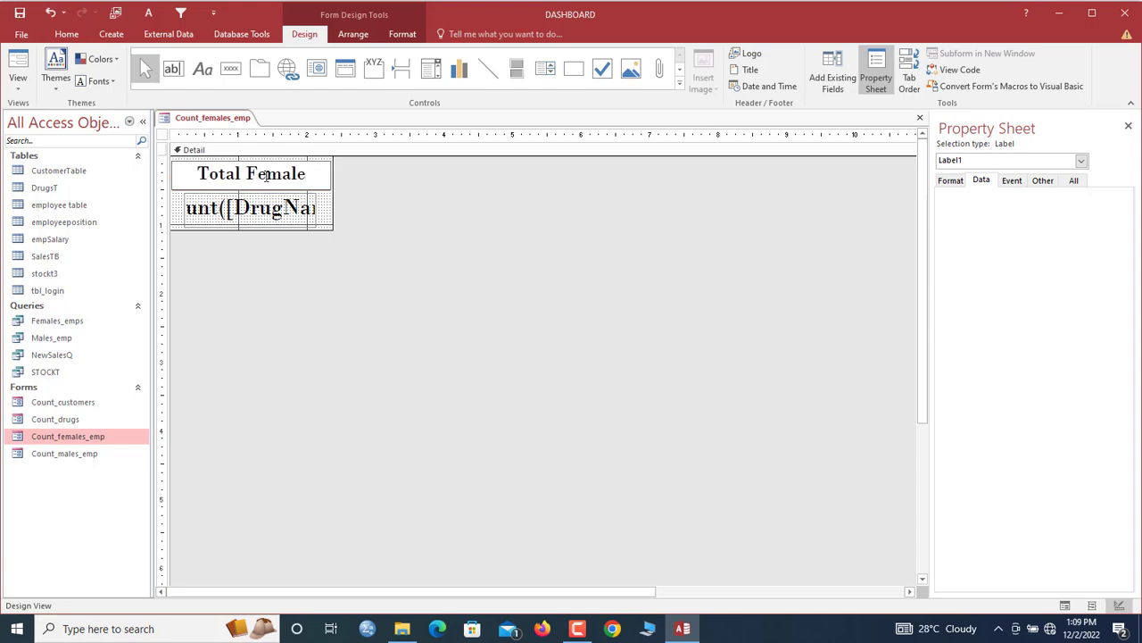
Set the record source of the Count_females_emp form to the Females_emps query.
left_click(268, 209)
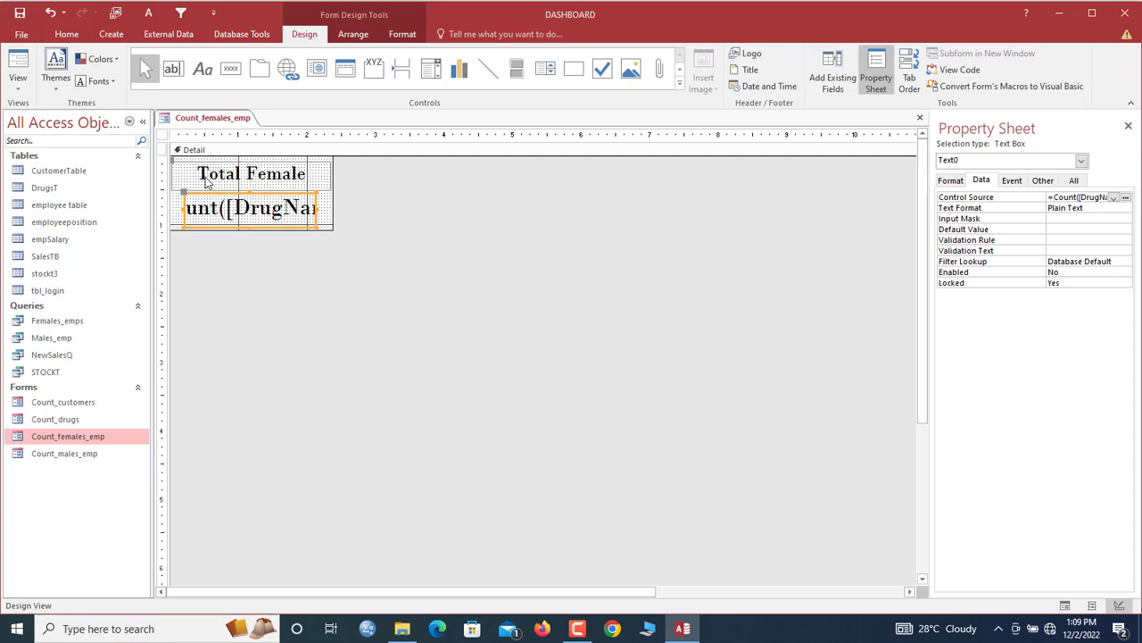
left_click(163, 135)
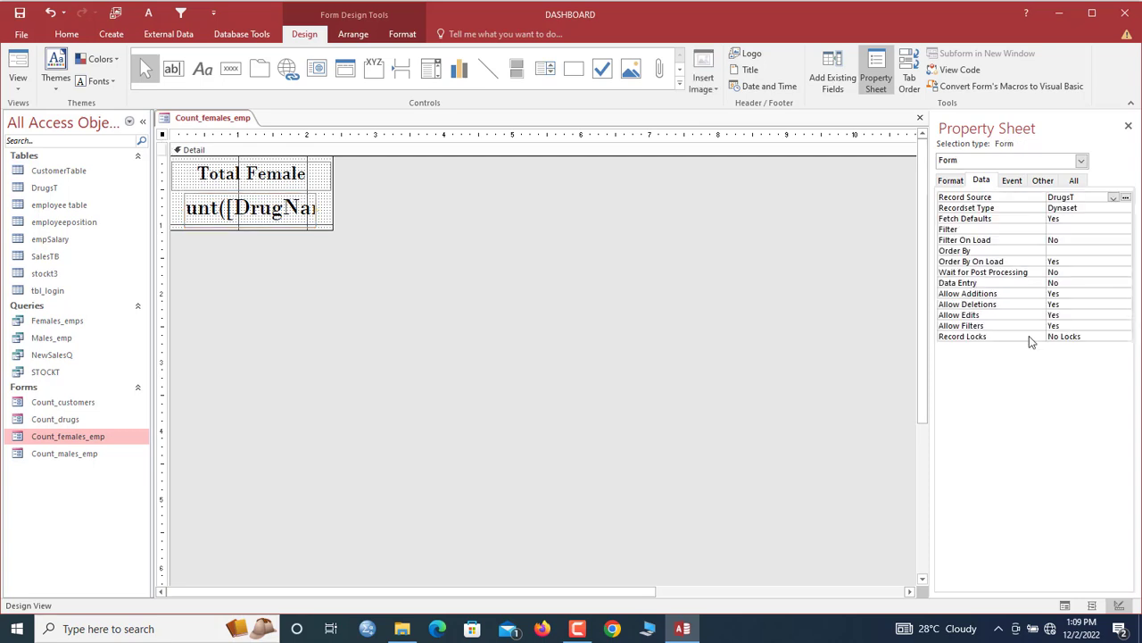
left_click(1113, 197)
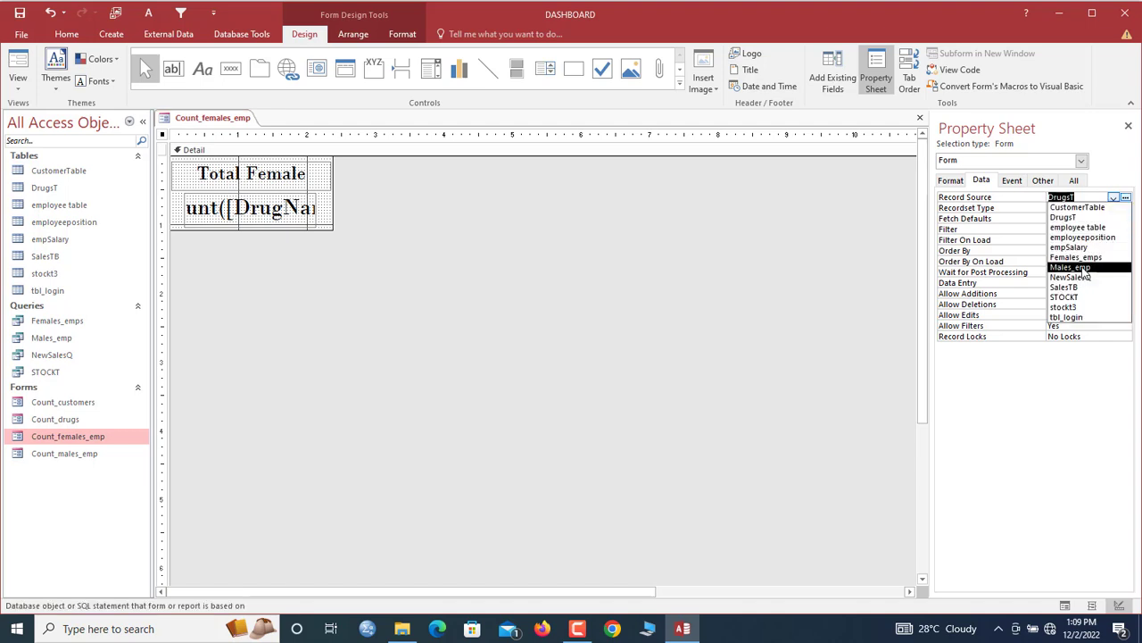
left_click(1081, 260)
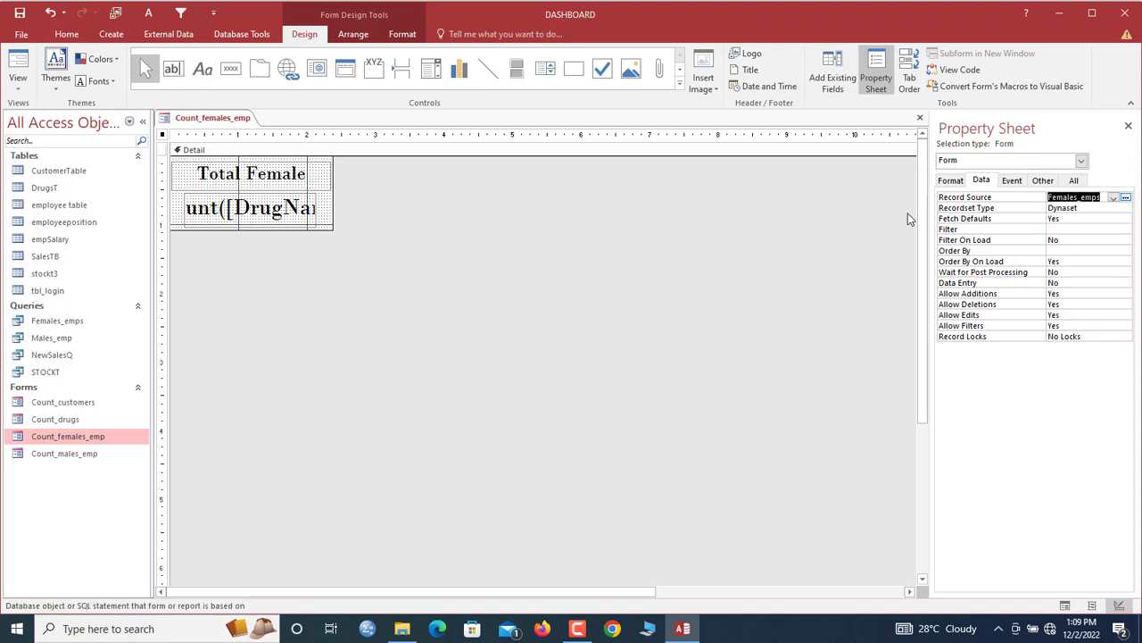
Set the control source of the form's count text box to =Count([Staff ID]) with the Expression Builder.
left_click(280, 213)
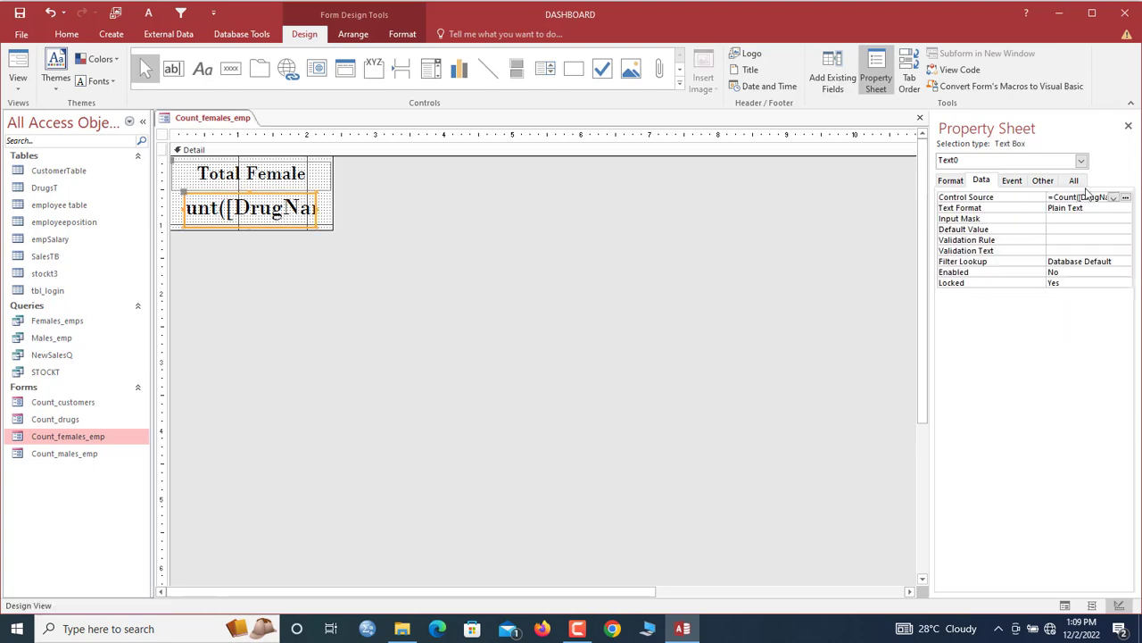
left_click(1125, 196)
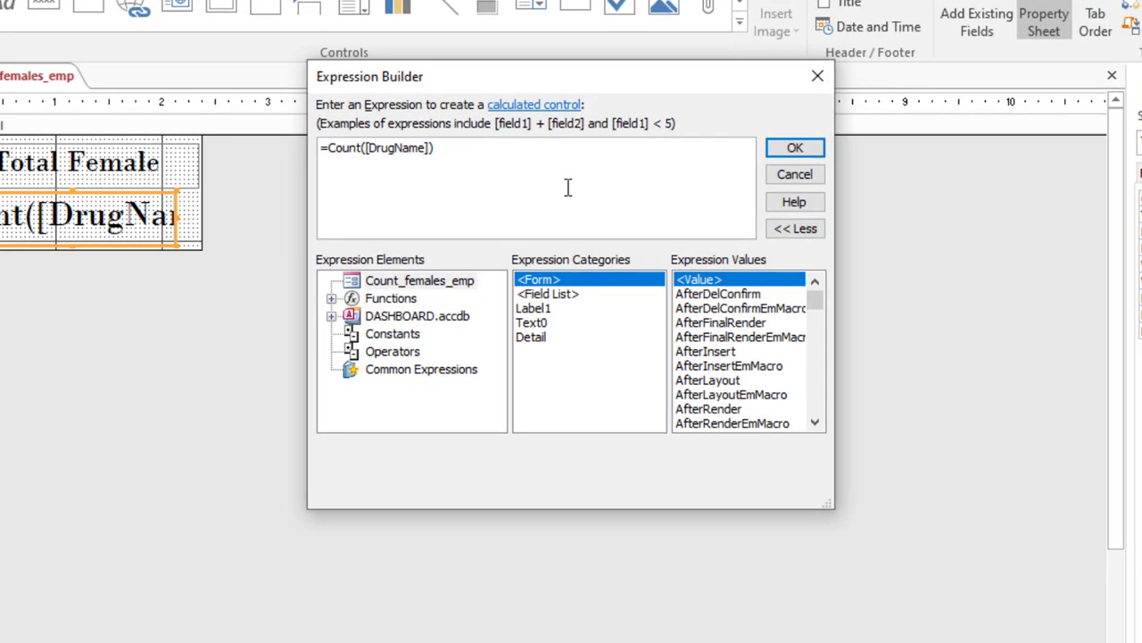
type("=cou")
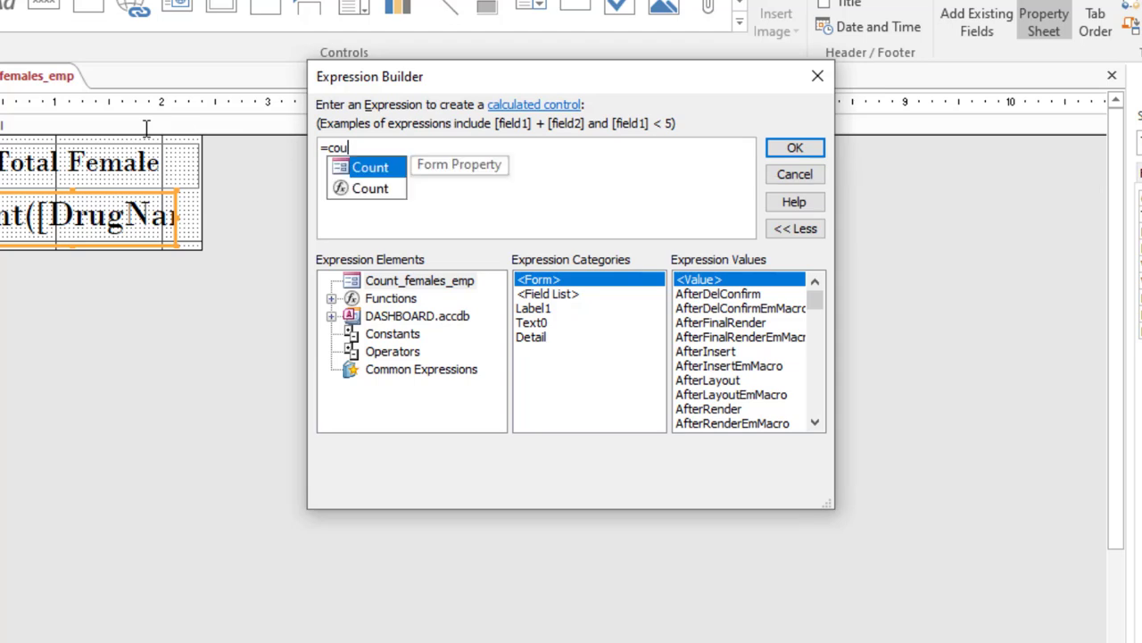
double_click(371, 194)
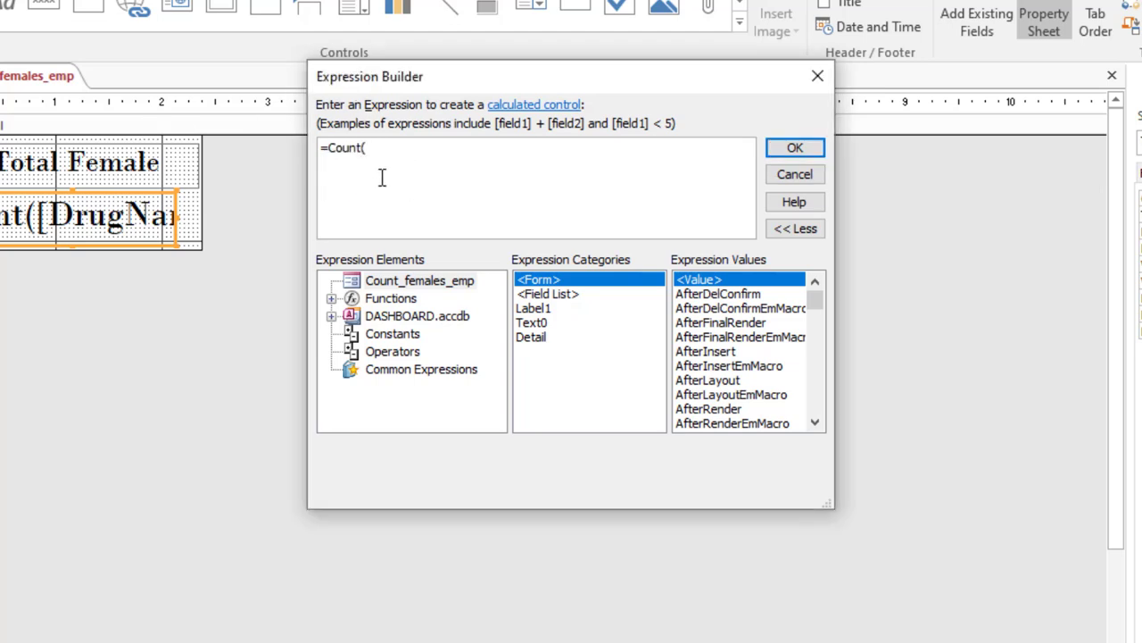
type("sta")
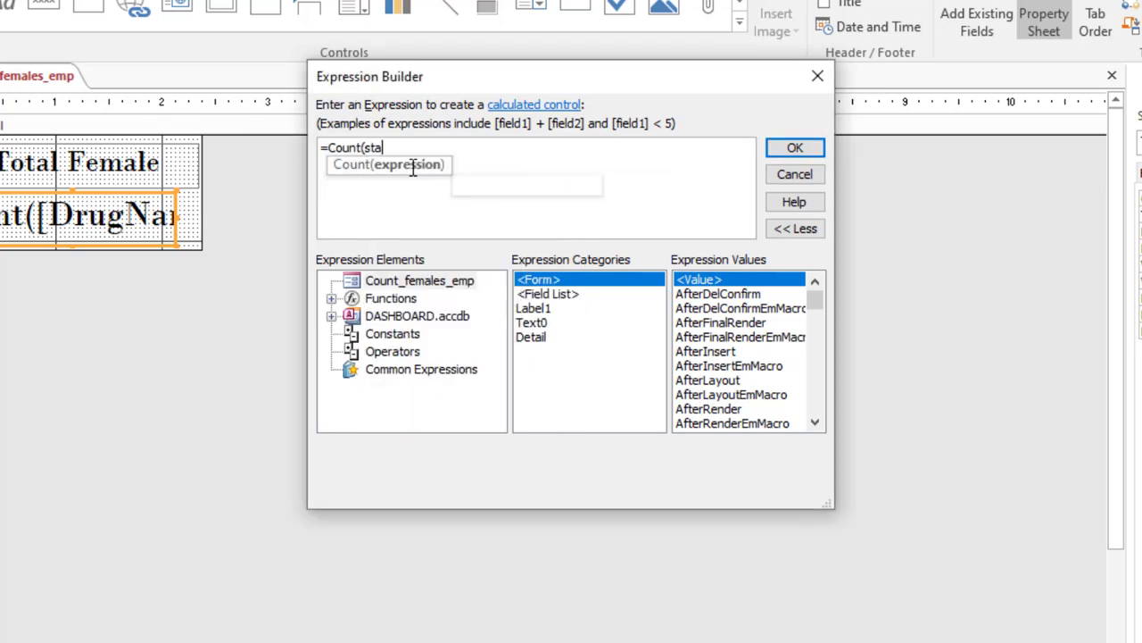
double_click(406, 187)
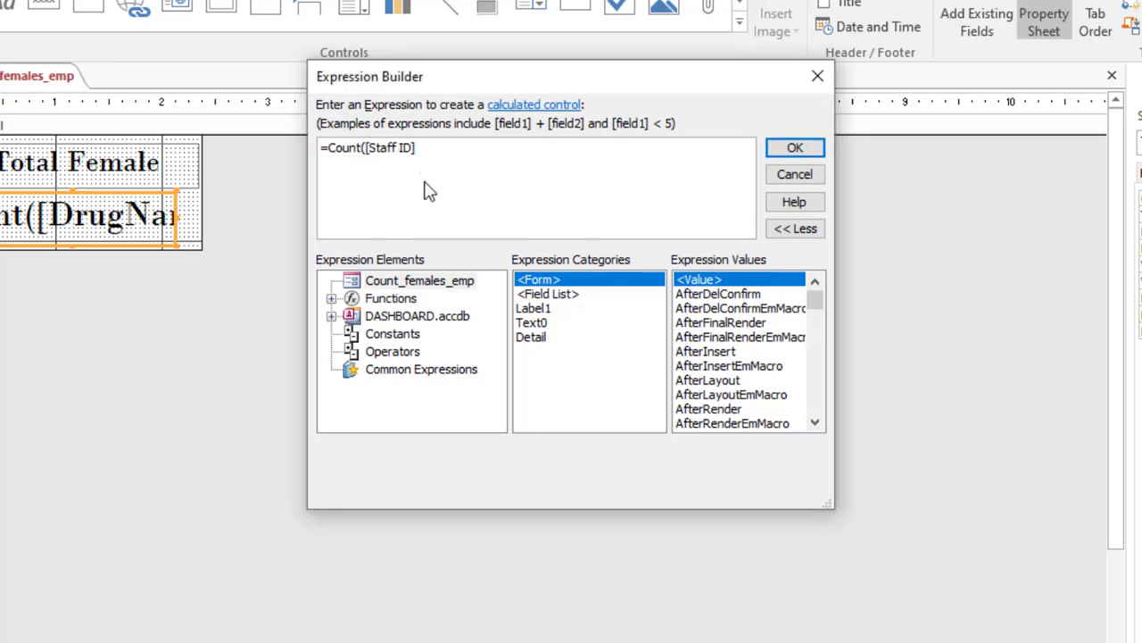
type(")")
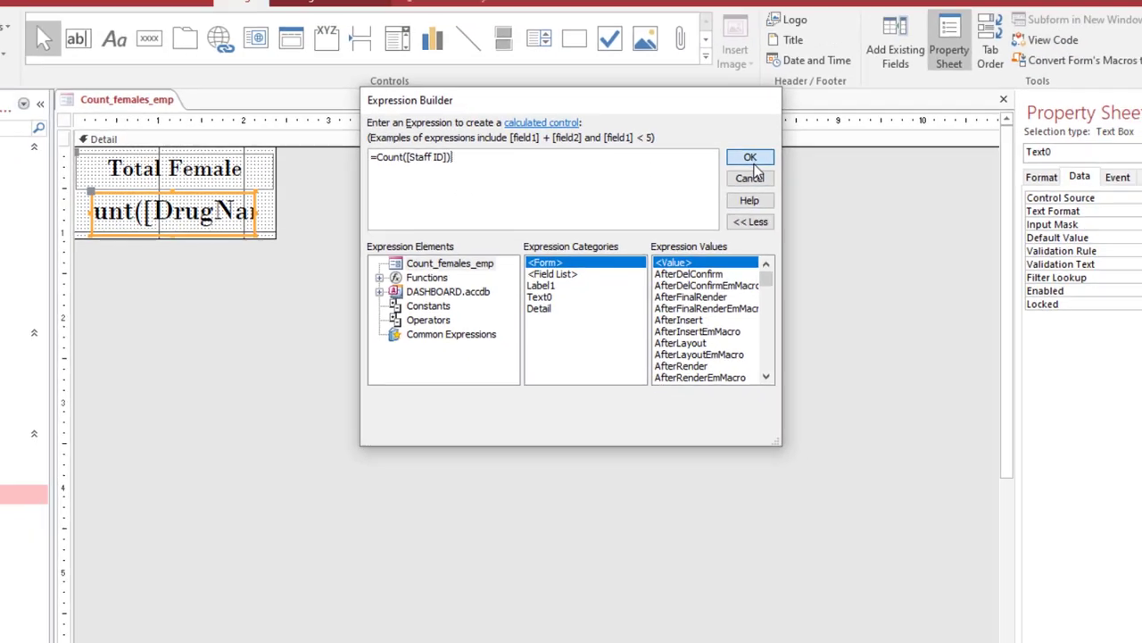
key("Return")
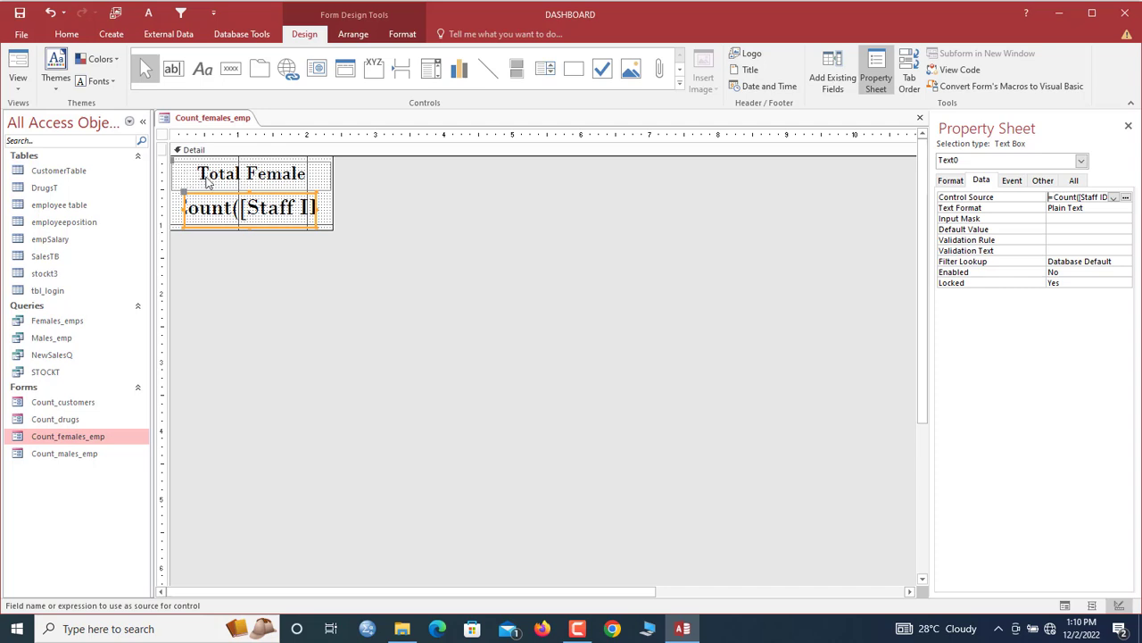
Shift the Total Female label and the count text box slightly left, and widen the text box a little on its left side.
left_click(164, 135)
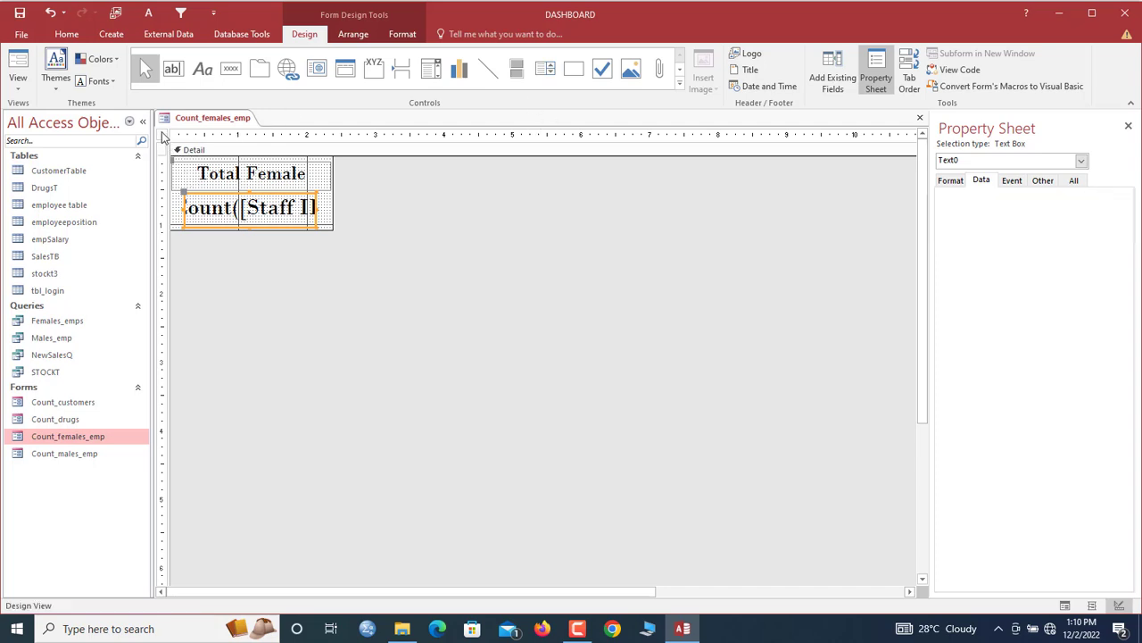
left_click(175, 186)
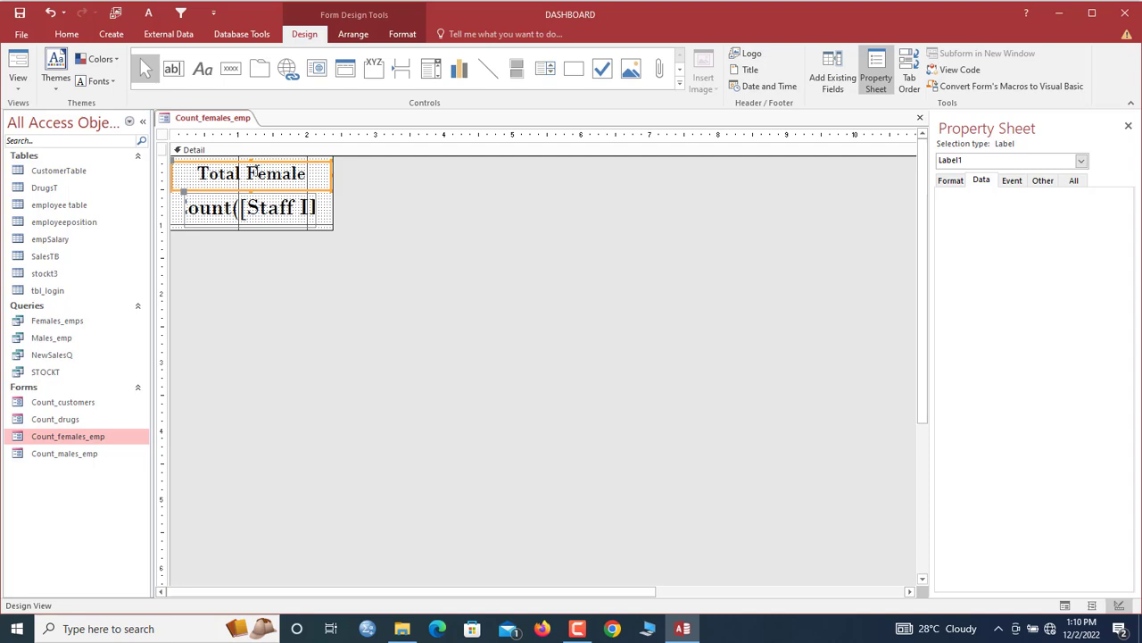
left_click(205, 212)
left_click_drag(204, 209, 202, 208)
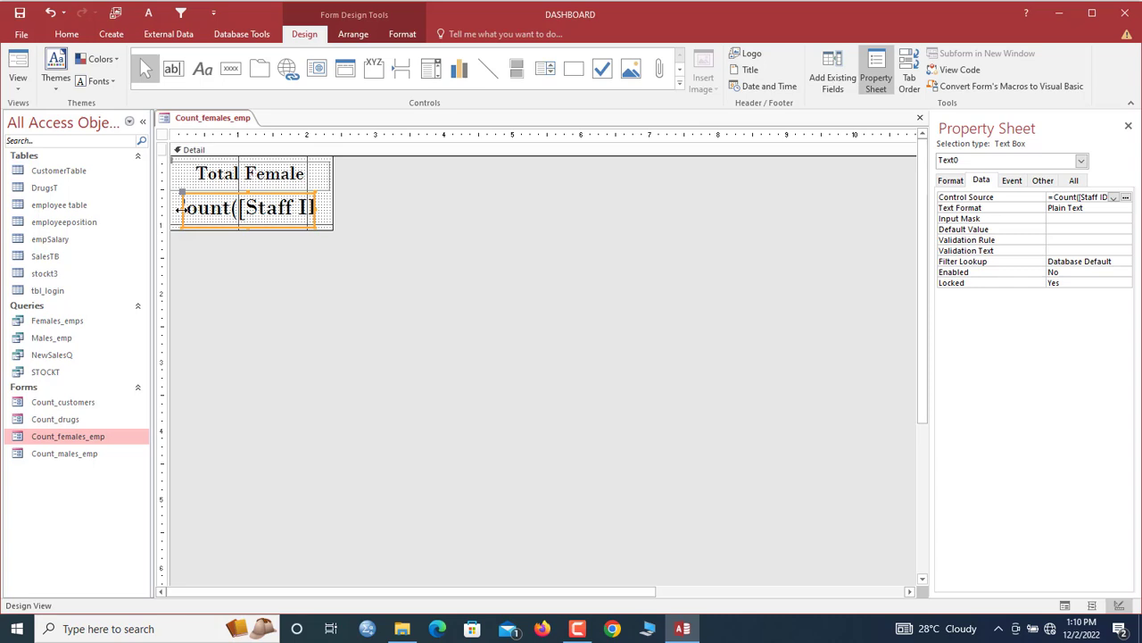
left_click_drag(178, 208, 176, 209)
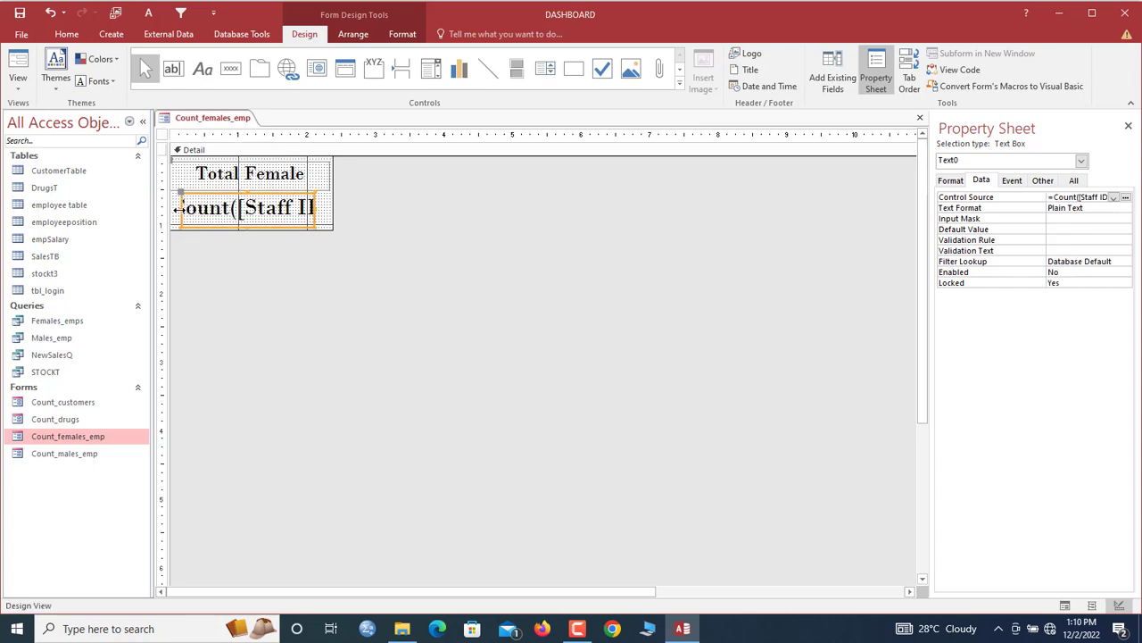
Preview the Count_females_emp form in Form View, and close it.
right_click(183, 117)
left_click(229, 183)
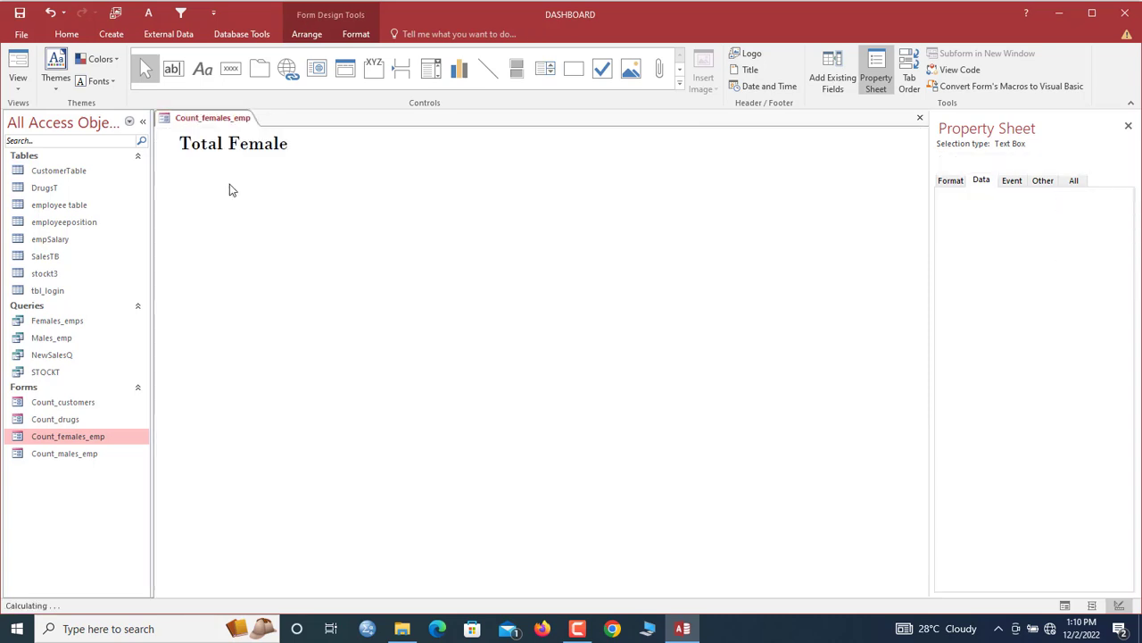
right_click(230, 117)
left_click(256, 146)
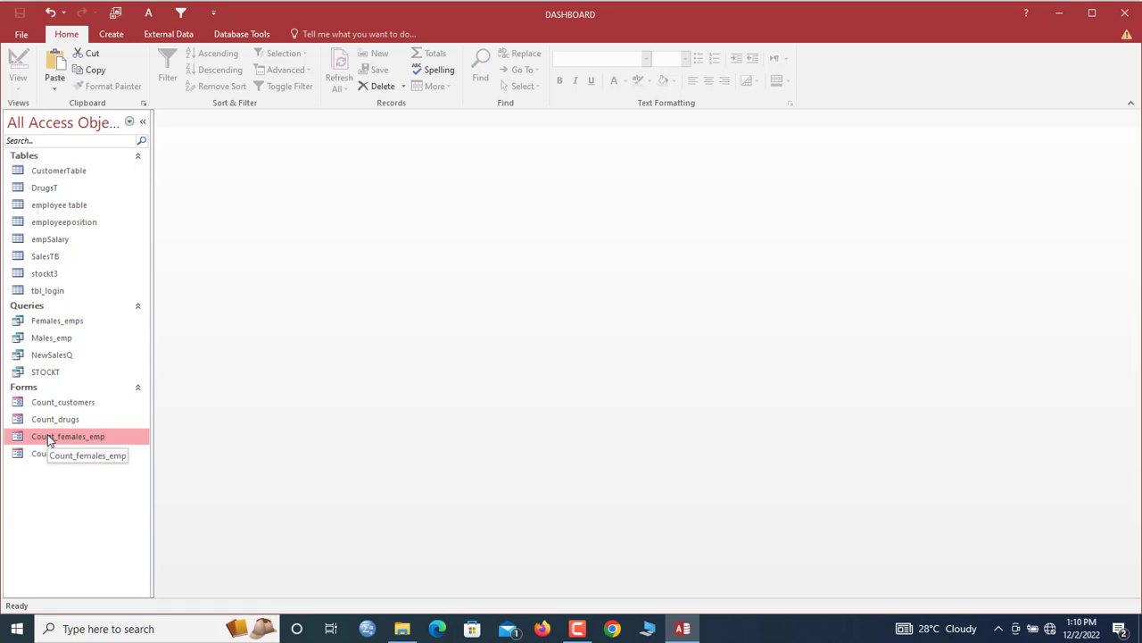
Duplicate the Count_females_emp form under the name Count_males_emp, replacing the existing form of that name.
right_click(49, 439)
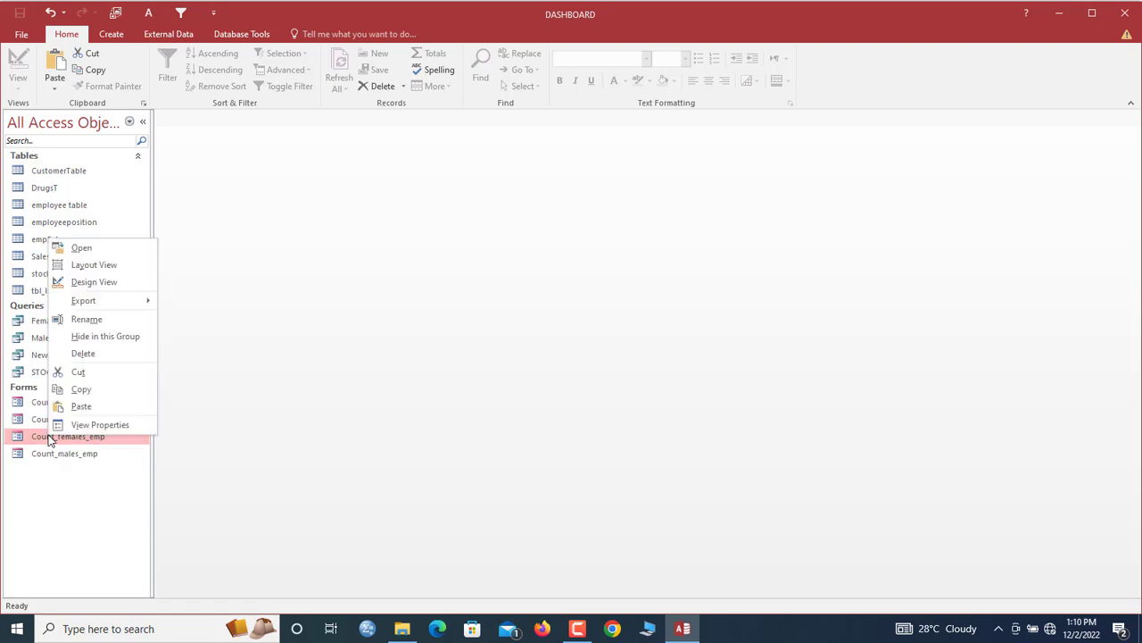
left_click(99, 390)
key("ctrl+v")
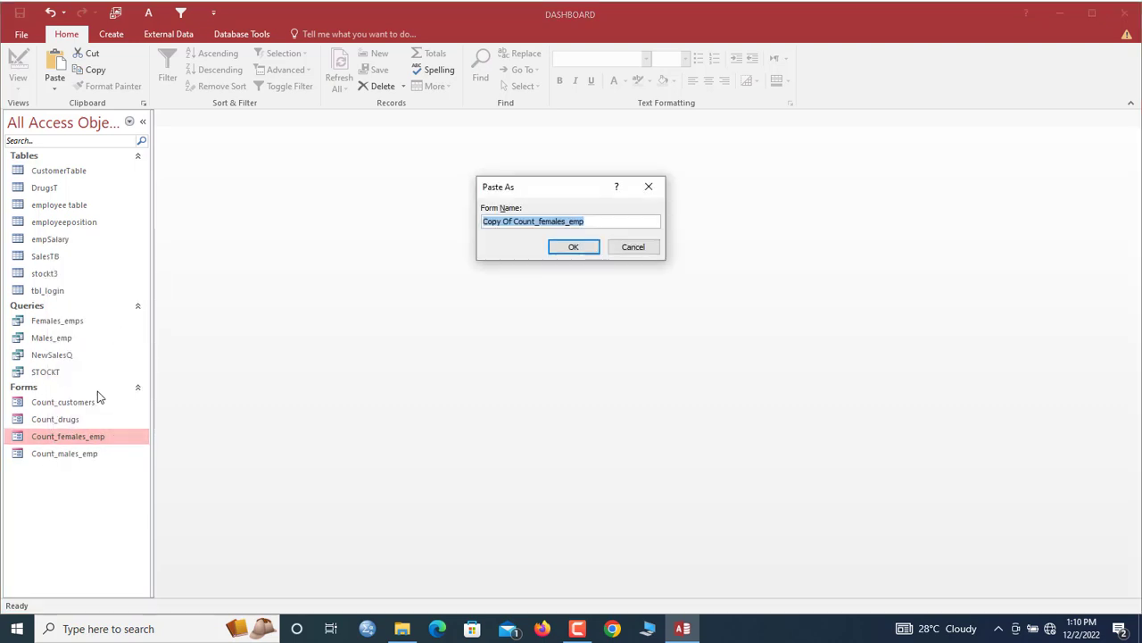
type("Coun")
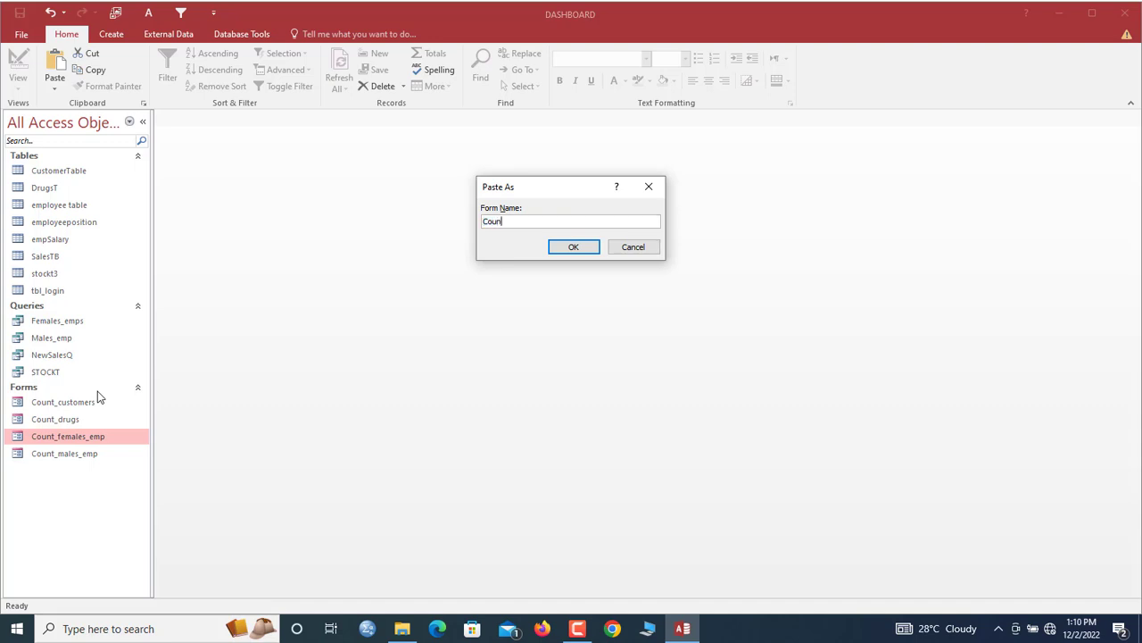
type("t_males_emp")
left_click(572, 253)
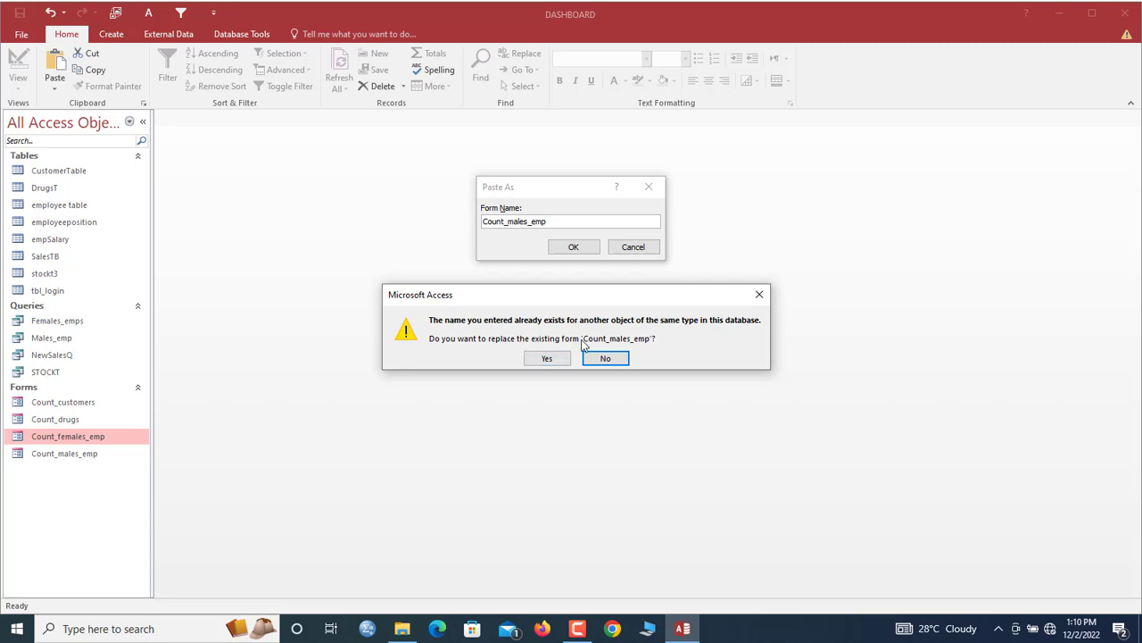
left_click(546, 358)
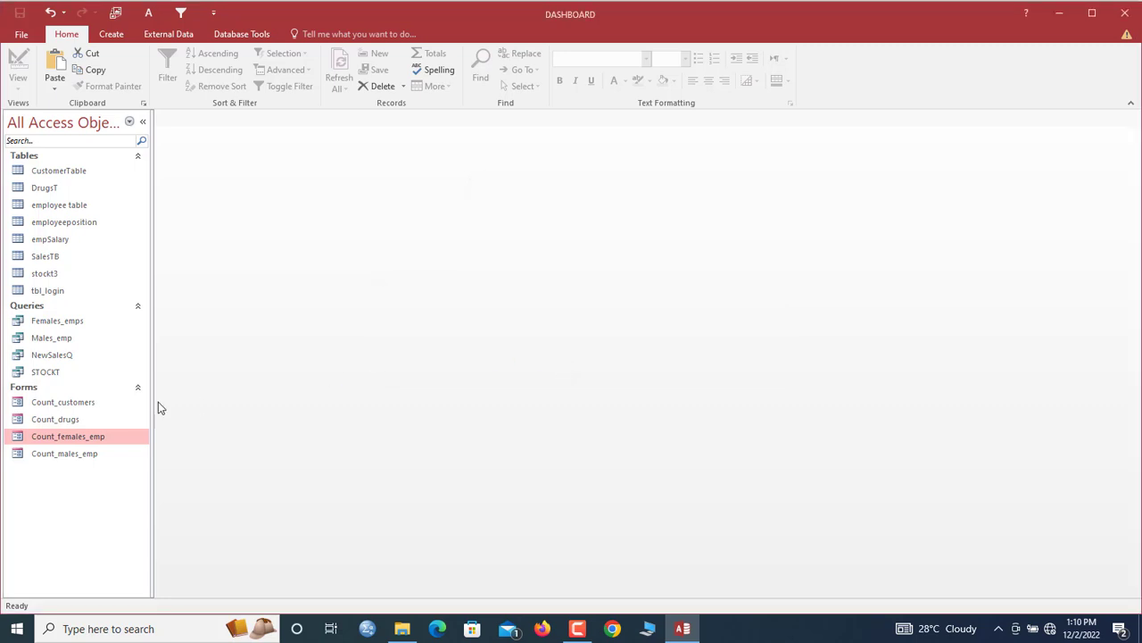
Open the Count_males_emp form in Design View and inspect the expression in its count text box.
left_click(84, 452)
right_click(81, 452)
left_click(163, 299)
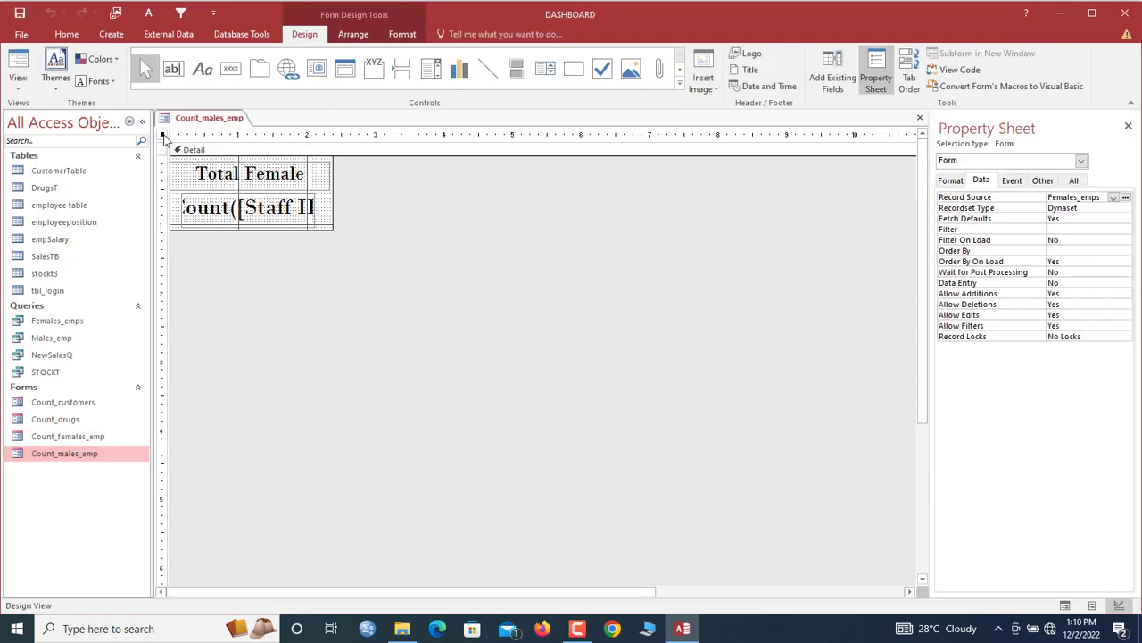
left_click(292, 215)
left_click(290, 213)
double_click(290, 208)
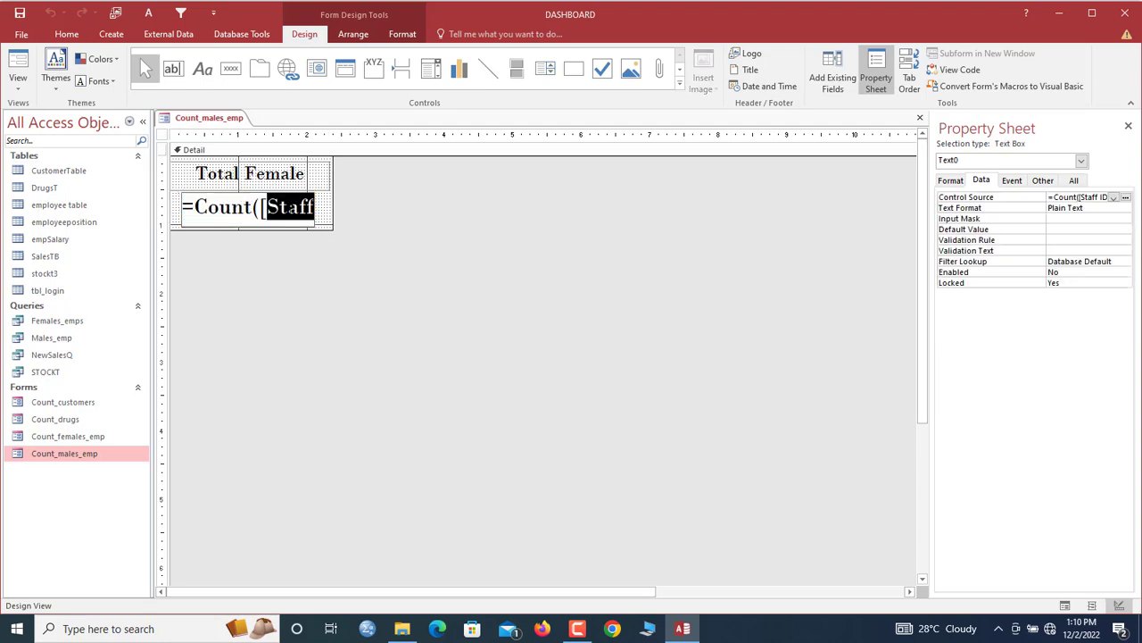
left_click(296, 208)
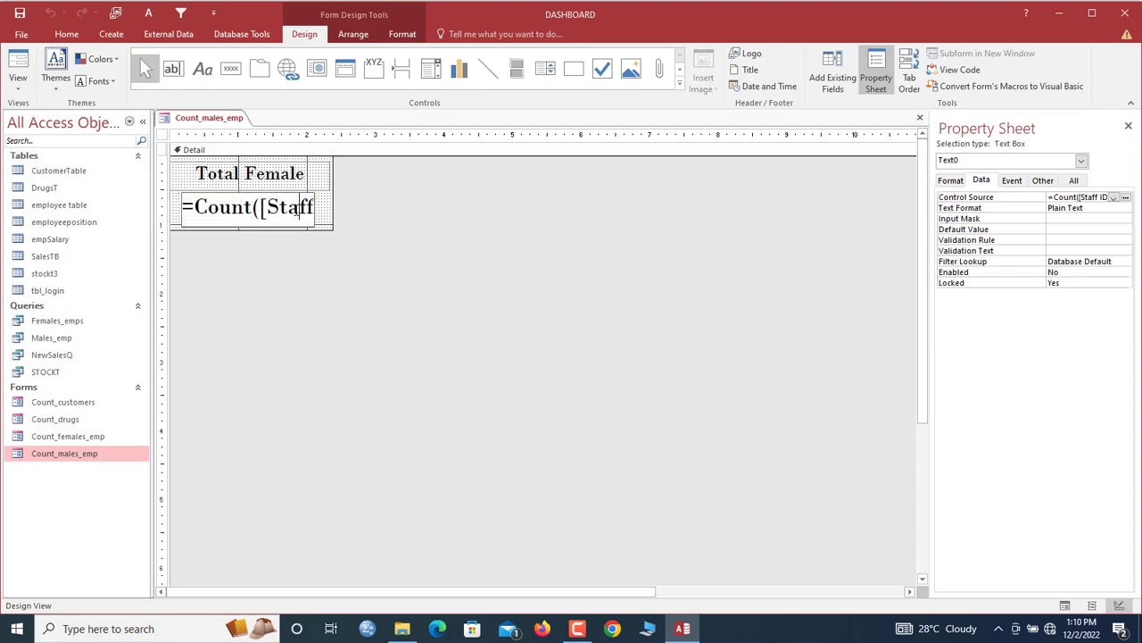
Open the Males_emp query to check its fields and records, and close it.
left_click(54, 342)
double_click(54, 342)
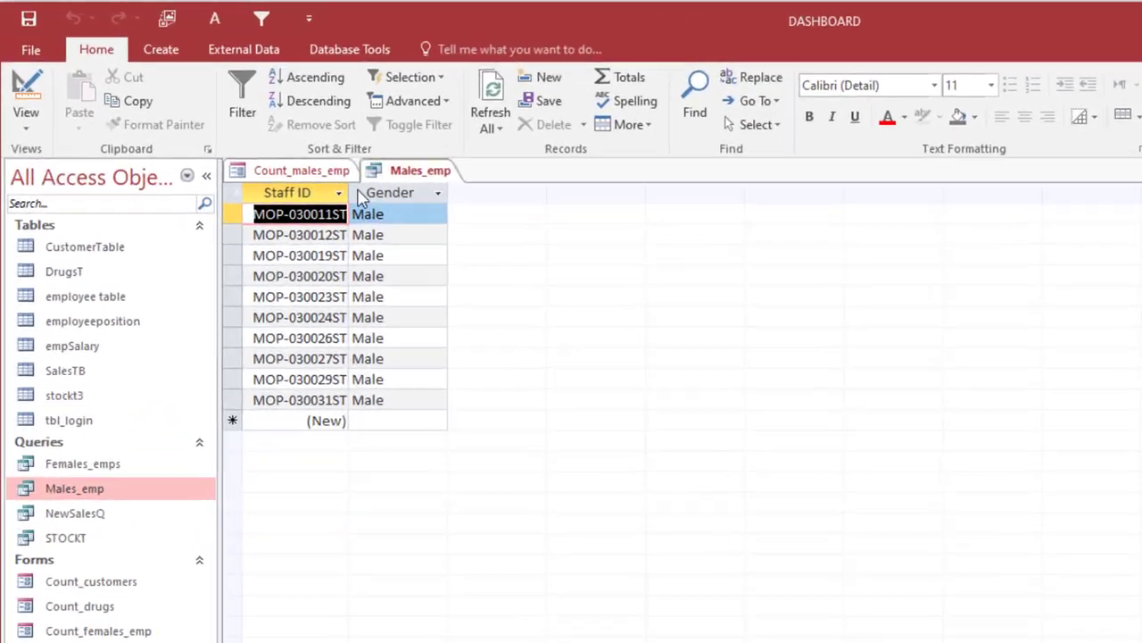
right_click(427, 190)
left_click(455, 223)
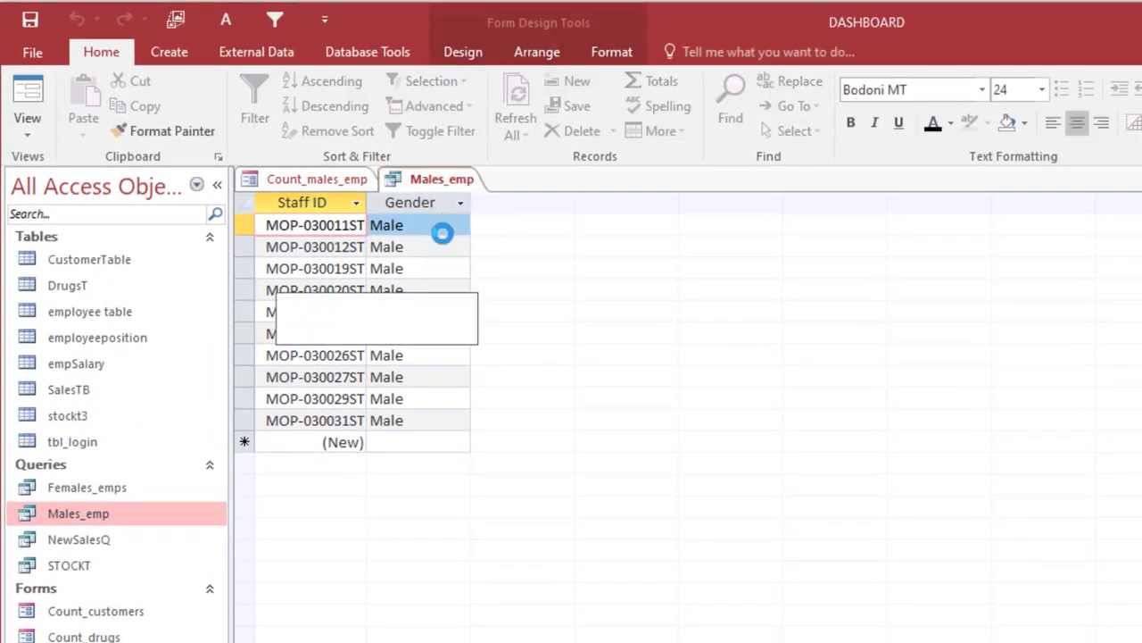
Set the record source of the Count_males_emp form to the Males_emp query.
double_click(249, 208)
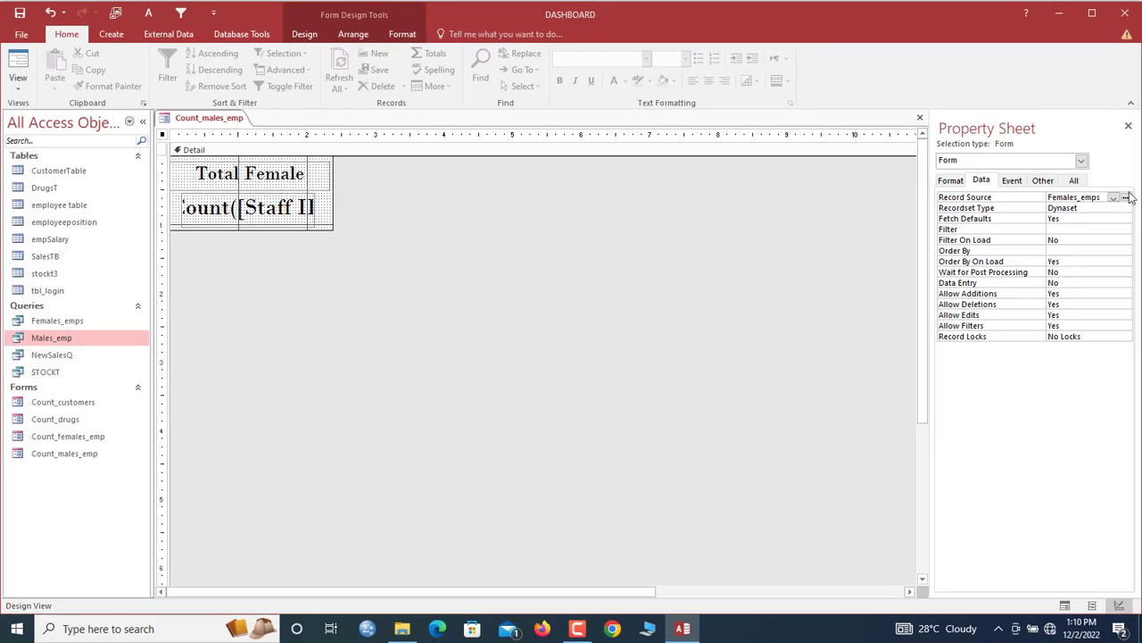
left_click(1114, 197)
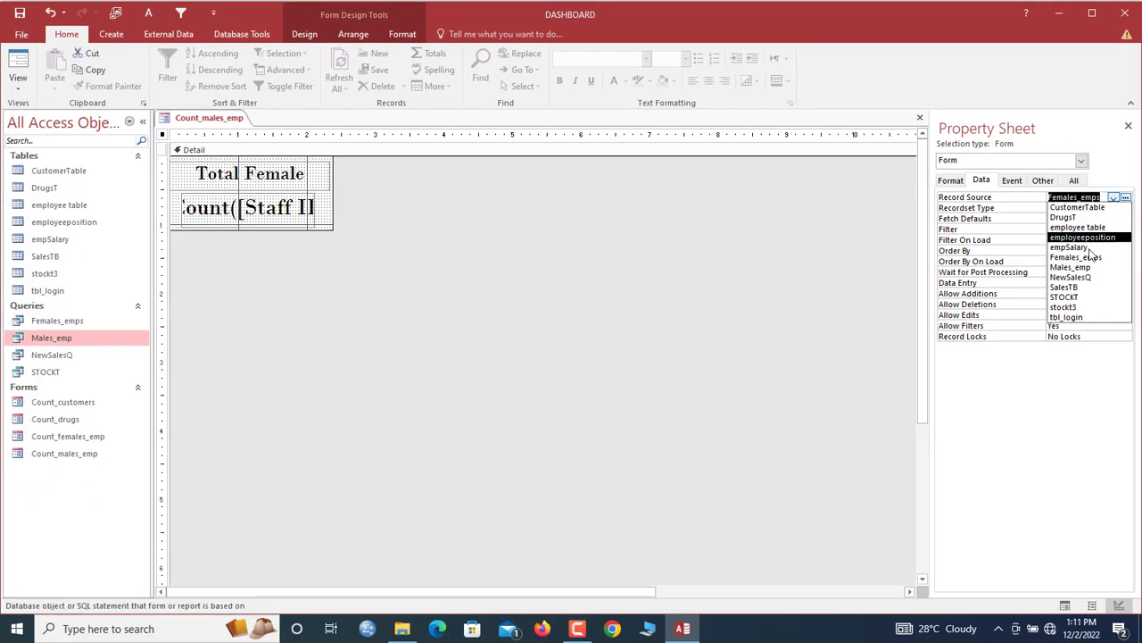
left_click(1080, 268)
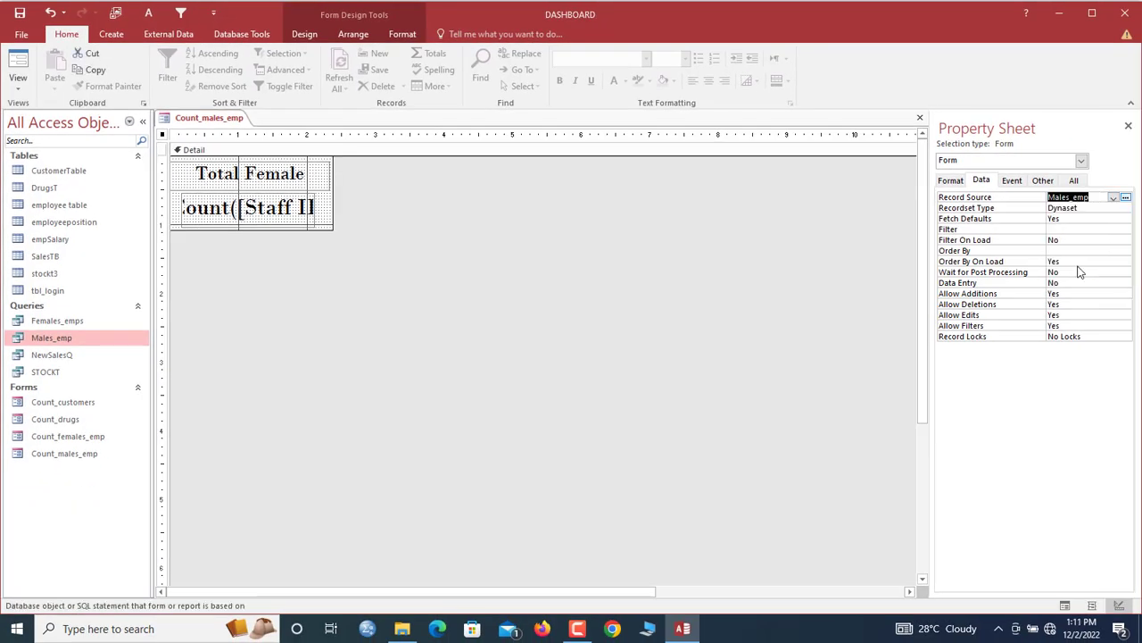
Change the form's heading label text to Total Males.
left_click(282, 174)
left_click(275, 174)
double_click(268, 175)
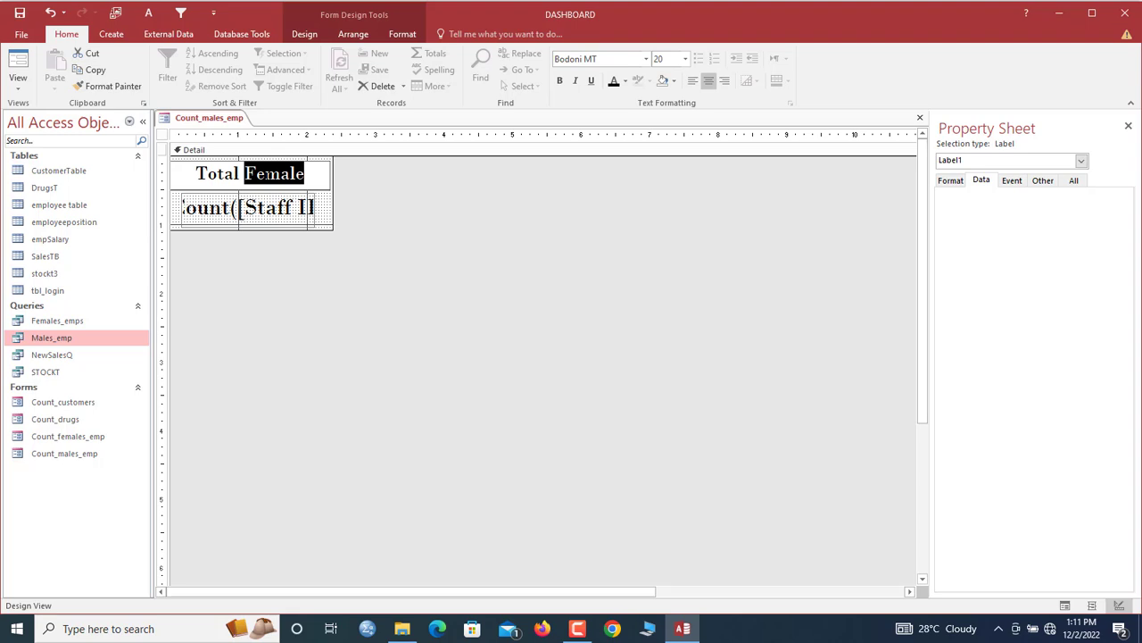
type("Males")
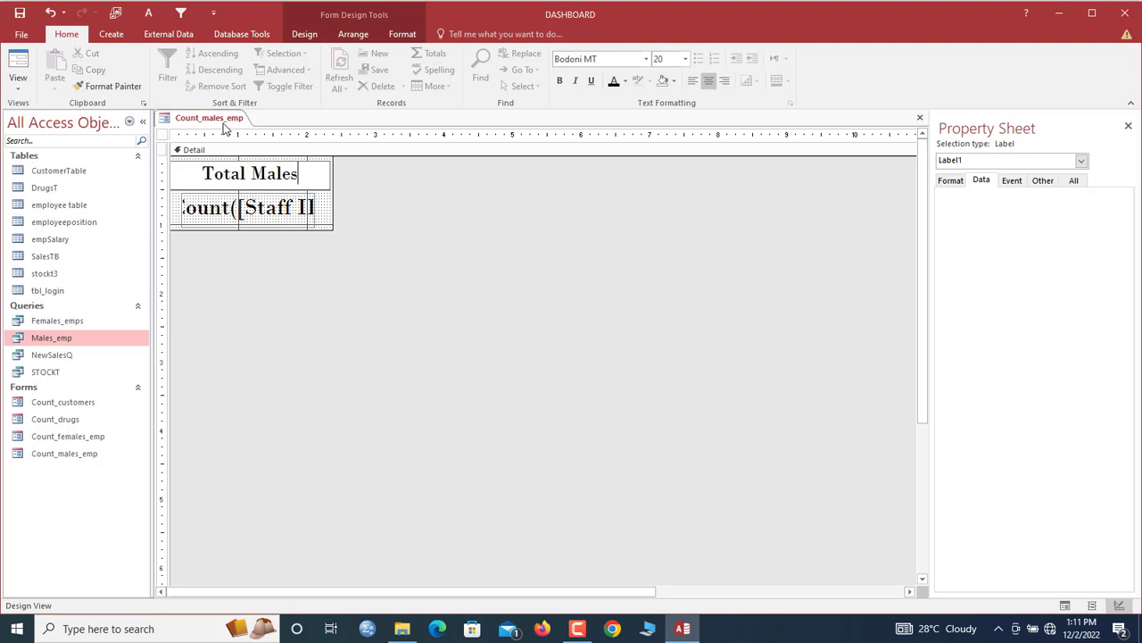
Preview the Count_males_emp form in Form View, and close it.
right_click(230, 121)
left_click(256, 190)
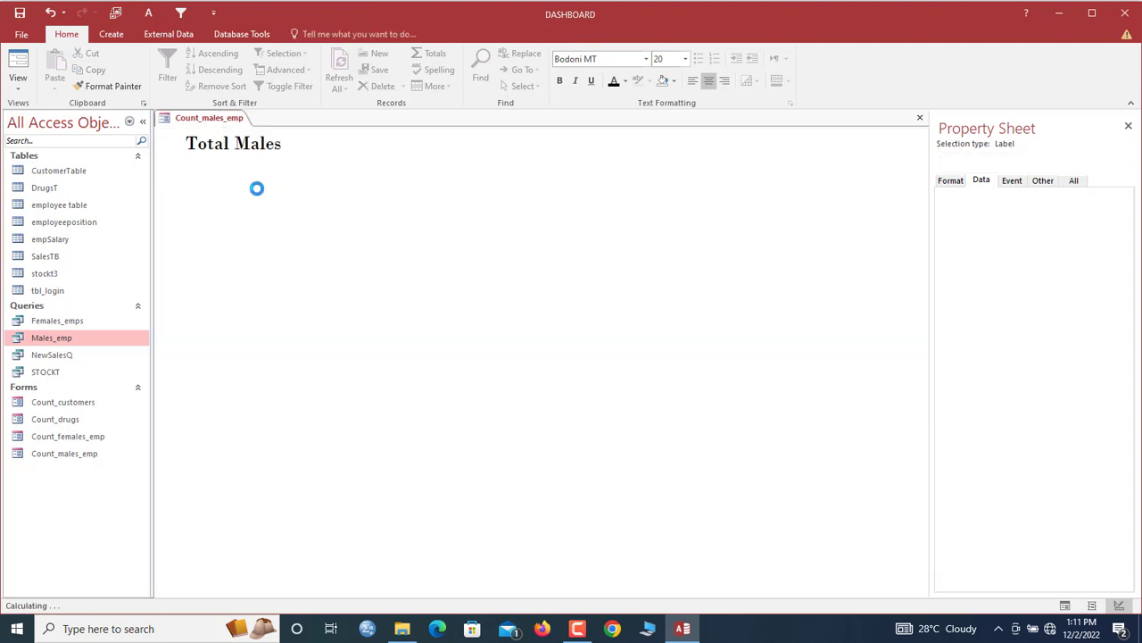
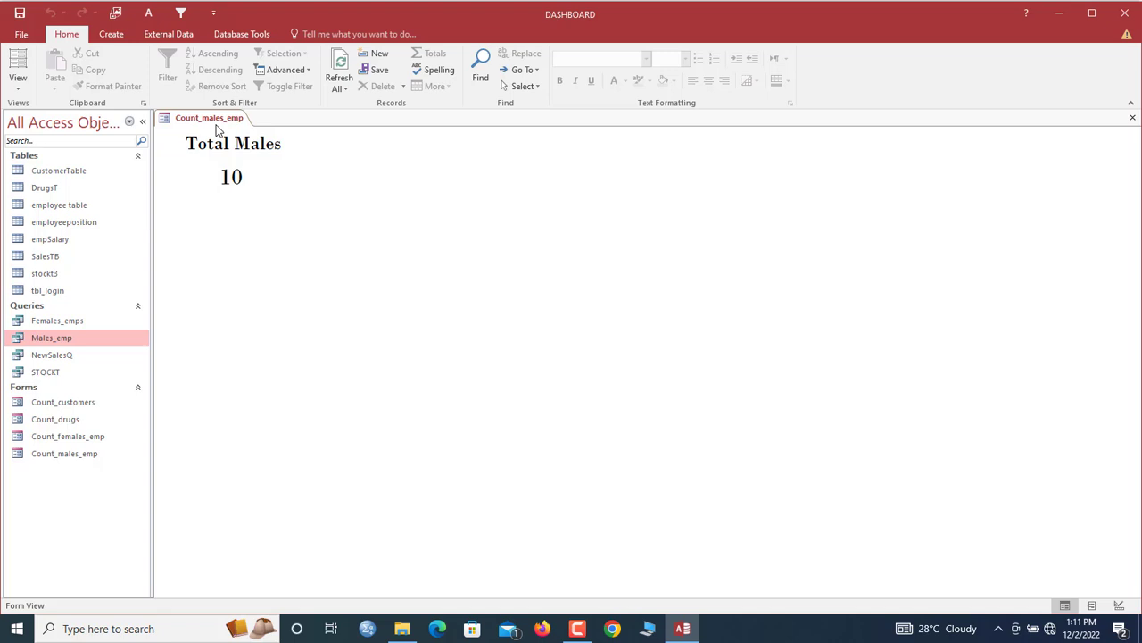
right_click(216, 125)
left_click(221, 124)
right_click(223, 125)
left_click(254, 151)
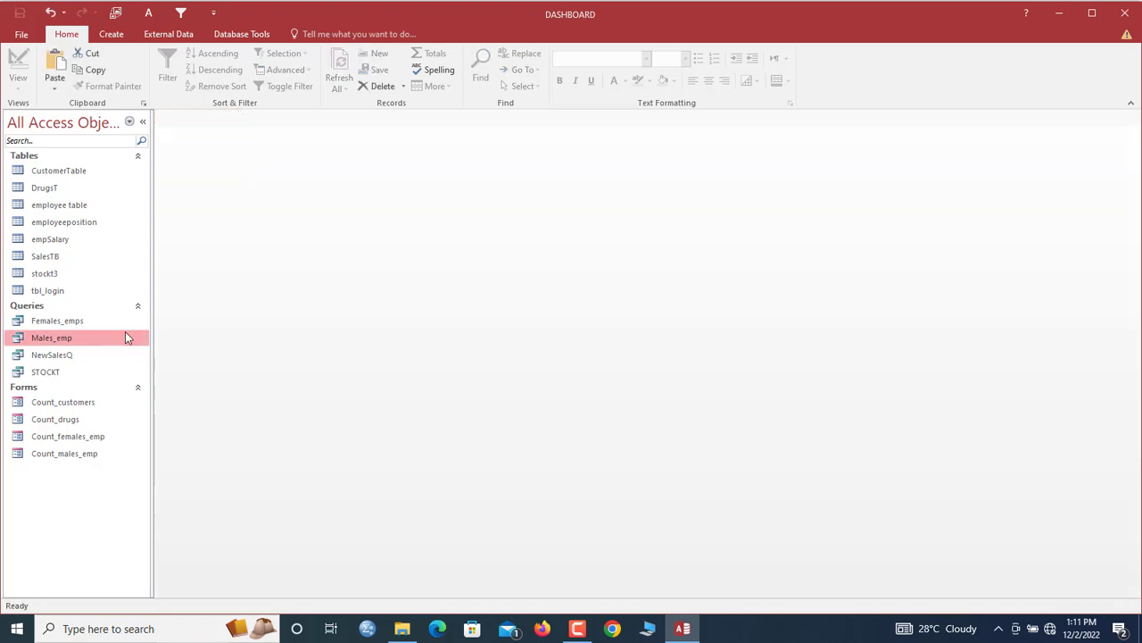
Open the tbl_login table to look over its user records, and close it.
left_click(57, 295)
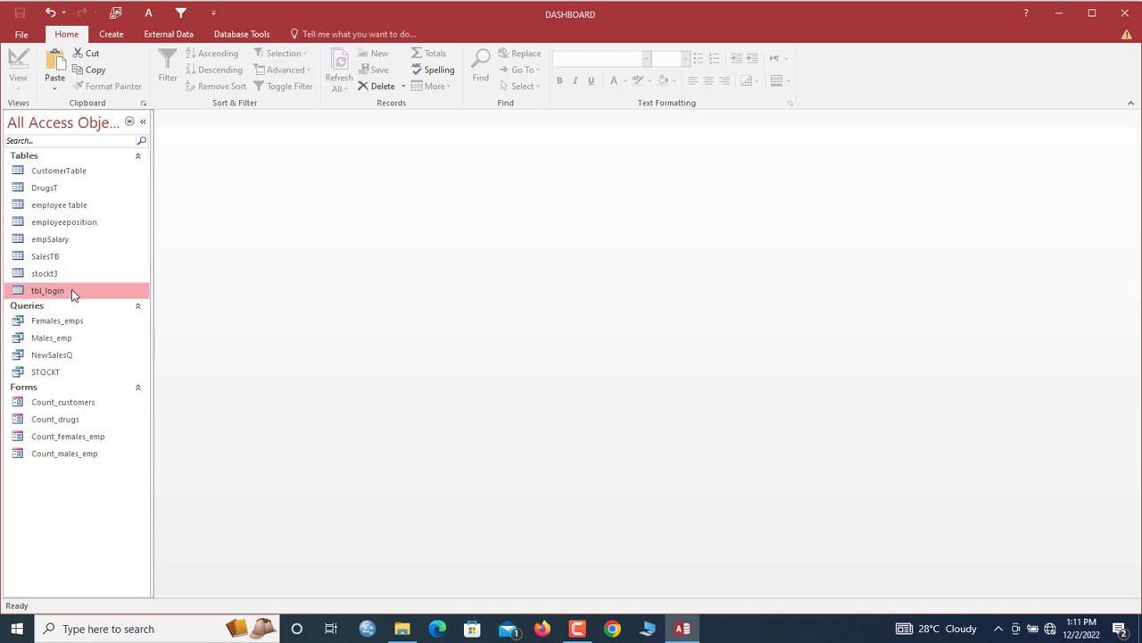
double_click(72, 290)
right_click(201, 120)
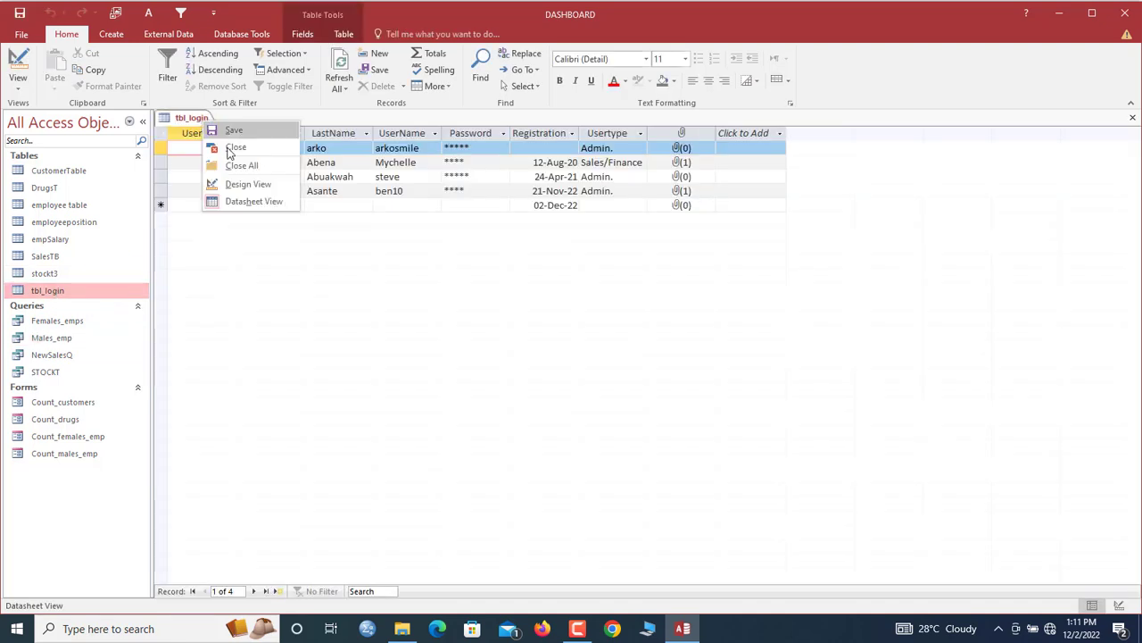
left_click(230, 151)
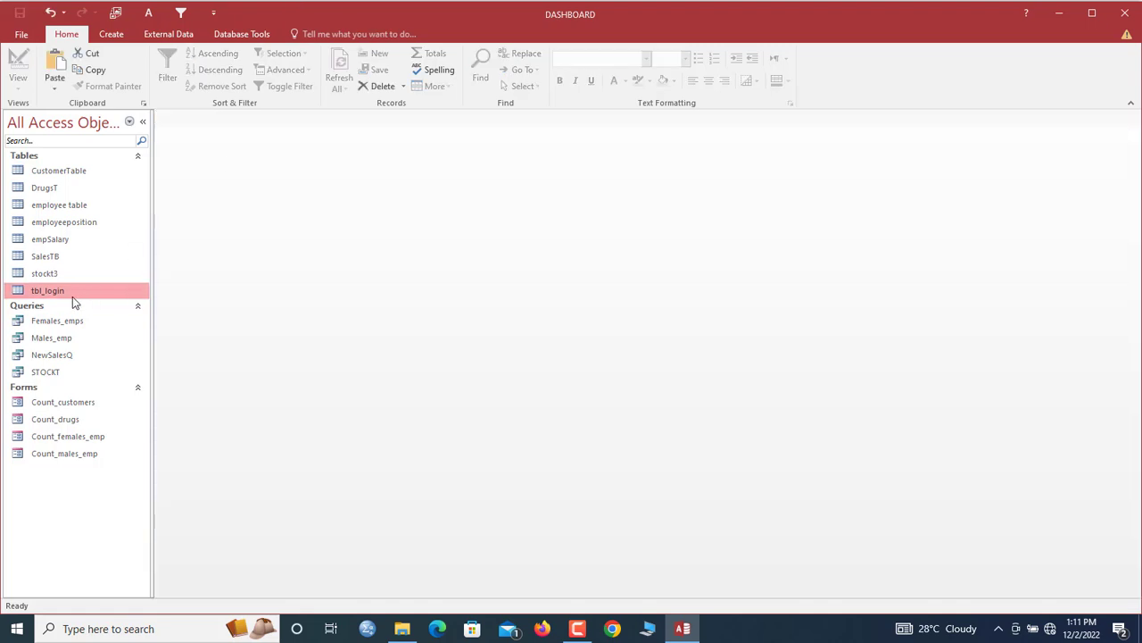
Duplicate the Count_males_emp form under the name Count_users.
left_click(64, 456)
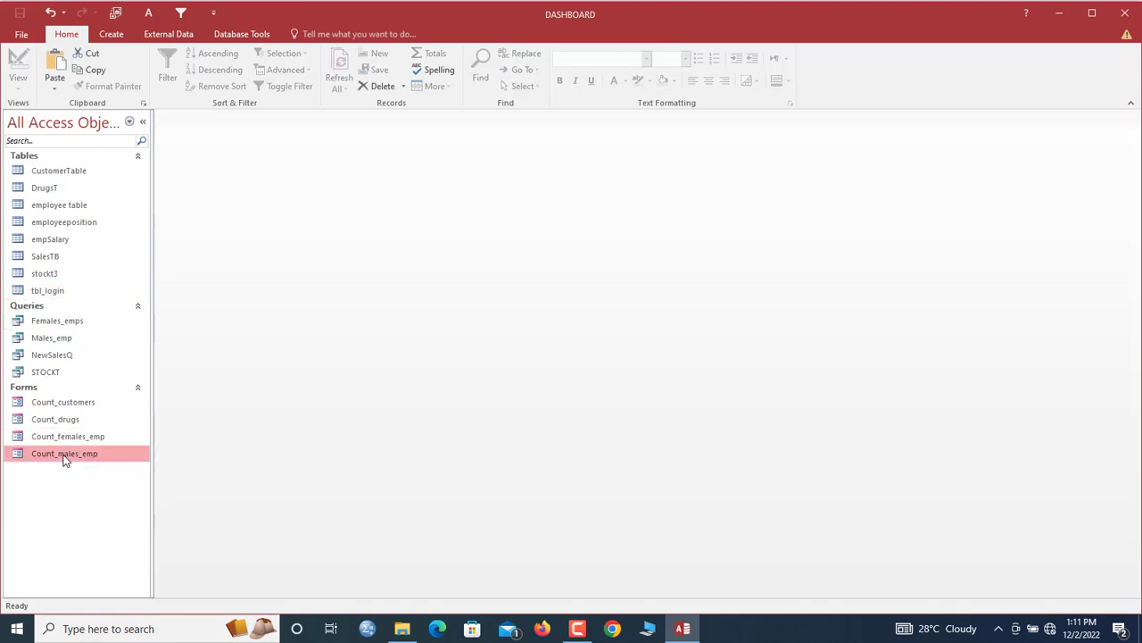
key("ctrl+c")
key("ctrl+v")
type("Cou")
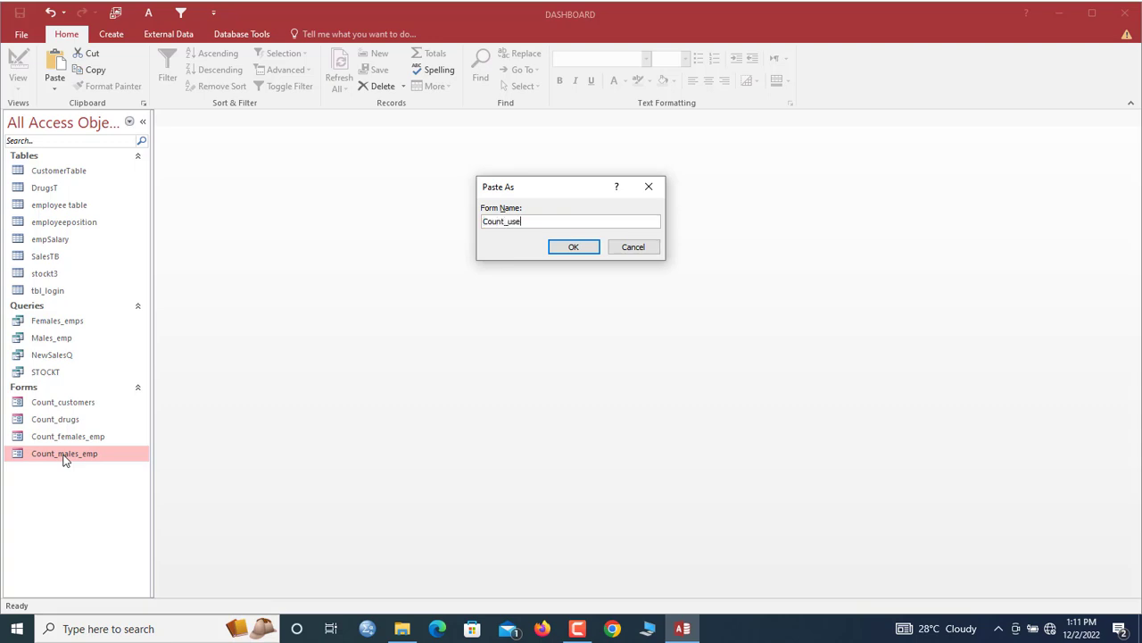
key("Return")
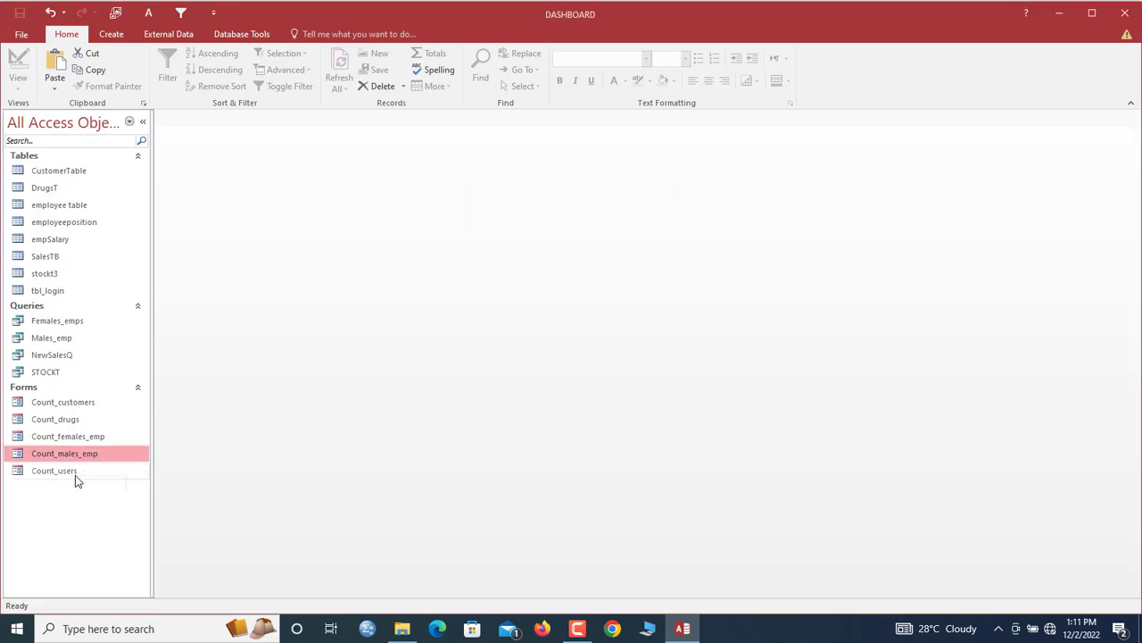
Open the Count_users form in Design View and change its heading label to No. of users.
left_click(76, 479)
right_click(75, 481)
left_click(143, 319)
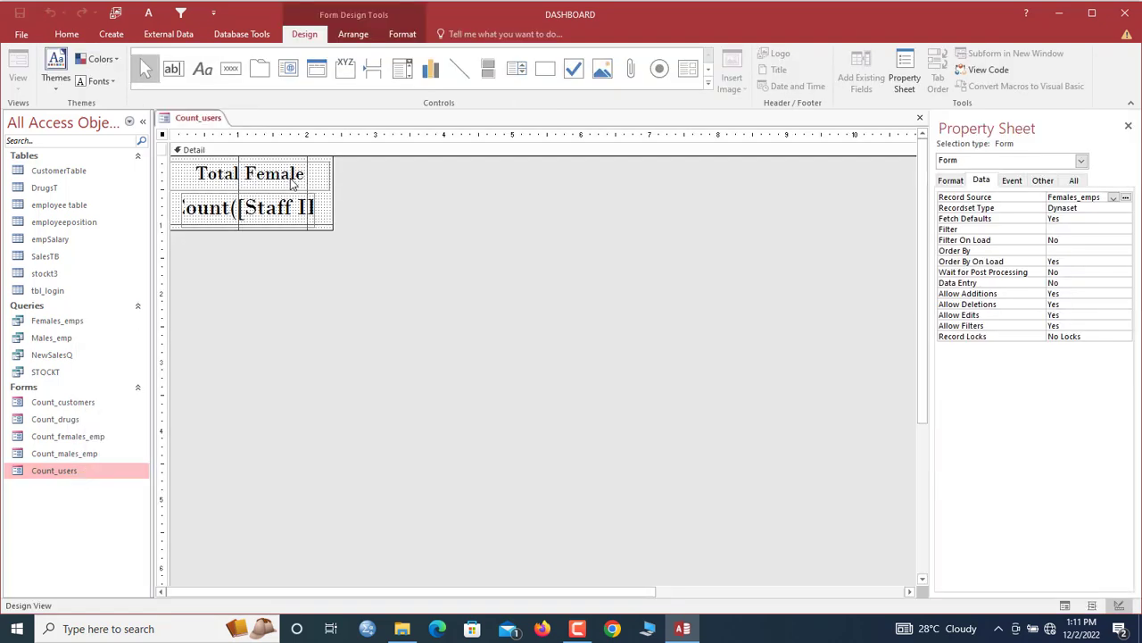
left_click(293, 183)
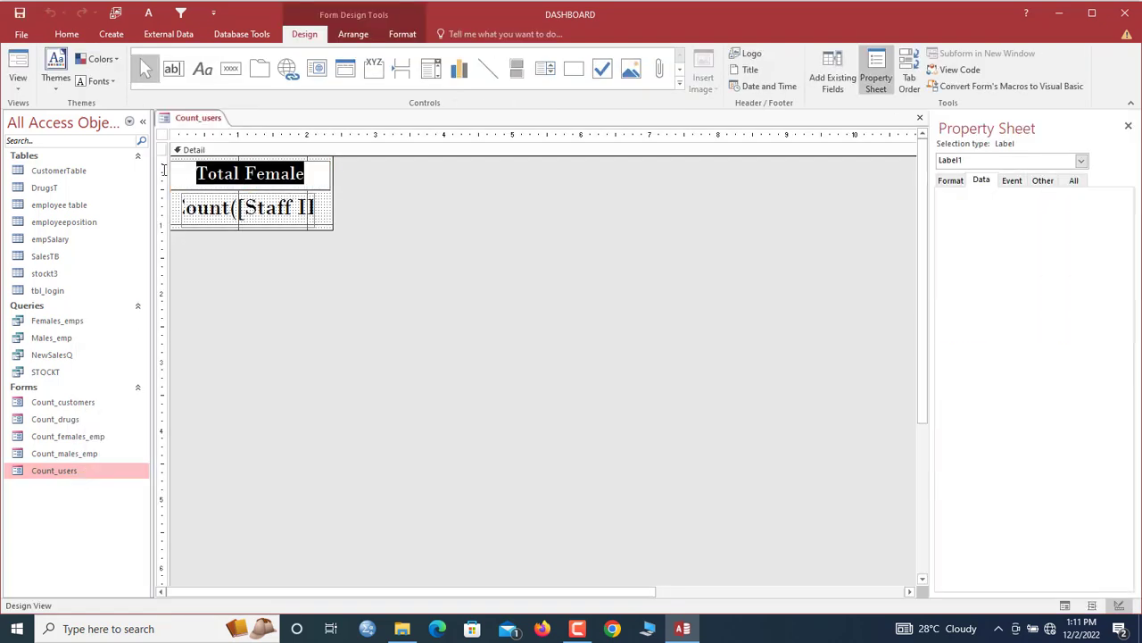
type("No. of ")
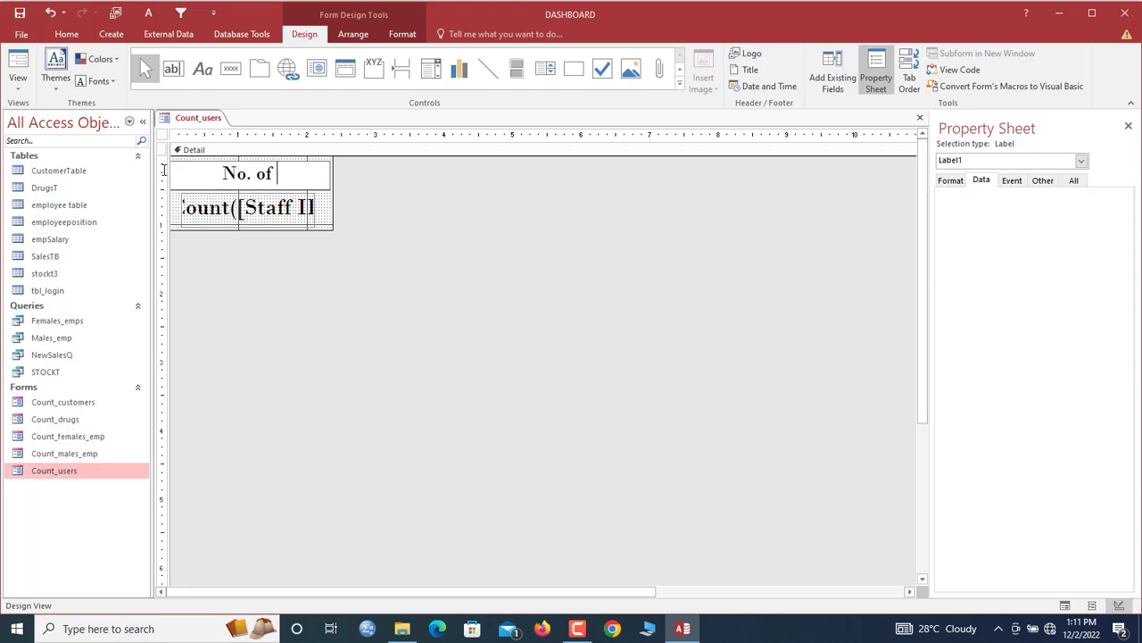
type("users")
Set the record source of the Count_users form to the tbl_login table.
left_click(200, 205)
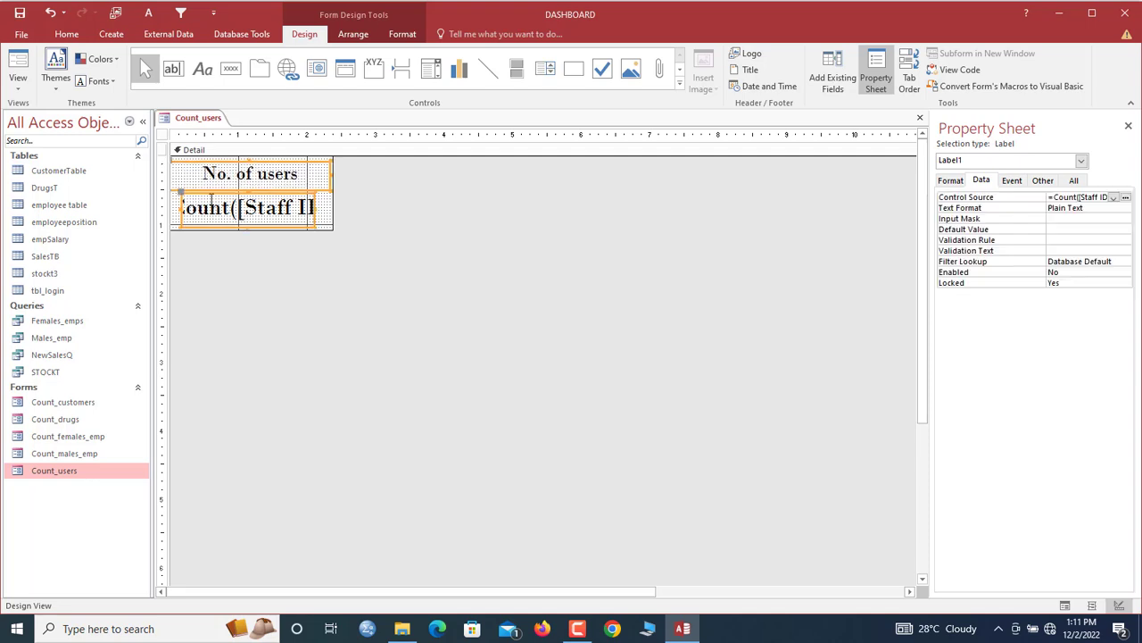
left_click(212, 187)
left_click(215, 203)
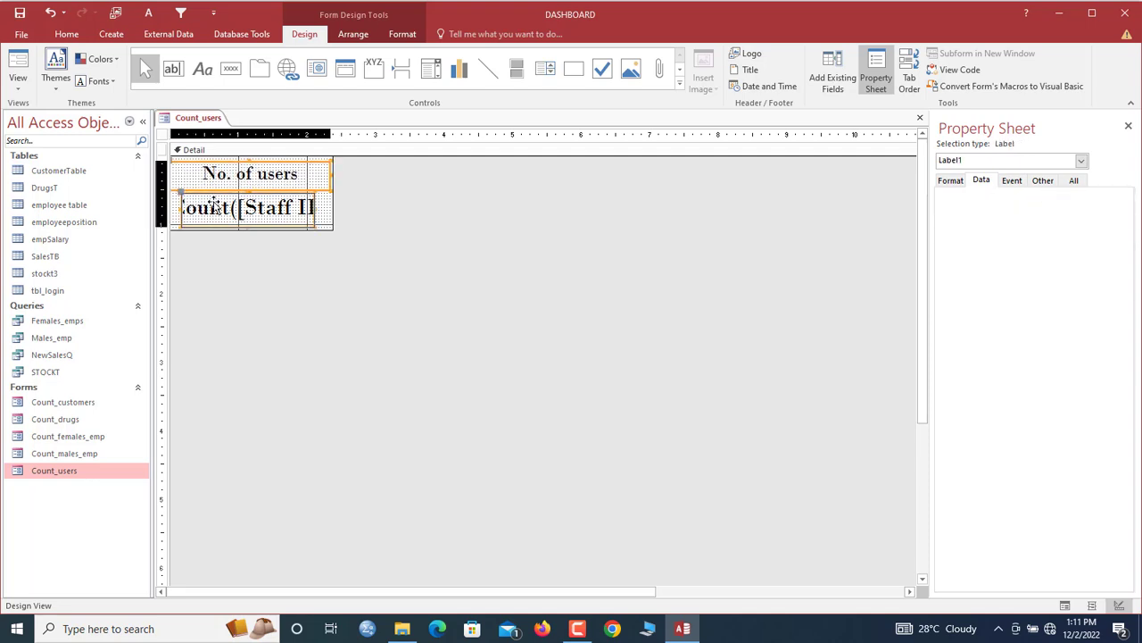
left_click(162, 135)
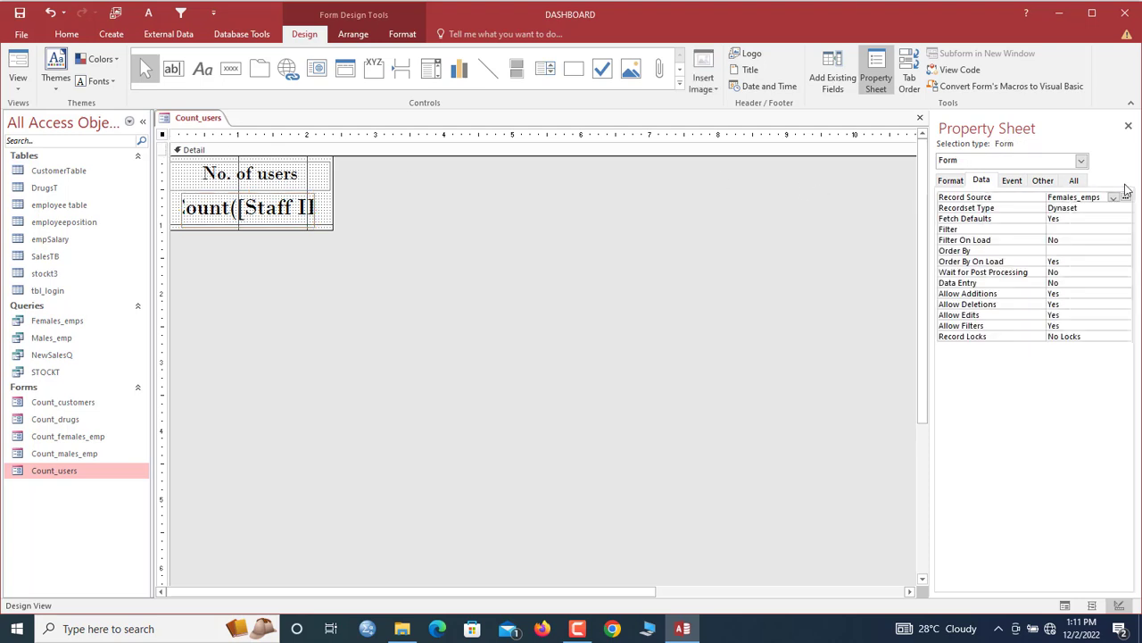
left_click(1113, 197)
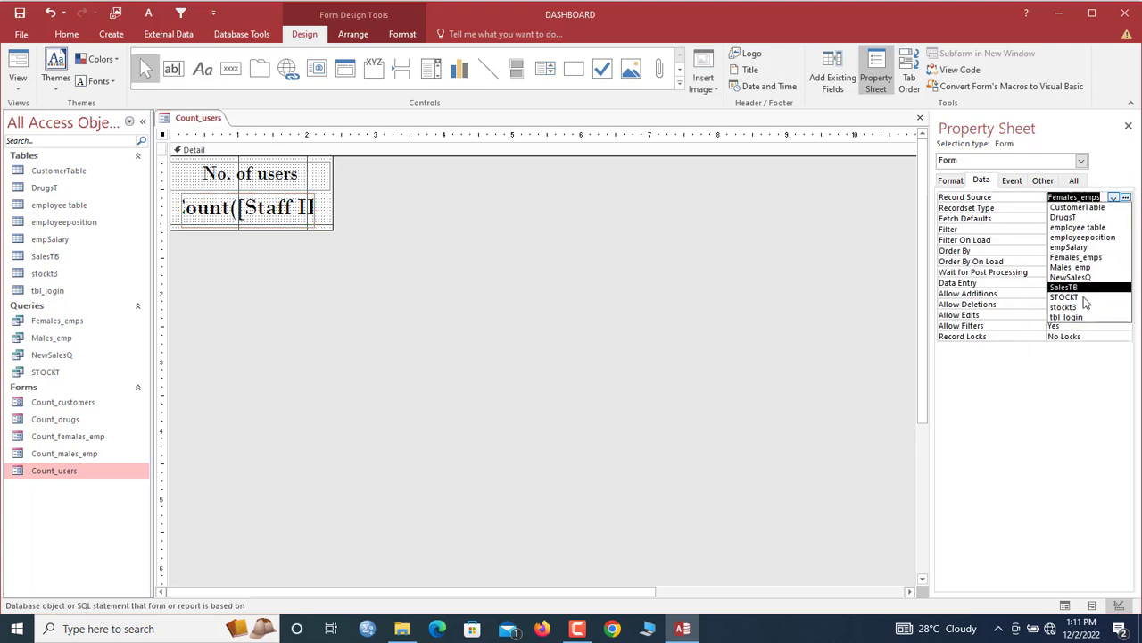
left_click(1071, 317)
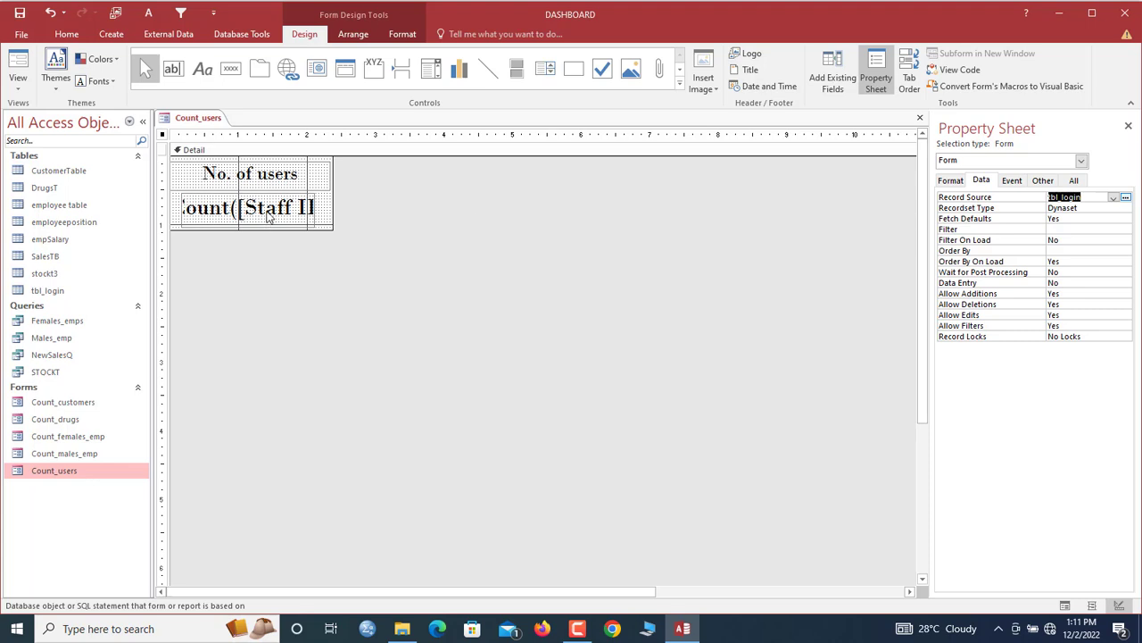
Set the control source of the count text box on the Count_users form to =Count([UserID]).
left_click(271, 217)
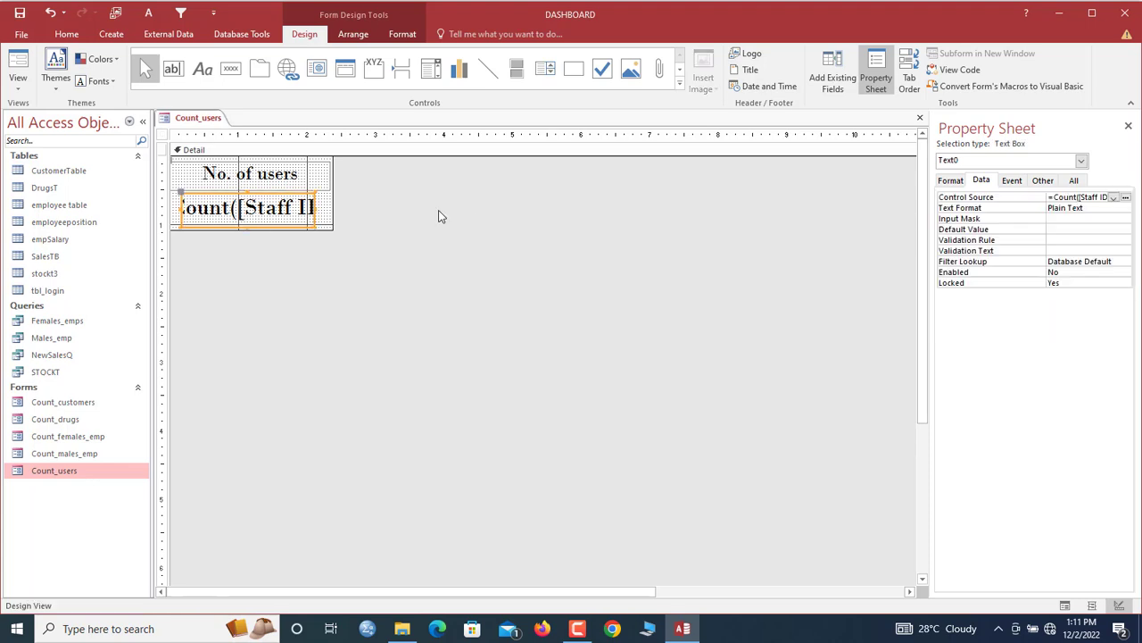
left_click(1125, 197)
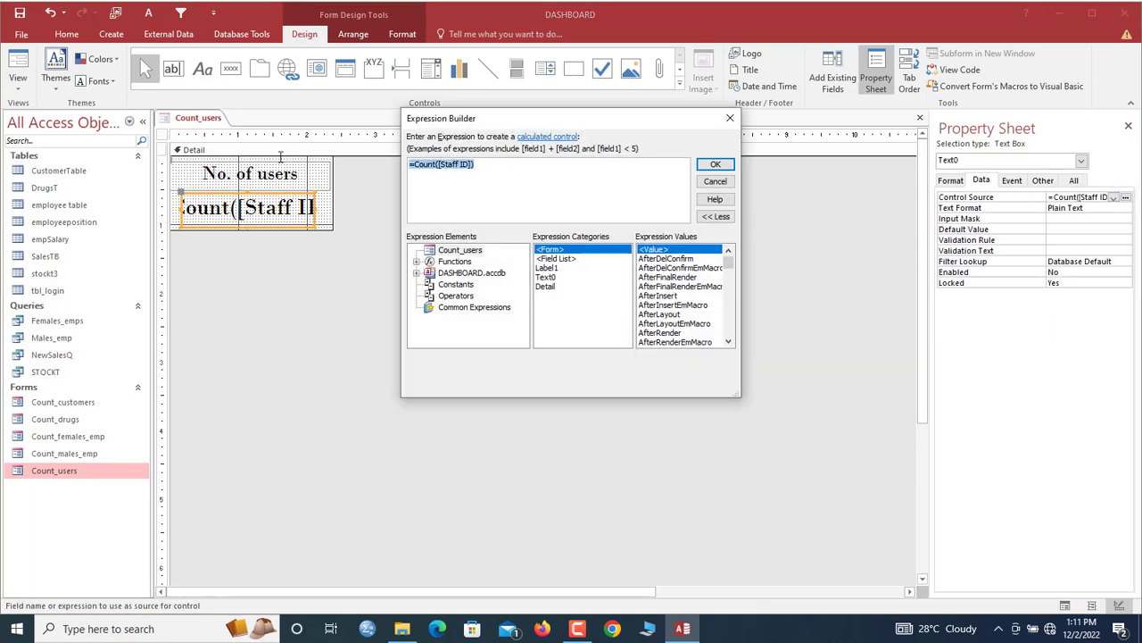
type("=cou")
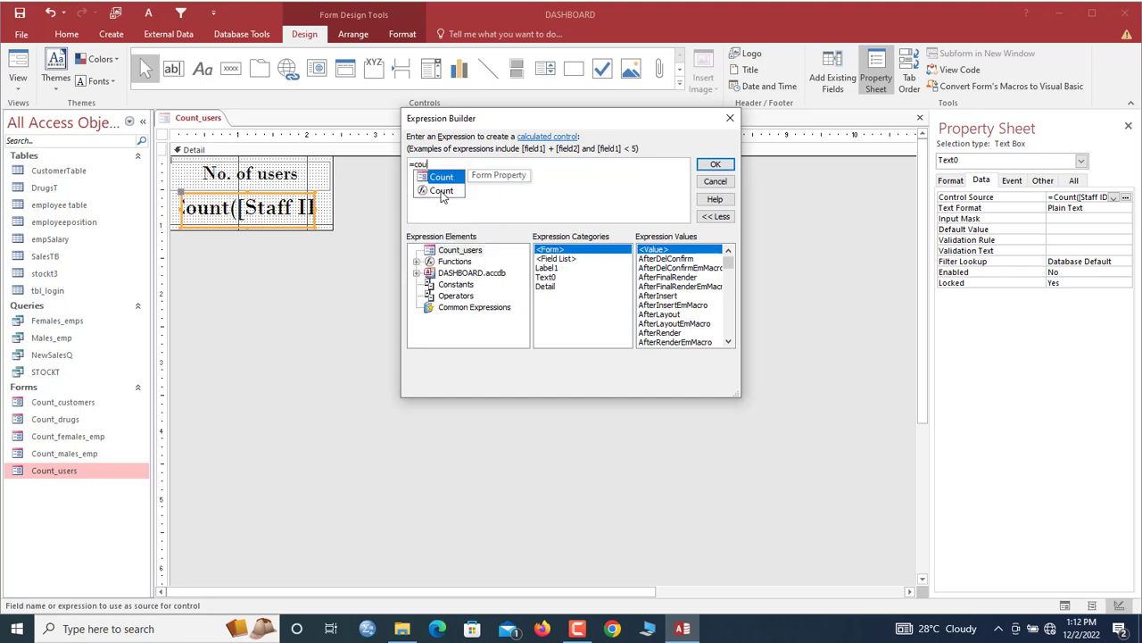
double_click(441, 191)
type("user")
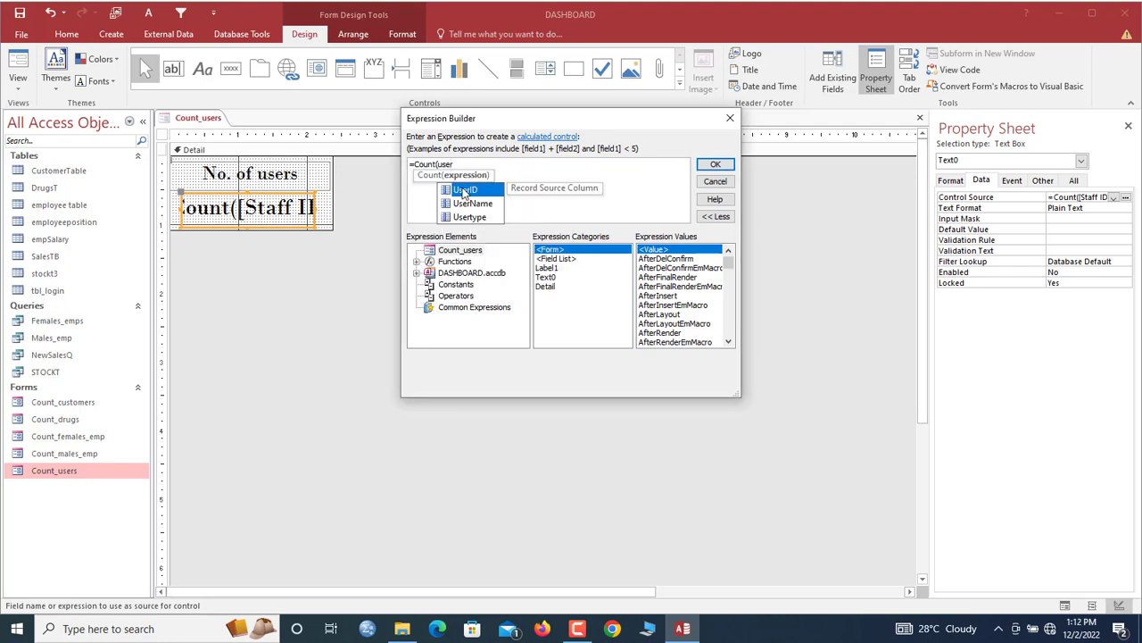
double_click(463, 191)
type(")")
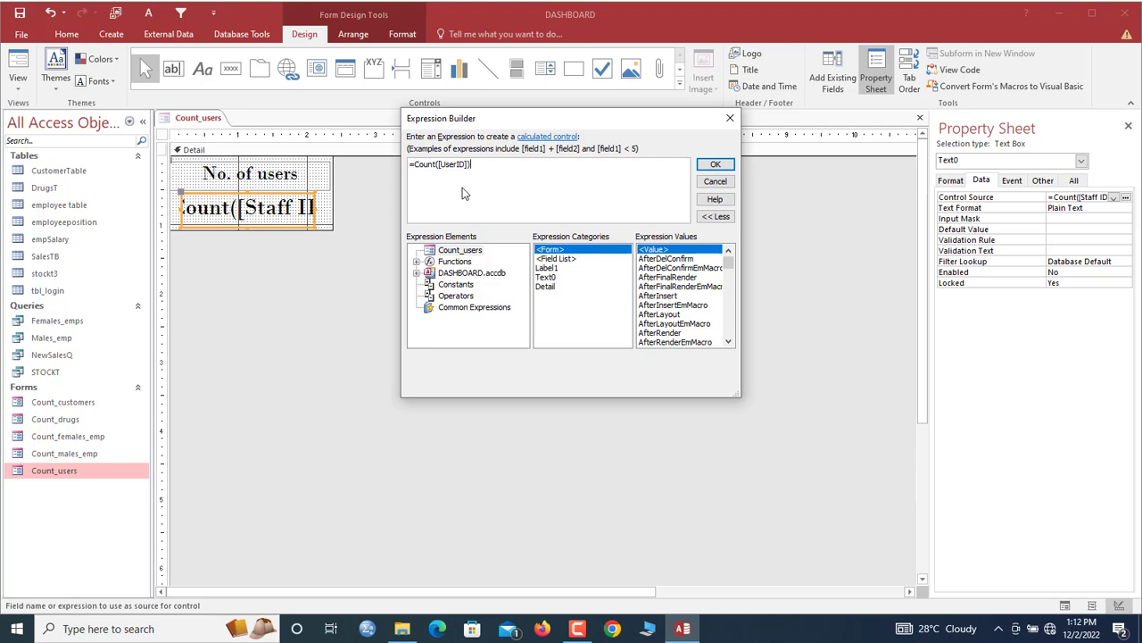
left_click(715, 164)
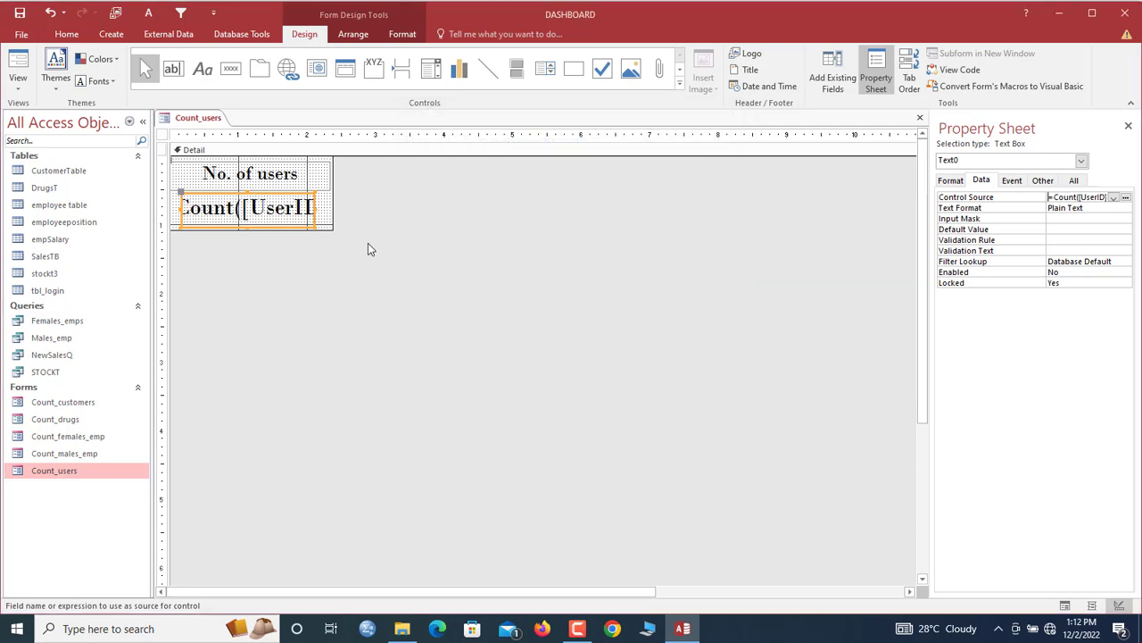
Insert the picture 77-775464_driver-icon-white-png-no-background-transparent-png from the RAINDANCE DB_2 pictures folder just before the No. of users heading.
left_click(225, 175)
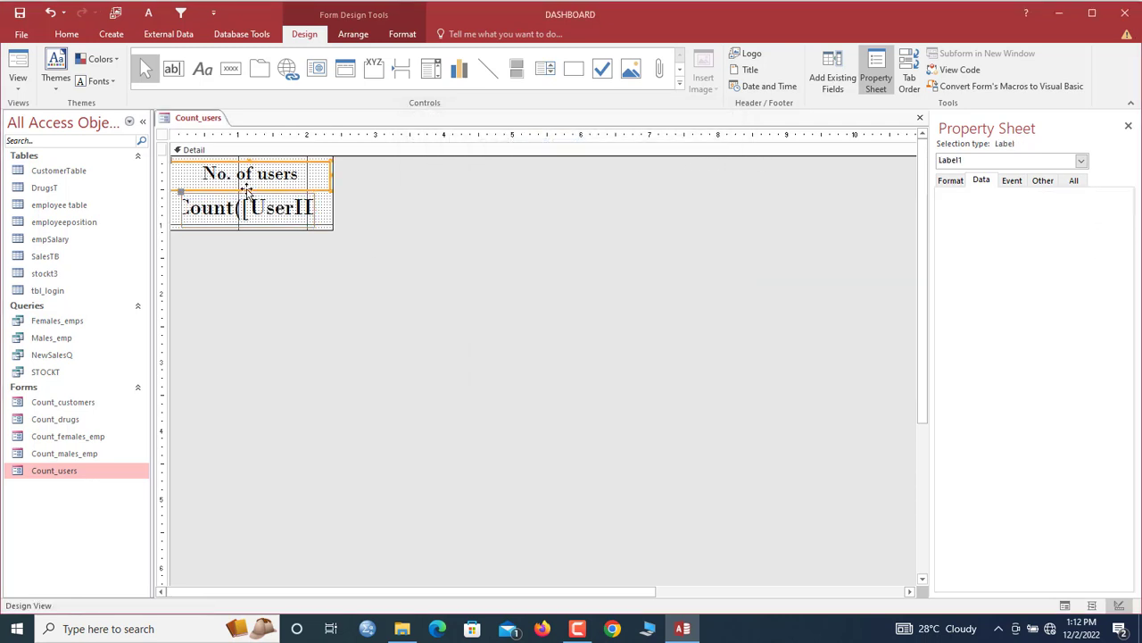
left_click(176, 225)
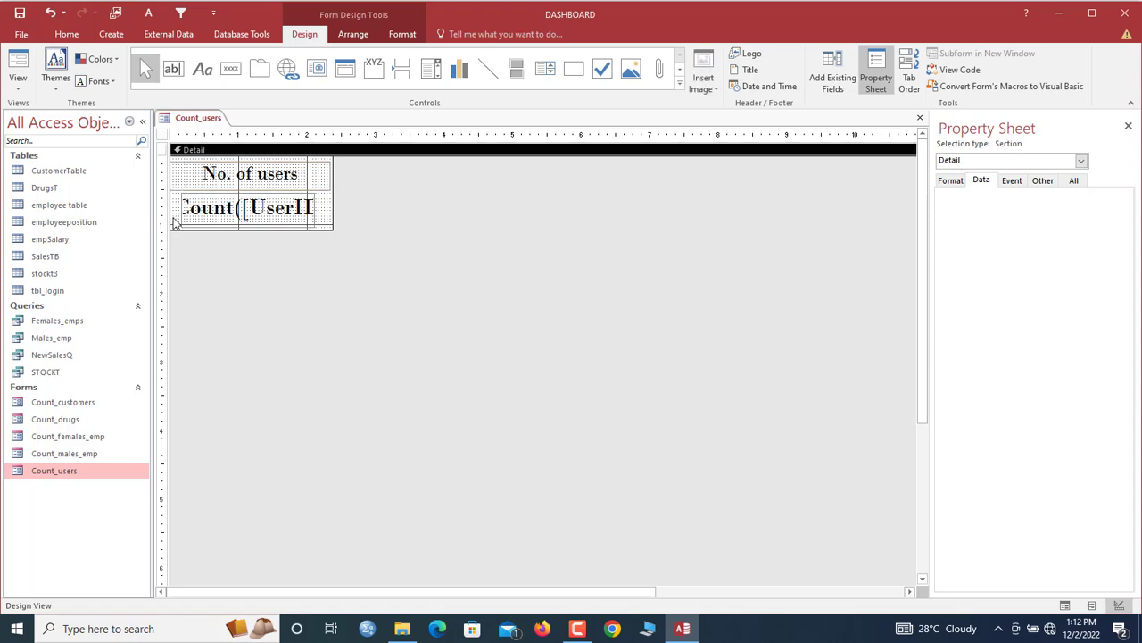
left_click(176, 223)
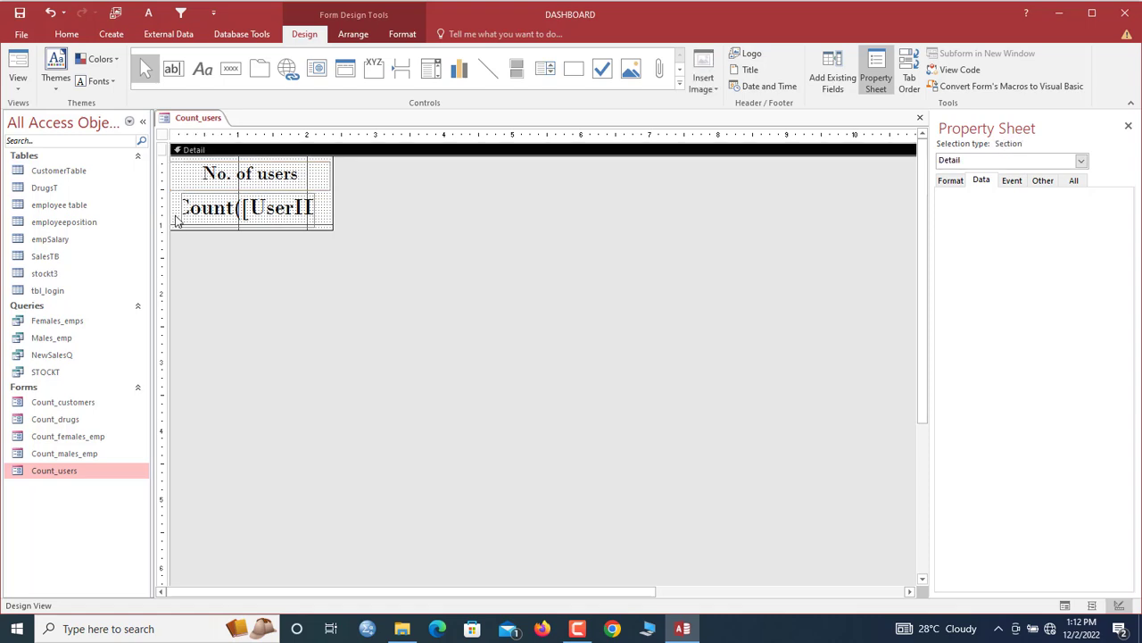
left_click(705, 78)
left_click(718, 104)
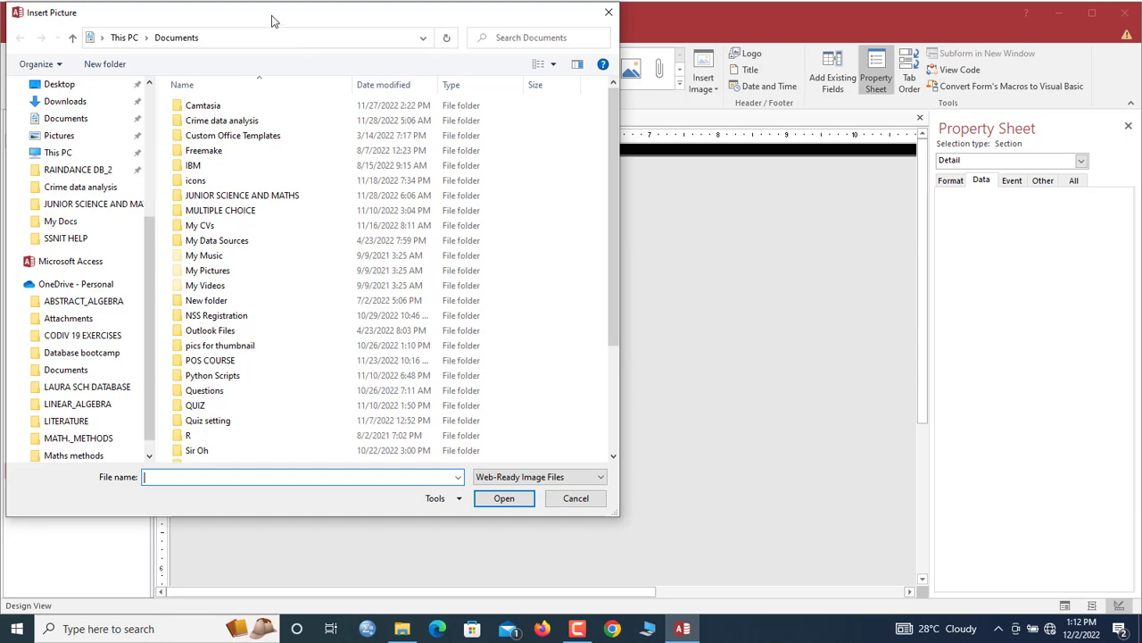
left_click_drag(272, 21, 424, 39)
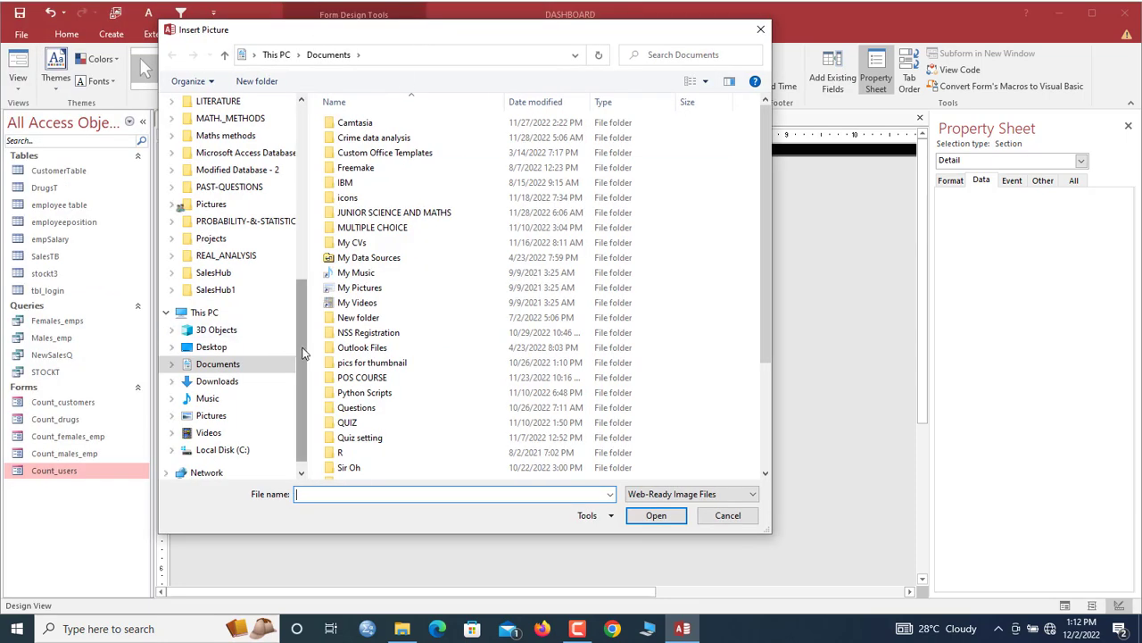
left_click_drag(301, 370, 309, 178)
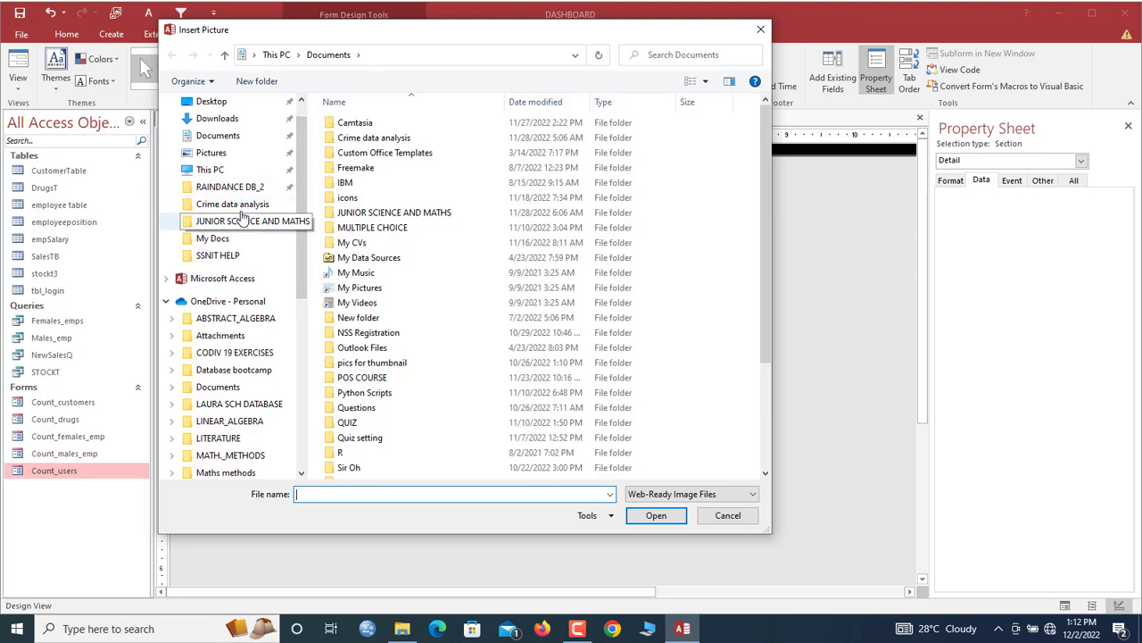
left_click(239, 193)
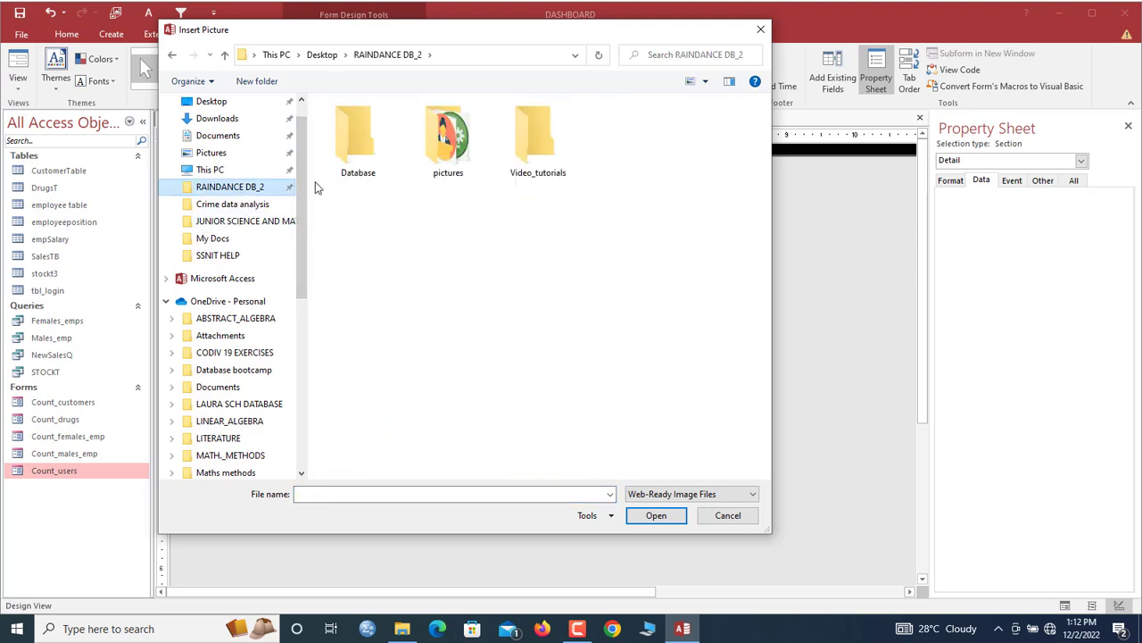
left_click(432, 175)
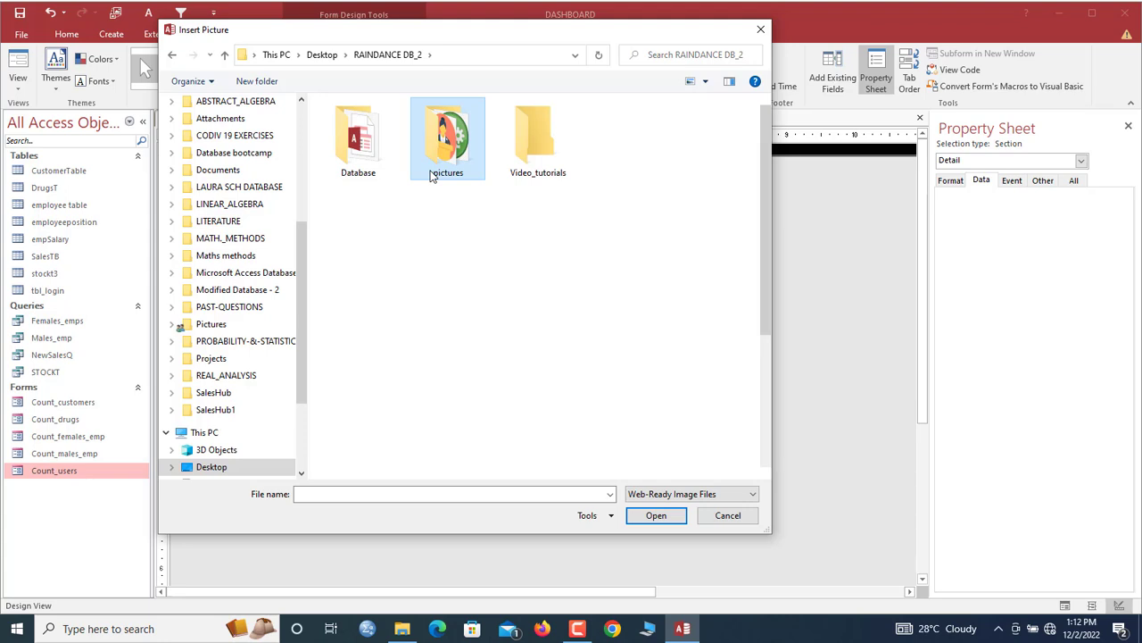
double_click(431, 175)
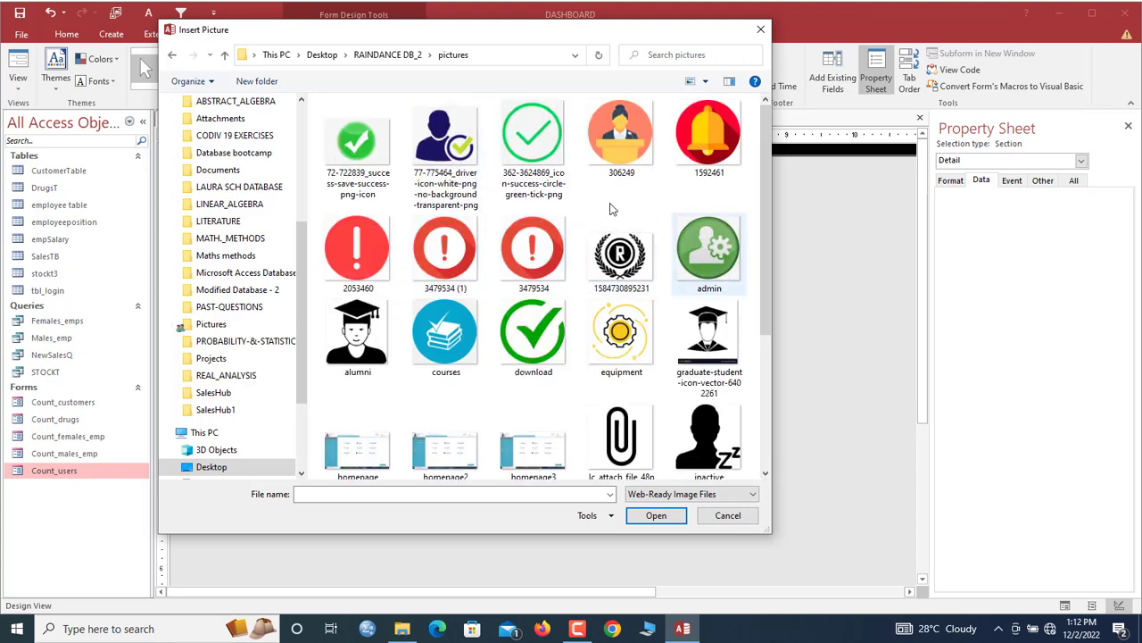
left_click(440, 132)
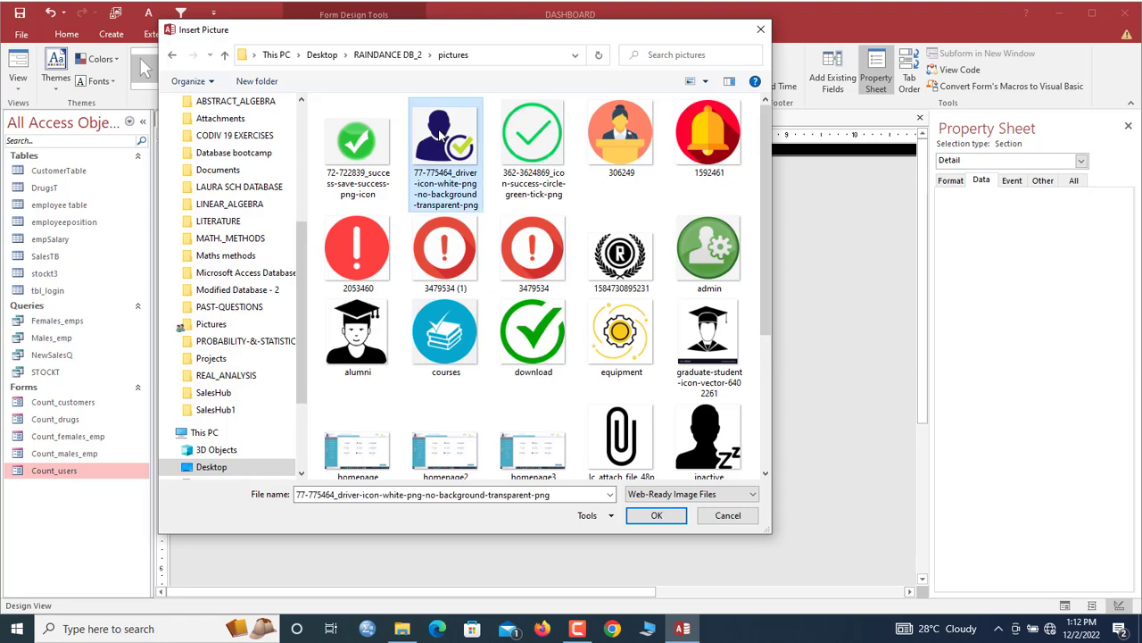
left_click(661, 517)
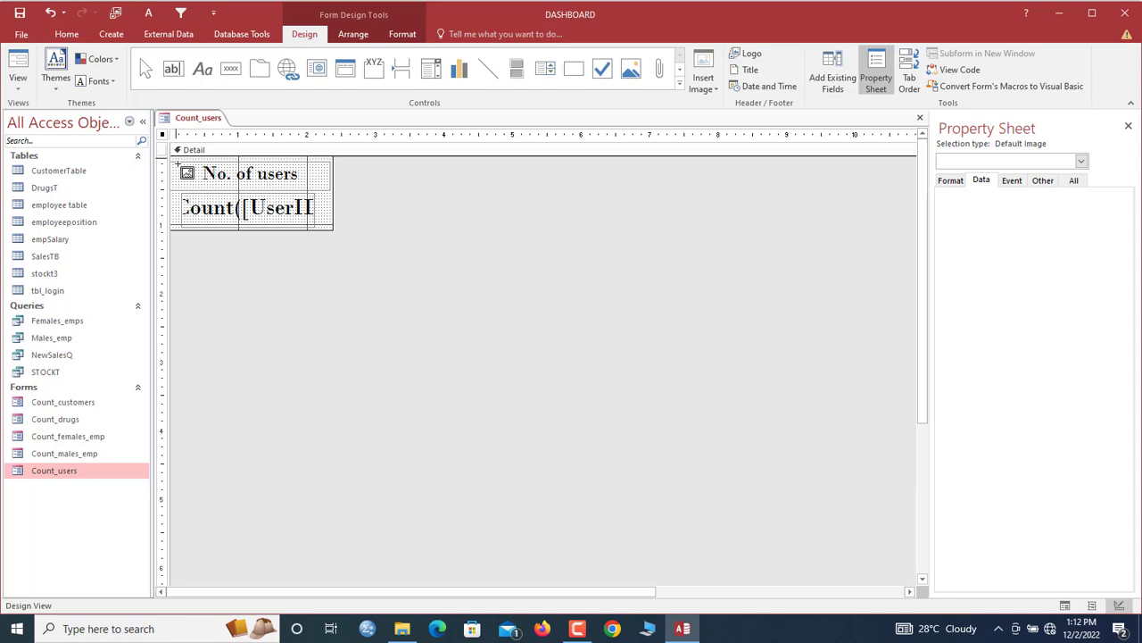
left_click(204, 183)
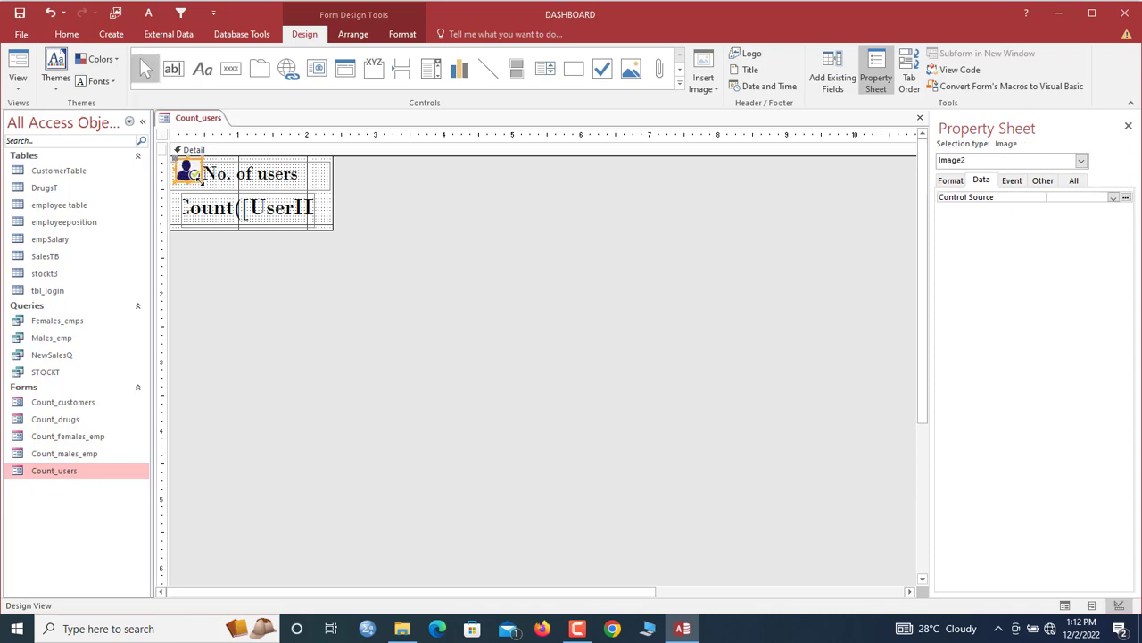
Shrink the user icon slightly so it clears the heading text, and display the Count_users form in Form View.
left_click_drag(202, 182, 196, 179)
left_click(210, 188)
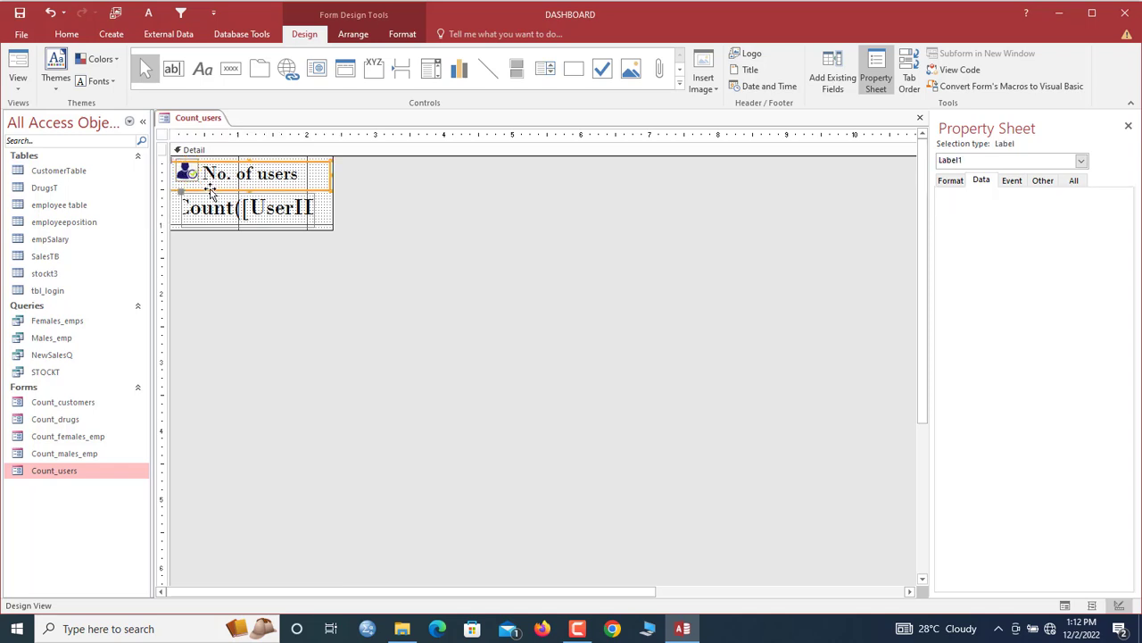
right_click(189, 123)
left_click(228, 176)
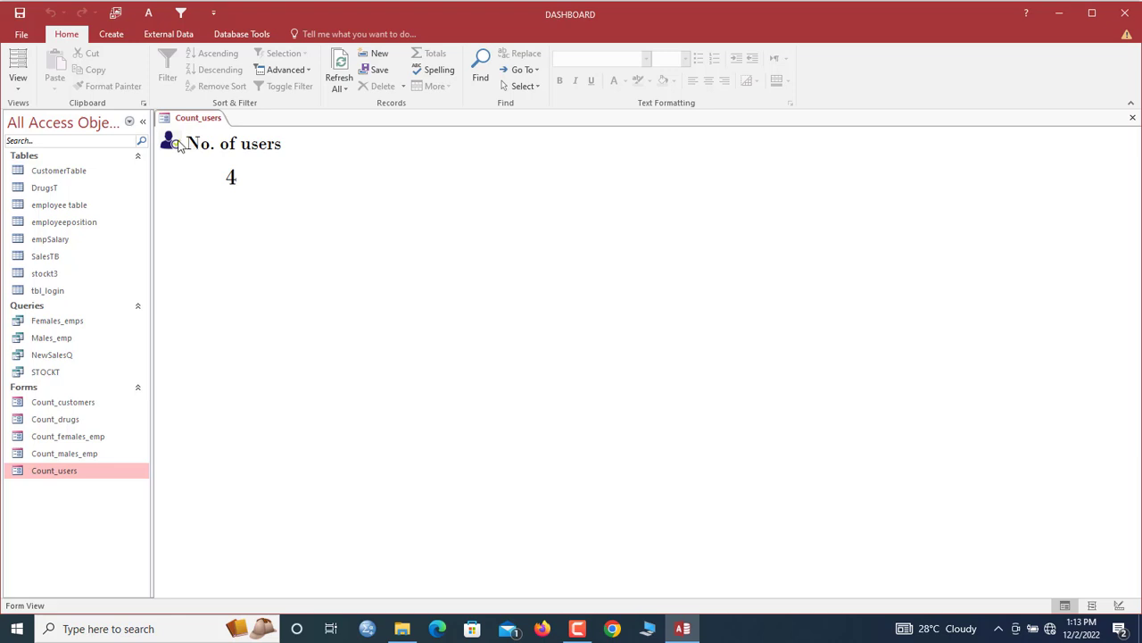
In the Count_users form's design, replace the user icon with picture 306249 from the RAINDANCE DB_2 pictures folder.
right_click(196, 125)
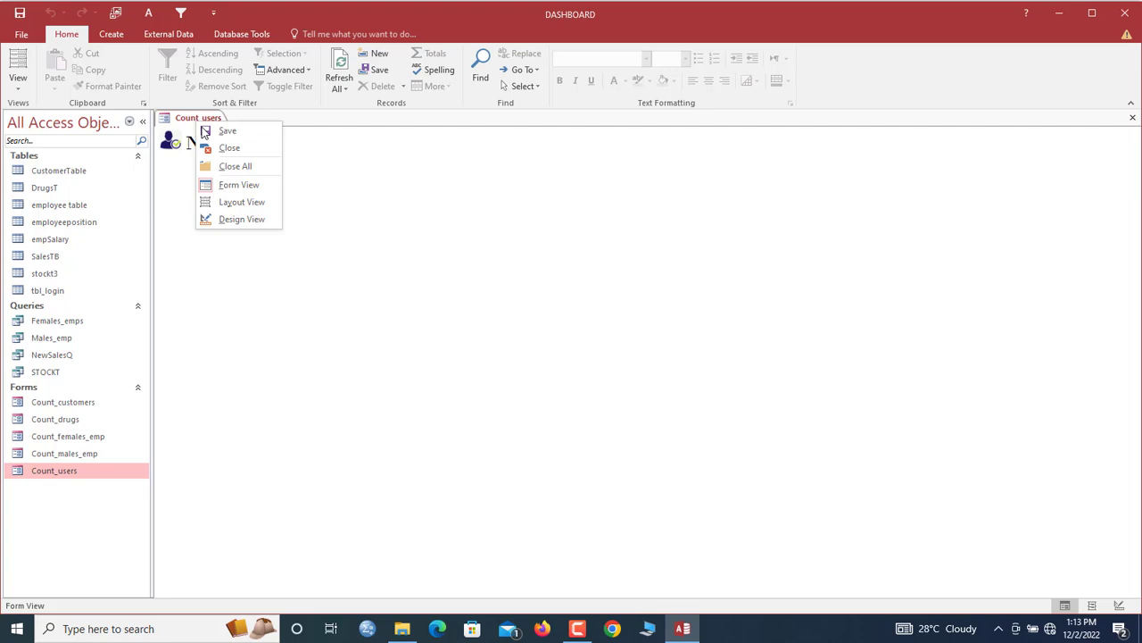
left_click(241, 219)
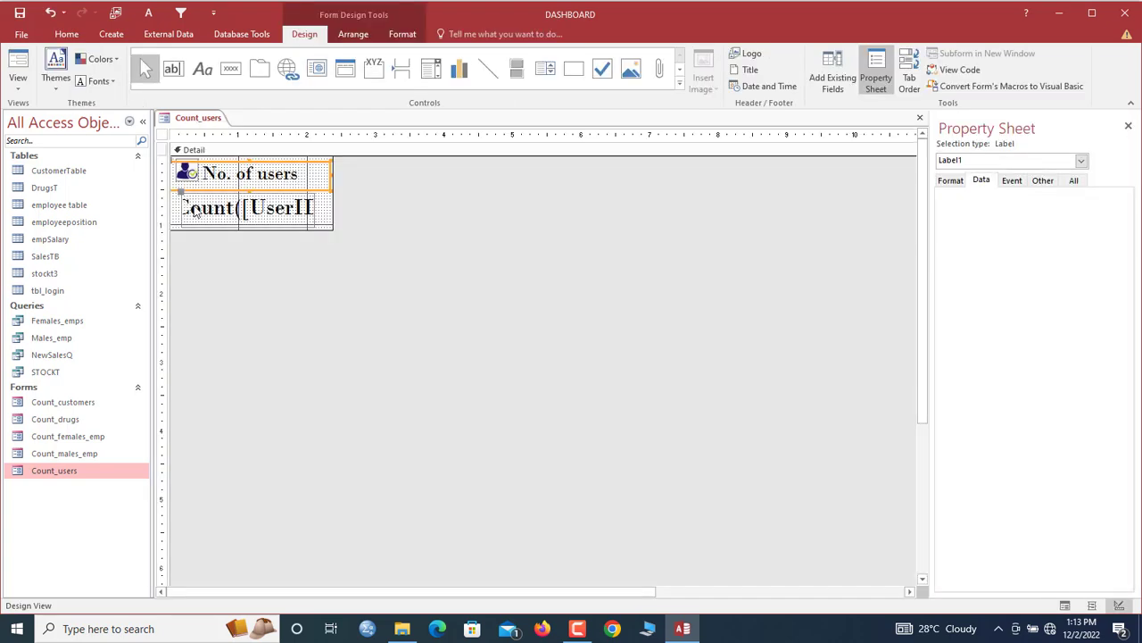
left_click(176, 216)
left_click(189, 169)
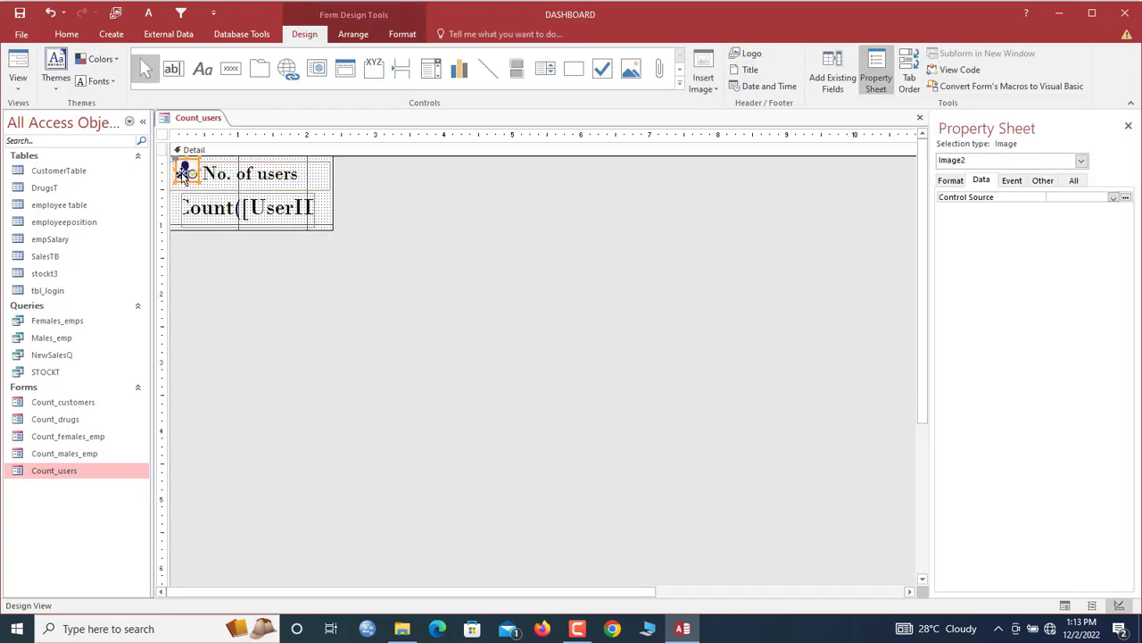
left_click(703, 95)
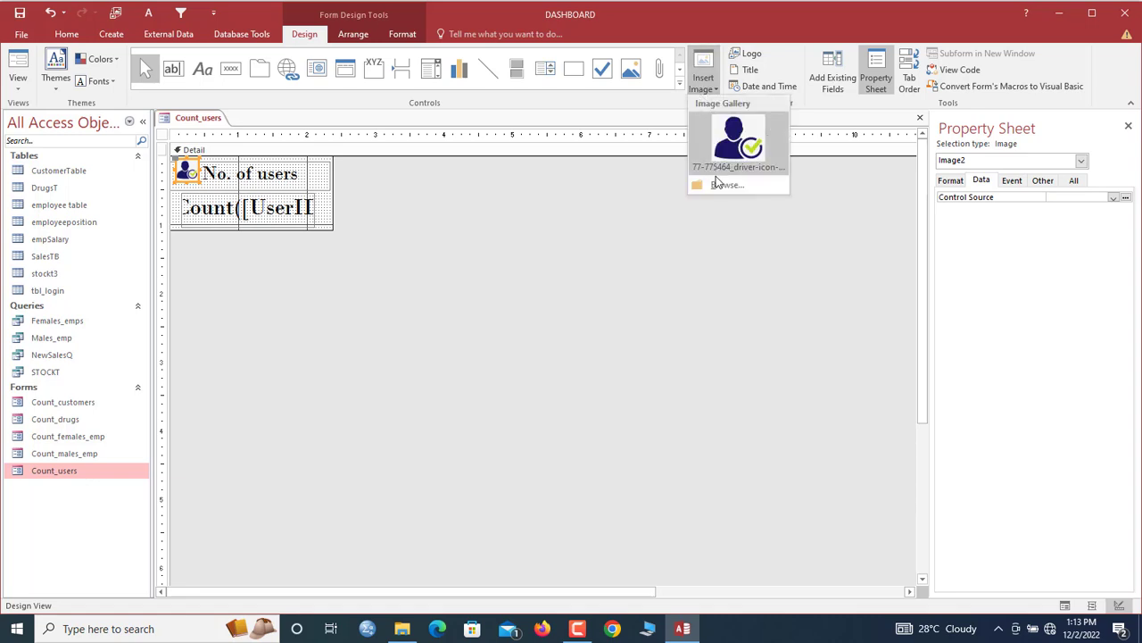
left_click(725, 187)
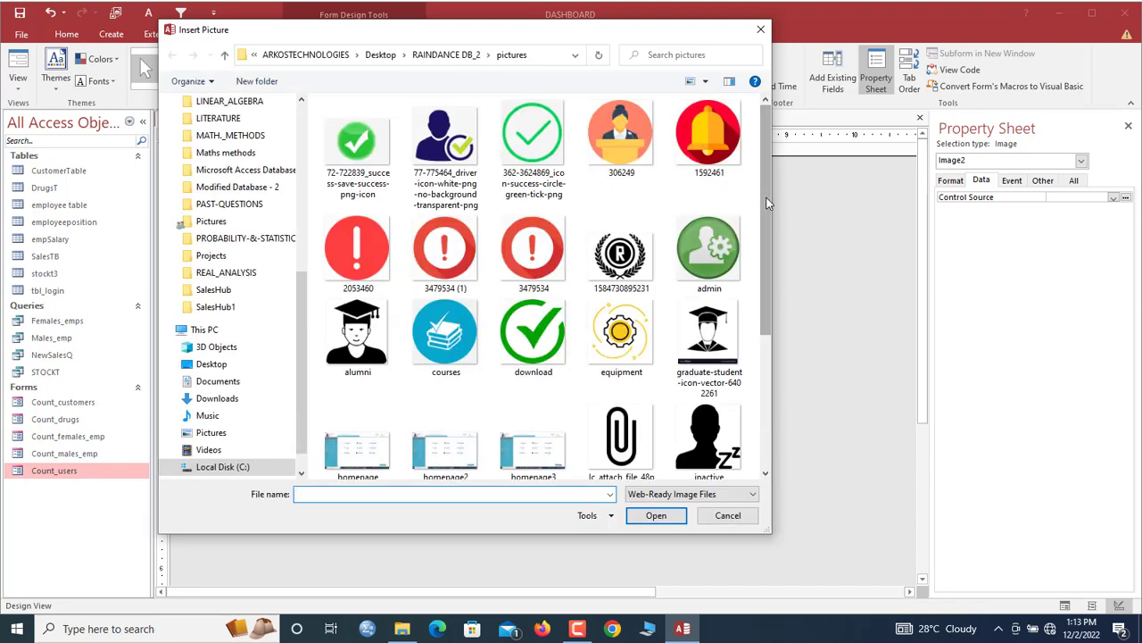
left_click_drag(769, 225, 761, 144)
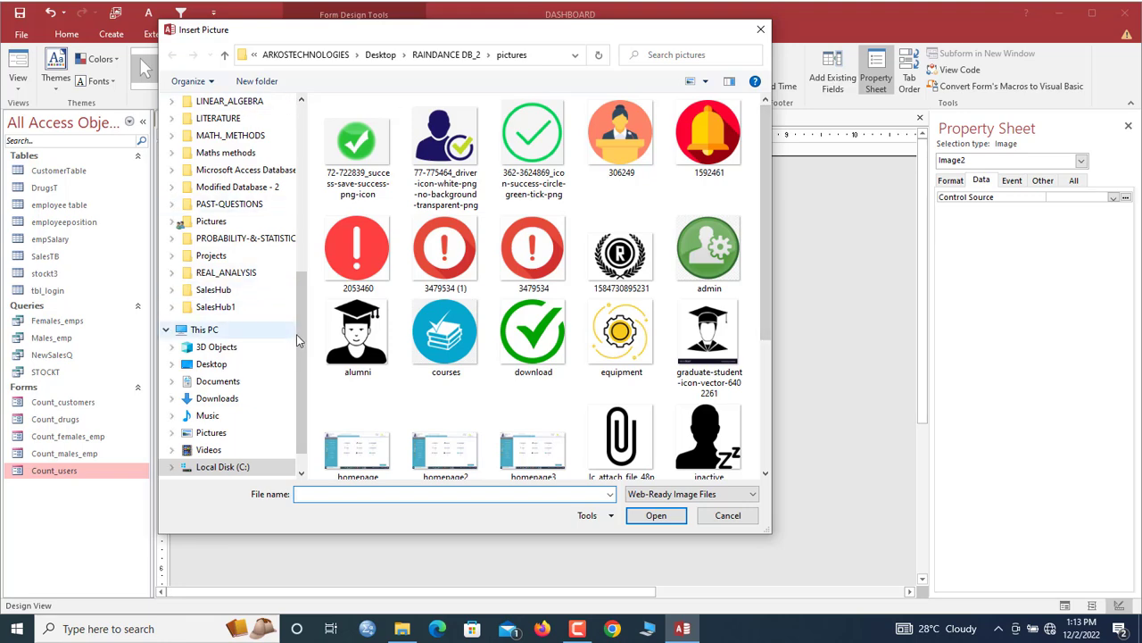
left_click_drag(307, 347, 311, 207)
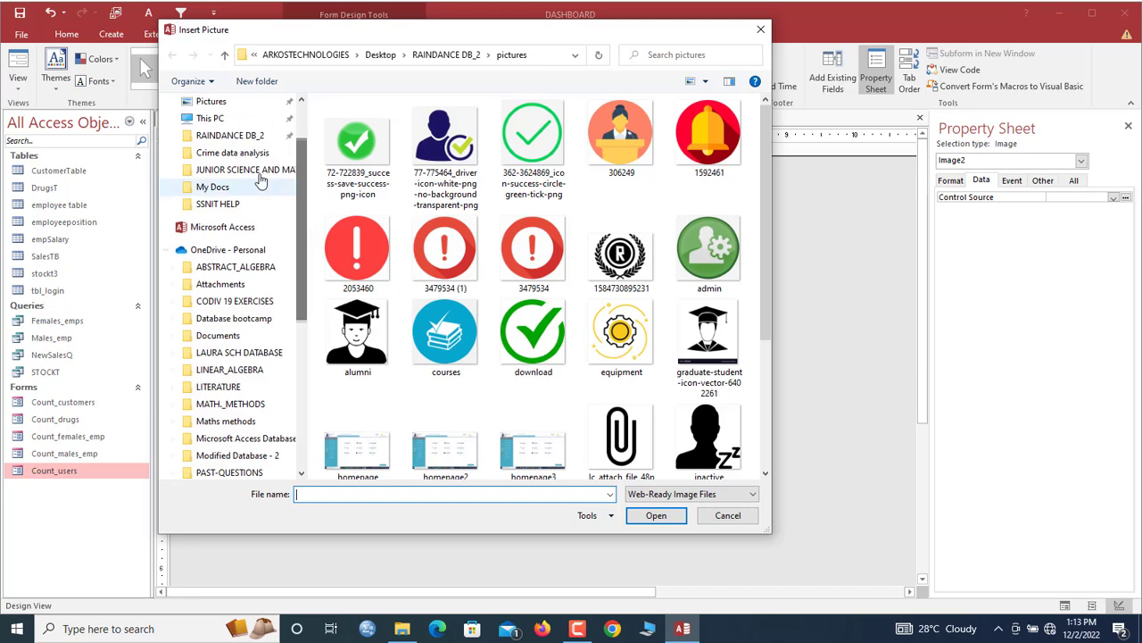
left_click(247, 139)
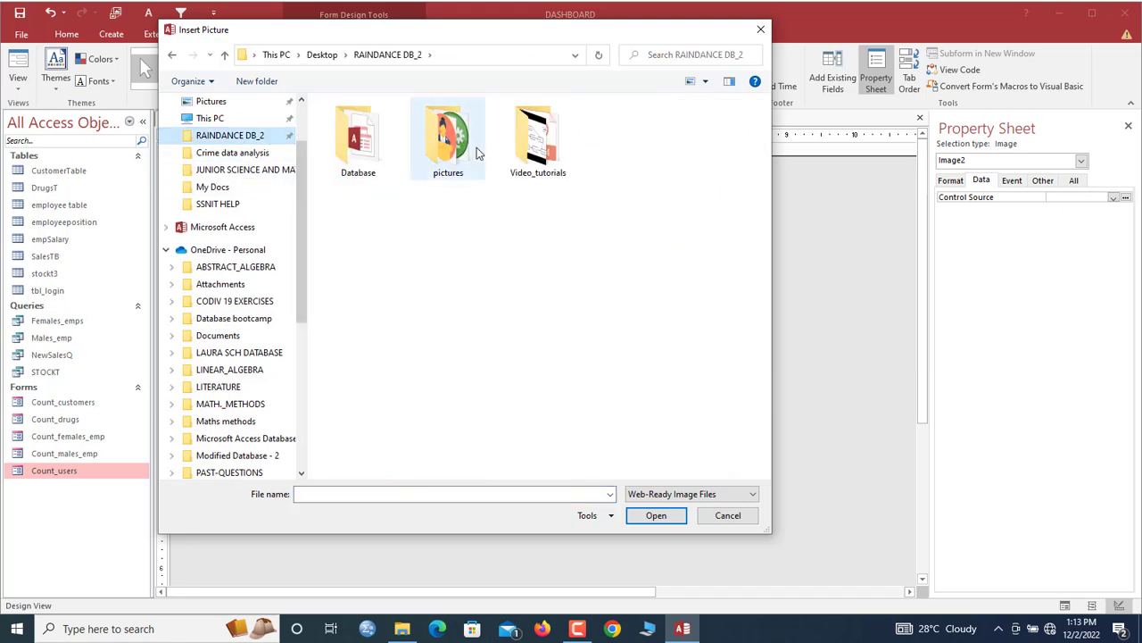
double_click(471, 158)
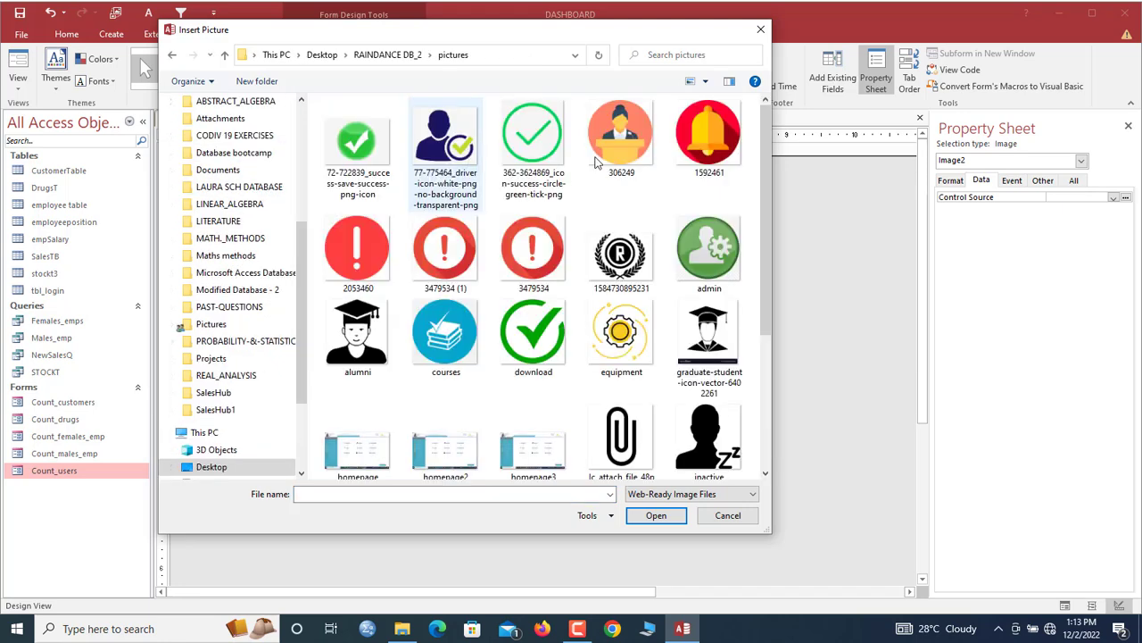
left_click(649, 152)
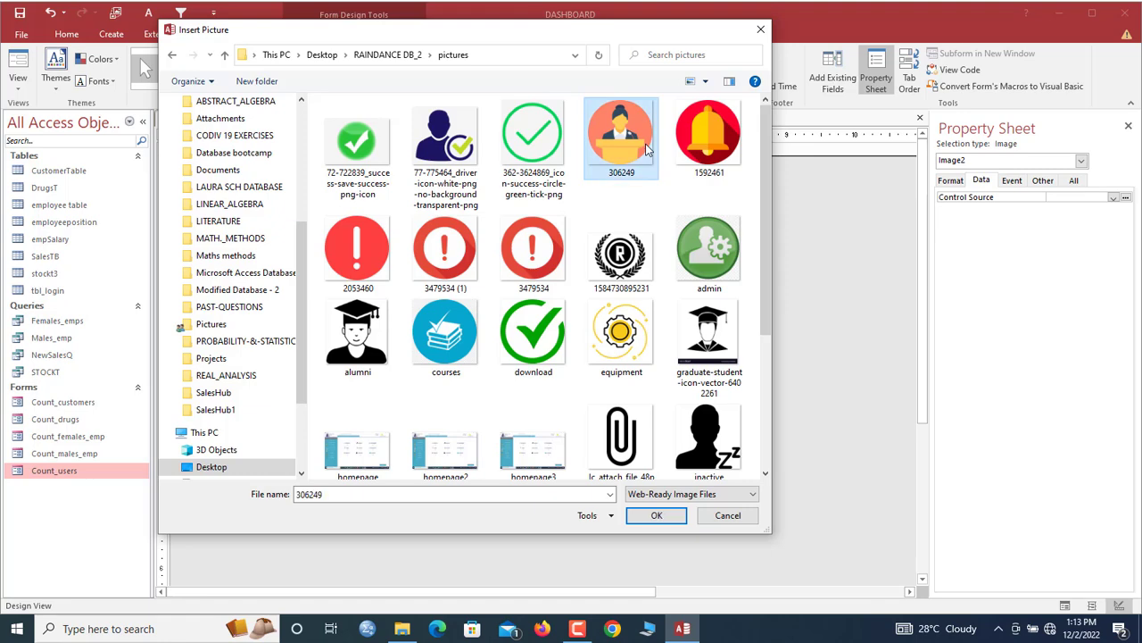
left_click(656, 515)
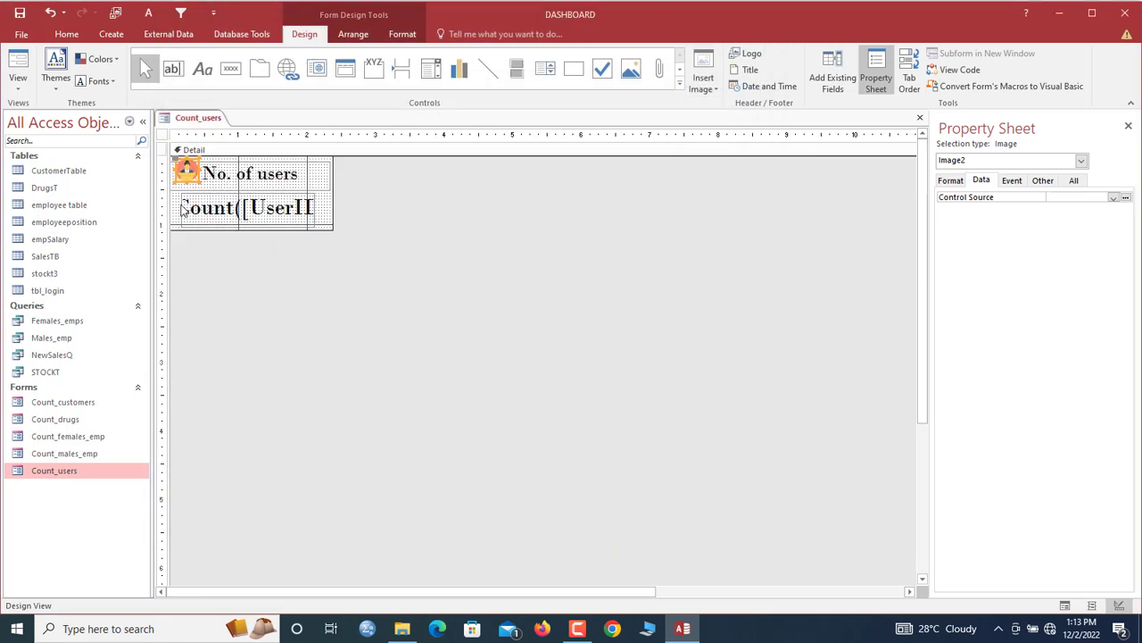
Show the Count_users form in Form View, then save and close it.
left_click(183, 210)
right_click(202, 125)
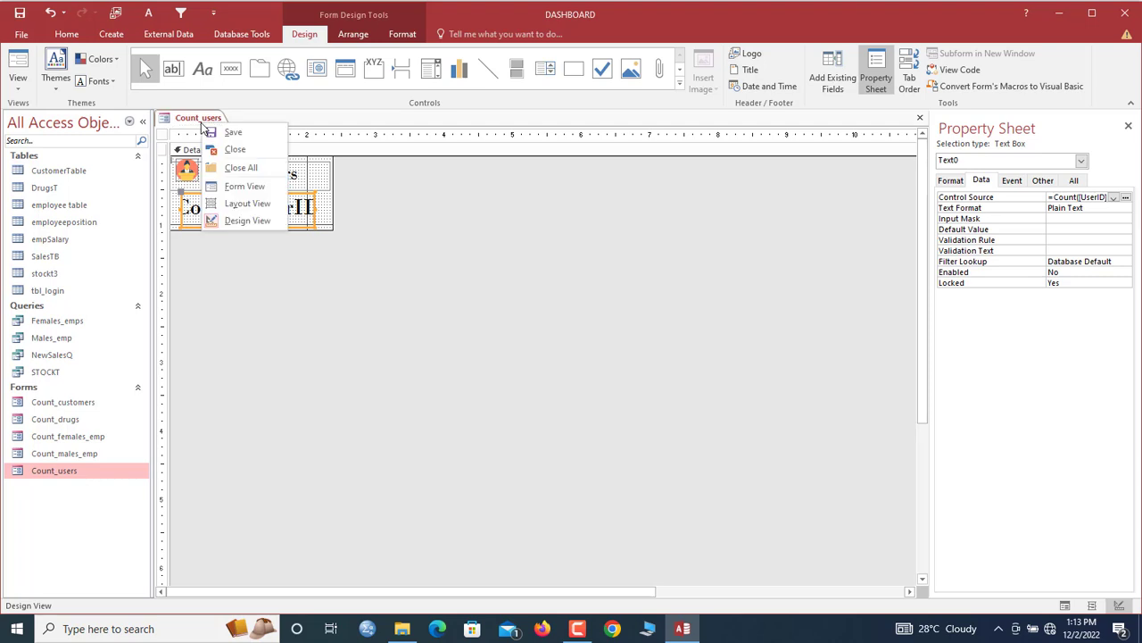
left_click(234, 187)
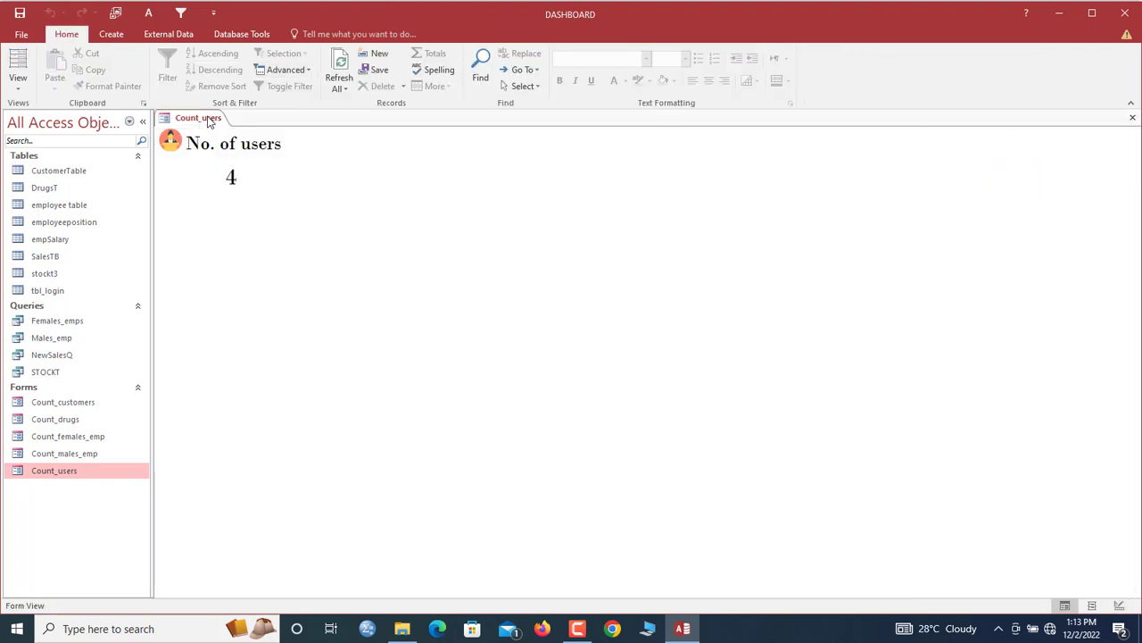
right_click(208, 117)
left_click(217, 124)
right_click(218, 124)
left_click(241, 149)
Open Count_customers in Design View and insert the multi-ethnic-group school students picture in front of the Total customers label text.
left_click(71, 406)
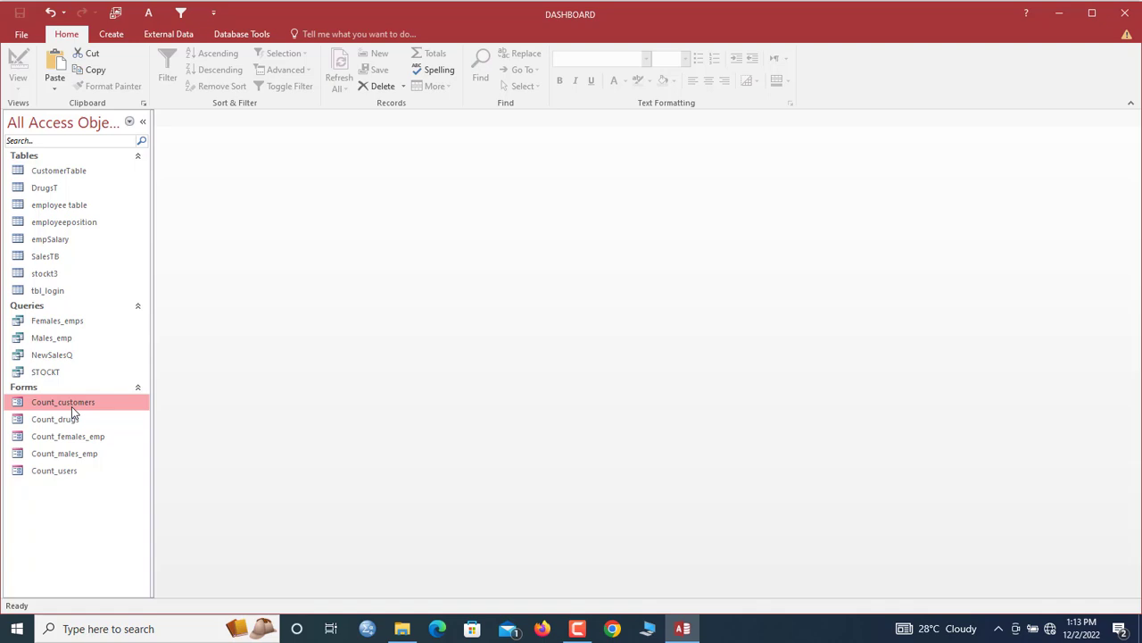
right_click(72, 406)
left_click(113, 450)
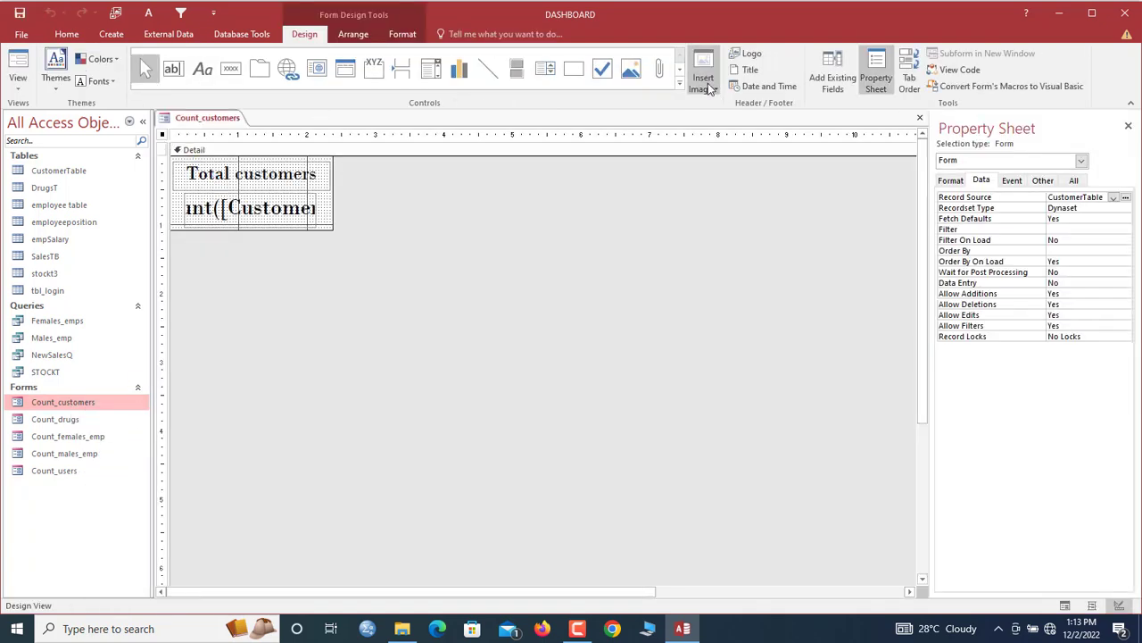
left_click(703, 84)
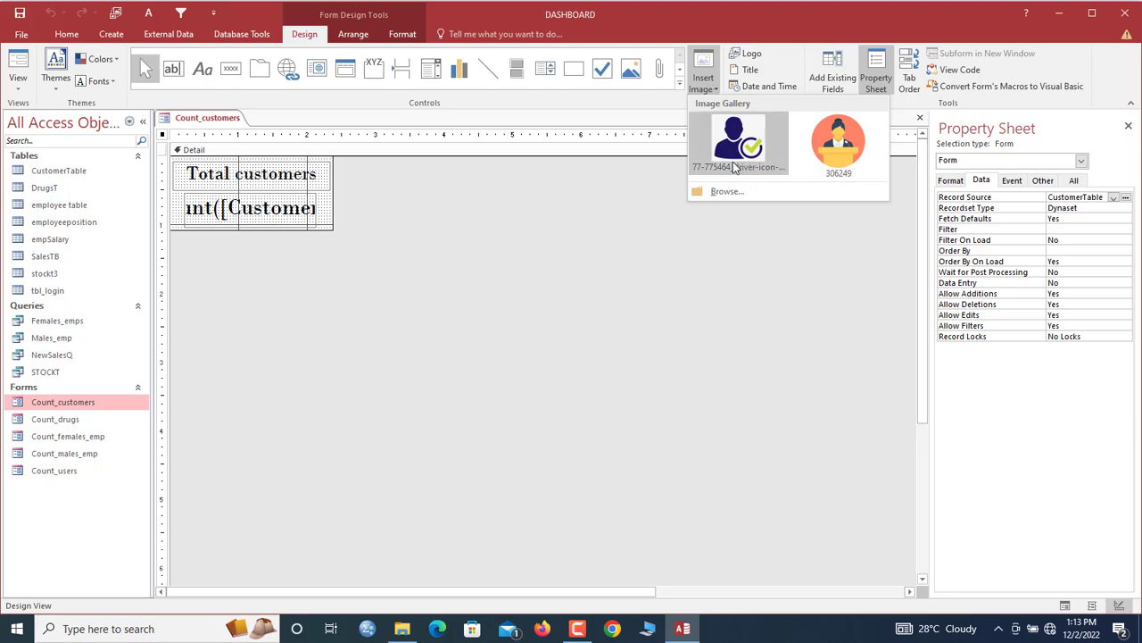
left_click(724, 193)
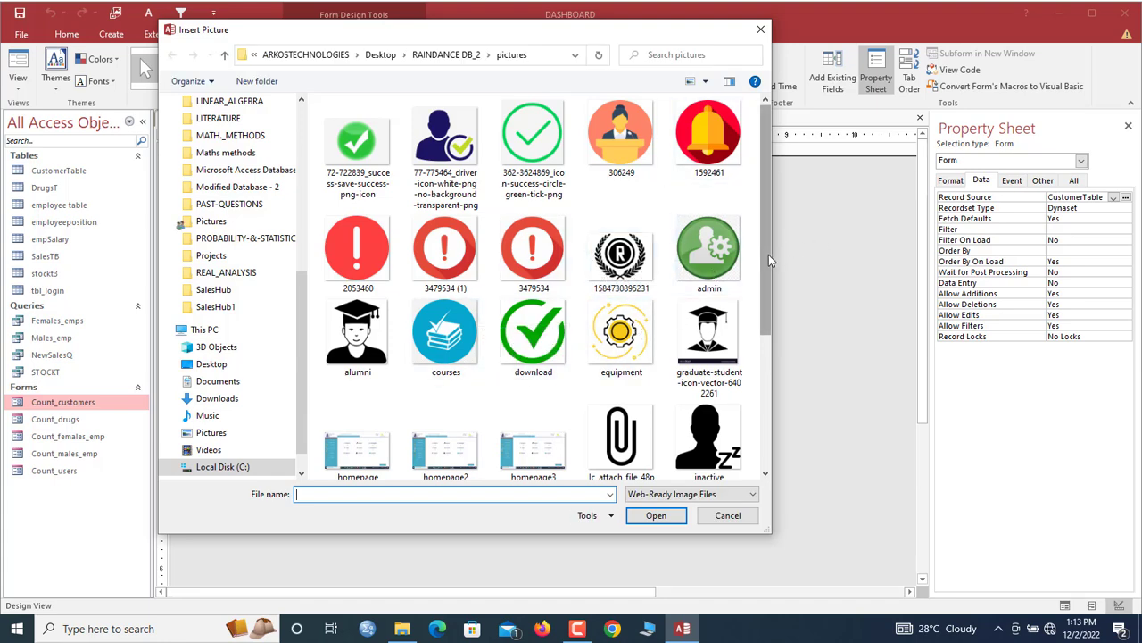
scroll(768, 254, "down", 3)
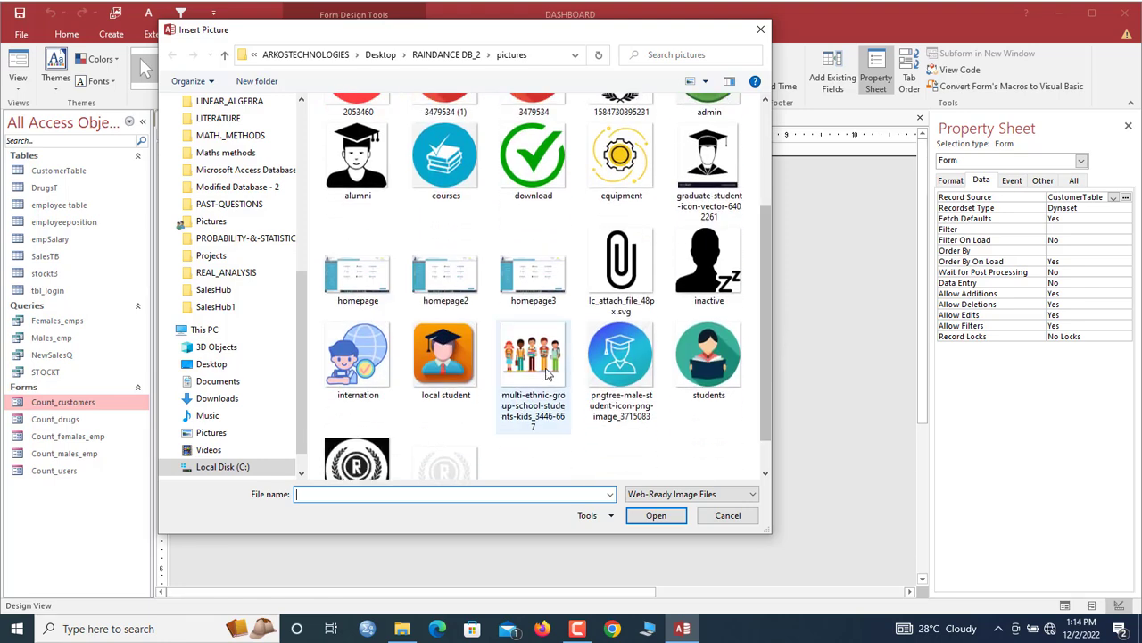
left_click(548, 375)
left_click(656, 515)
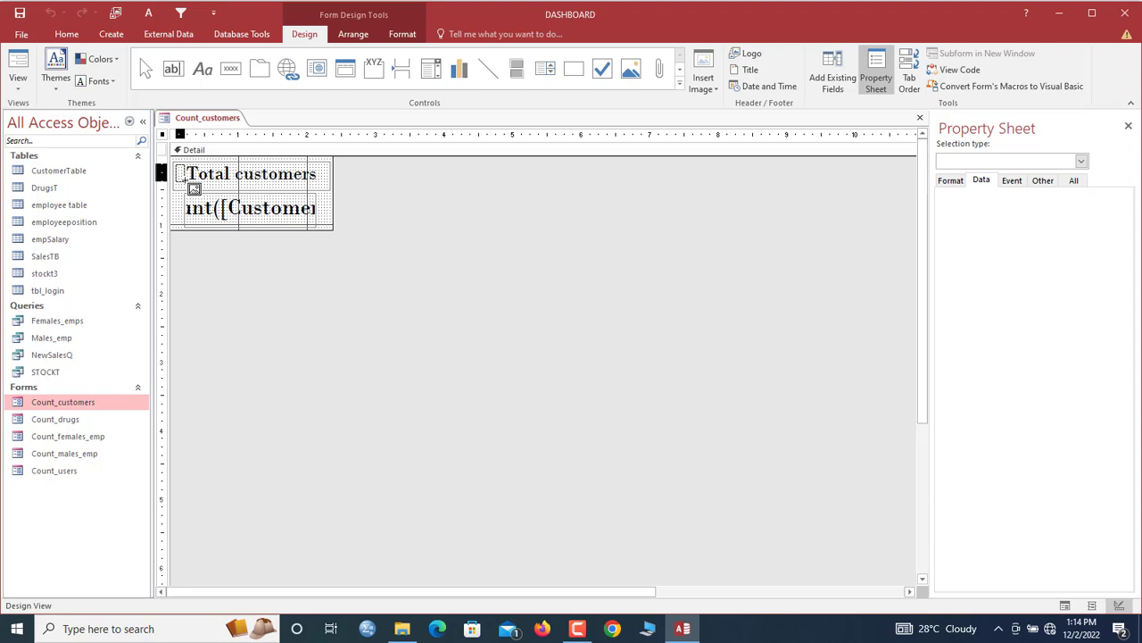
left_click(176, 167)
Indent the Total customers label text with leading space and enlarge the students picture to fill the gap before it.
left_click(192, 176)
left_click(190, 174)
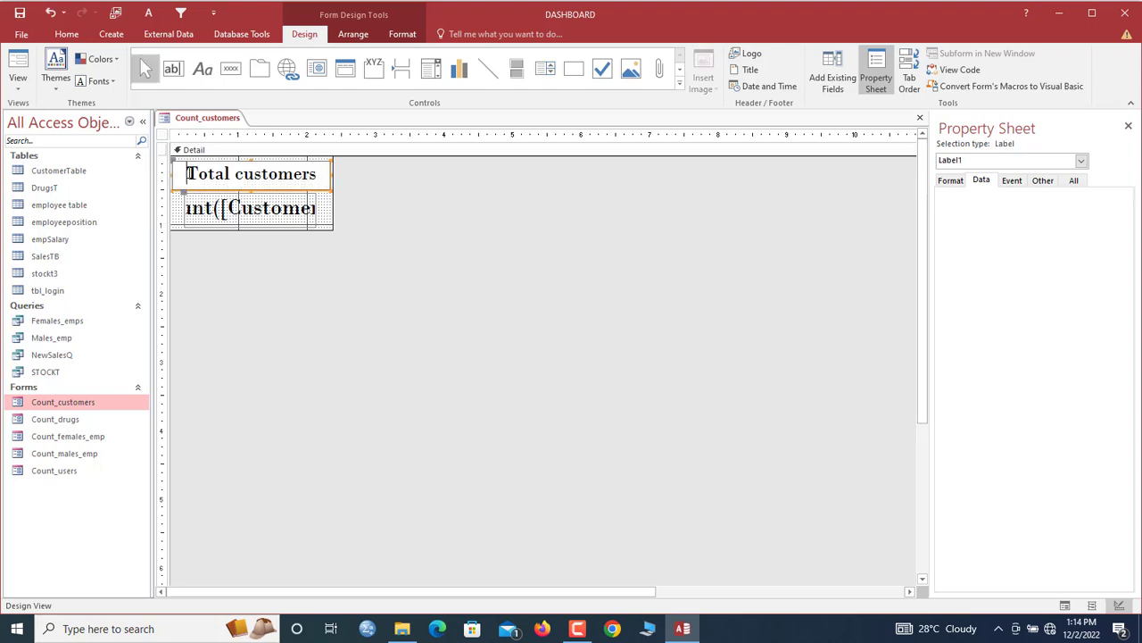
left_click(180, 196)
left_click(179, 177)
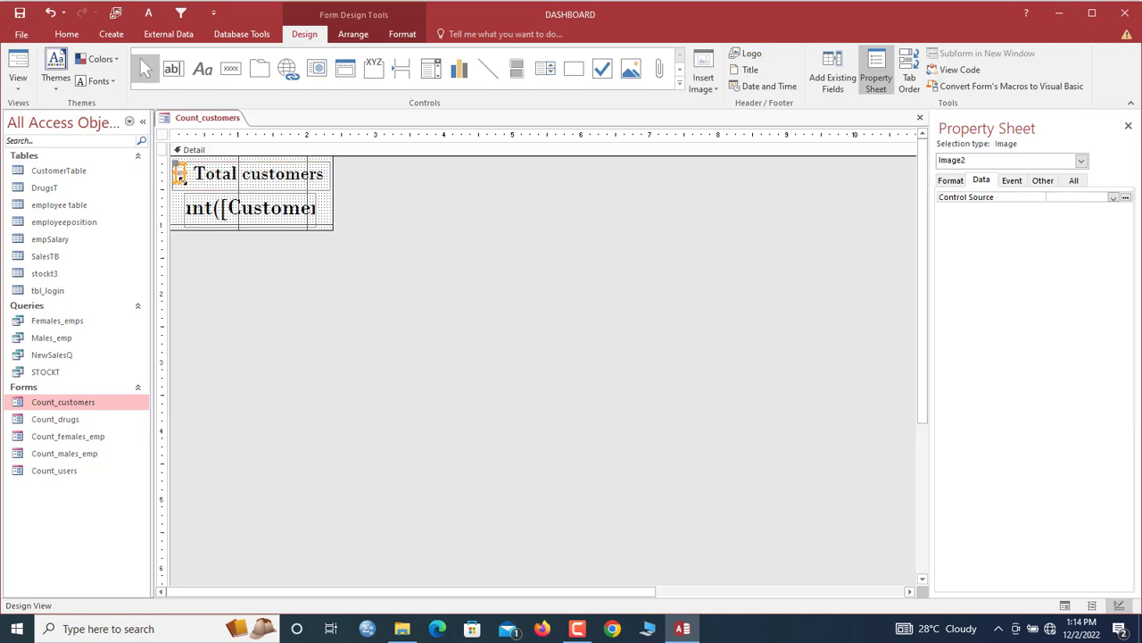
left_click_drag(183, 179, 194, 184)
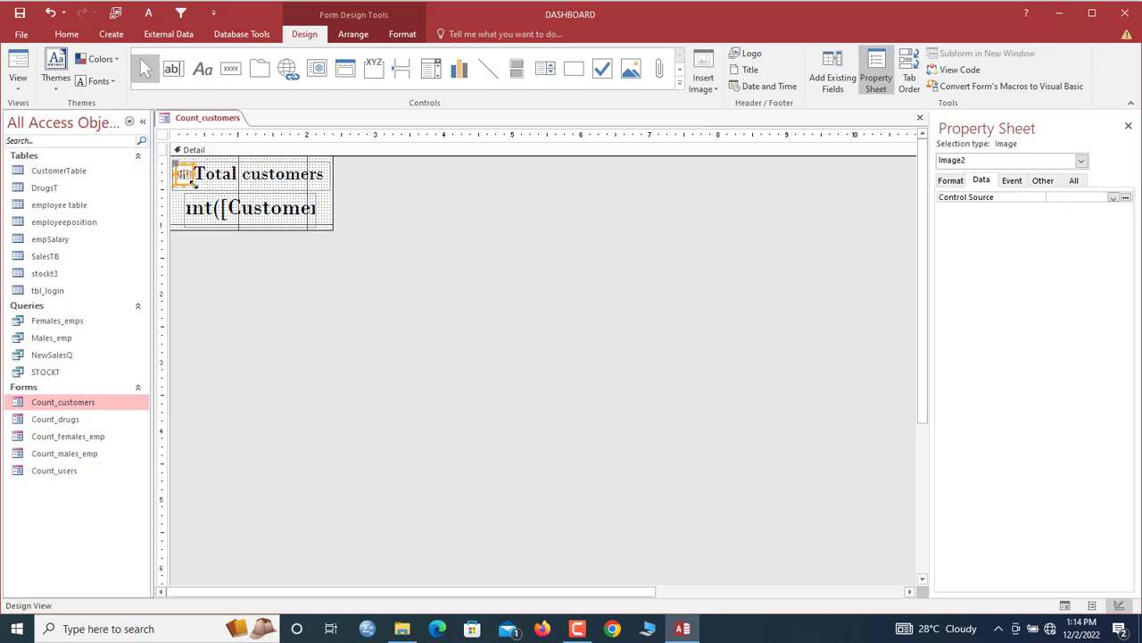
Show the Count_customers form in Form View and close it, saving the design changes.
right_click(223, 118)
left_click(255, 185)
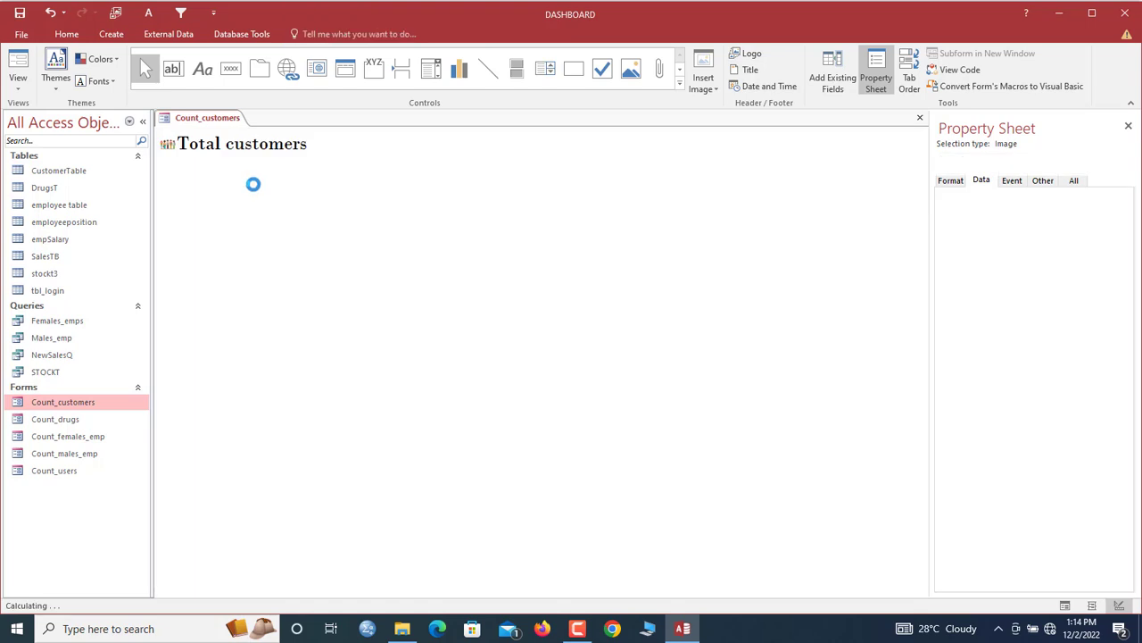
right_click(219, 121)
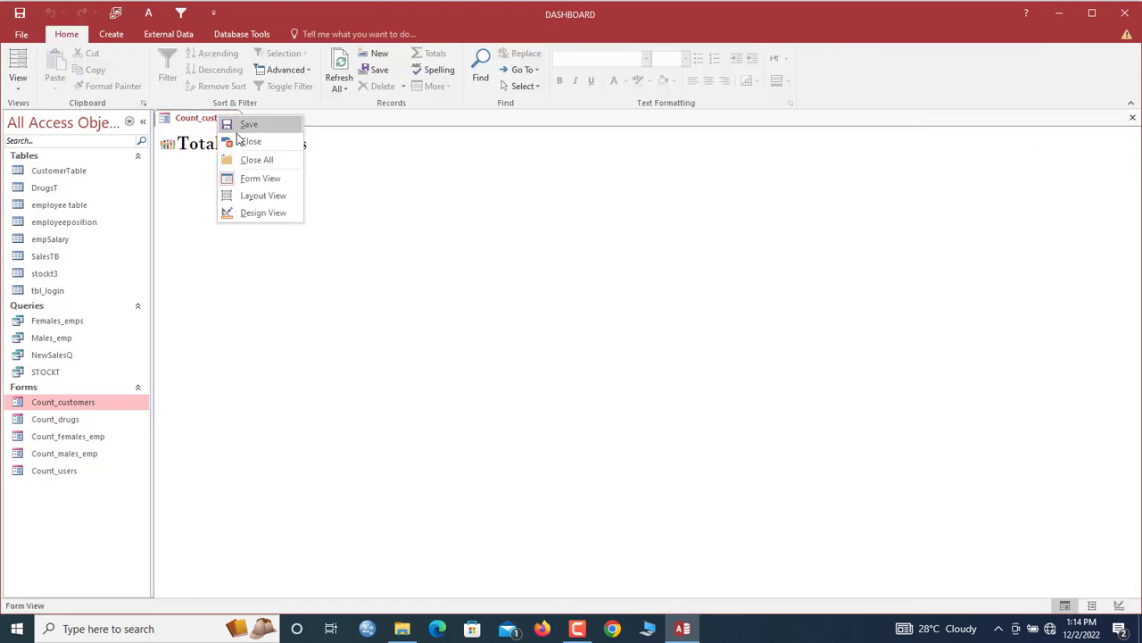
left_click(239, 140)
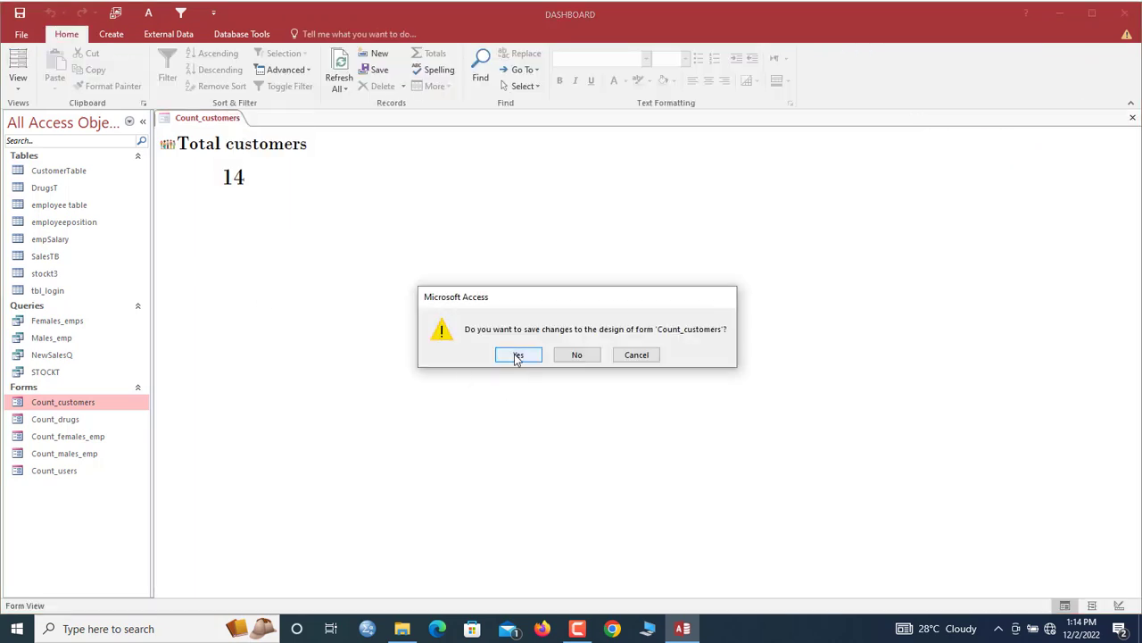
left_click(518, 356)
Open Count_males_emp in Design View and insert the alumni picture at the upper-left corner of the Detail section.
right_click(76, 454)
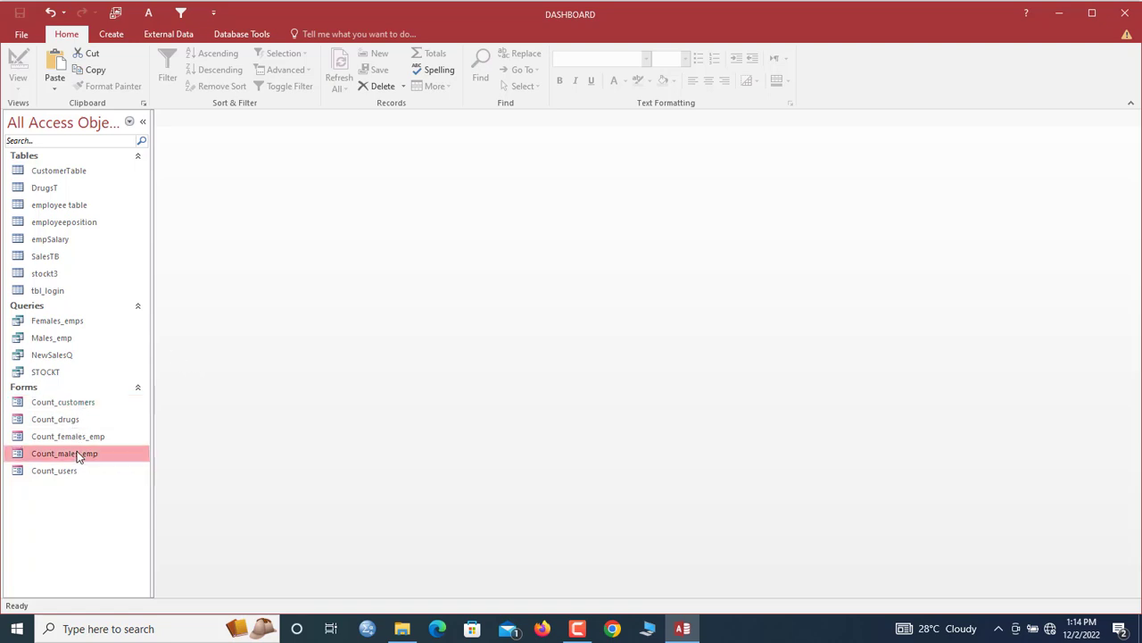
left_click(123, 299)
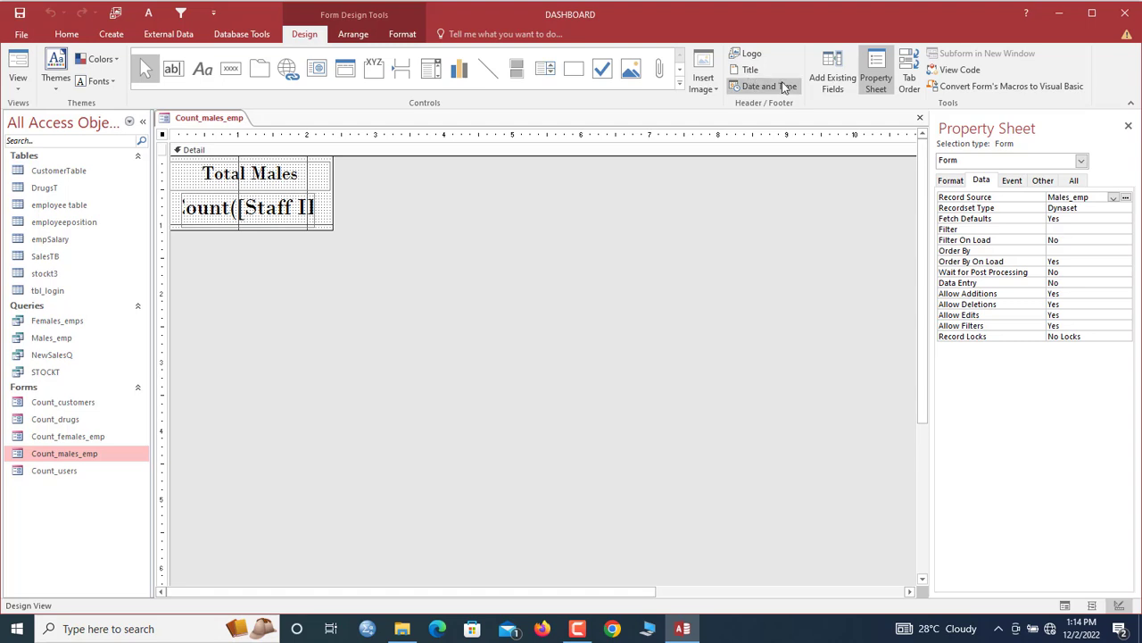
left_click(703, 80)
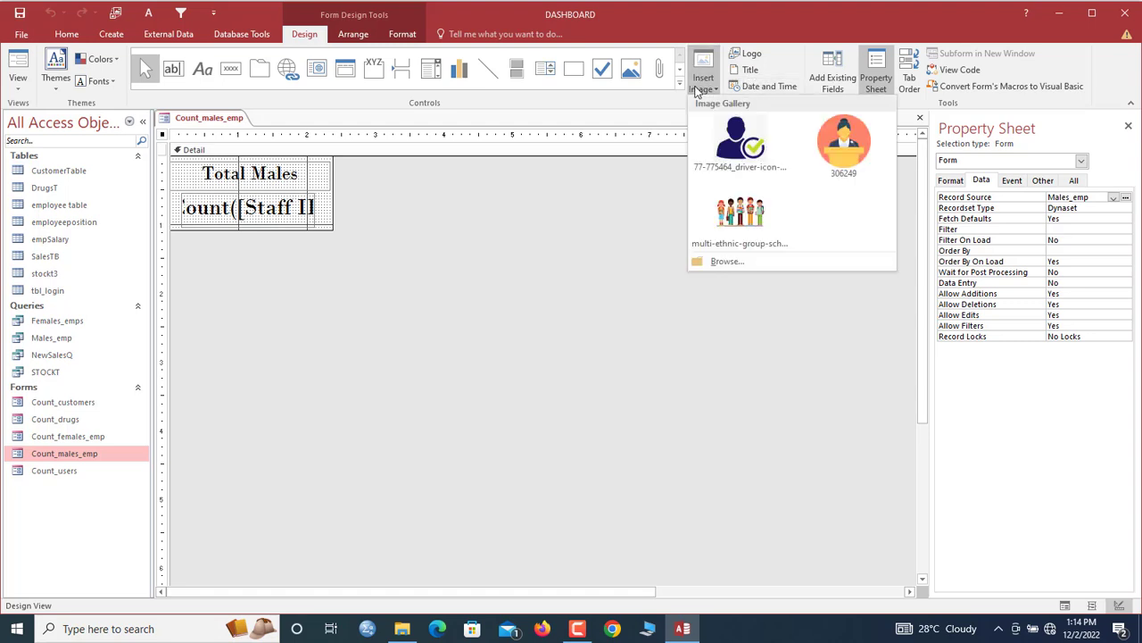
left_click(726, 261)
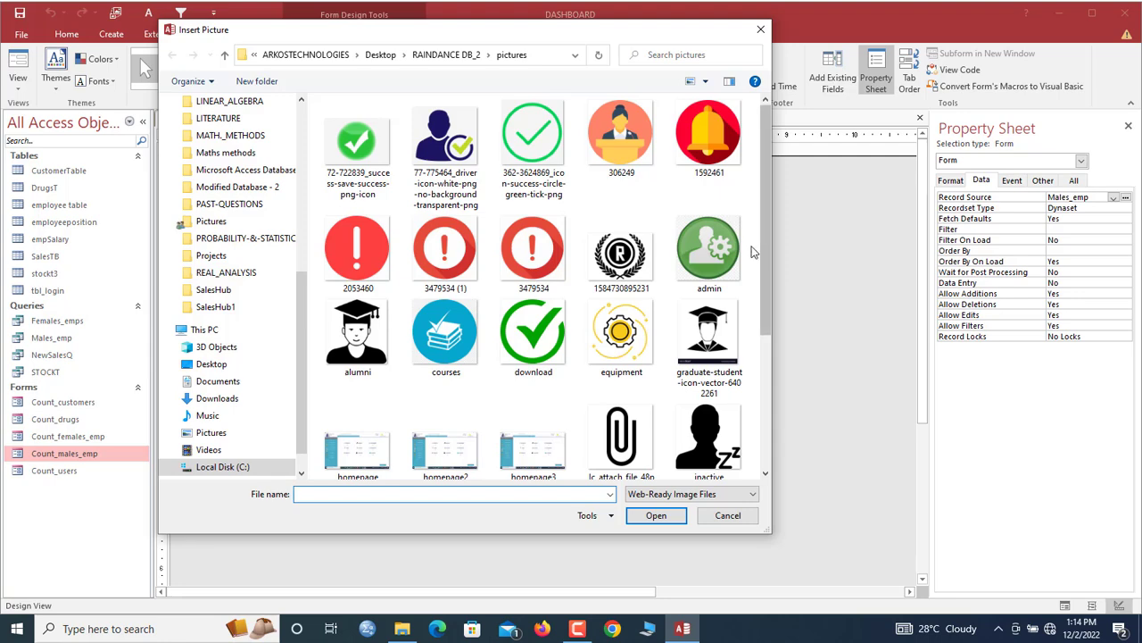
left_click(358, 345)
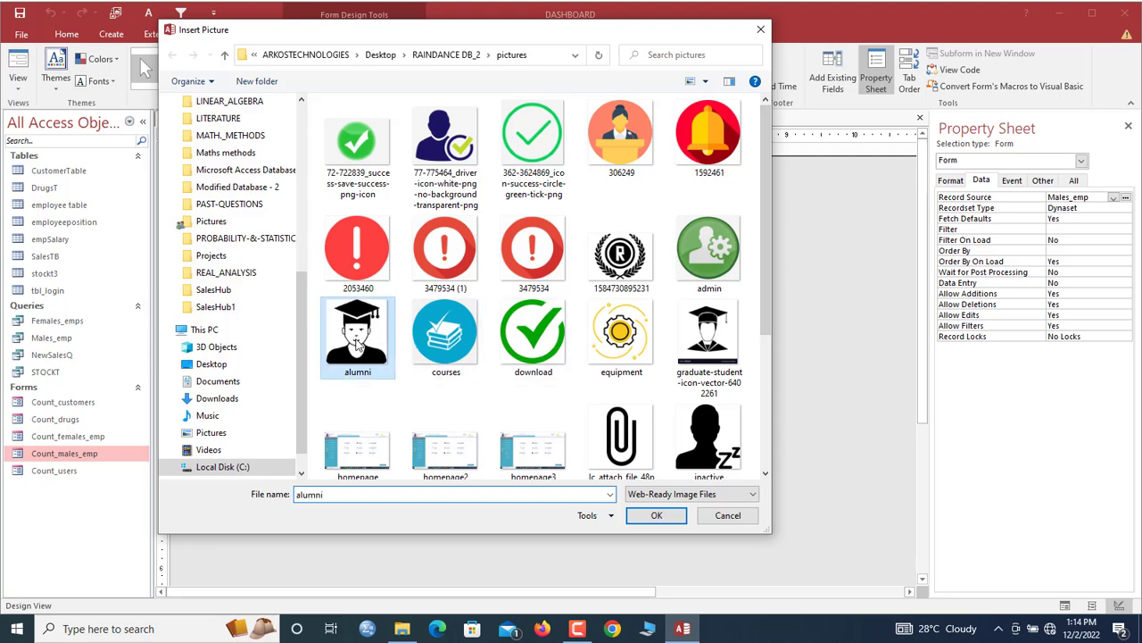
left_click(656, 515)
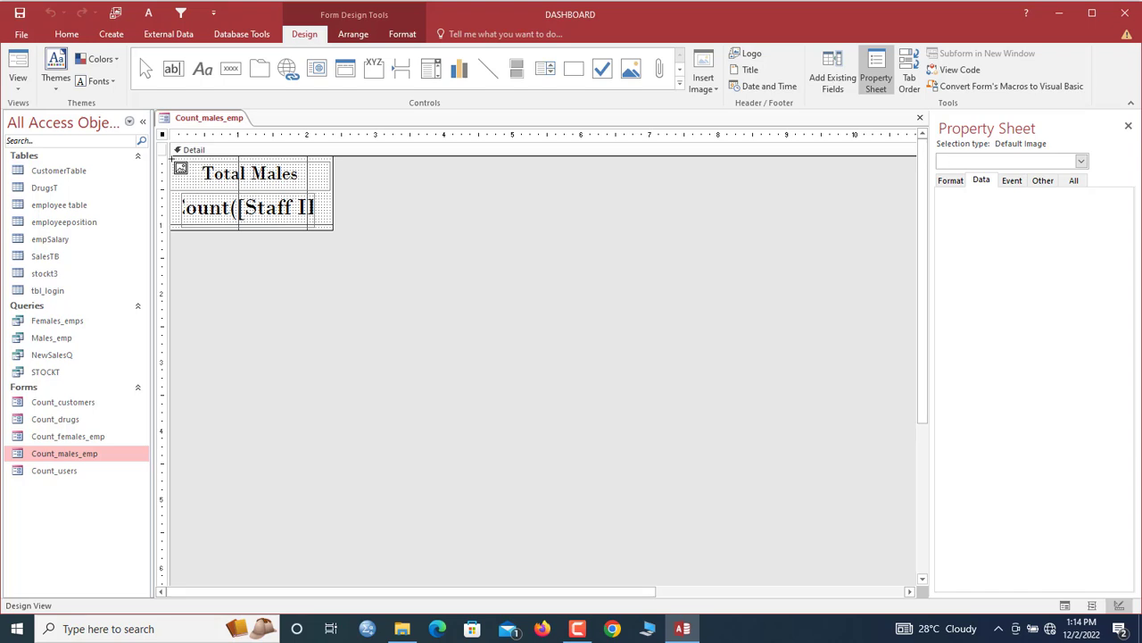
left_click(178, 161)
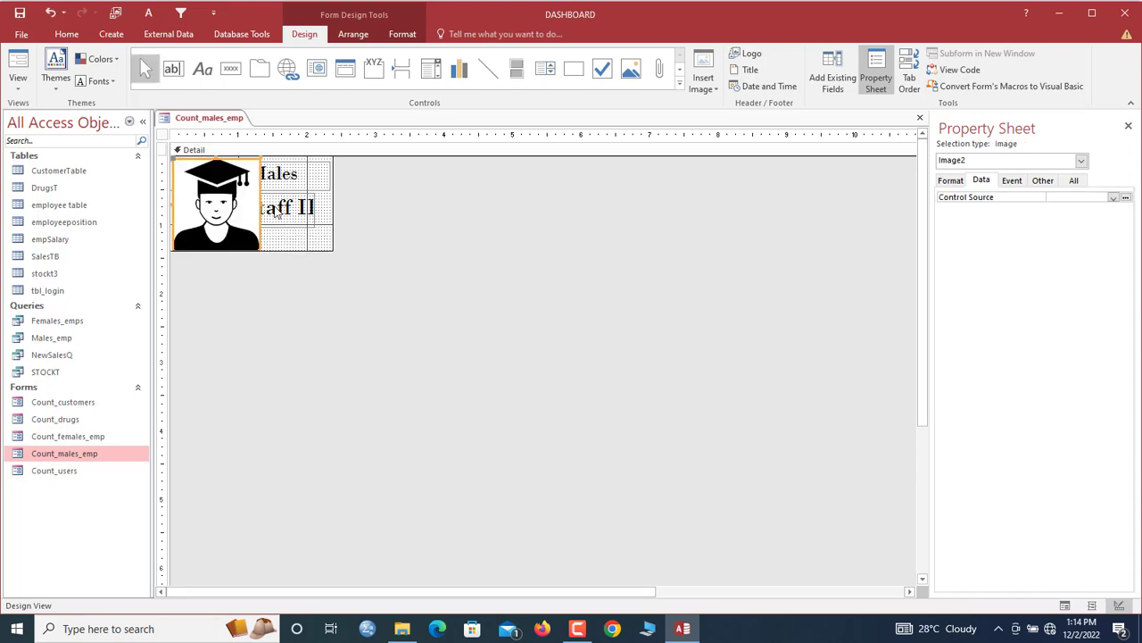
Shrink the alumni picture to fit beside Total Males, reduce the Detail section to just below the count field, and show the form in Form View.
left_click_drag(246, 163, 199, 182)
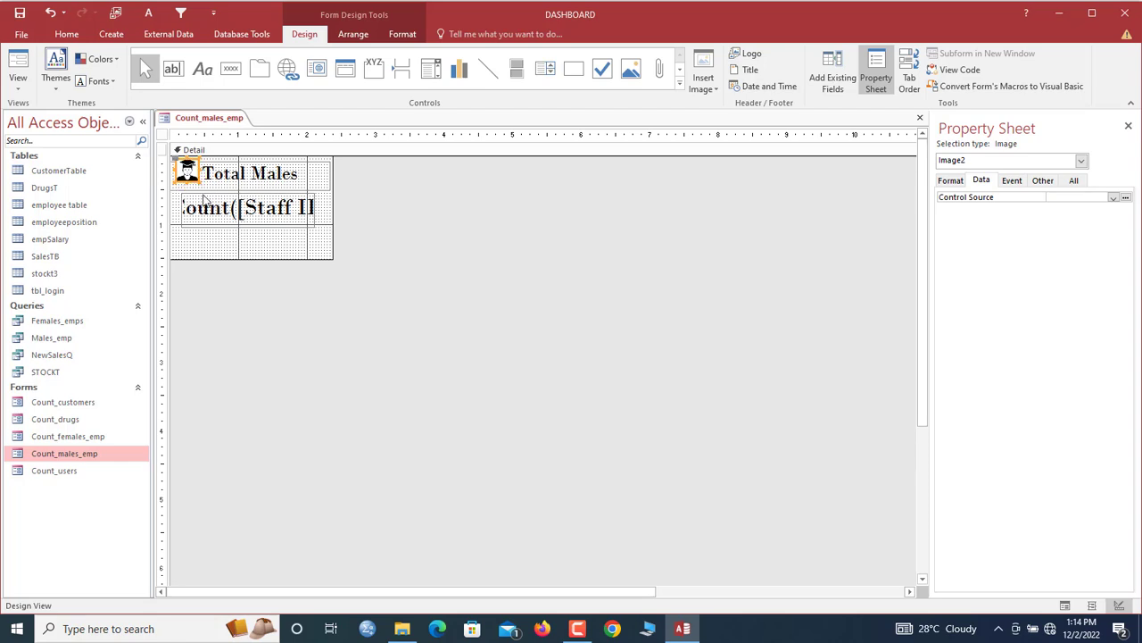
left_click_drag(248, 260, 248, 229)
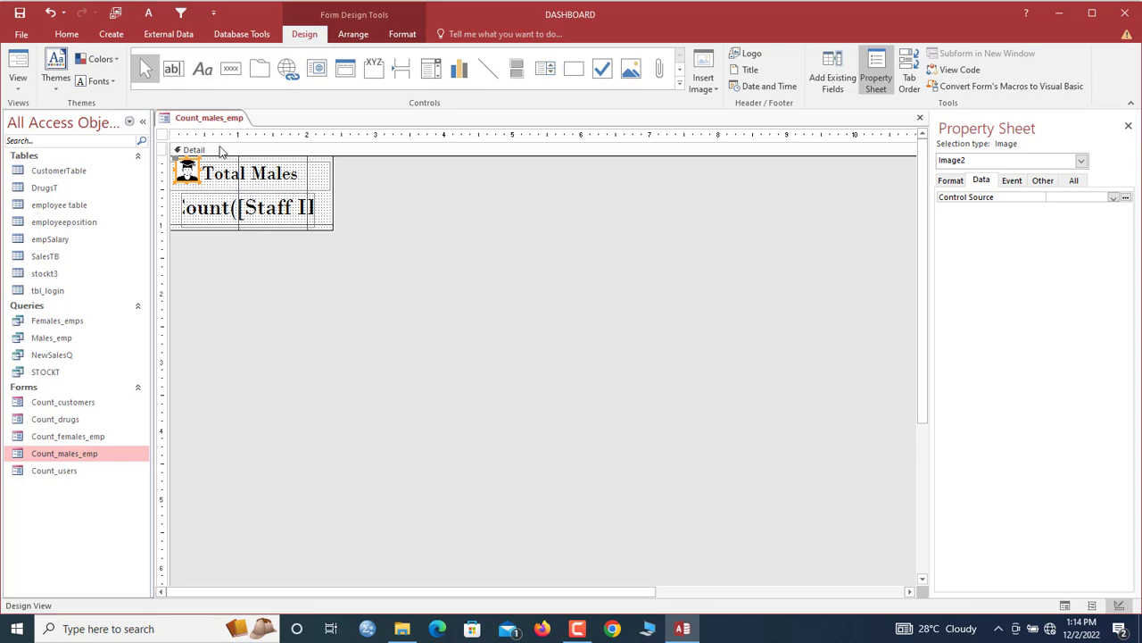
right_click(215, 120)
left_click(251, 186)
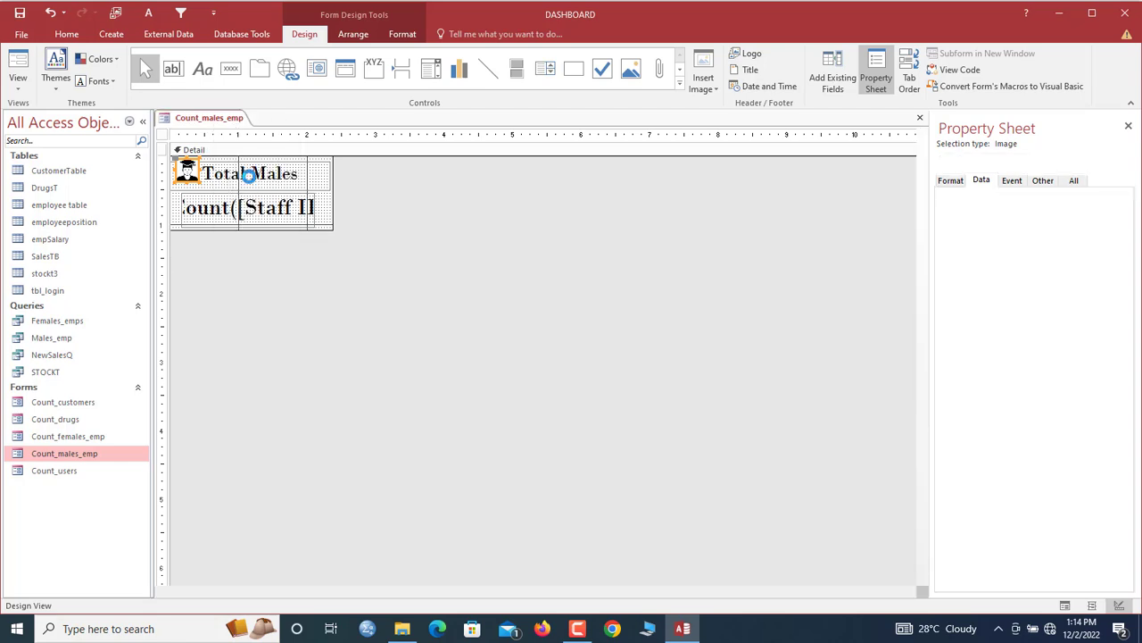
Save the Count_males_emp form and close it.
right_click(222, 120)
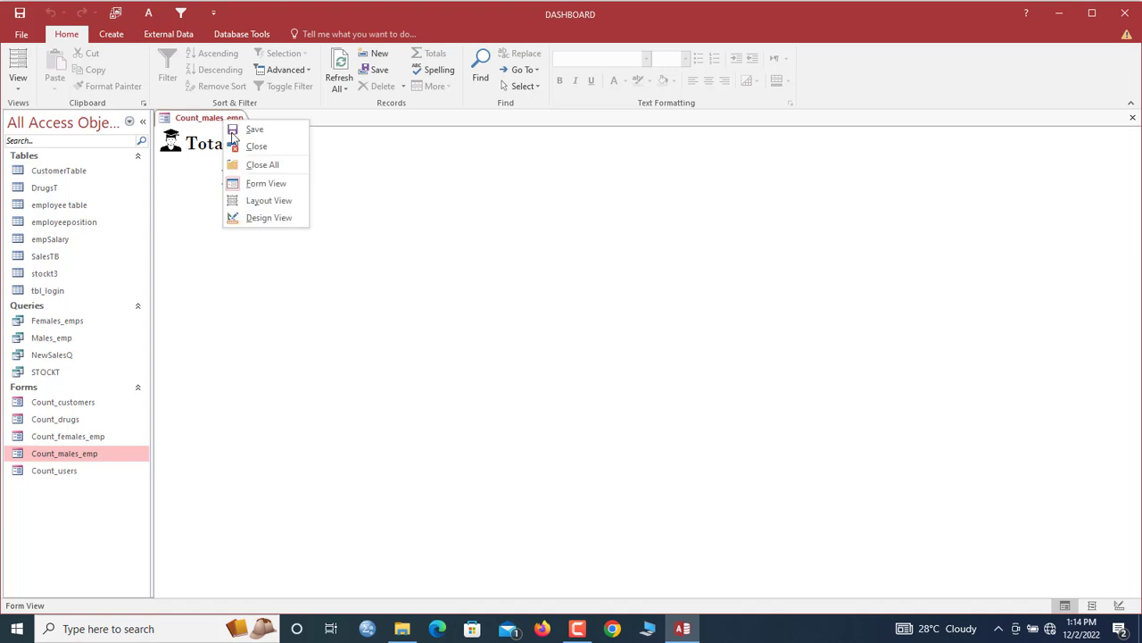
left_click(237, 128)
right_click(228, 125)
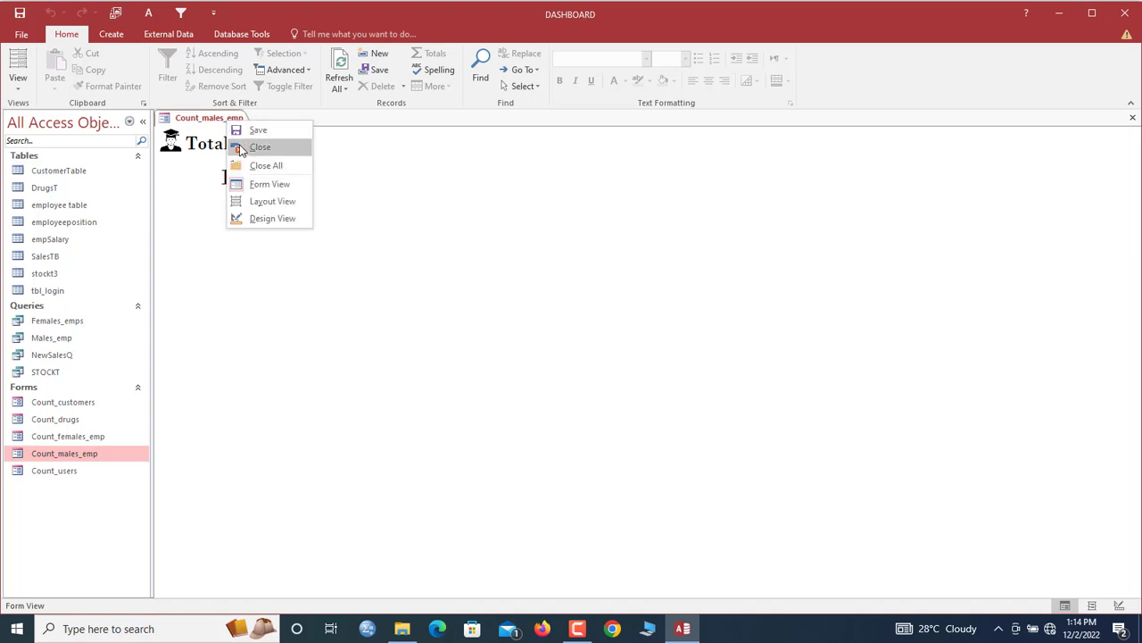
left_click(252, 146)
Open Count_females_emp in Design View and place a small 306249 picture from the image gallery before the Total Female label text.
right_click(105, 440)
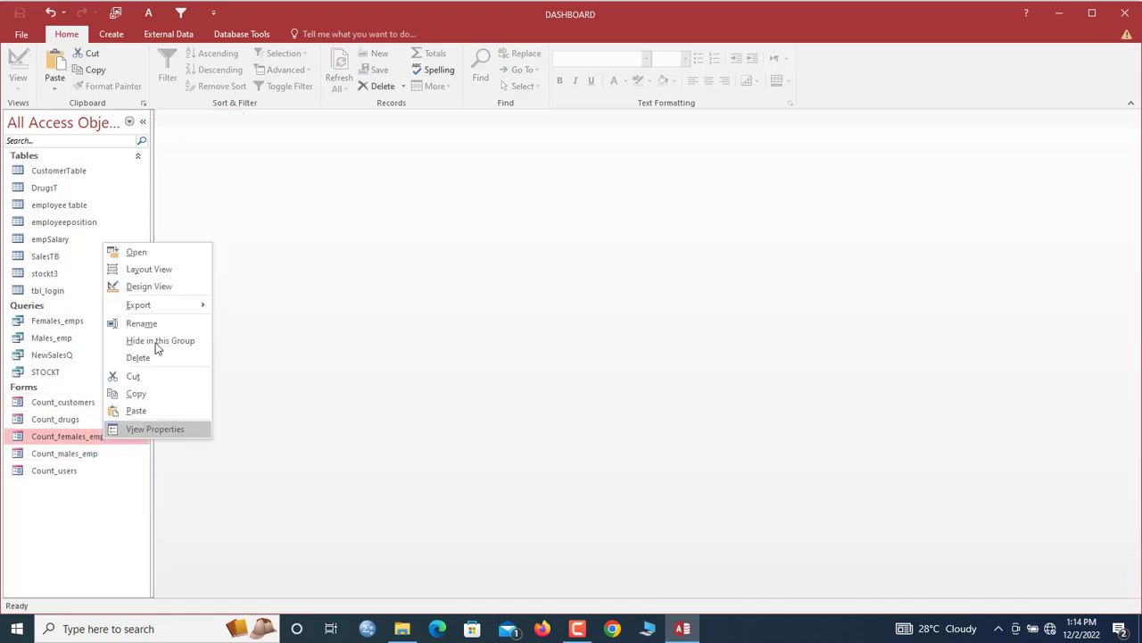
left_click(149, 285)
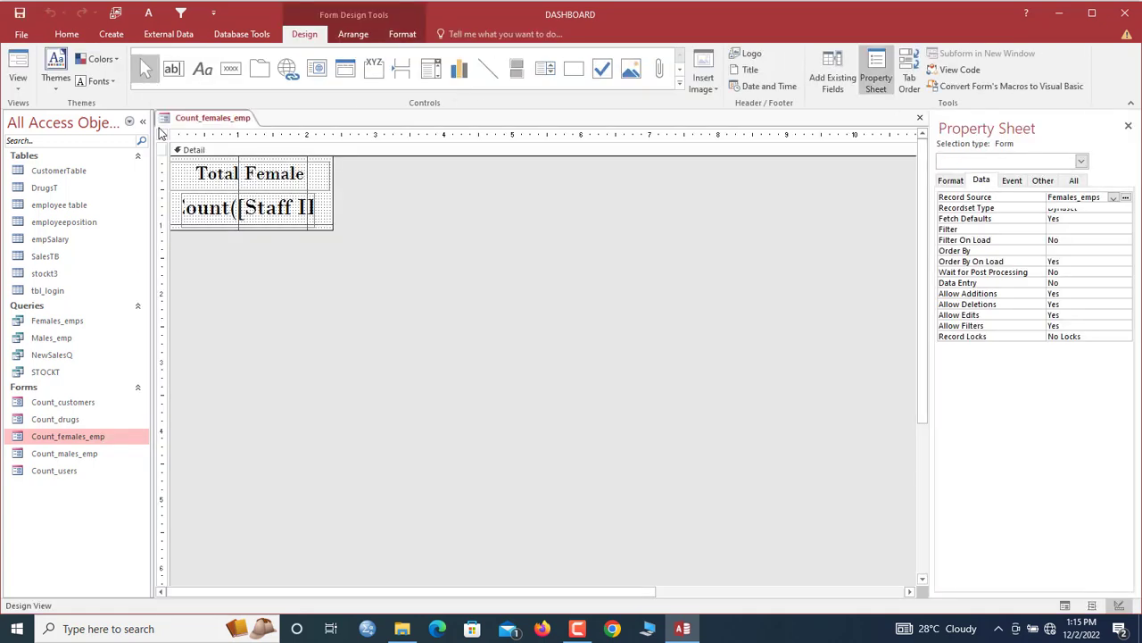
left_click(705, 82)
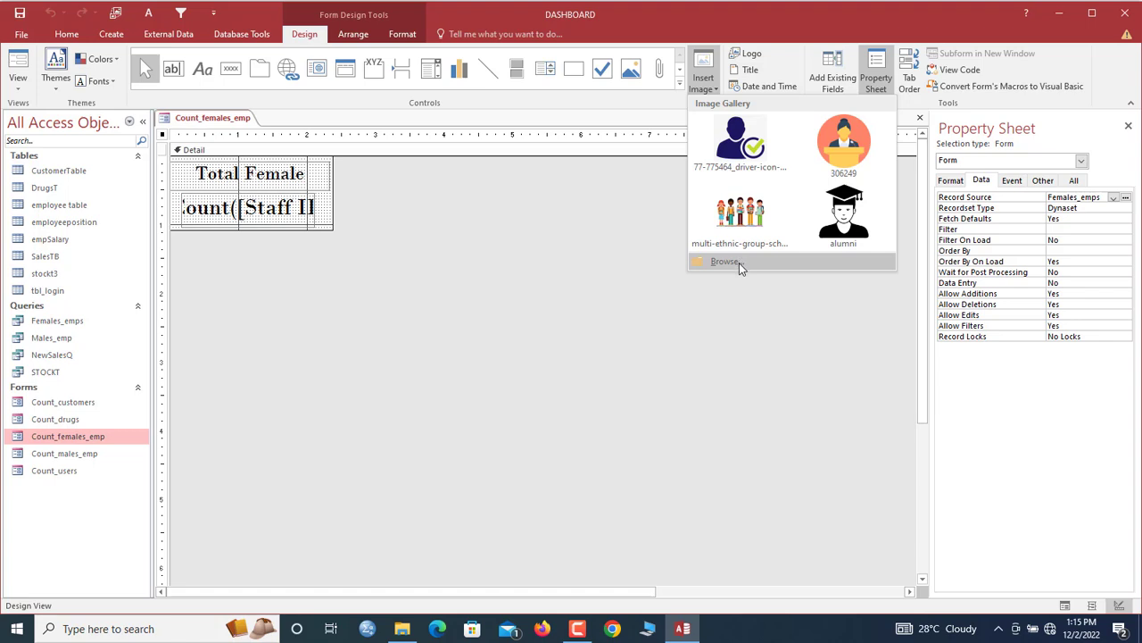
left_click(844, 143)
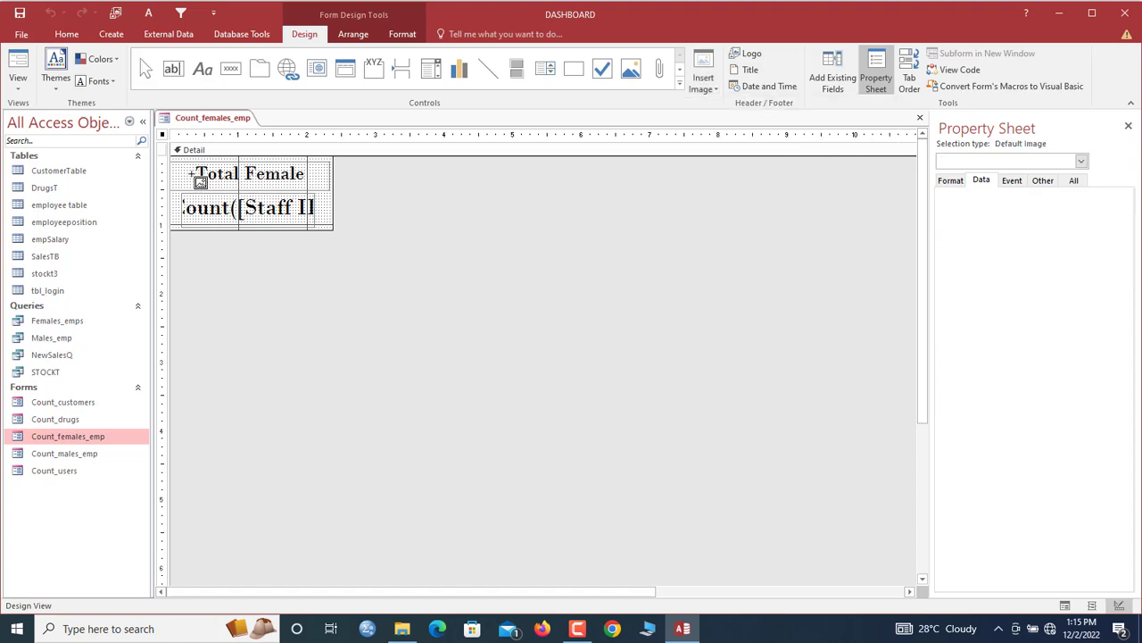
left_click_drag(174, 159, 193, 183)
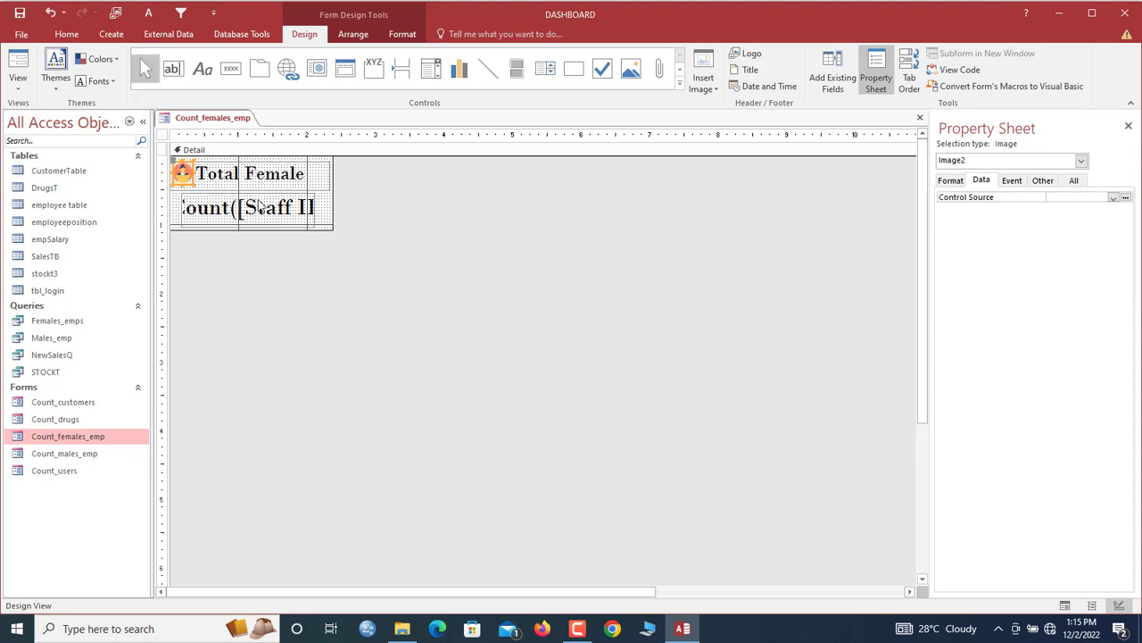
Add a leading space to the Total Female label text and nudge the picture slightly right and up beside it.
left_click(214, 182)
left_click(199, 174)
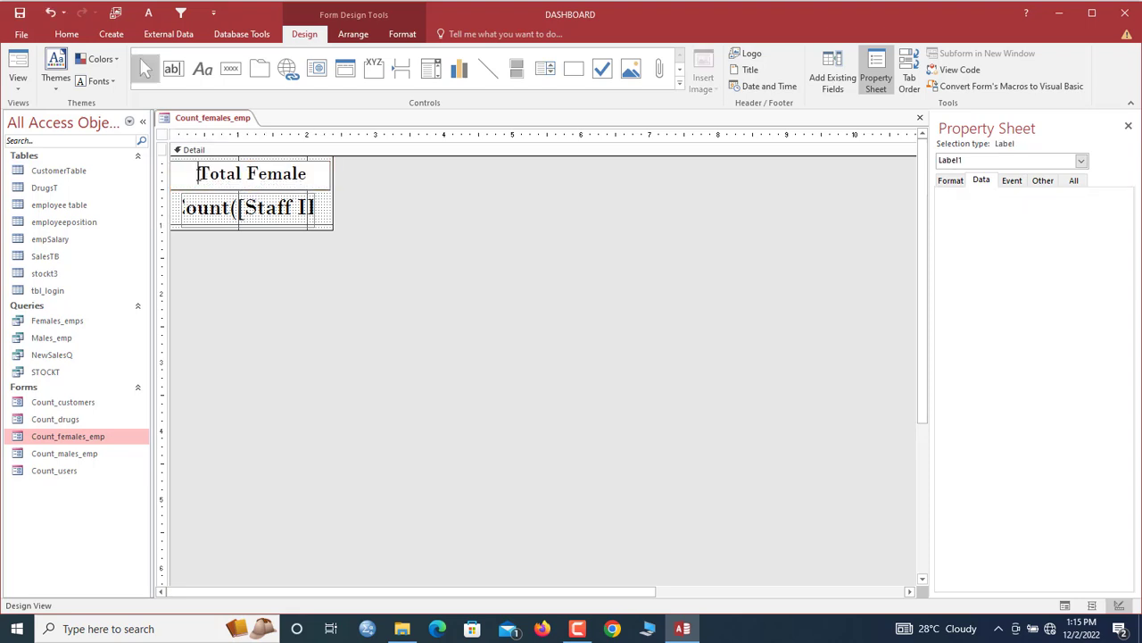
left_click(163, 135)
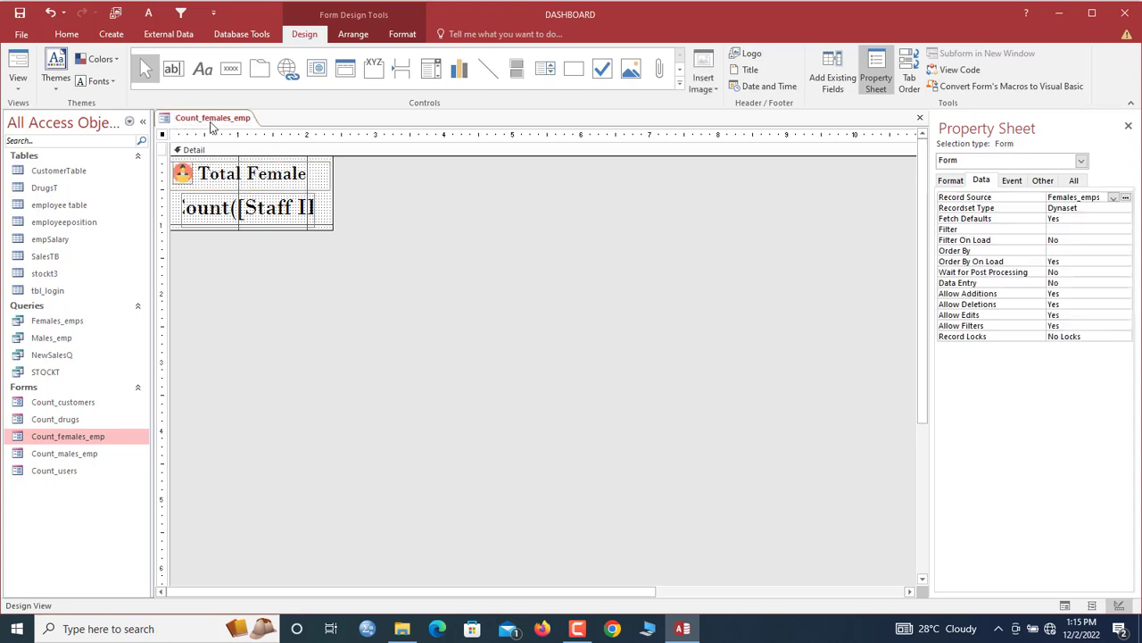
left_click(185, 179)
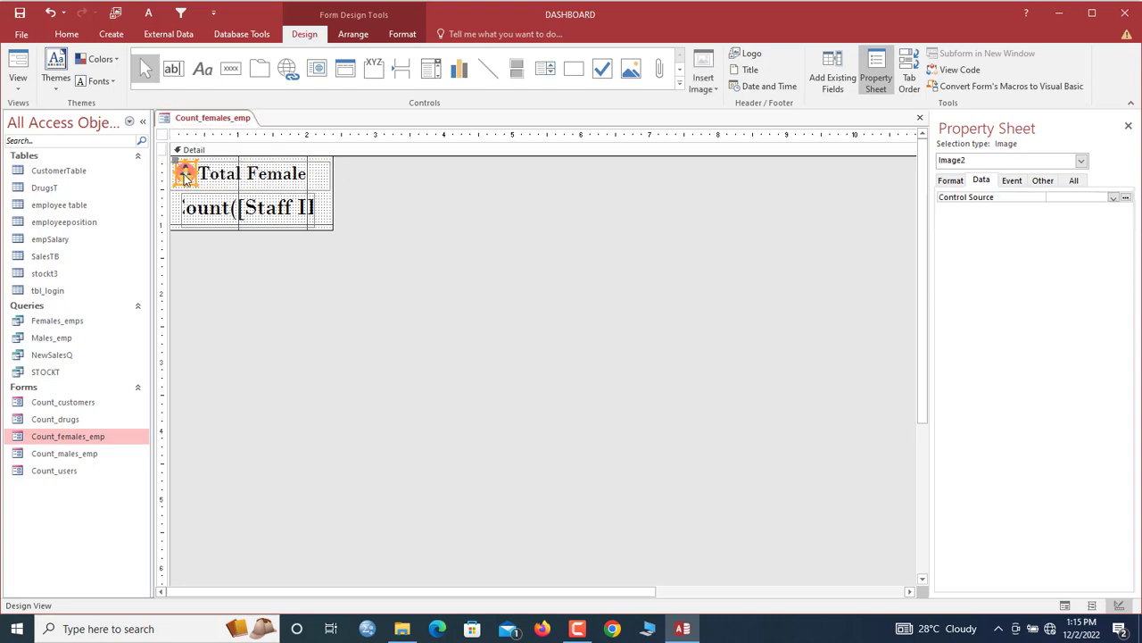
left_click_drag(185, 179, 185, 177)
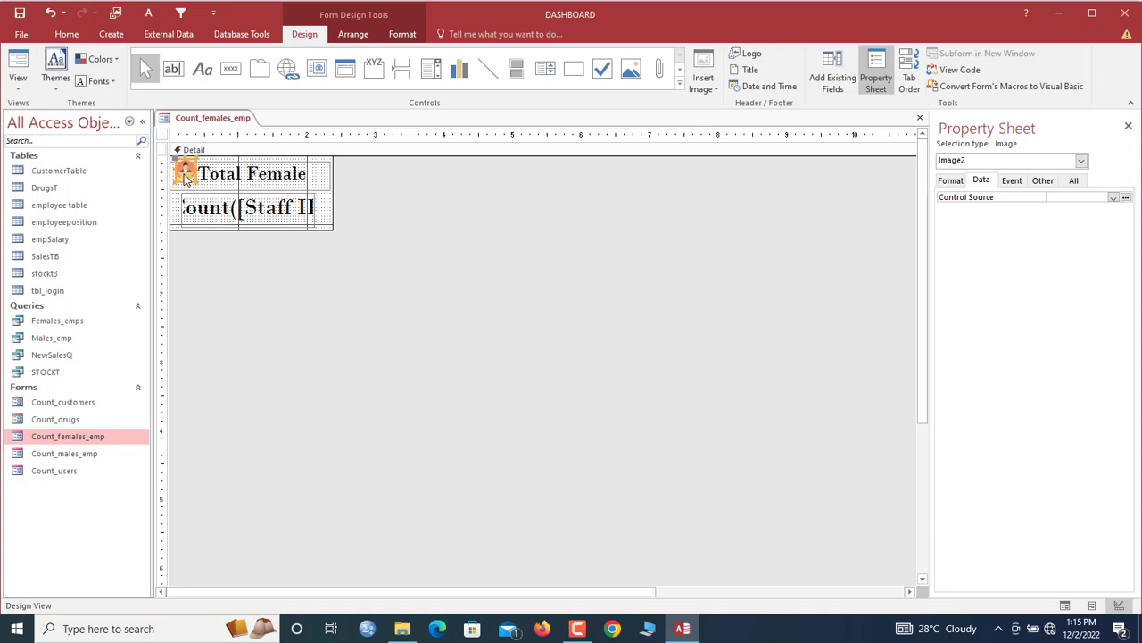
Save Count_females_emp, show it in Form View and close it.
right_click(216, 118)
left_click(223, 125)
right_click(223, 121)
left_click(255, 185)
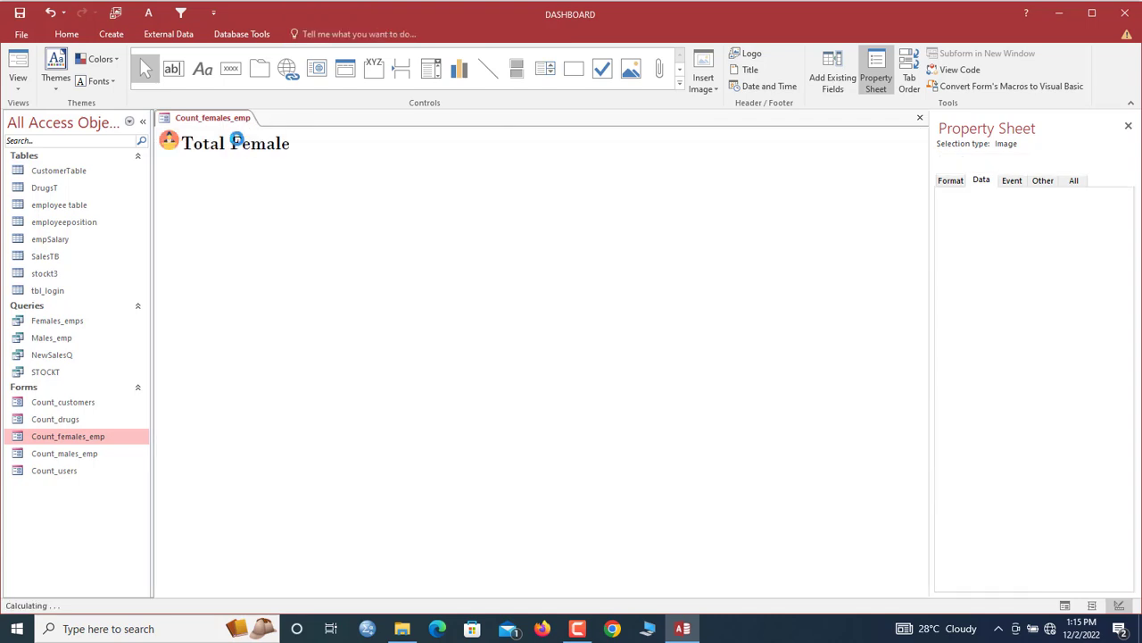
right_click(227, 126)
left_click(240, 151)
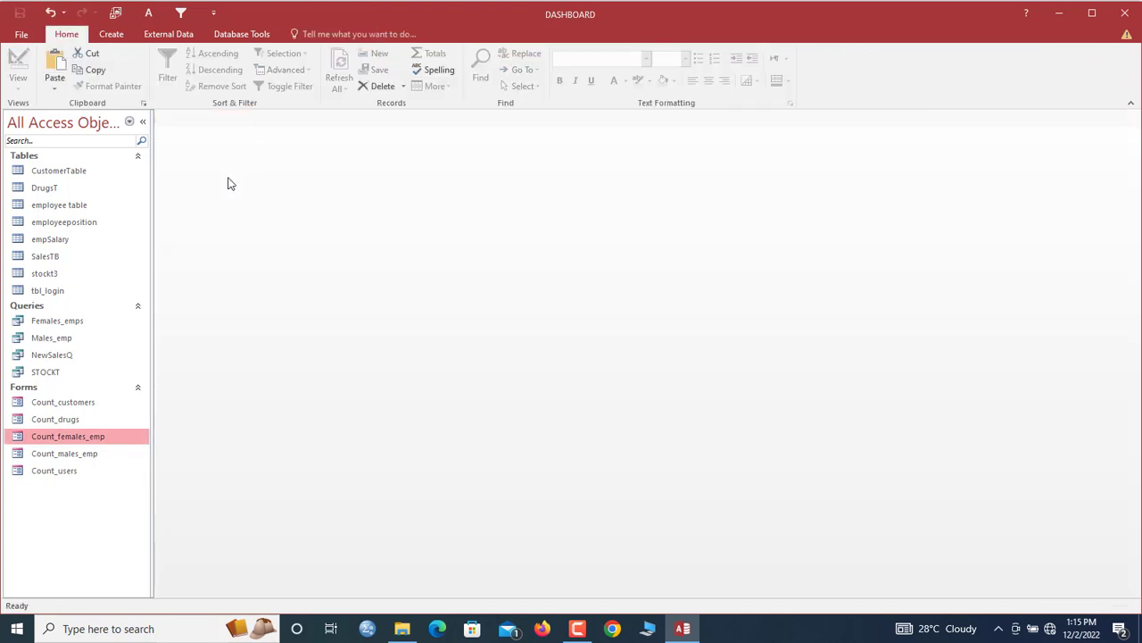
Open Count_drugs in Design View and insert the equipment picture from the pictures folder before the Total Drugs label text.
left_click(82, 423)
right_click(82, 423)
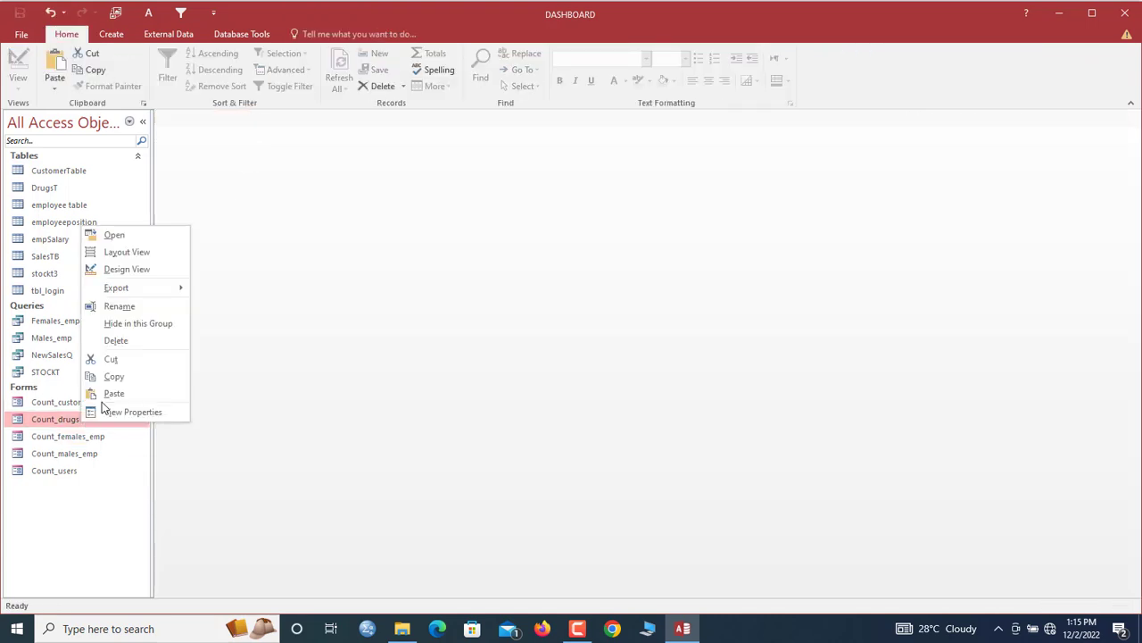
left_click(130, 266)
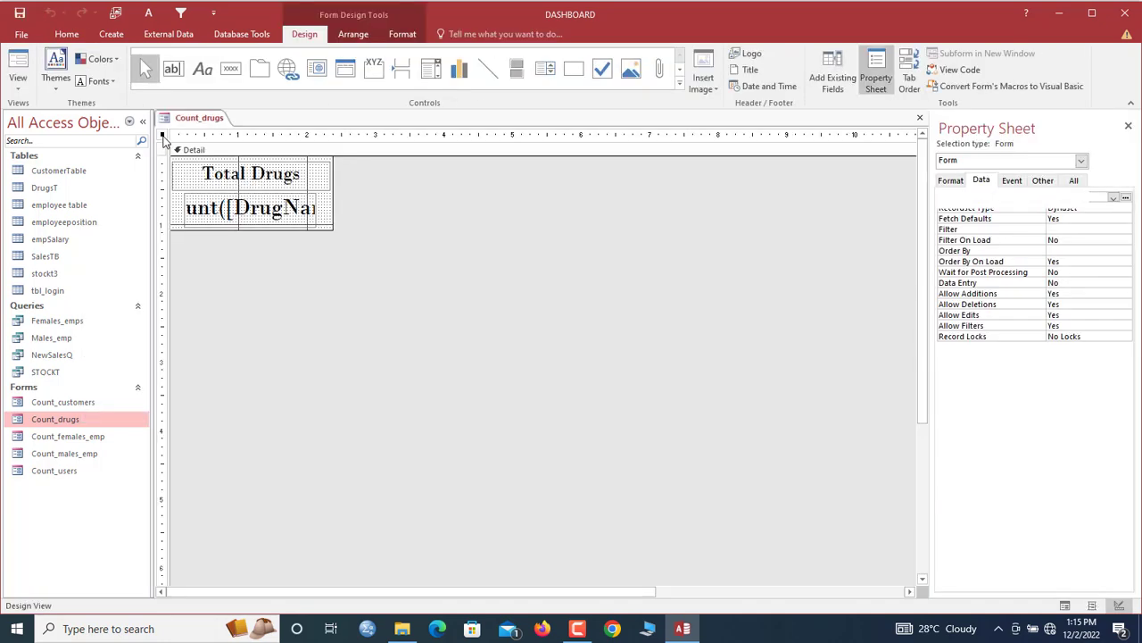
left_click(709, 92)
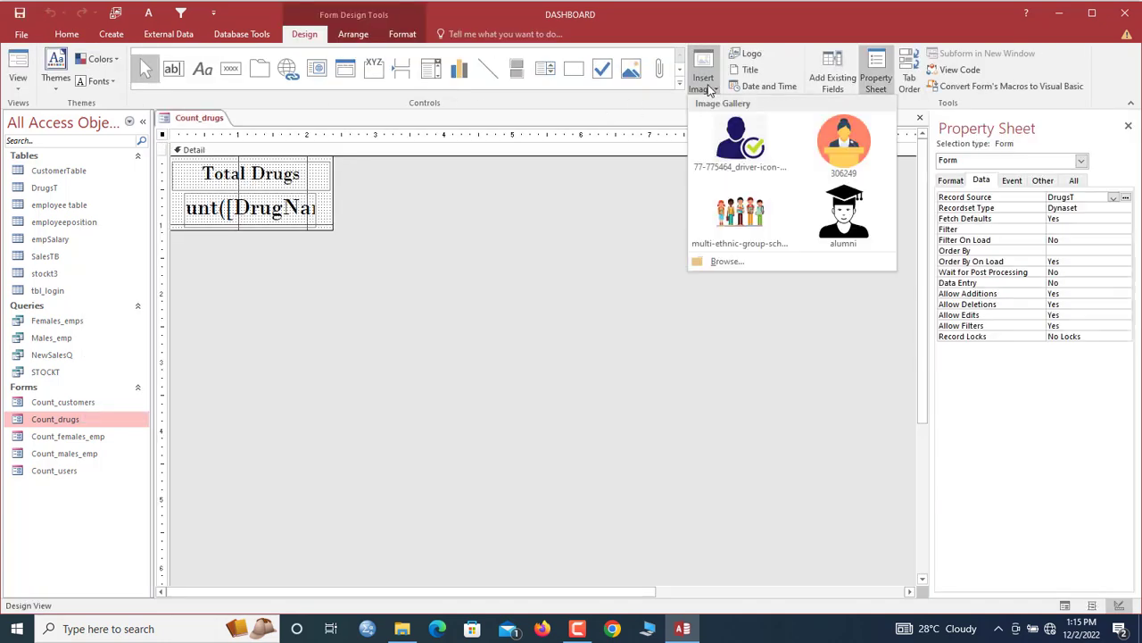
left_click(746, 257)
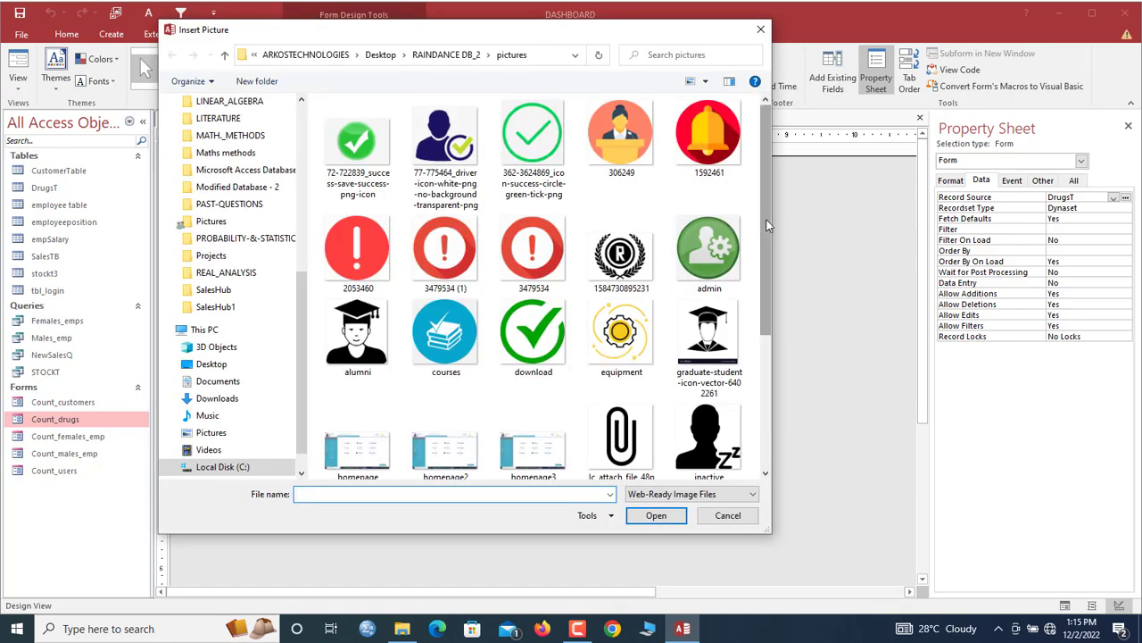
left_click(624, 332)
left_click(662, 523)
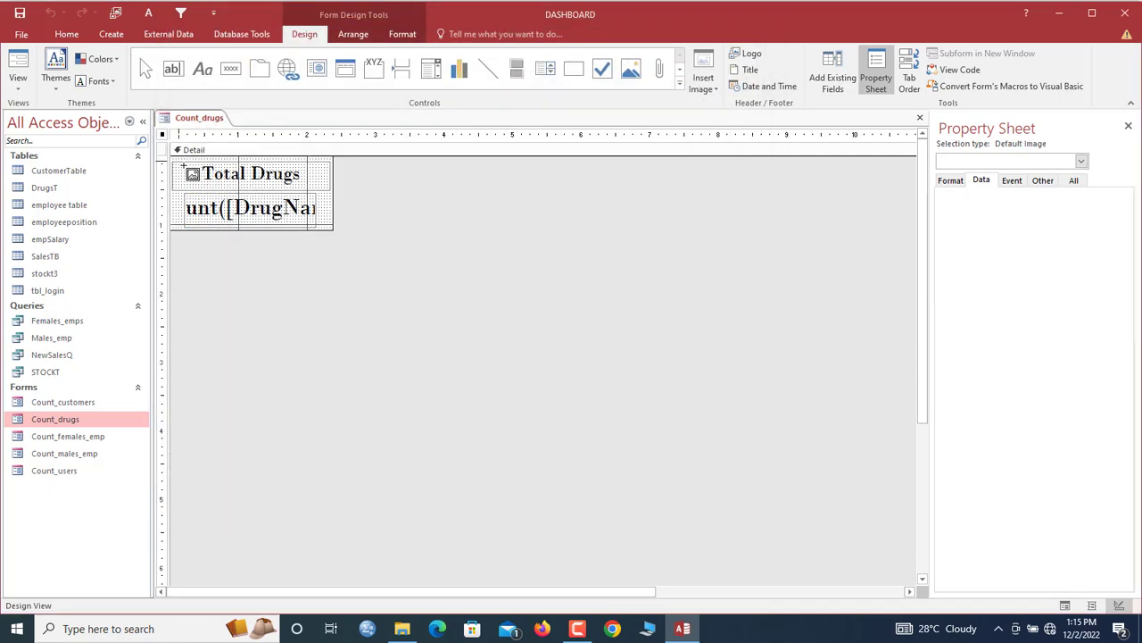
left_click(180, 165)
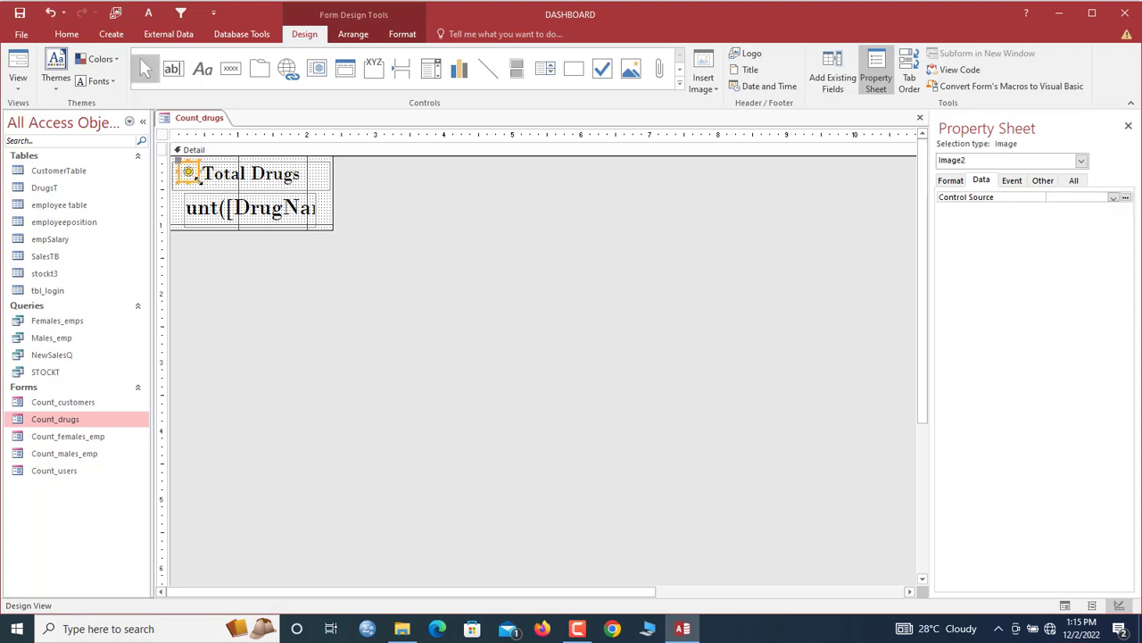
Nudge the equipment picture slightly upward beside Total Drugs and save the form.
left_click(185, 197)
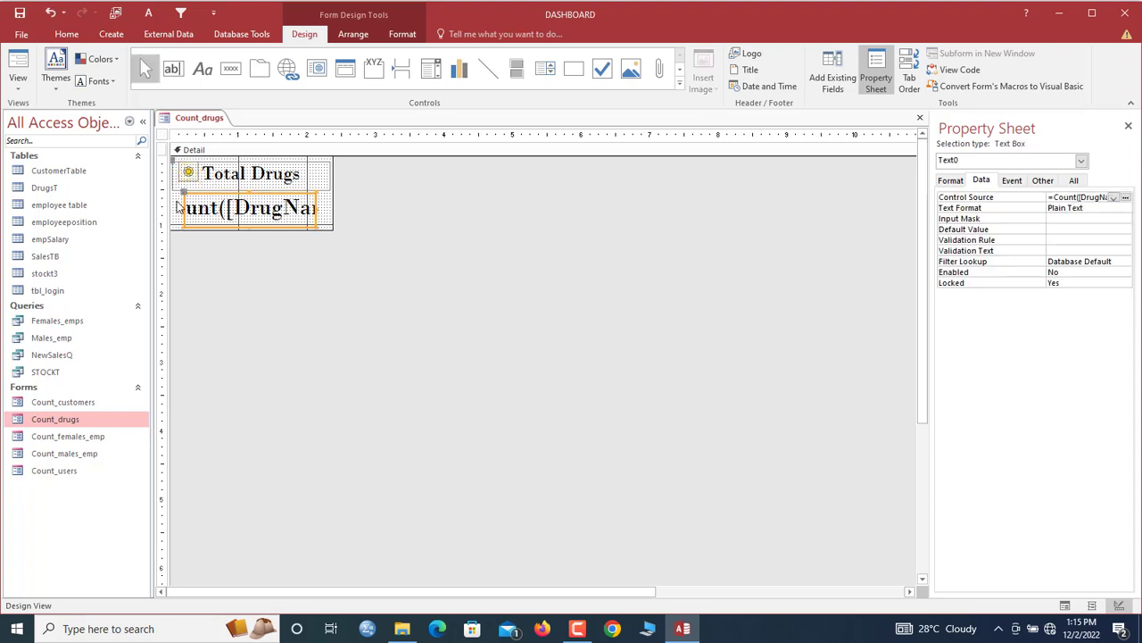
left_click(189, 173)
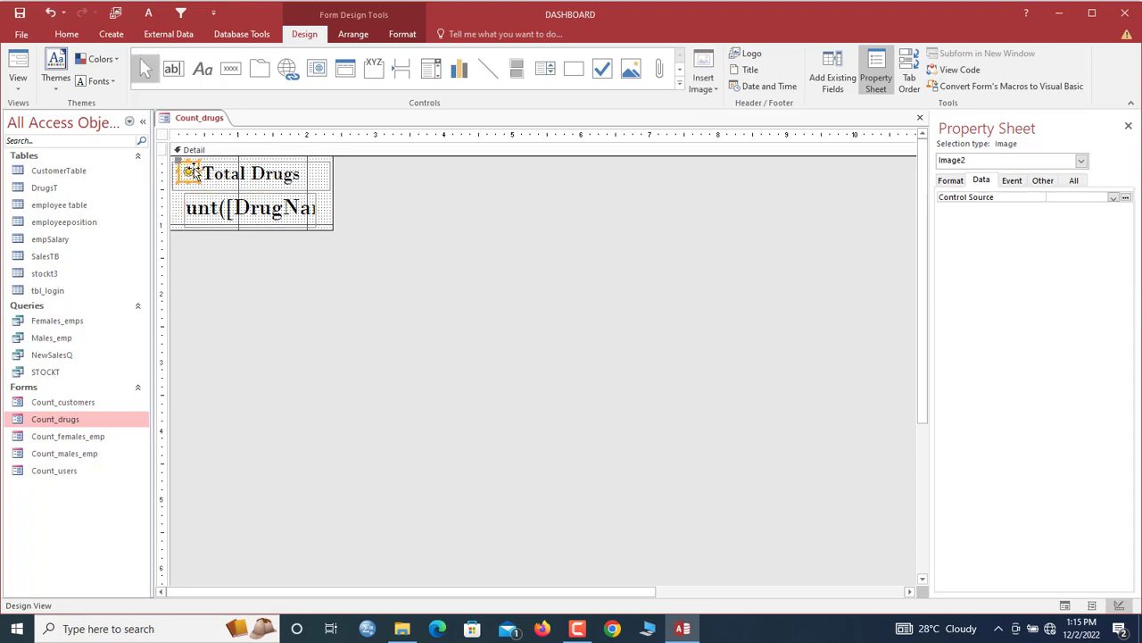
right_click(189, 124)
left_click(210, 126)
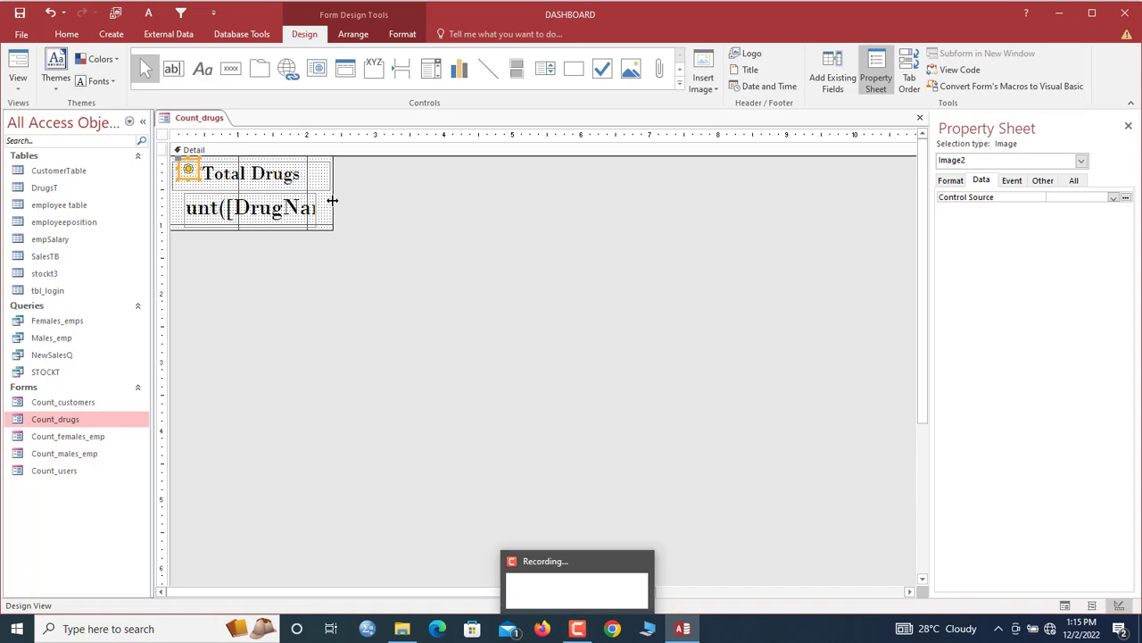
Show the Count_drugs form in Form View and close it.
right_click(222, 123)
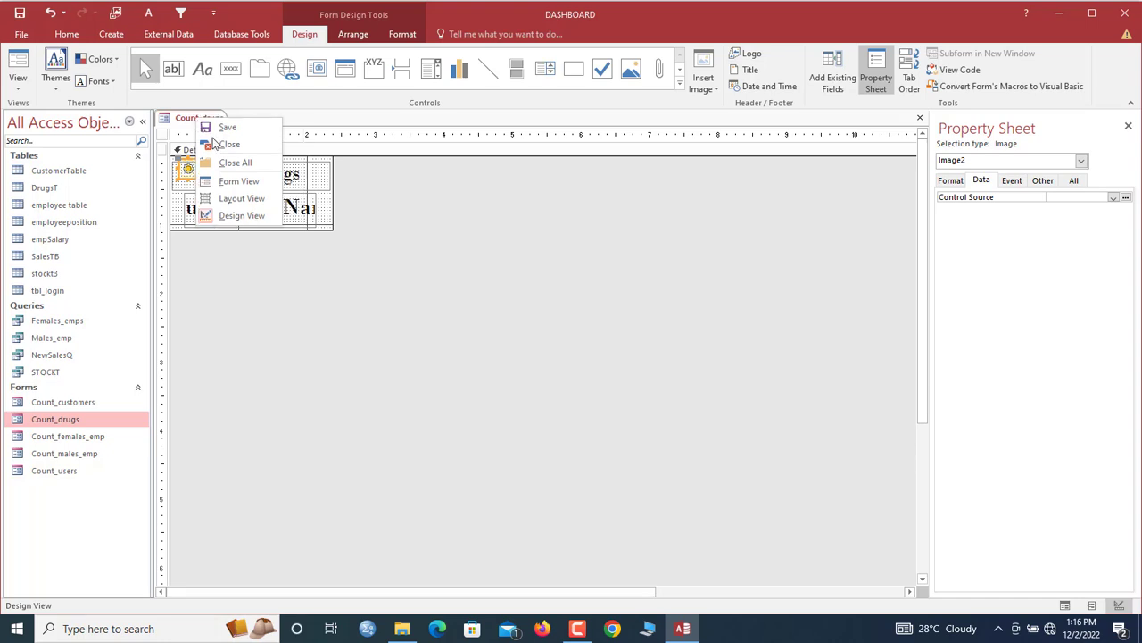
left_click(243, 182)
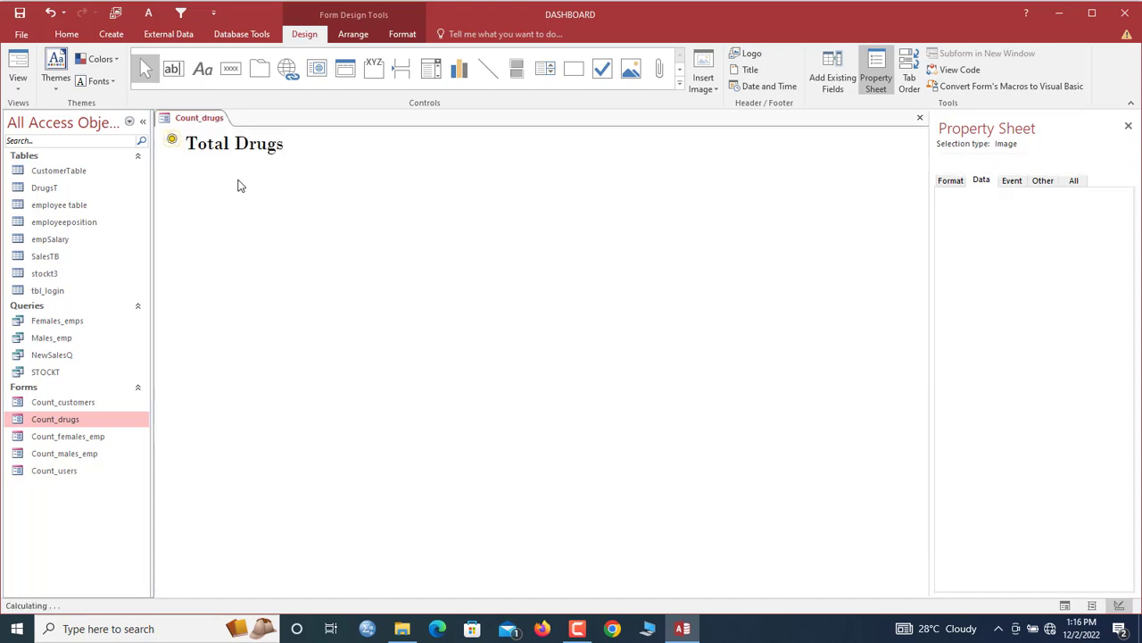
right_click(206, 120)
left_click(229, 146)
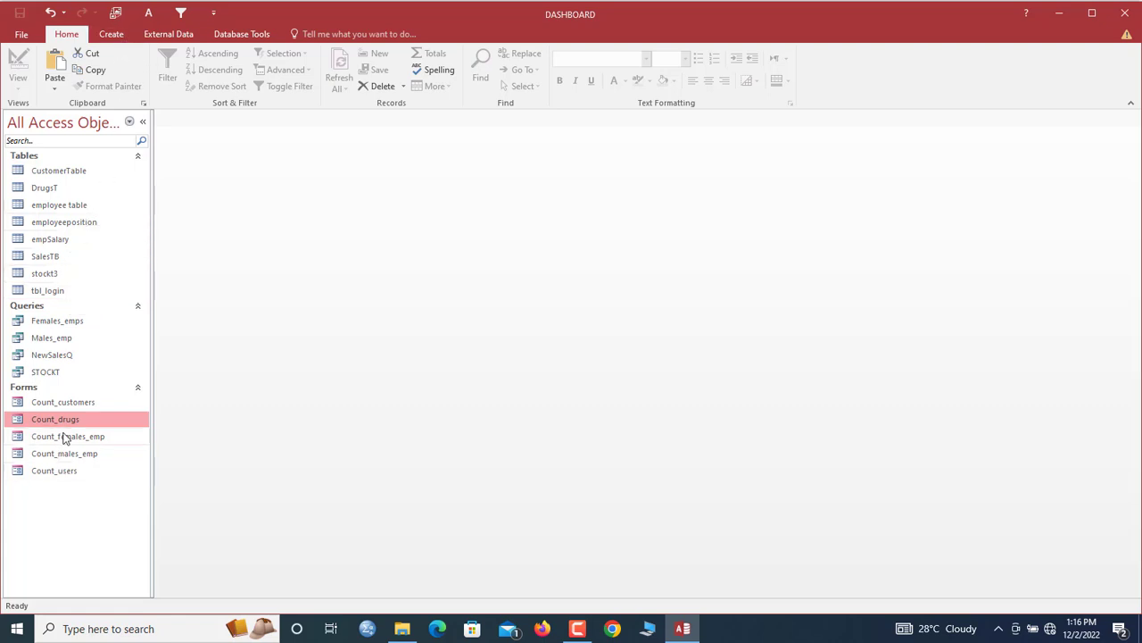
Duplicate the Count_users form as a new form named Total_sales.
left_click(58, 473)
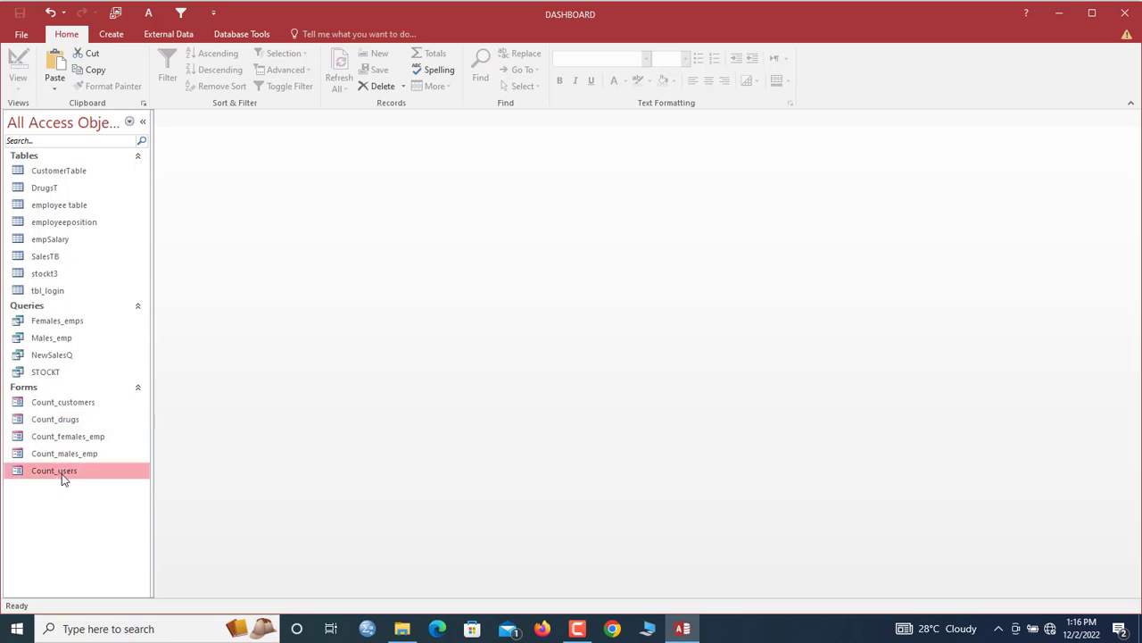
right_click(60, 473)
left_click(100, 432)
key("ctrl+v")
type("Total")
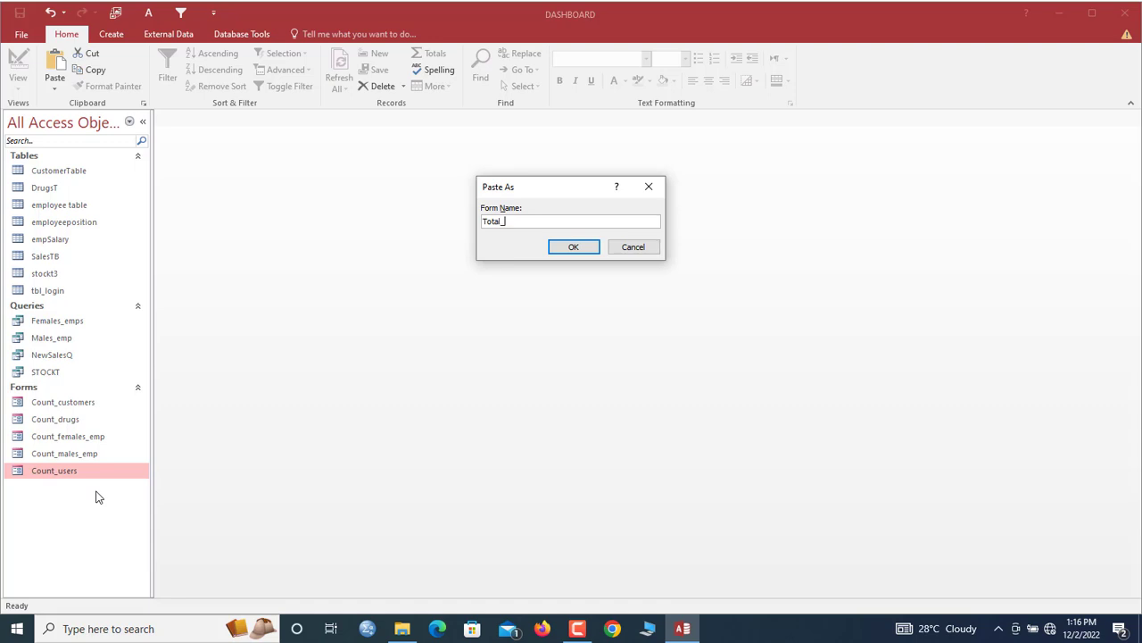
type("_sales")
key("Return")
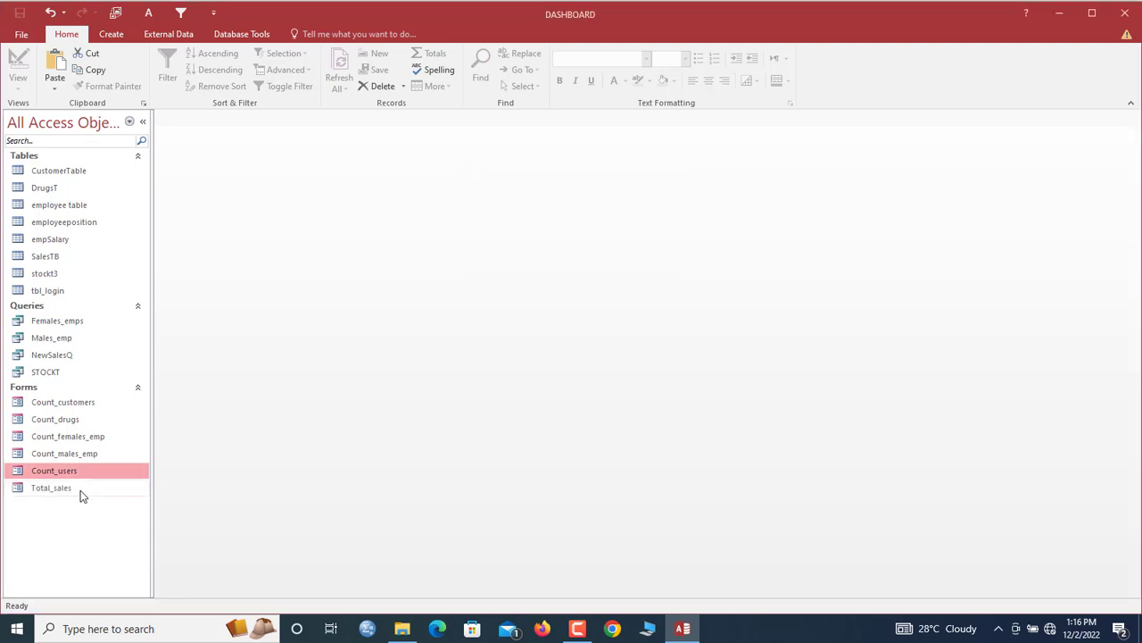
Examine the columns of the NewSalesQ query across its full width and close it.
left_click(80, 491)
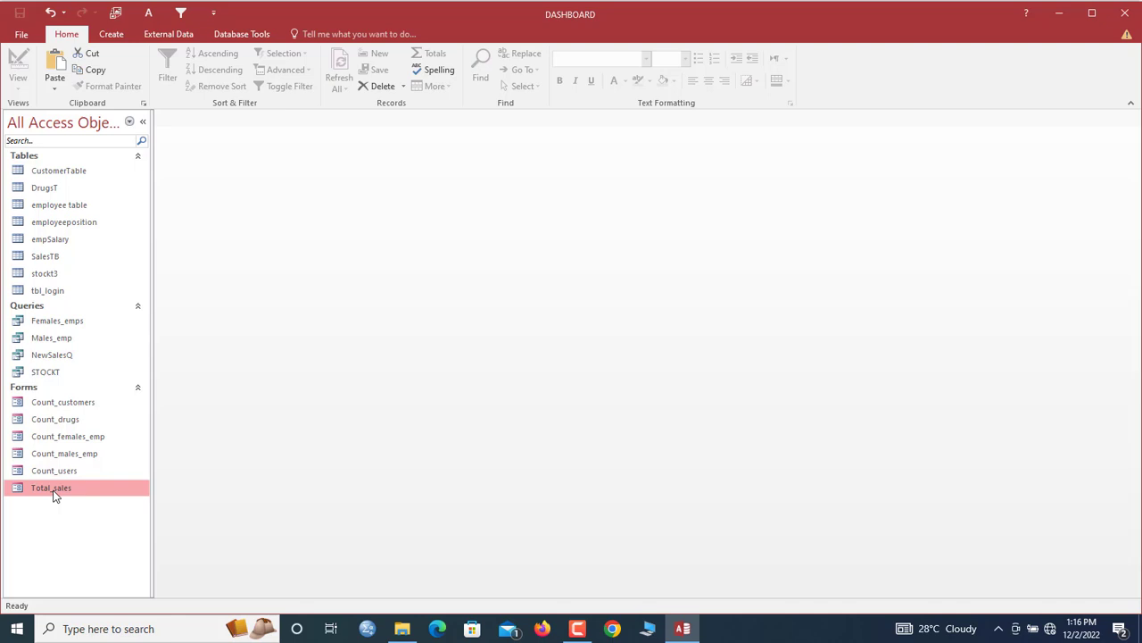
double_click(69, 360)
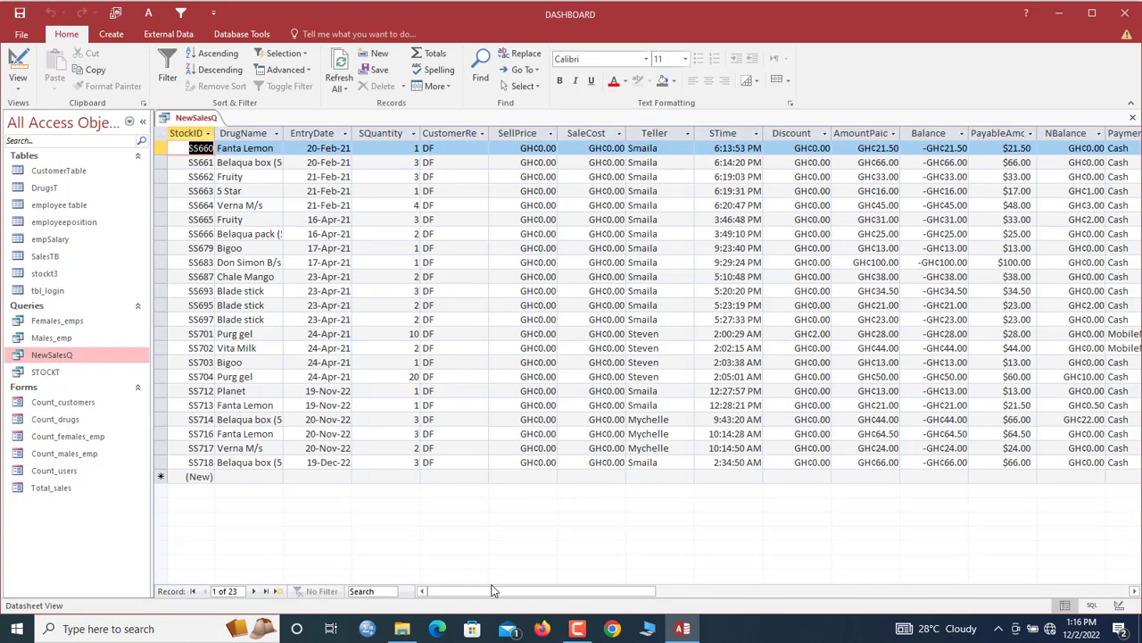
left_click_drag(494, 591, 678, 592)
left_click_drag(569, 602, 283, 591)
right_click(196, 120)
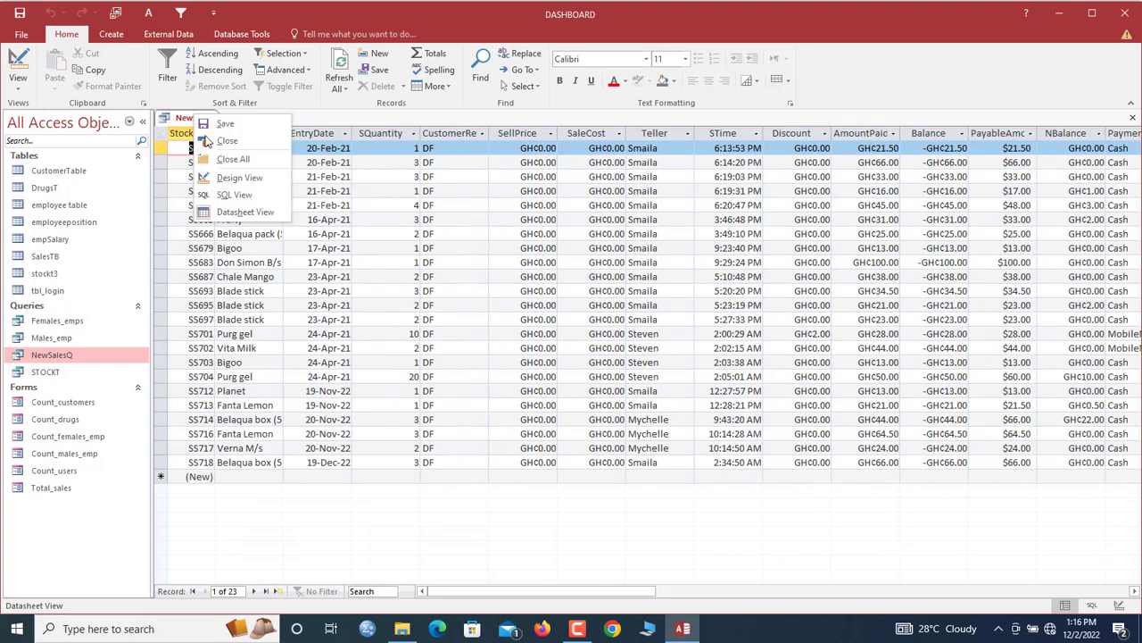
left_click(223, 141)
Open the Total_sales form in Design View and change its heading label from No. of users to Total sales.
left_click(64, 486)
right_click(64, 486)
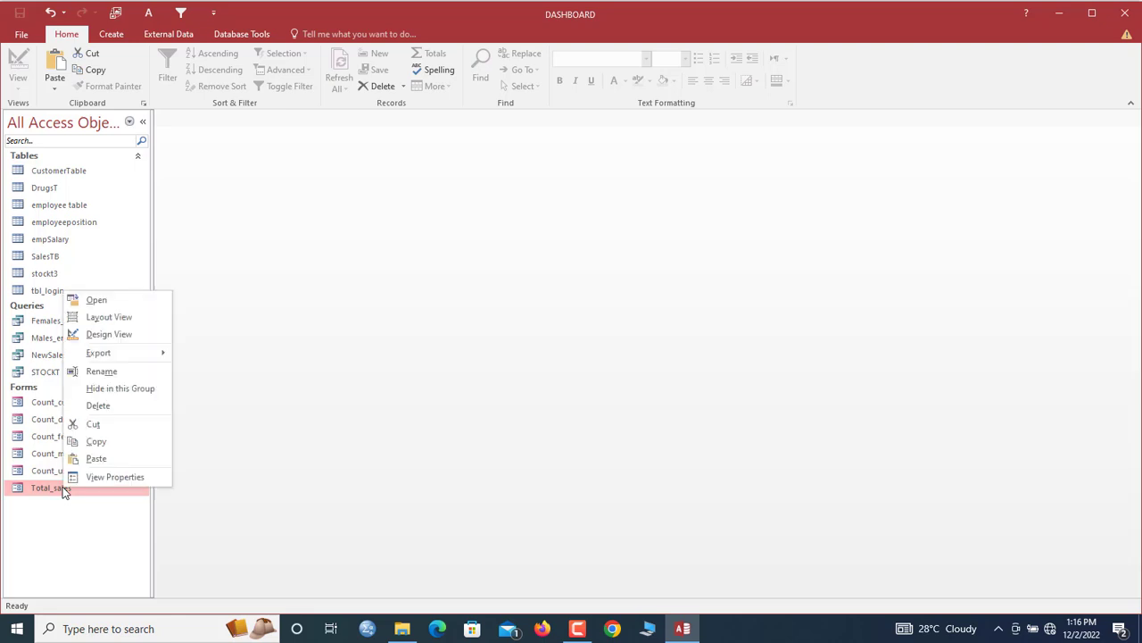
left_click(109, 334)
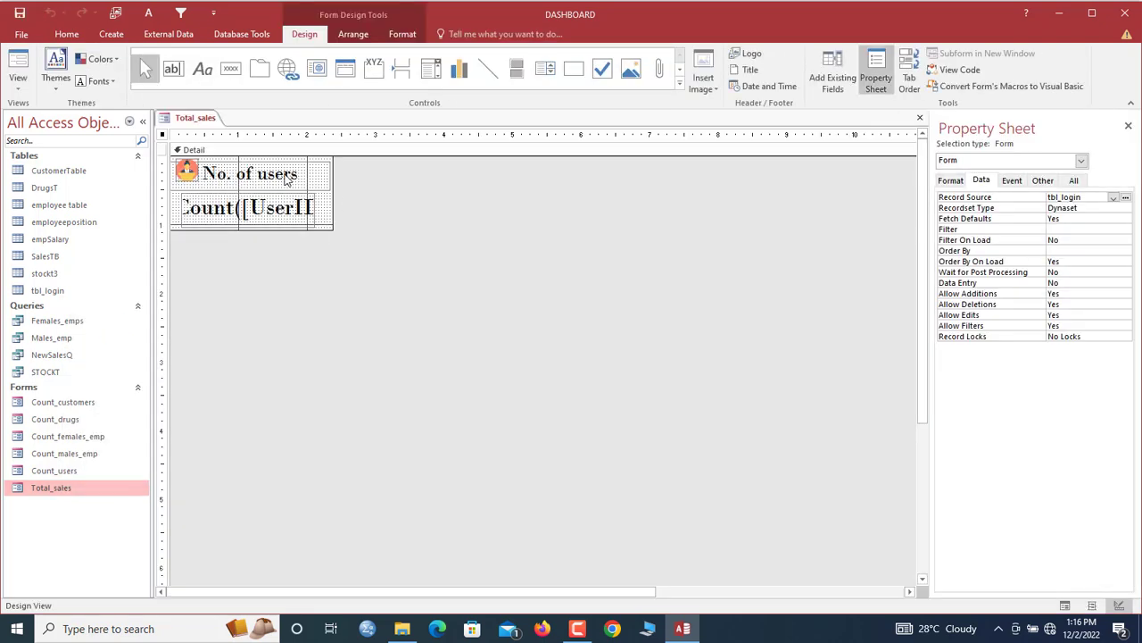
left_click(285, 173)
left_click(188, 170)
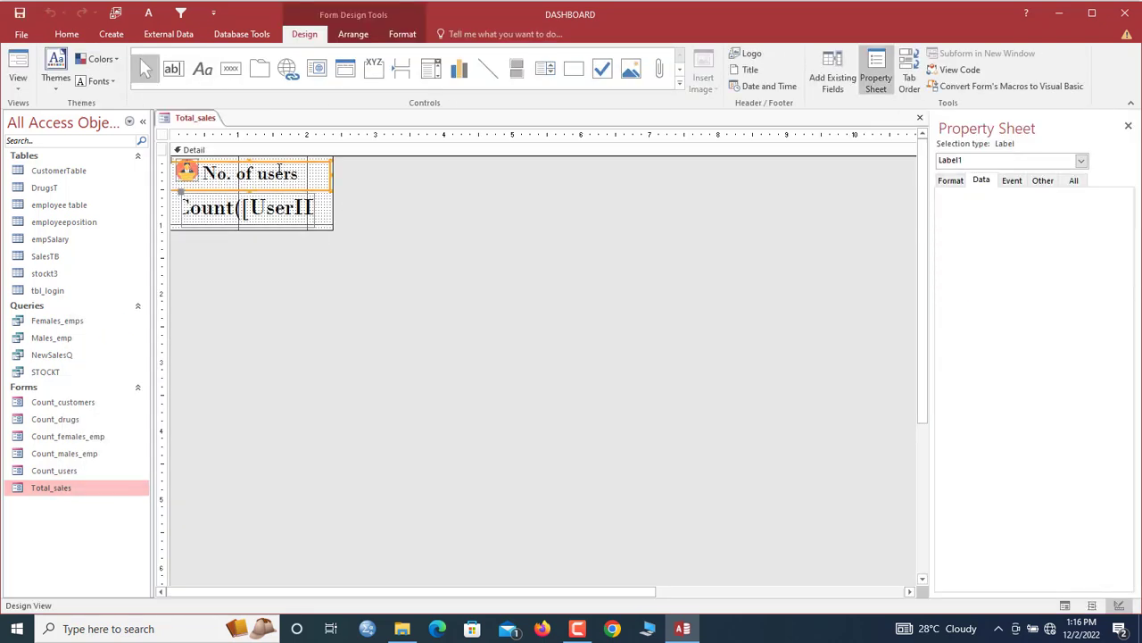
left_click_drag(301, 173, 203, 174)
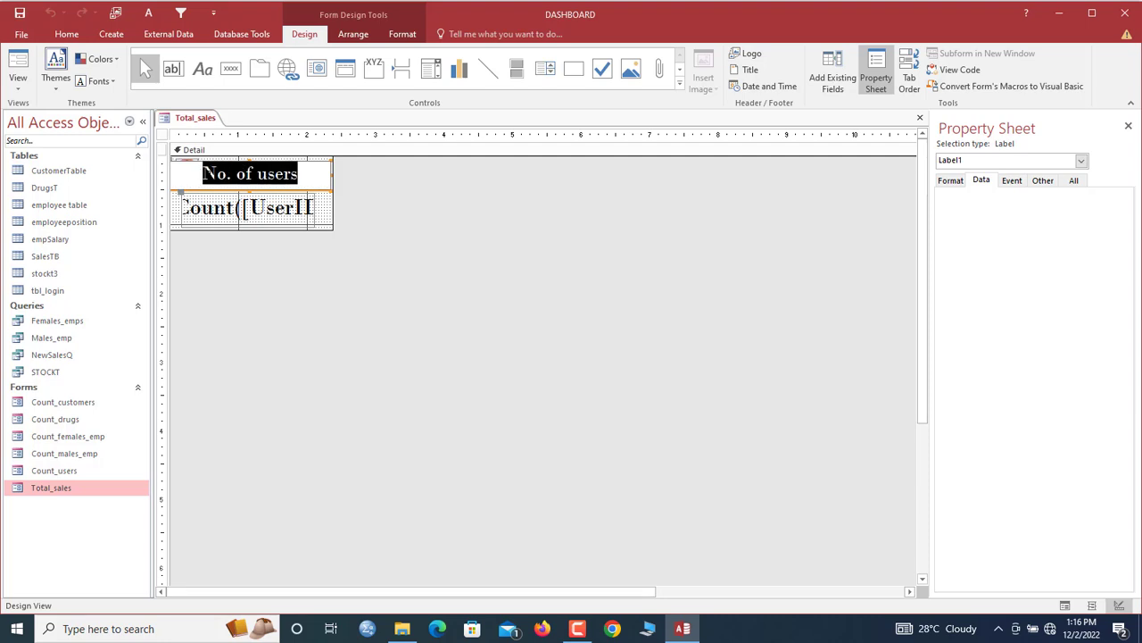
type("Total sales")
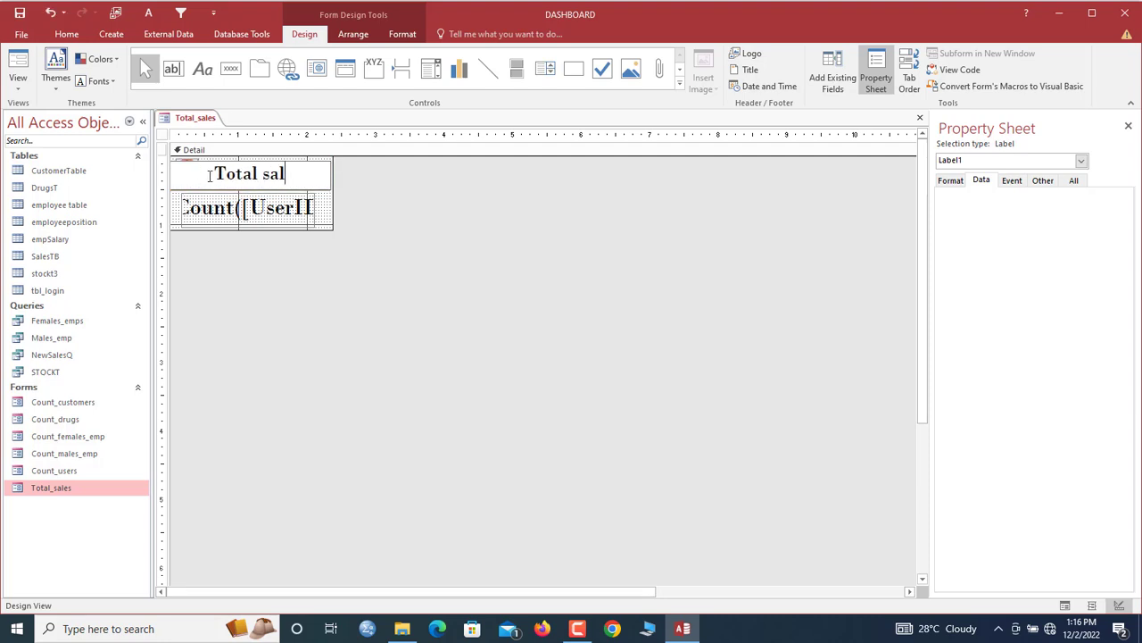
left_click(230, 208)
Replace the picture beside the Total sales heading with the "my payment icon" image from the Pictures folder.
left_click(188, 173)
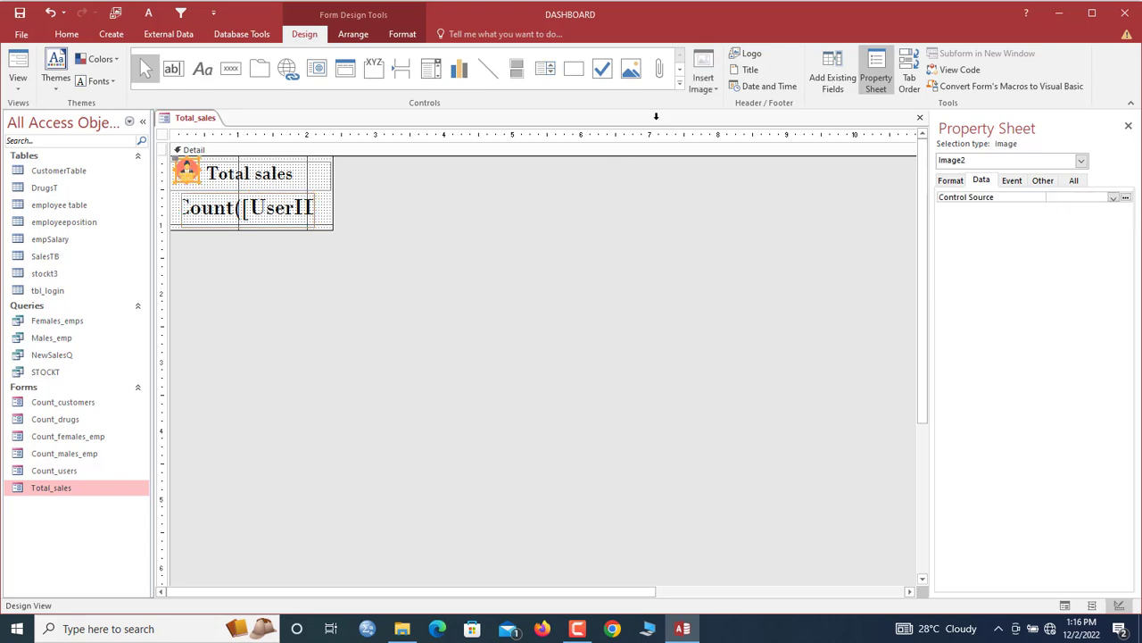
left_click(704, 80)
left_click(732, 336)
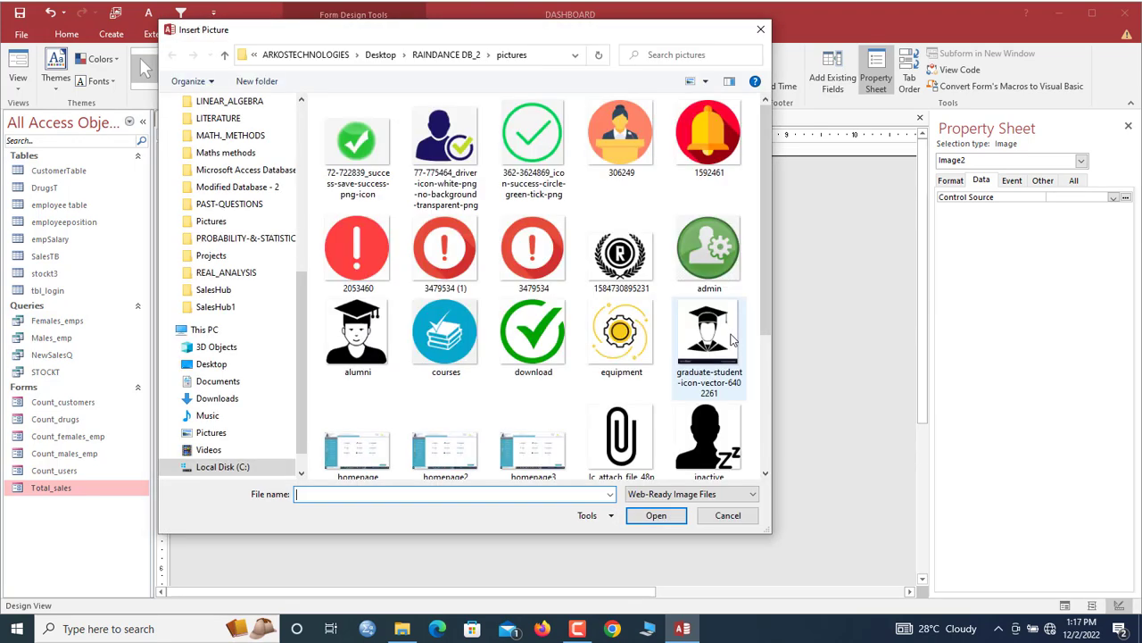
left_click_drag(765, 256, 790, 226)
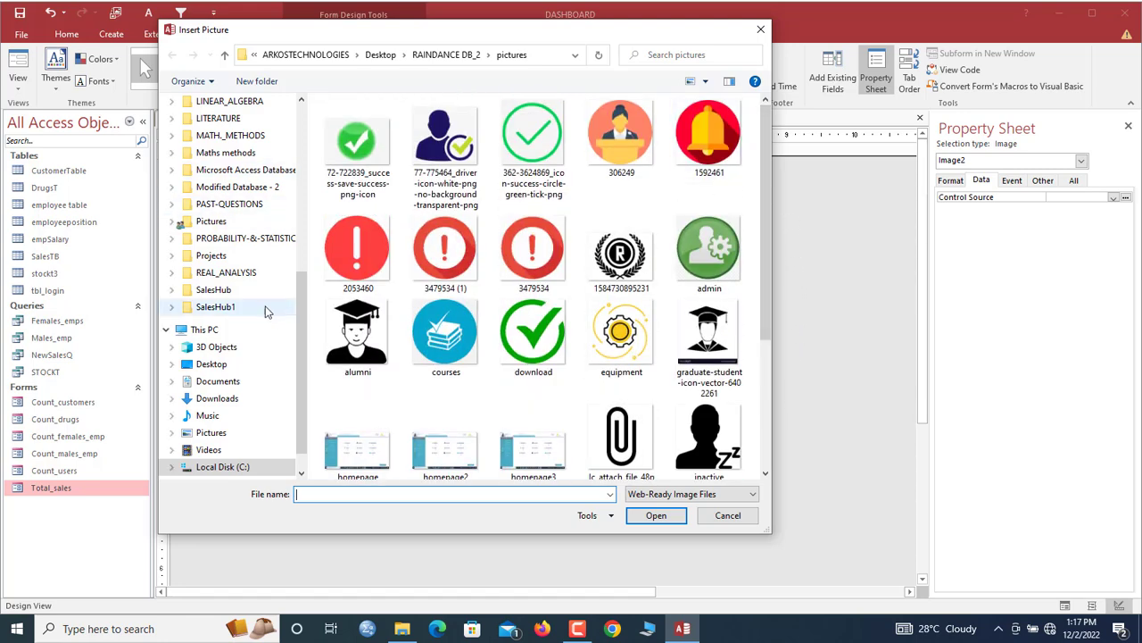
left_click_drag(307, 357, 310, 204)
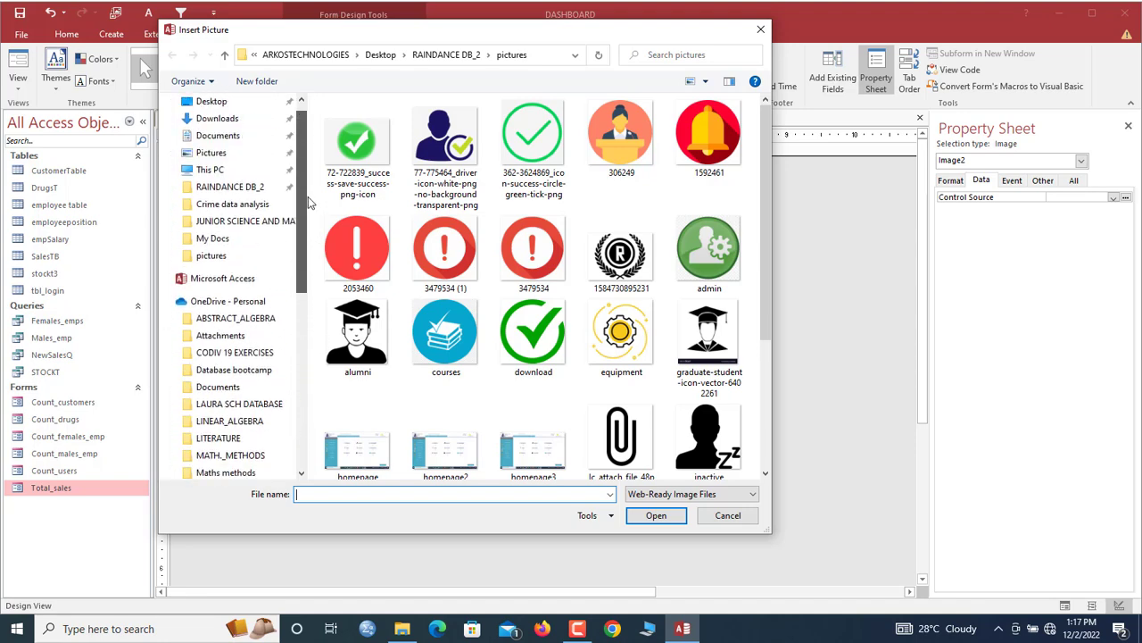
left_click(213, 239)
left_click(212, 154)
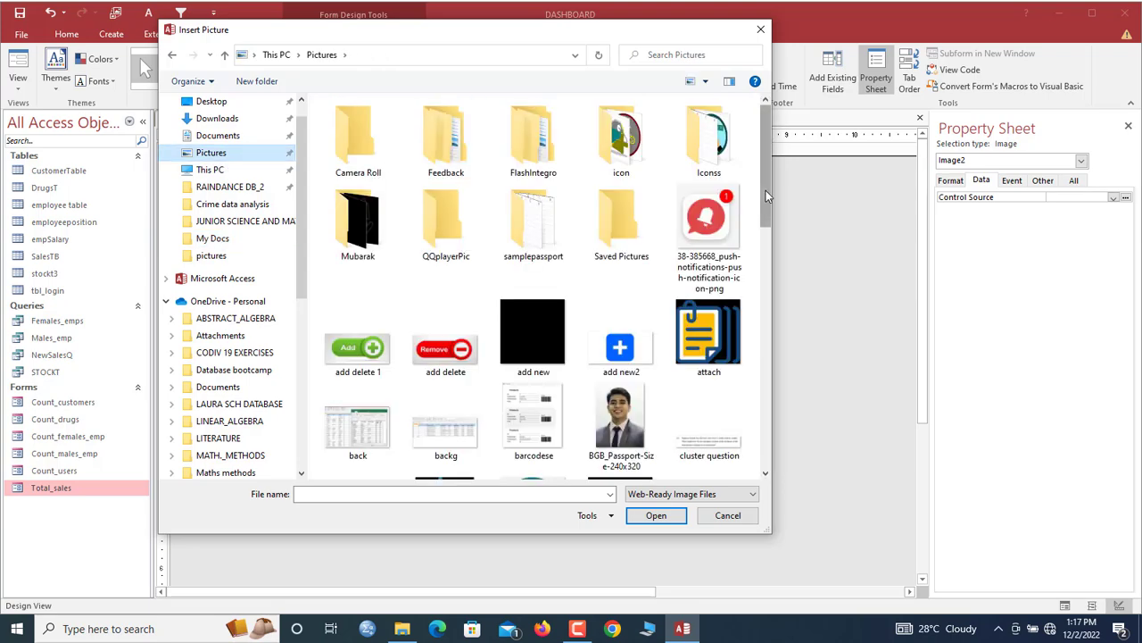
left_click_drag(766, 190, 787, 300)
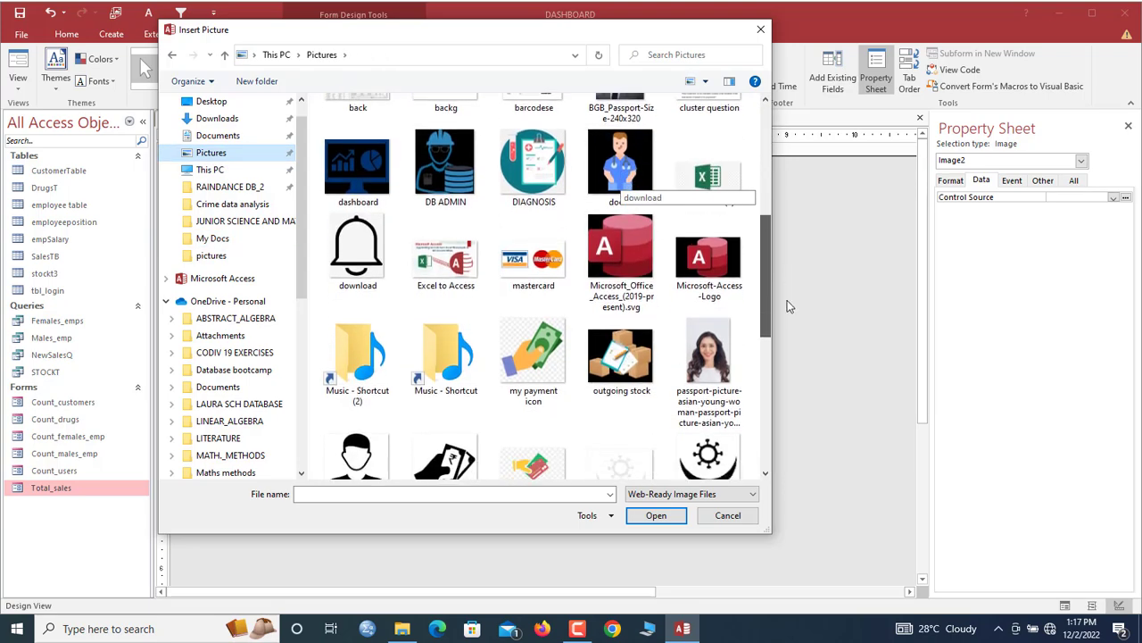
left_click(551, 158)
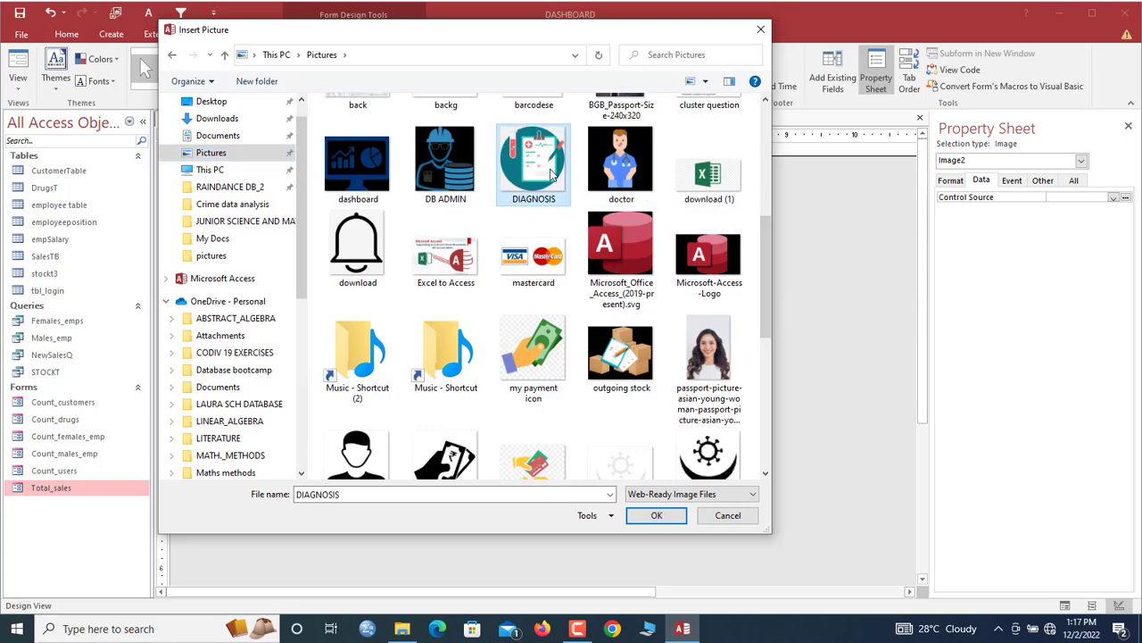
left_click_drag(767, 308, 786, 361)
left_click(533, 203)
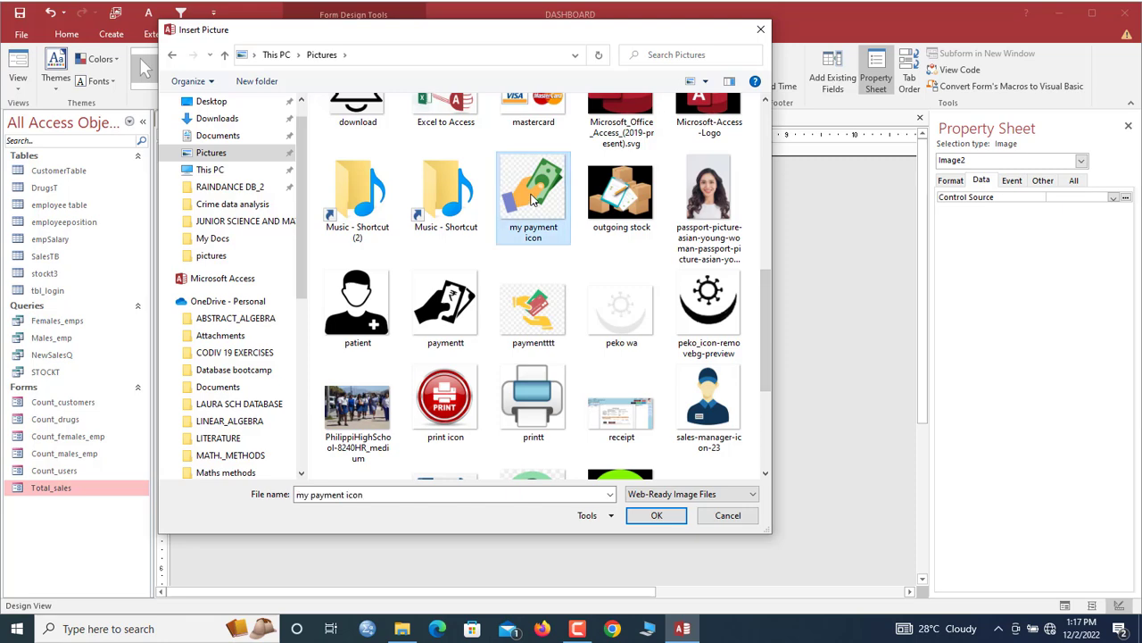
left_click(657, 516)
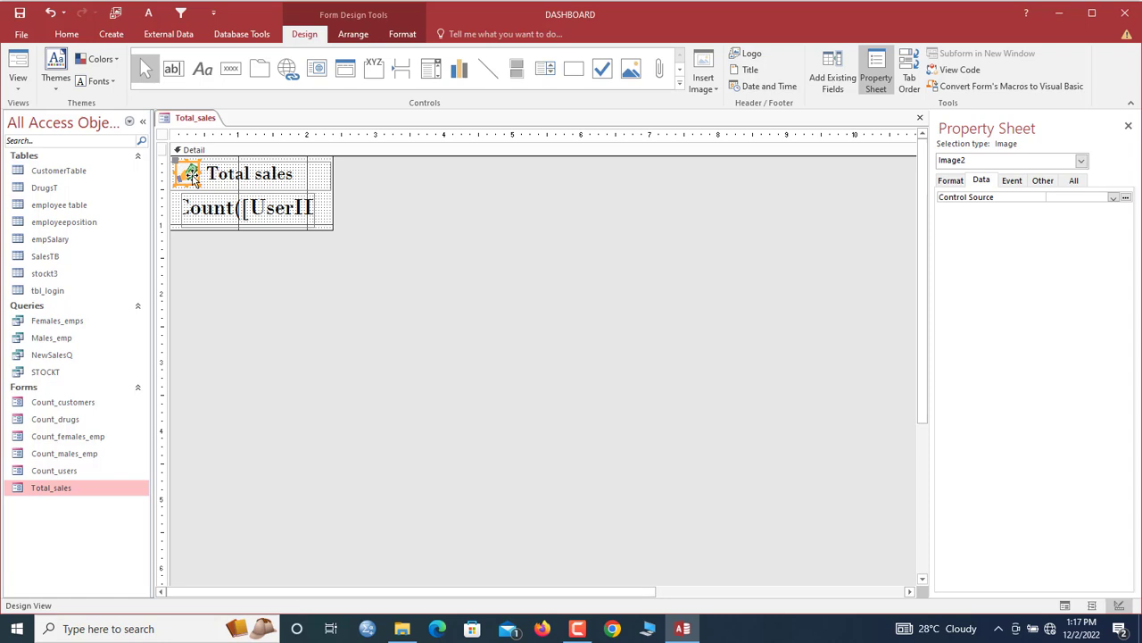
Set the record source of the Total_sales form to NewSalesQ.
left_click(217, 218)
left_click(162, 135)
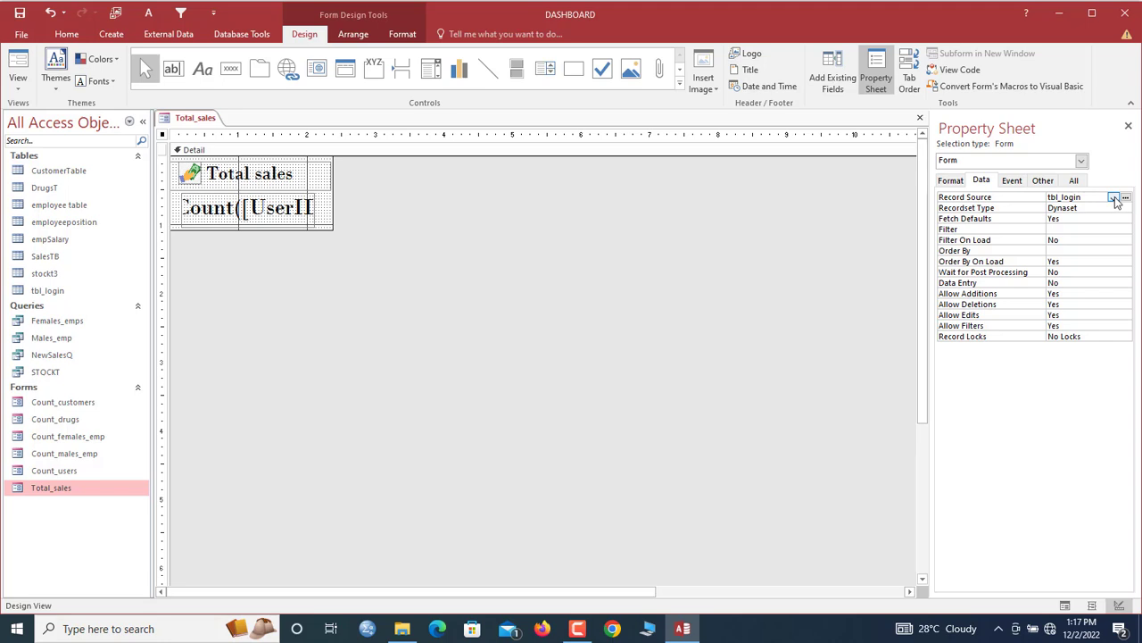
left_click(1114, 198)
left_click(1075, 276)
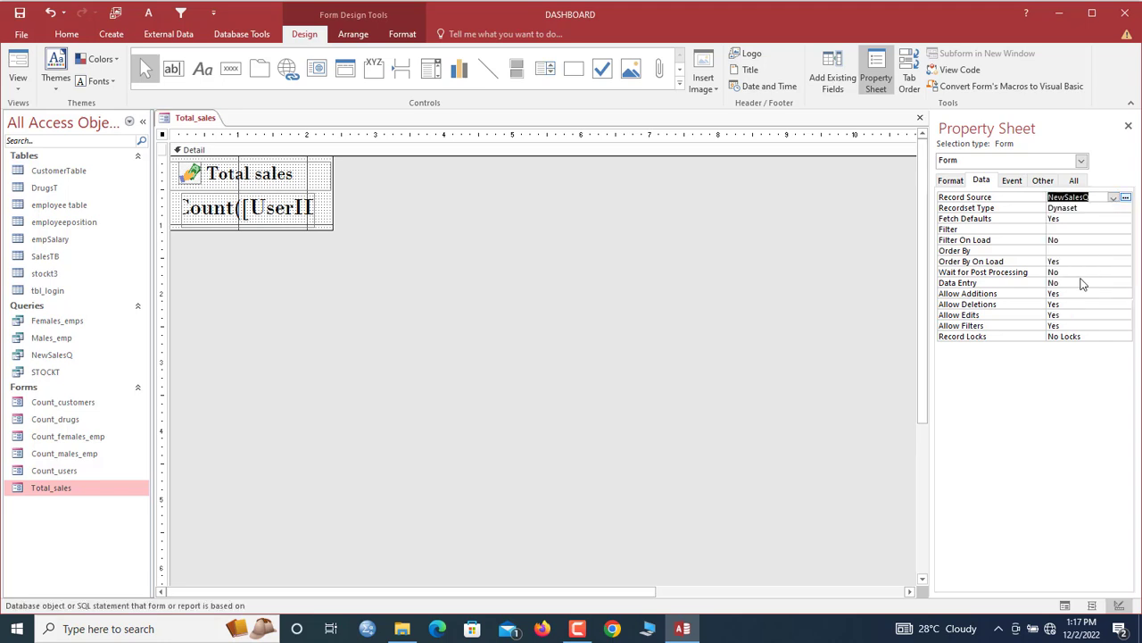
Replace the control source expression of the text box under the Total sales heading with =Sum([AmountPaid]).
left_click(288, 211)
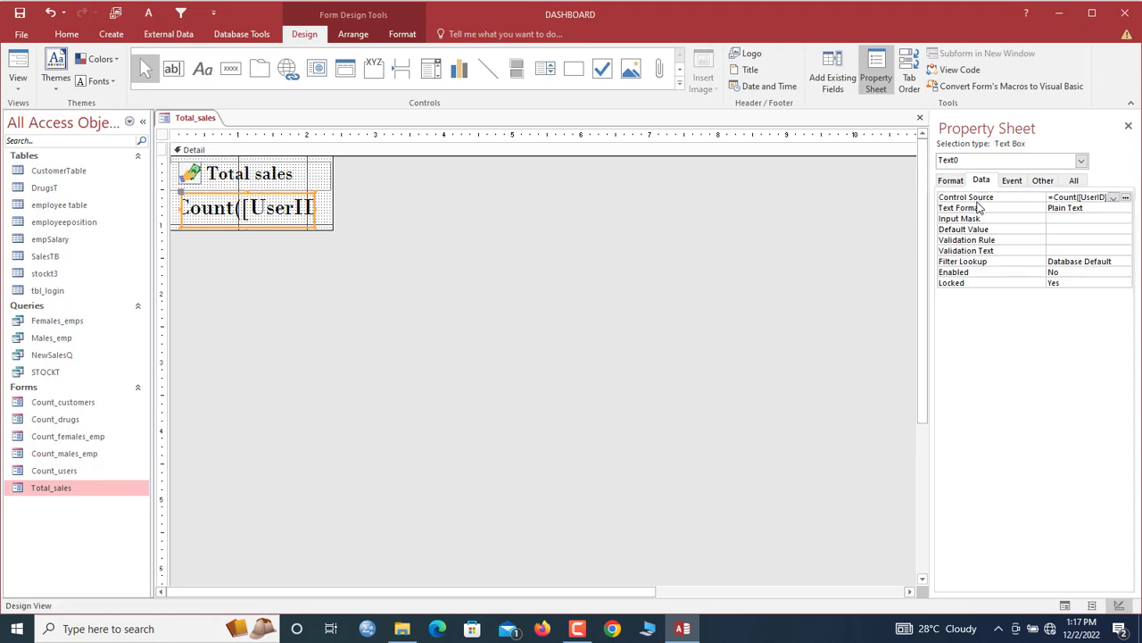
left_click(1123, 196)
left_click(1126, 197)
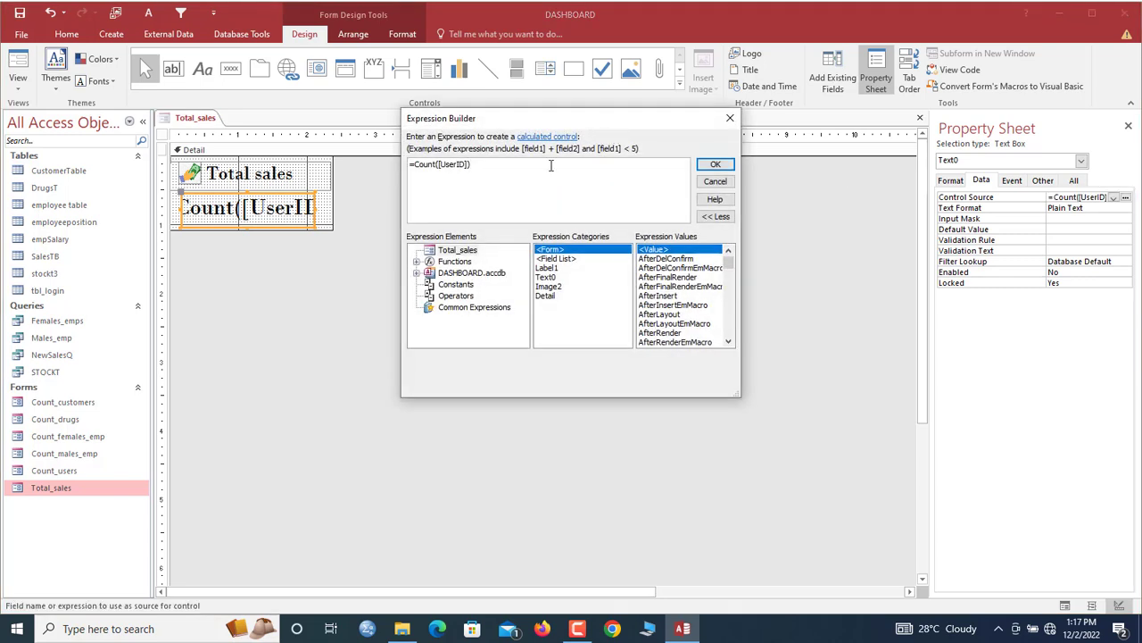
left_click_drag(551, 166, 307, 153)
type("=sum")
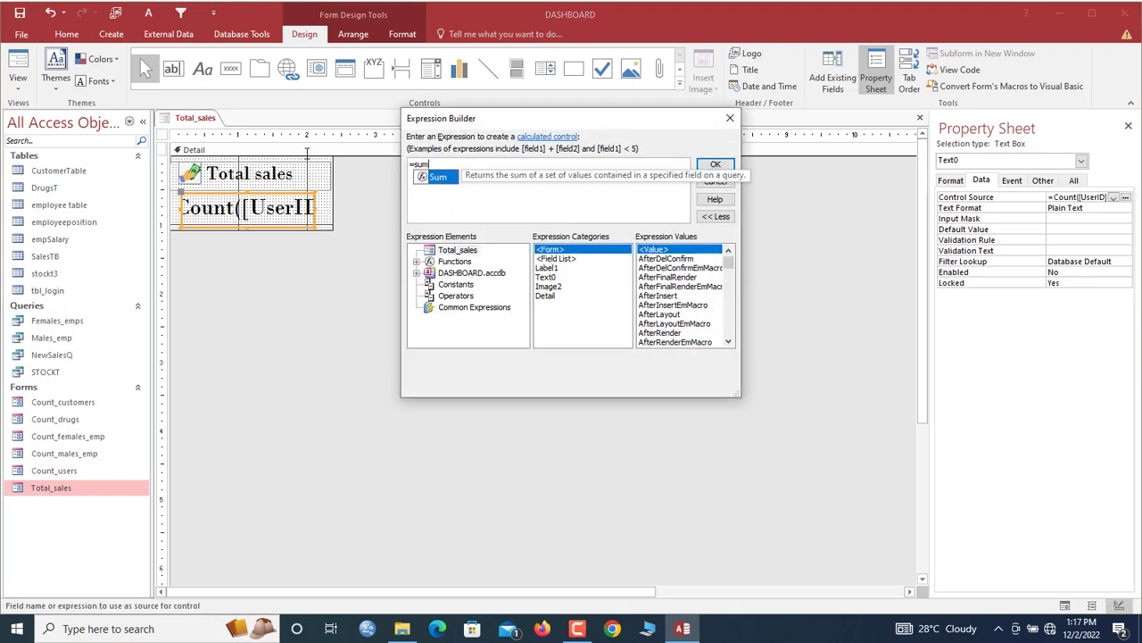
type("(")
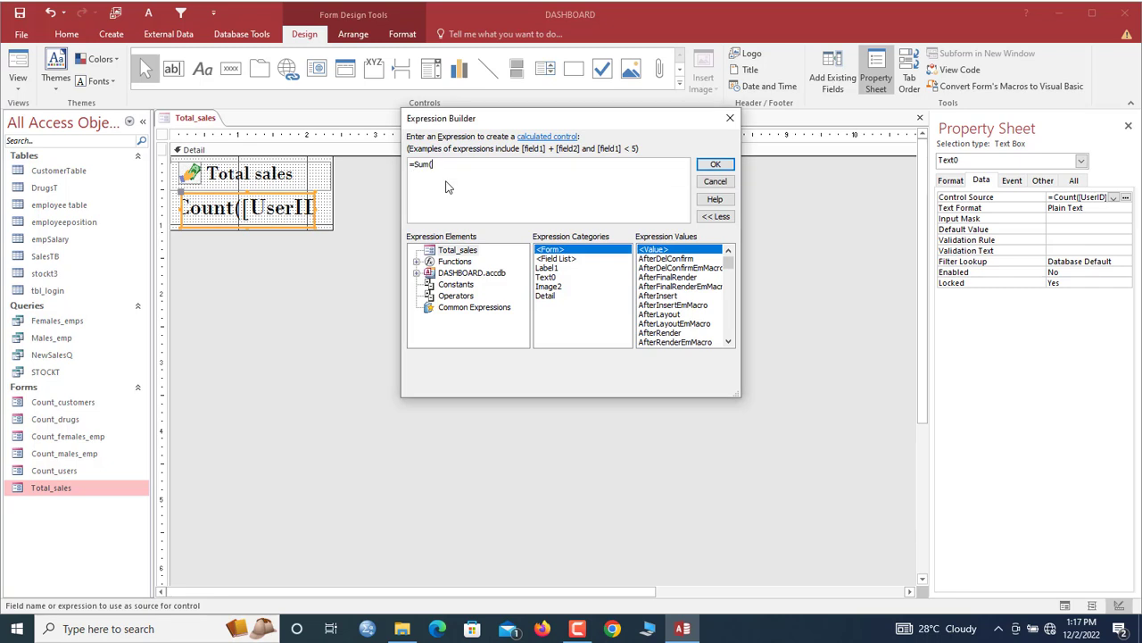
type("to")
key("BackSpace")
key("BackSpace")
type("am")
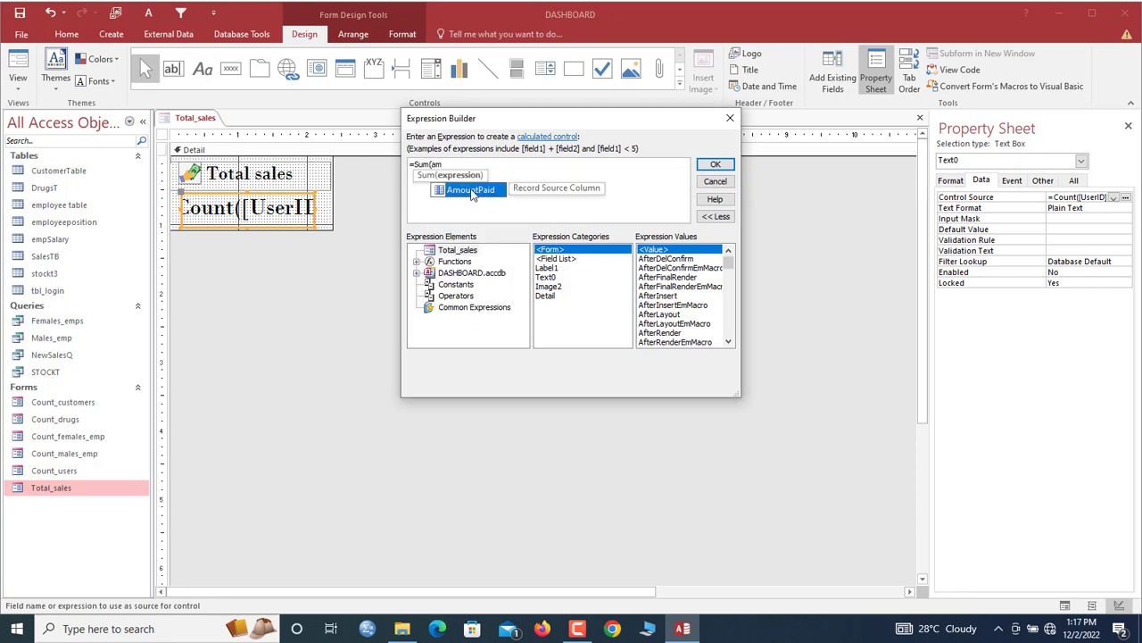
double_click(473, 190)
type(")")
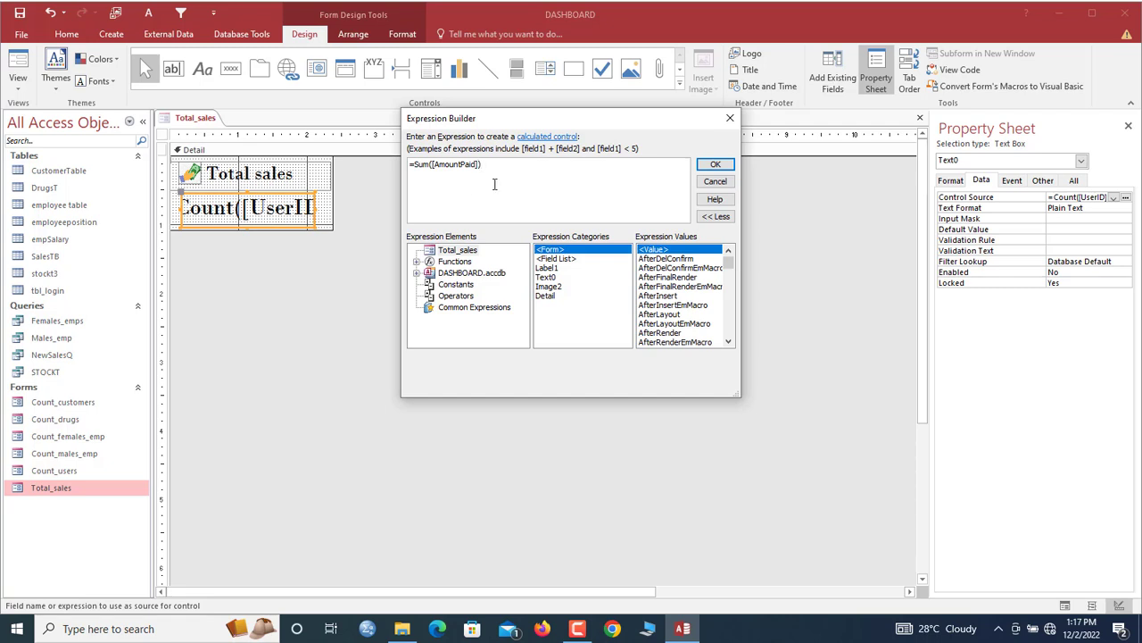
left_click(715, 165)
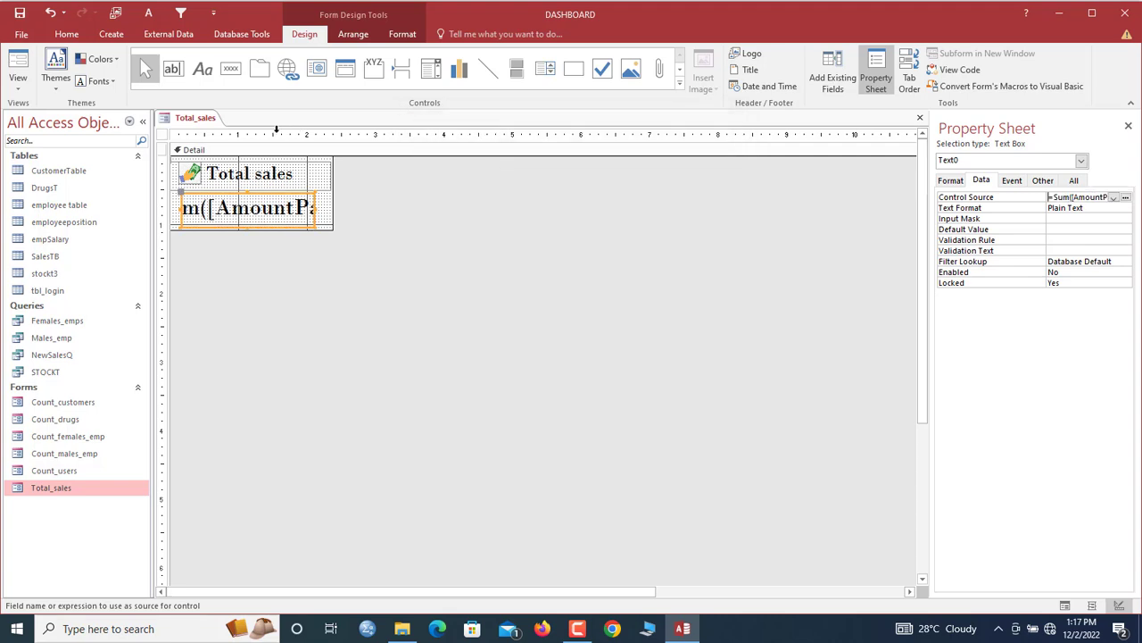
Check the Total_sales form in Form View and return to its text box in Design View.
right_click(203, 122)
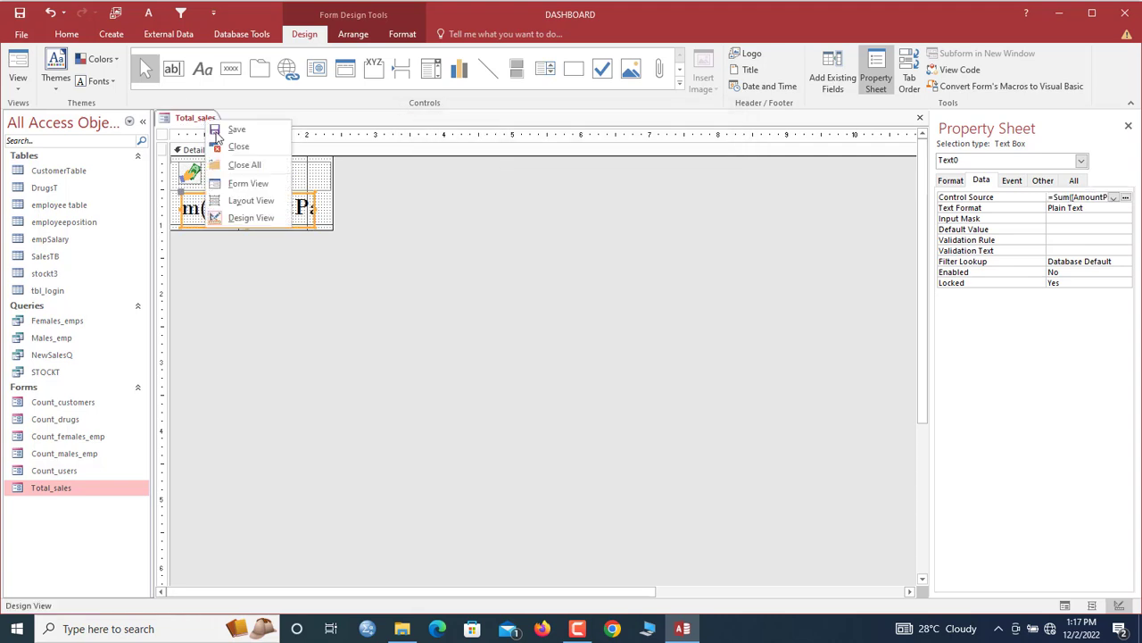
left_click(247, 187)
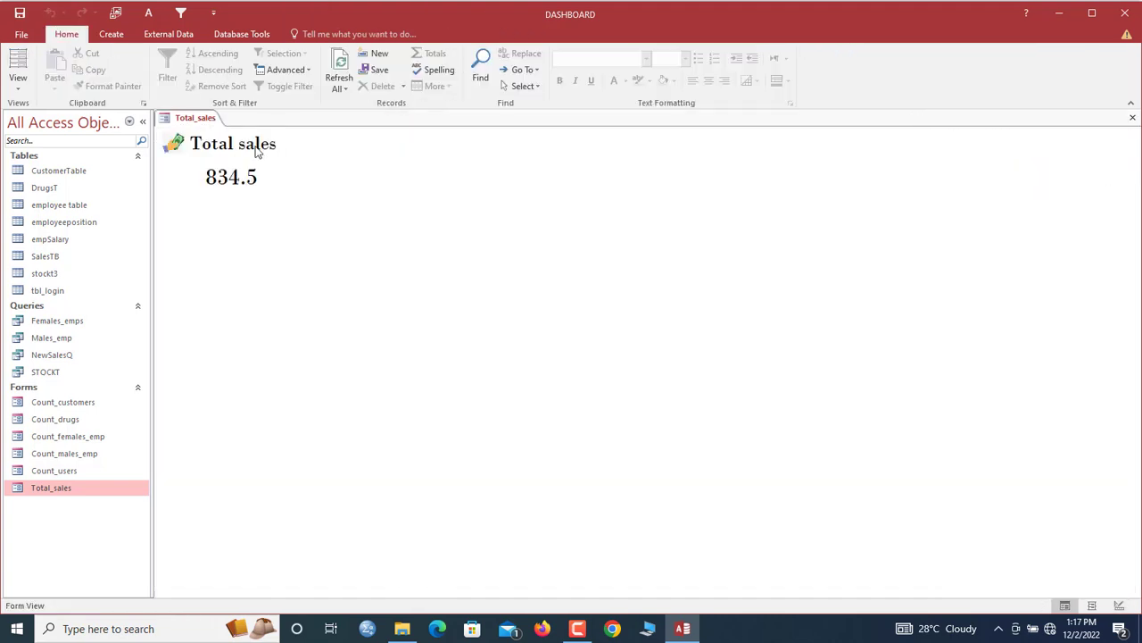
right_click(198, 123)
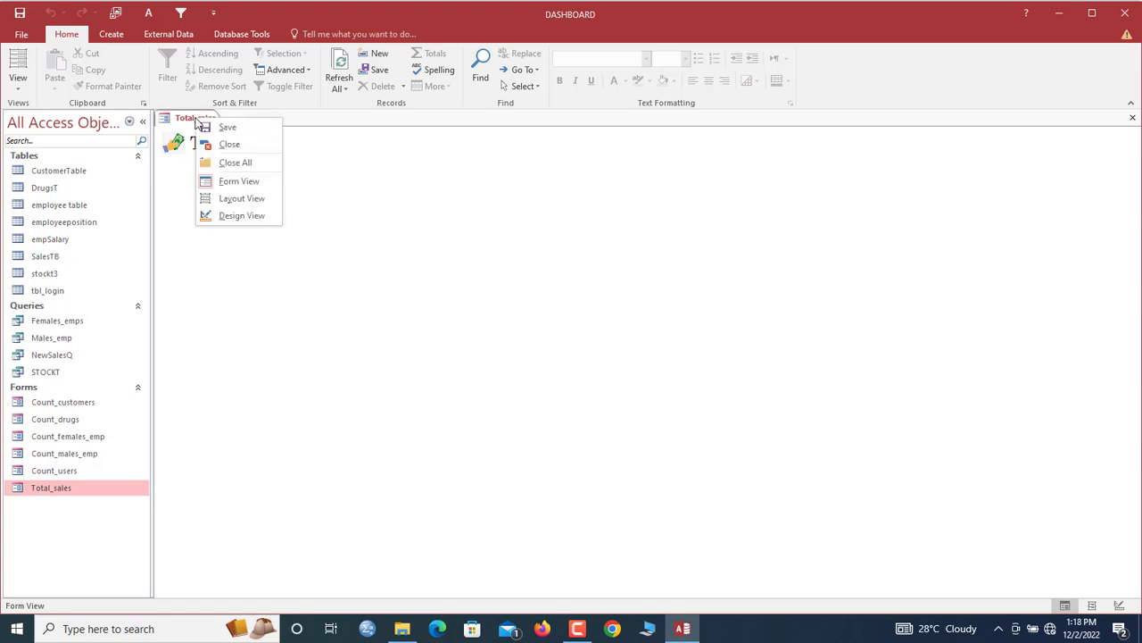
left_click(242, 216)
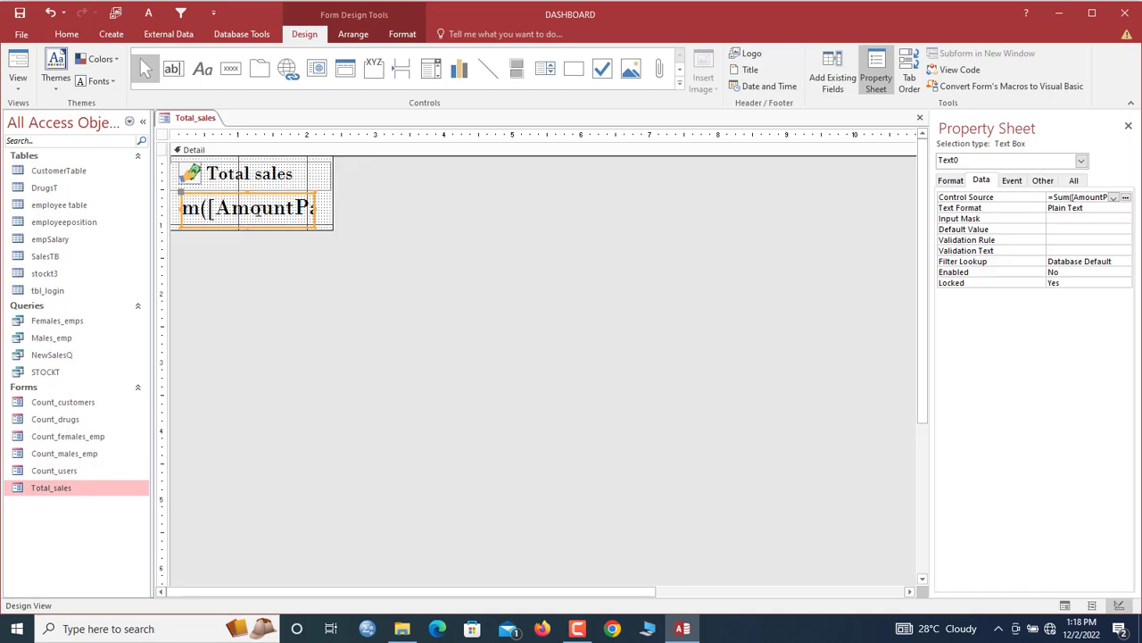
left_click(227, 178)
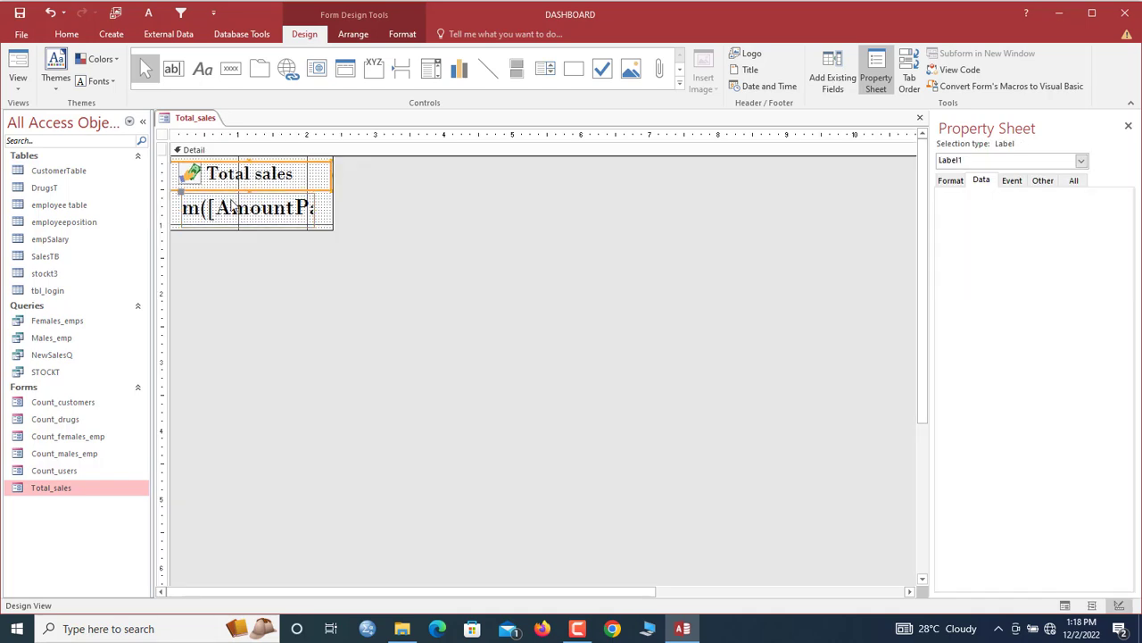
left_click(231, 204)
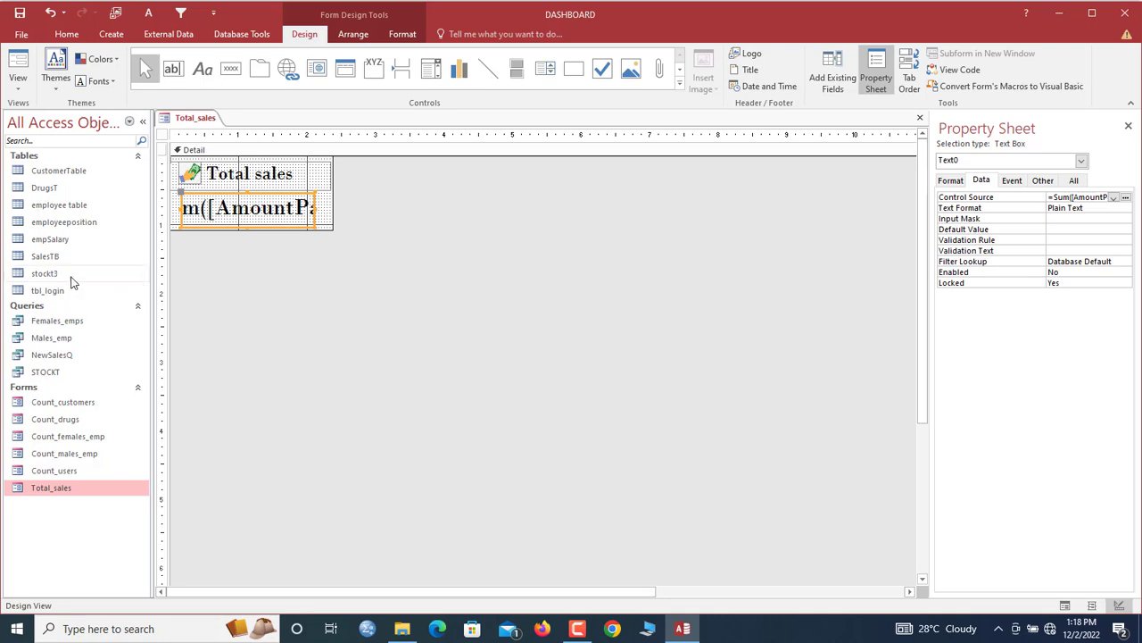
Open the NewSalesQ query to review its sales records and close it.
double_click(62, 357)
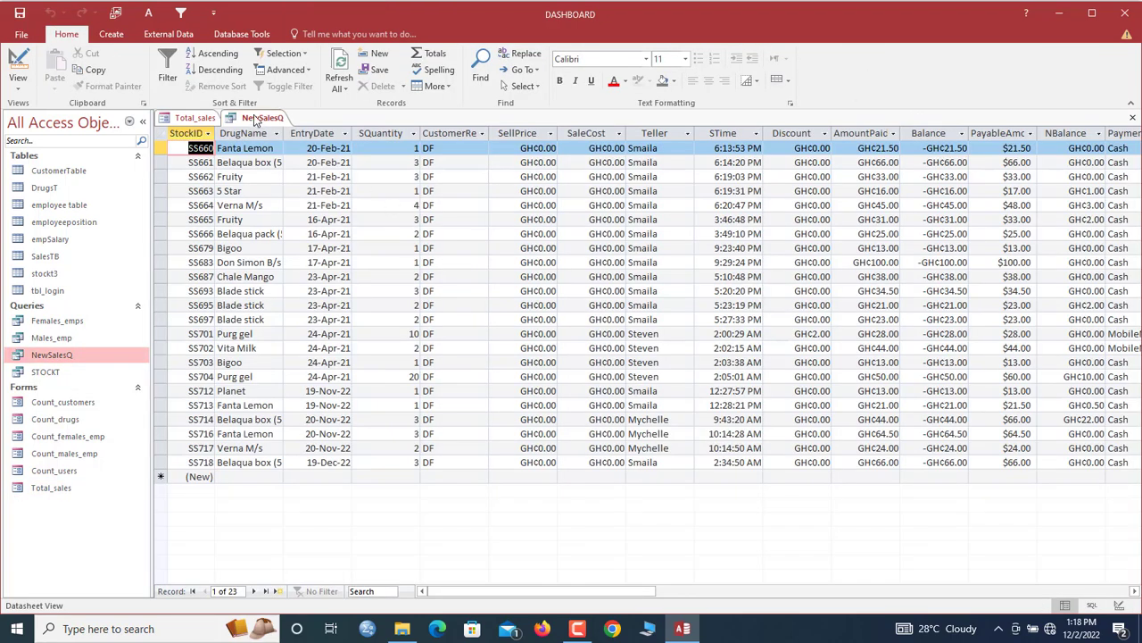
right_click(258, 118)
left_click(288, 138)
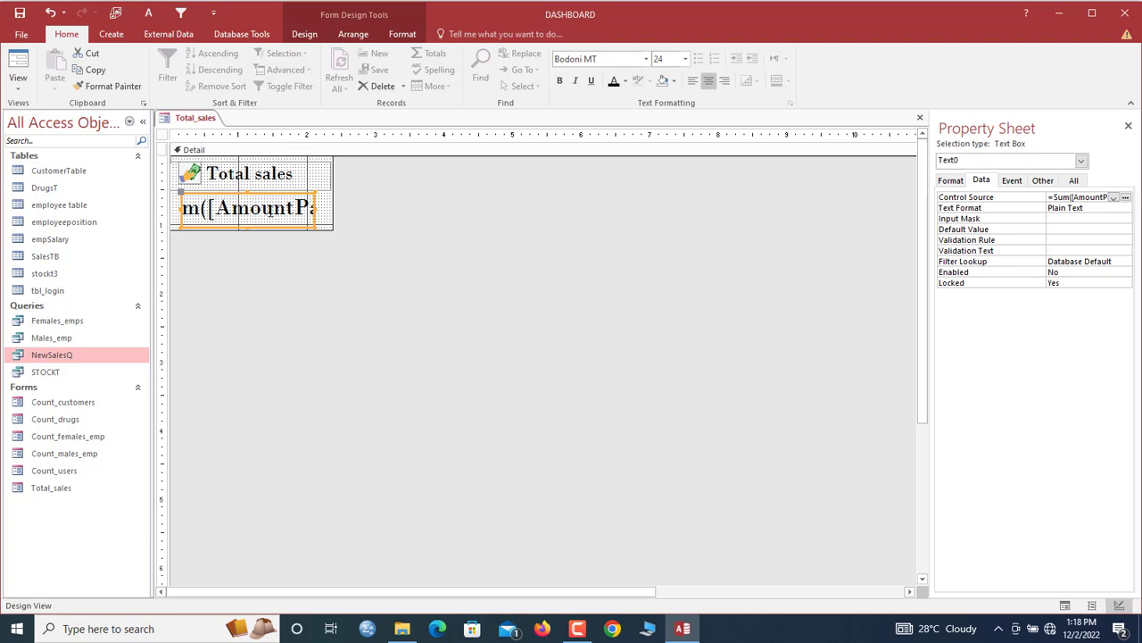
Narrow the text box under the Total sales heading slightly and change its control source expression to =Nz(Sum([AmountPaid]),0).
left_click_drag(181, 209, 185, 209)
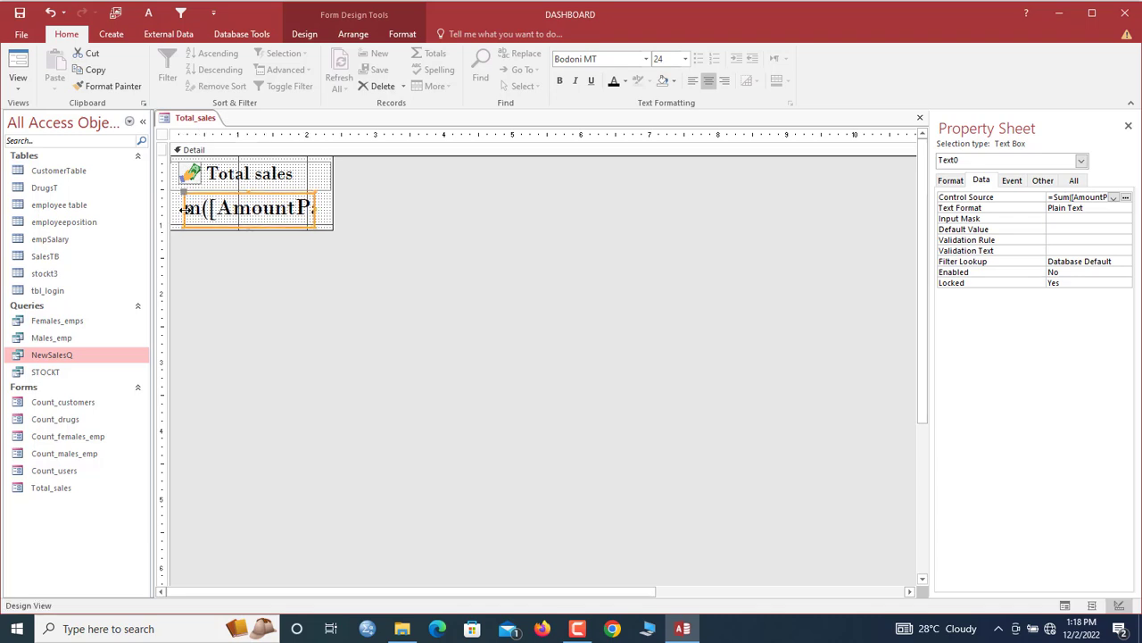
left_click(1126, 197)
left_click_drag(526, 166, 417, 166)
key("ctrl+c")
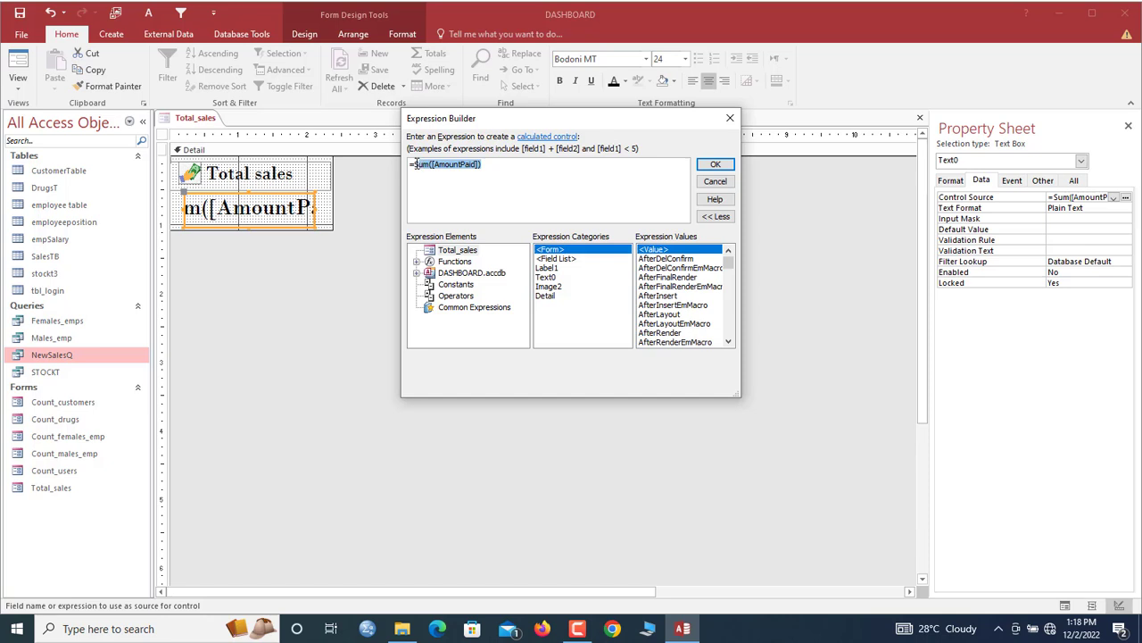
key("BackSpace")
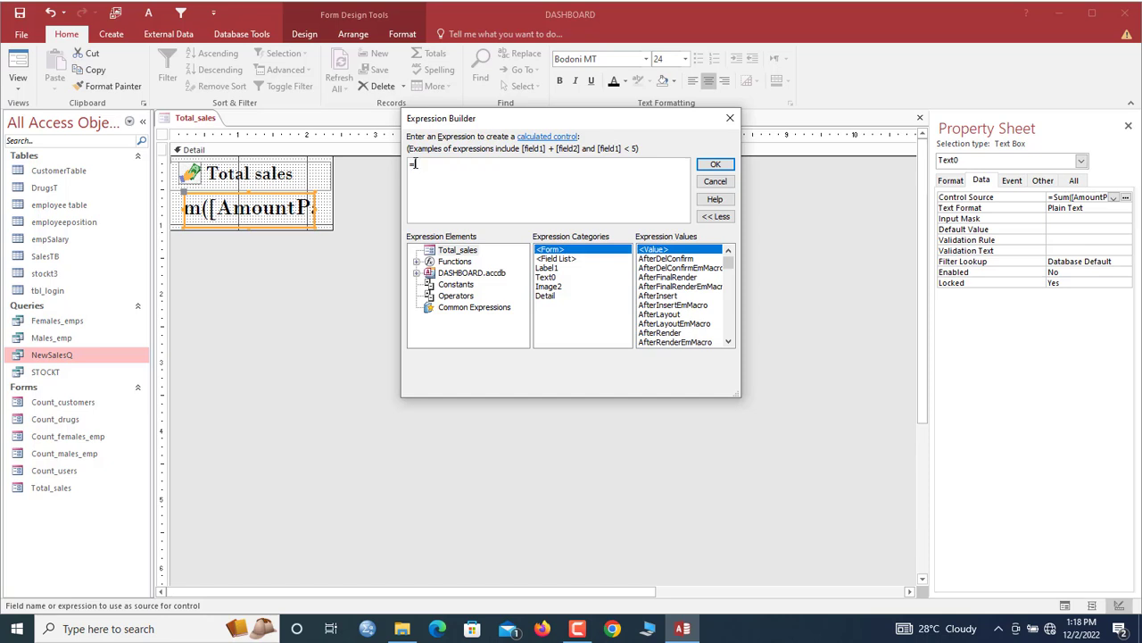
type("Nz(")
key("ctrl+v")
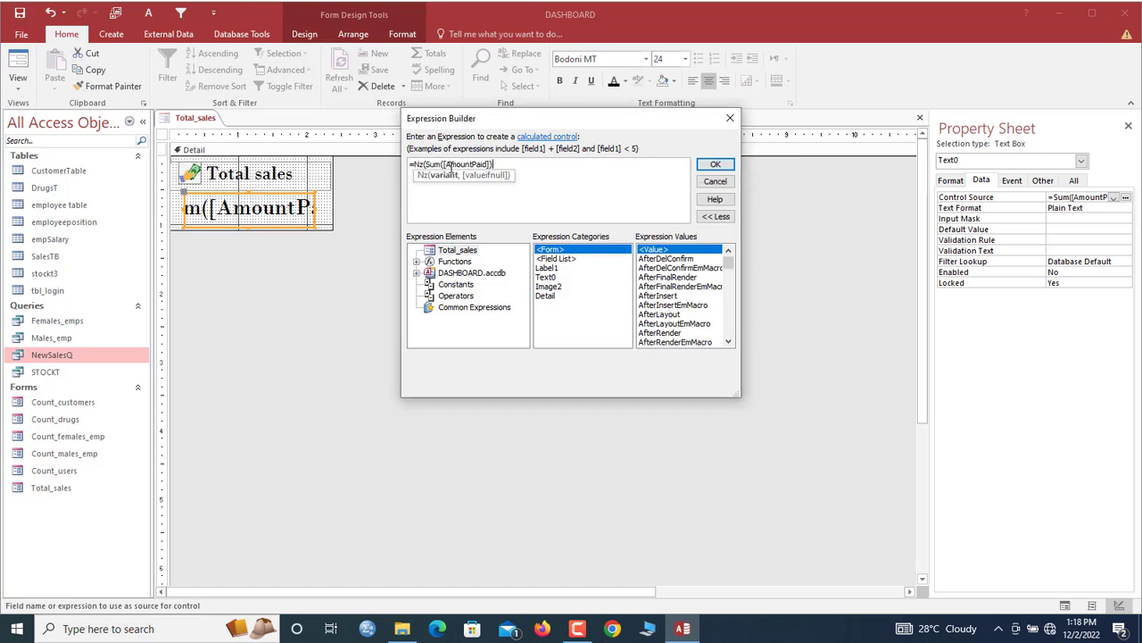
type(",")
type("0)")
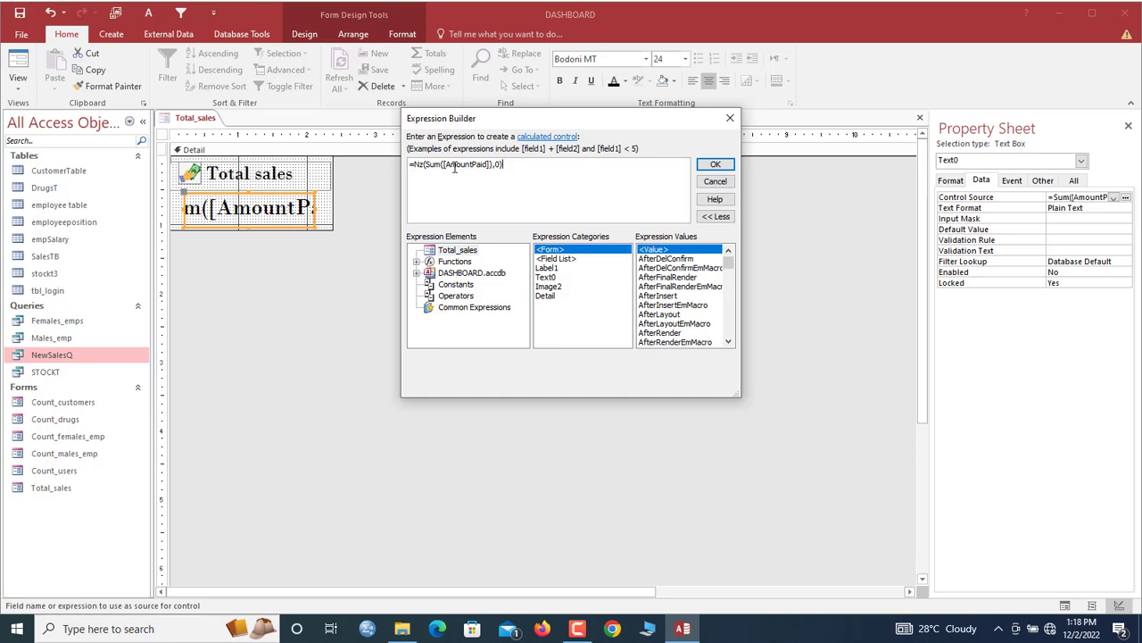
left_click(715, 165)
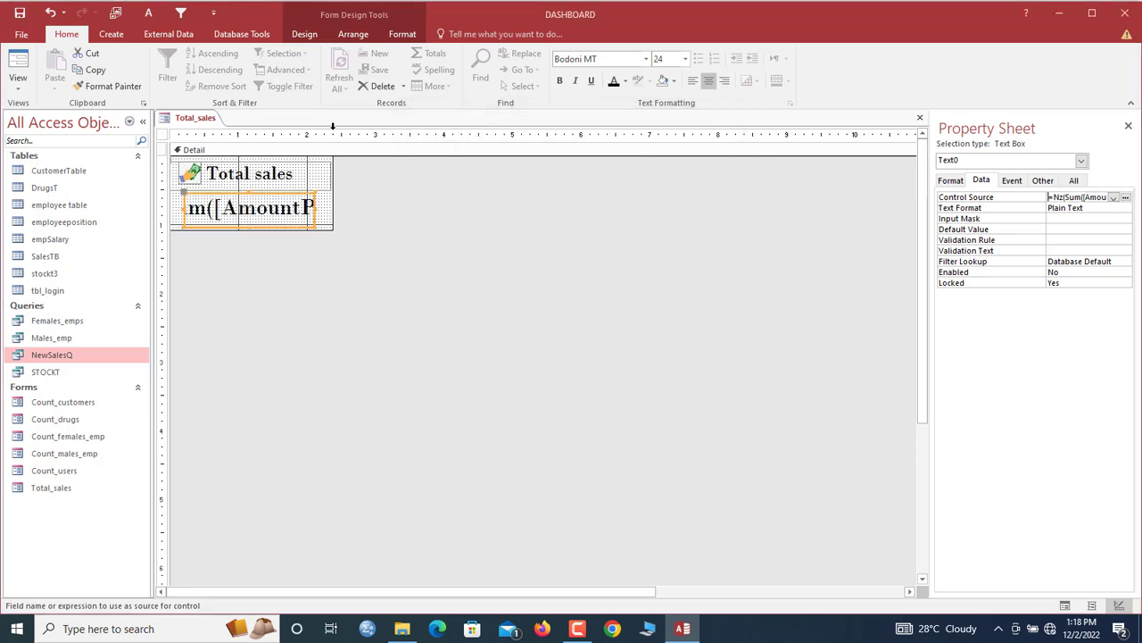
Check the Total_sales form in Form View, then save and close it.
right_click(209, 117)
left_click(249, 178)
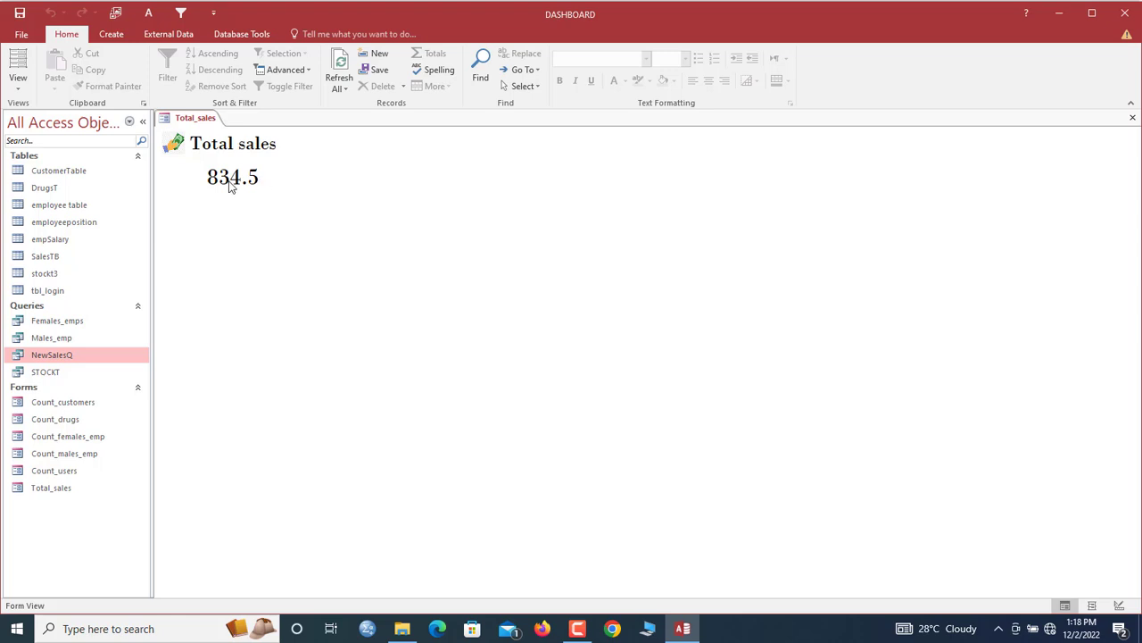
left_click(196, 121)
right_click(194, 121)
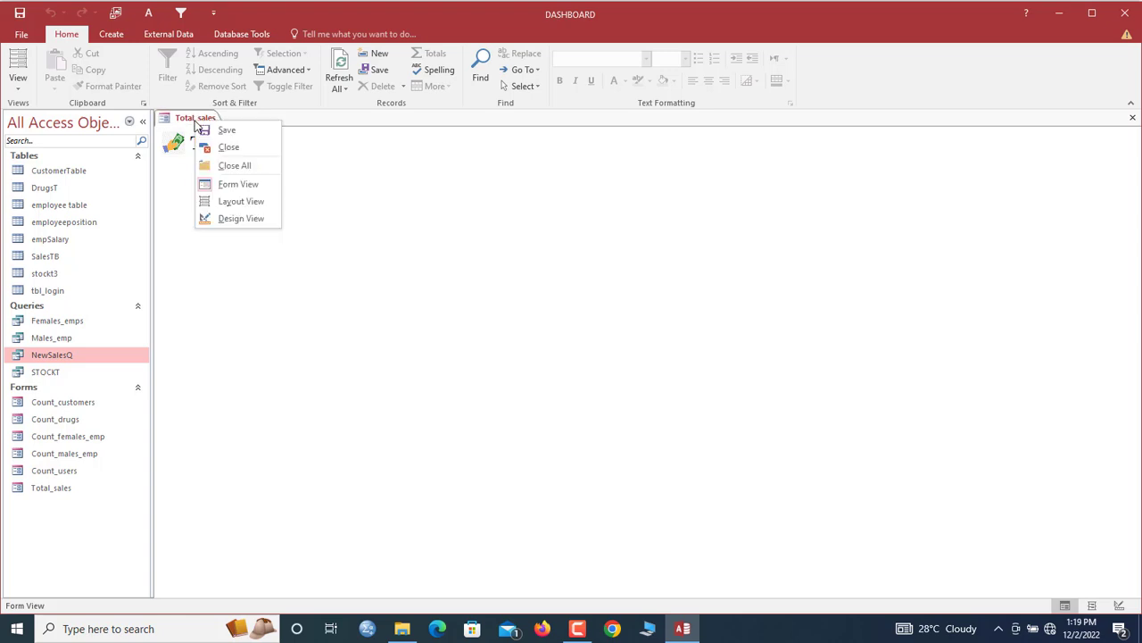
left_click(204, 127)
right_click(198, 122)
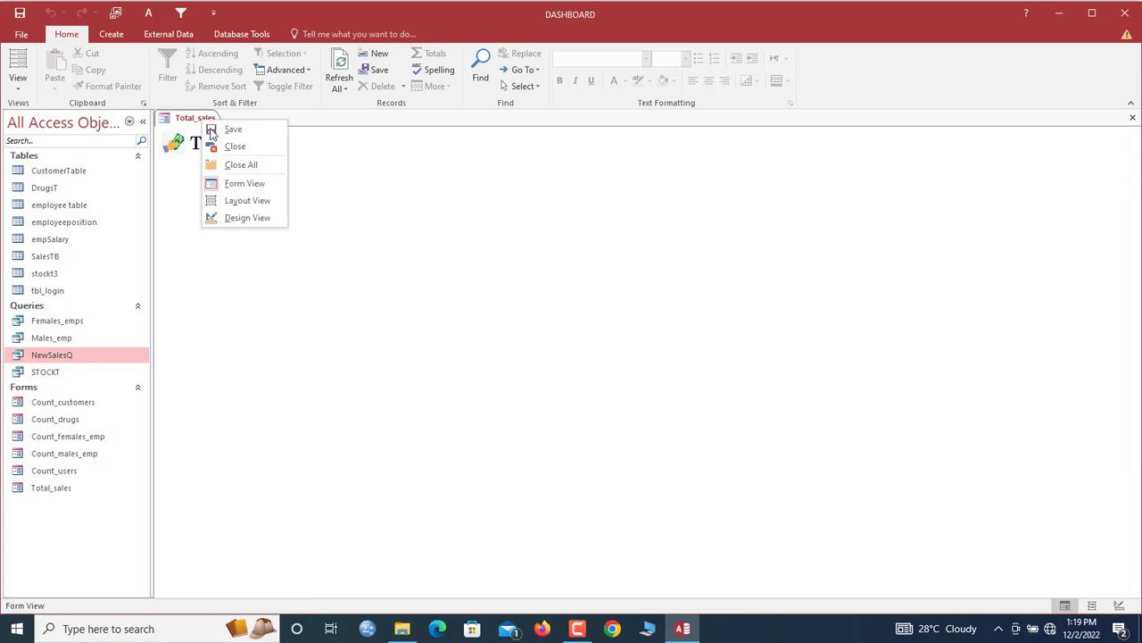
left_click(240, 147)
Duplicate the Total_sales form under the name Today_sales.
left_click(62, 492)
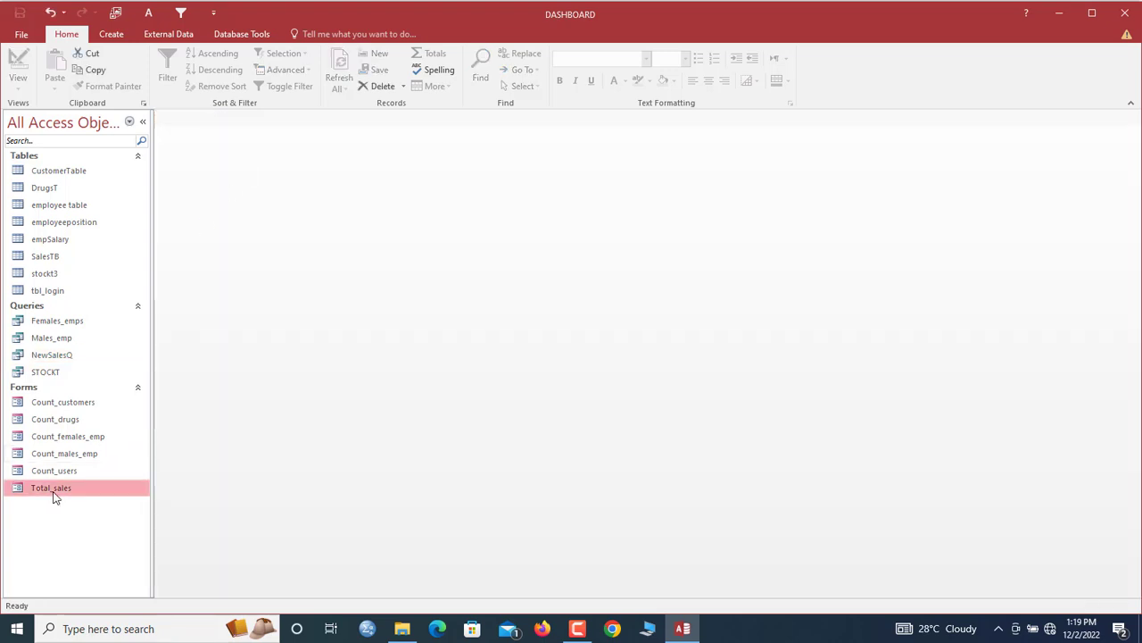
key("ctrl+c")
key("ctrl+v")
type("To")
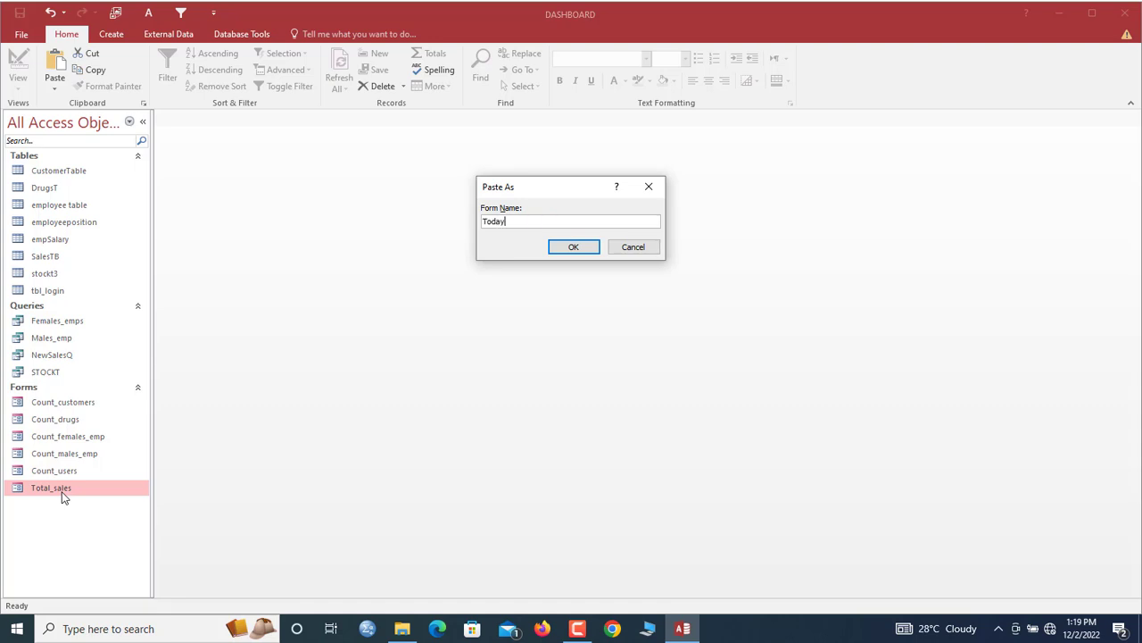
key("Return")
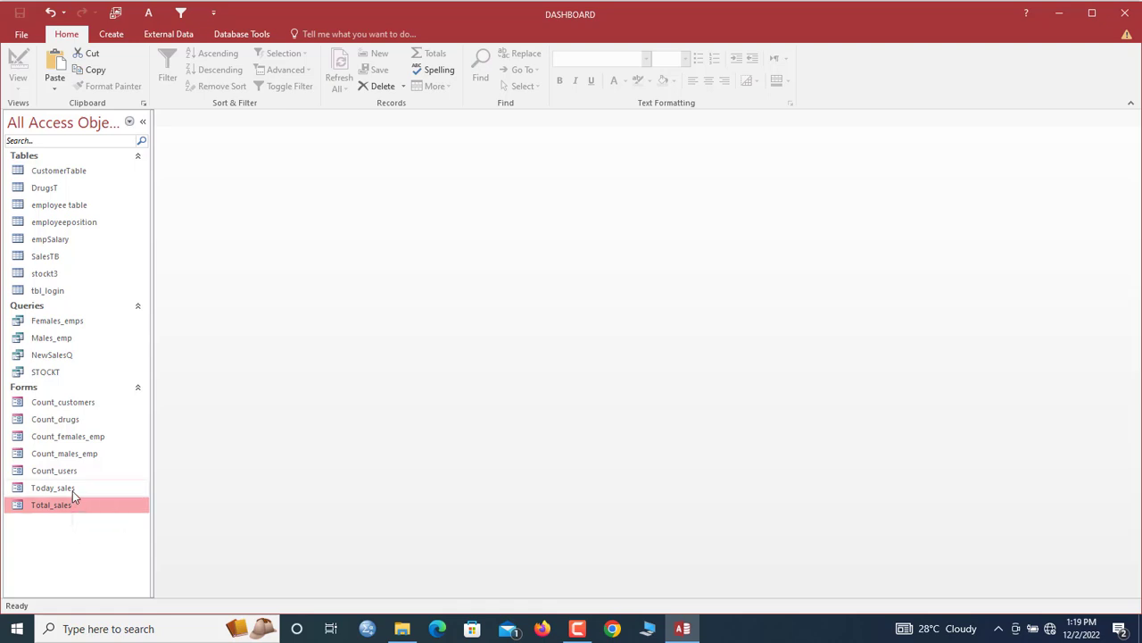
right_click(72, 491)
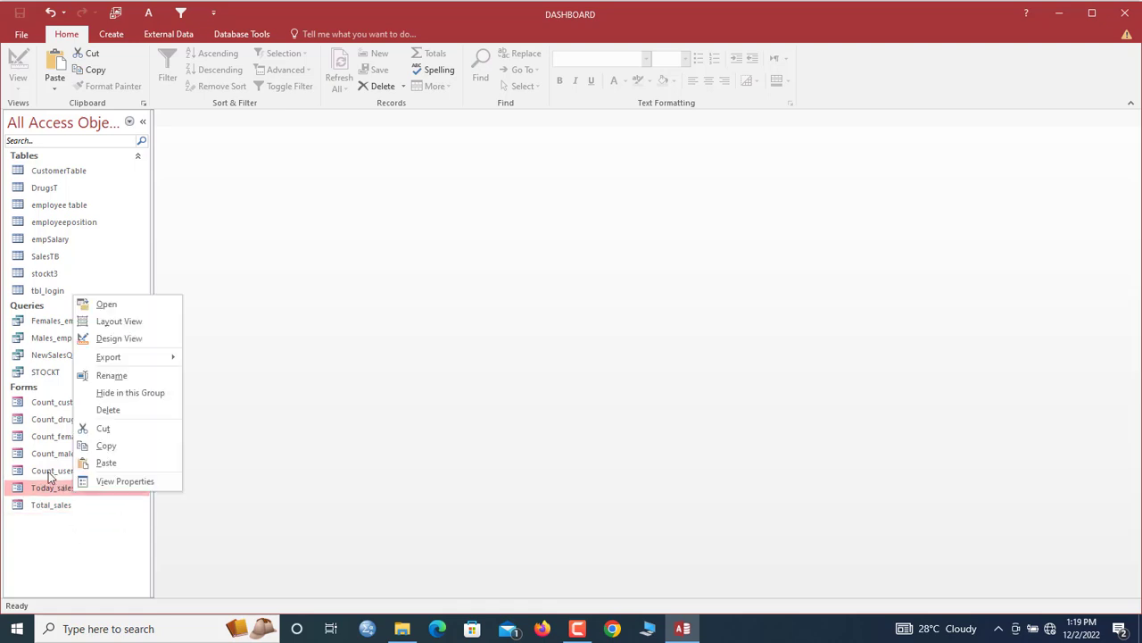
left_click(48, 470)
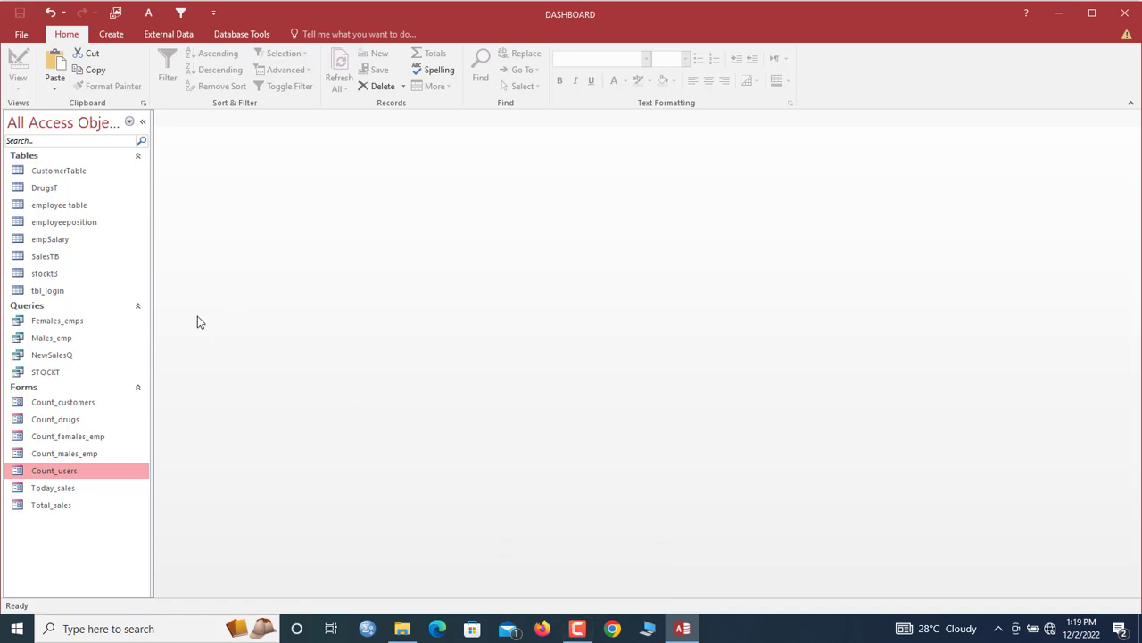
Duplicate the NewSalesQ query under the name Today_salesQ.
left_click(60, 361)
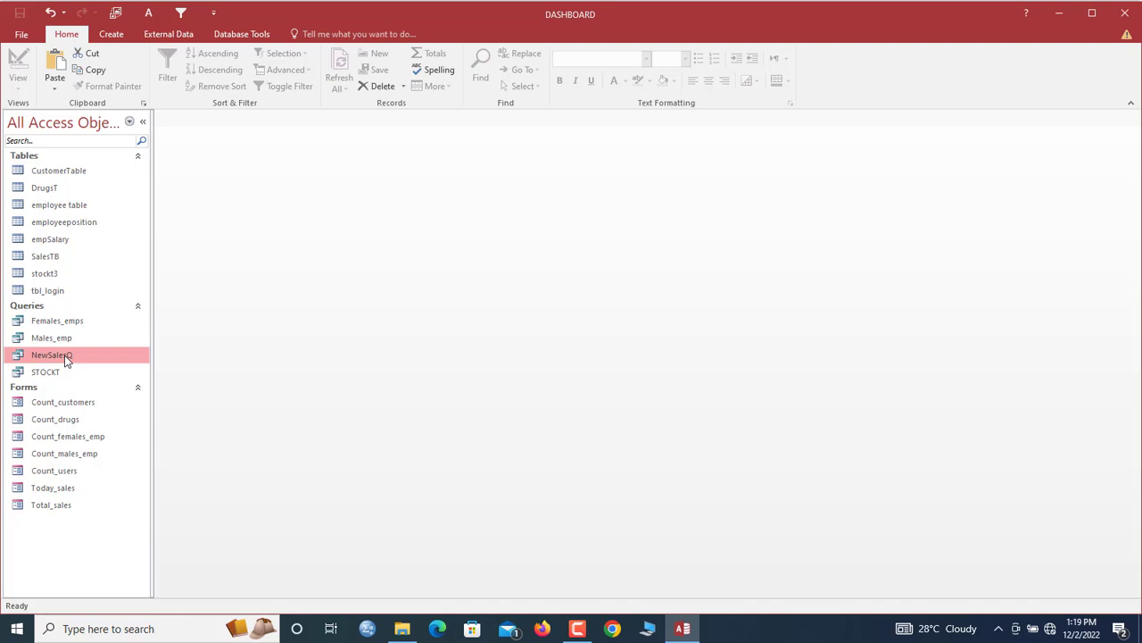
right_click(65, 360)
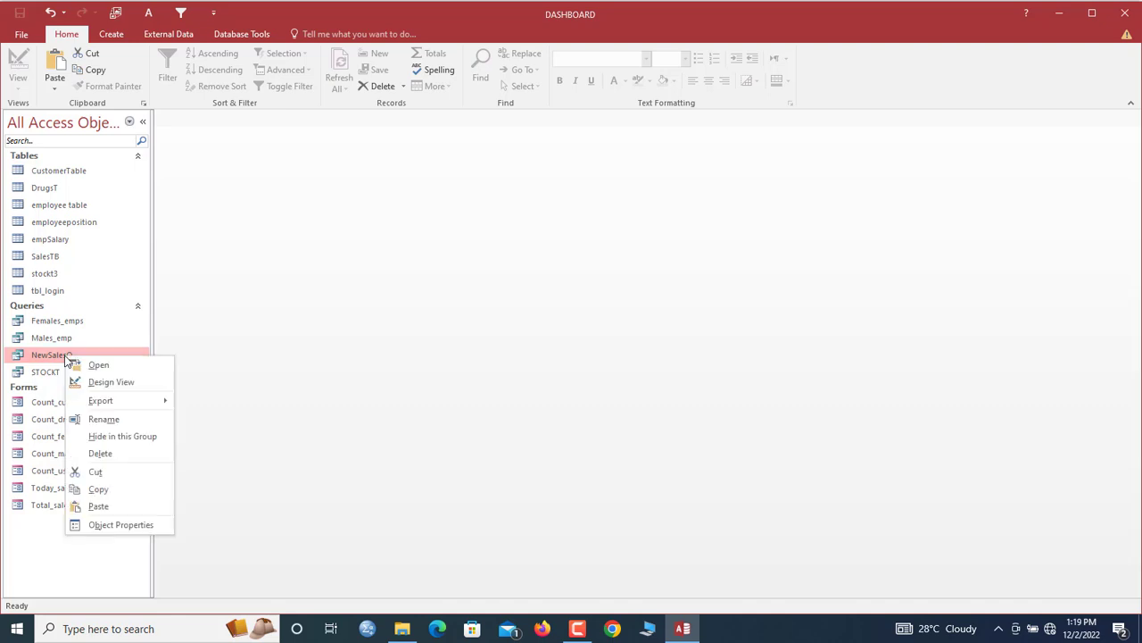
left_click(104, 490)
key("ctrl+v")
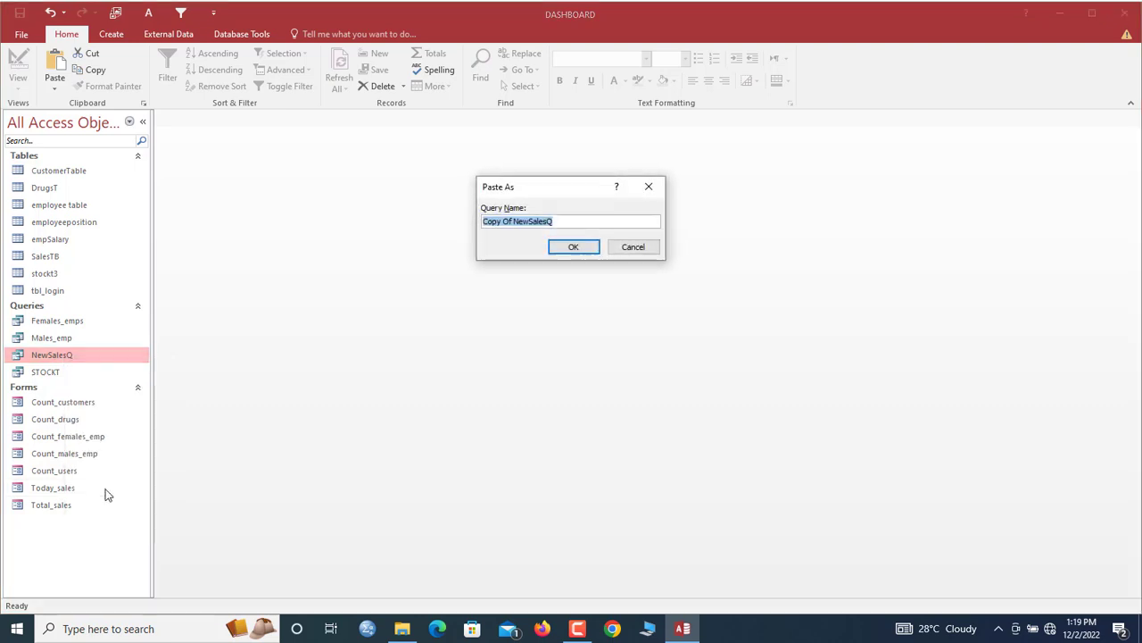
type("Today_salesQ")
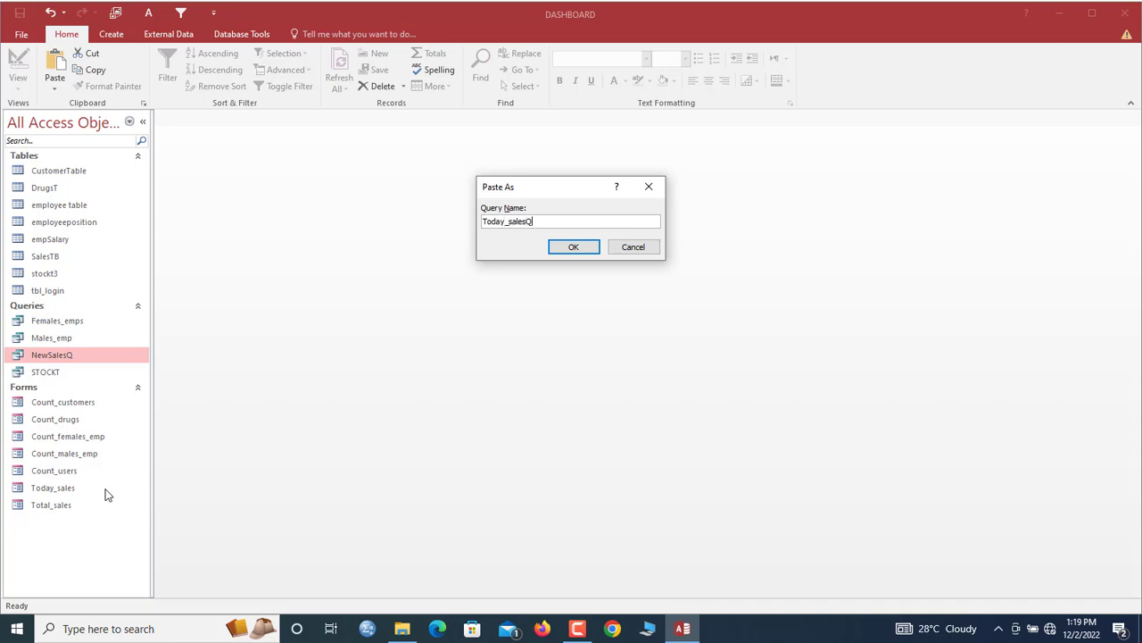
key("Return")
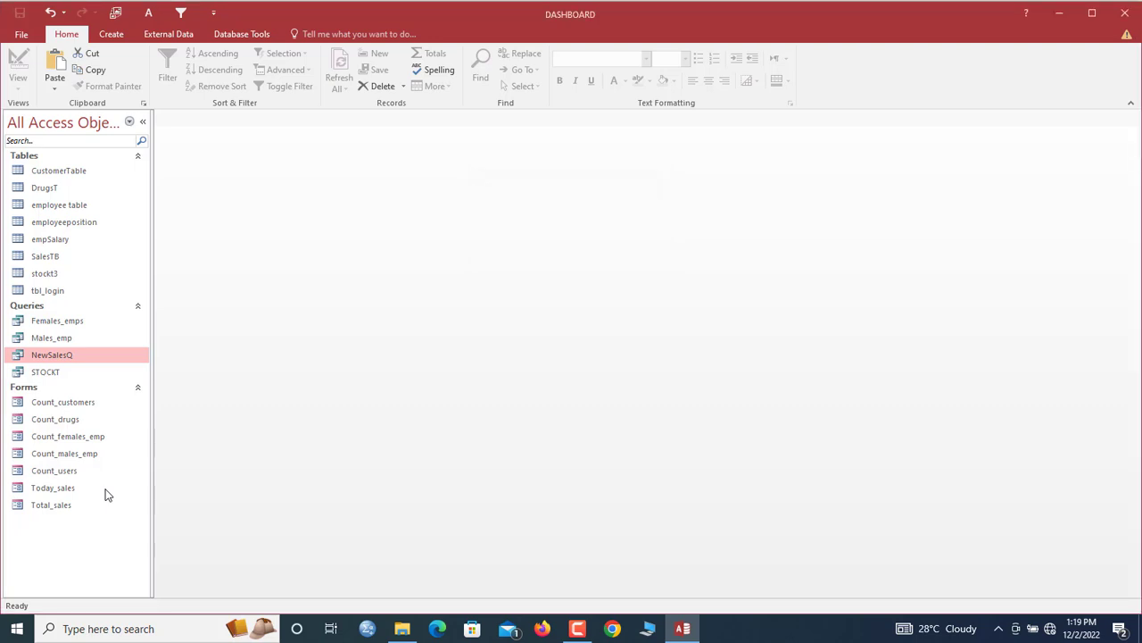
Open the Today_salesQ query in Design View and enlarge the area that shows its source tables.
left_click(75, 393)
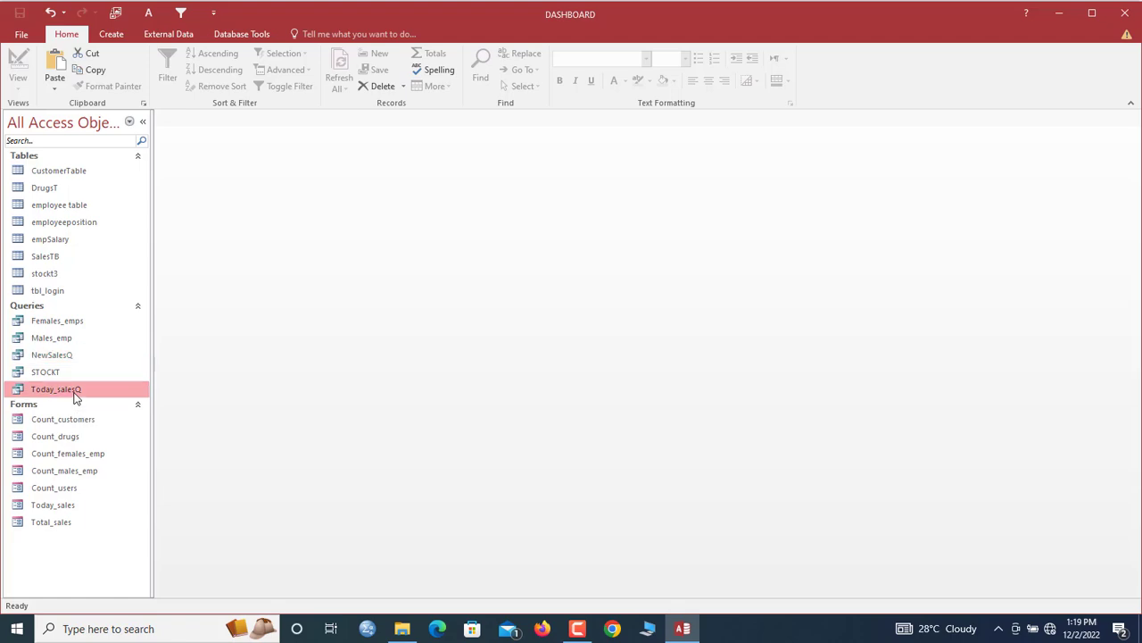
right_click(75, 393)
left_click(116, 419)
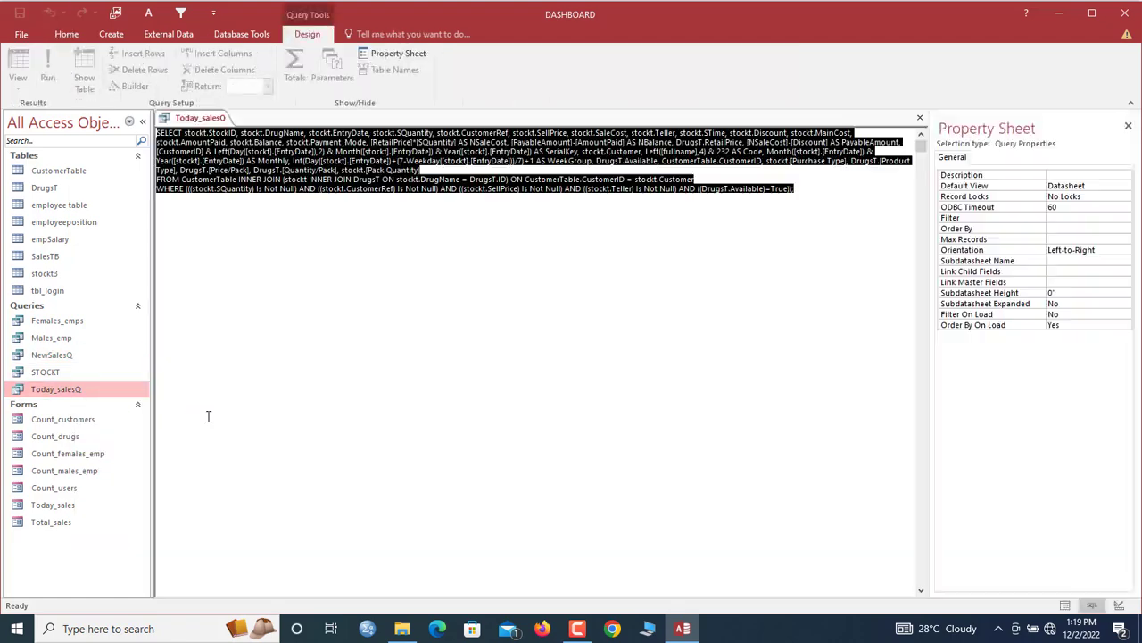
right_click(182, 123)
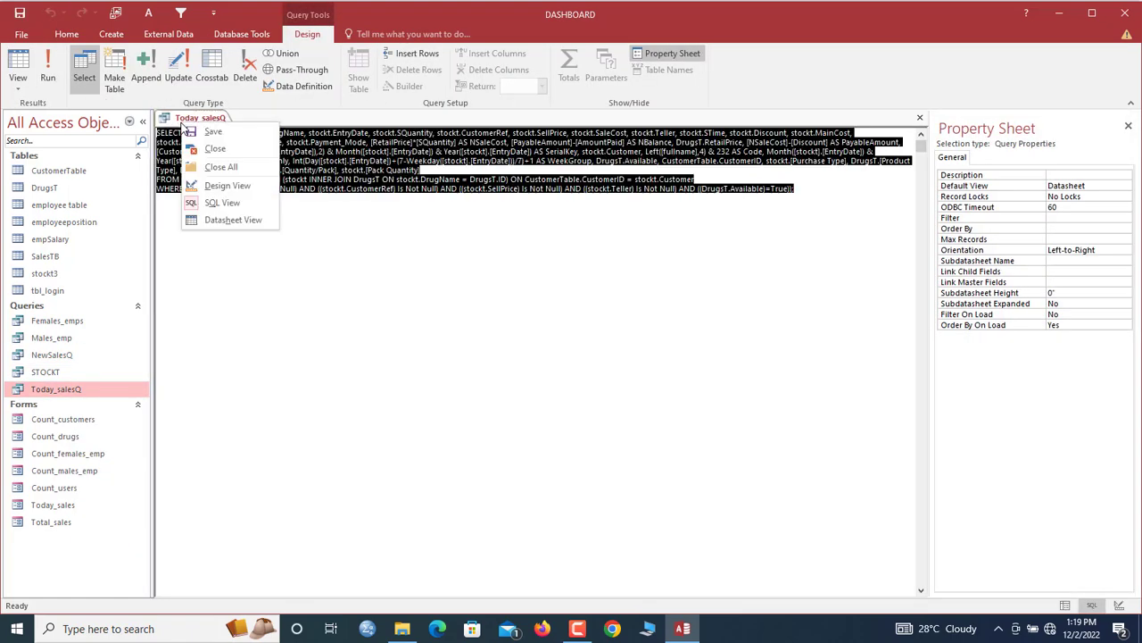
left_click(225, 186)
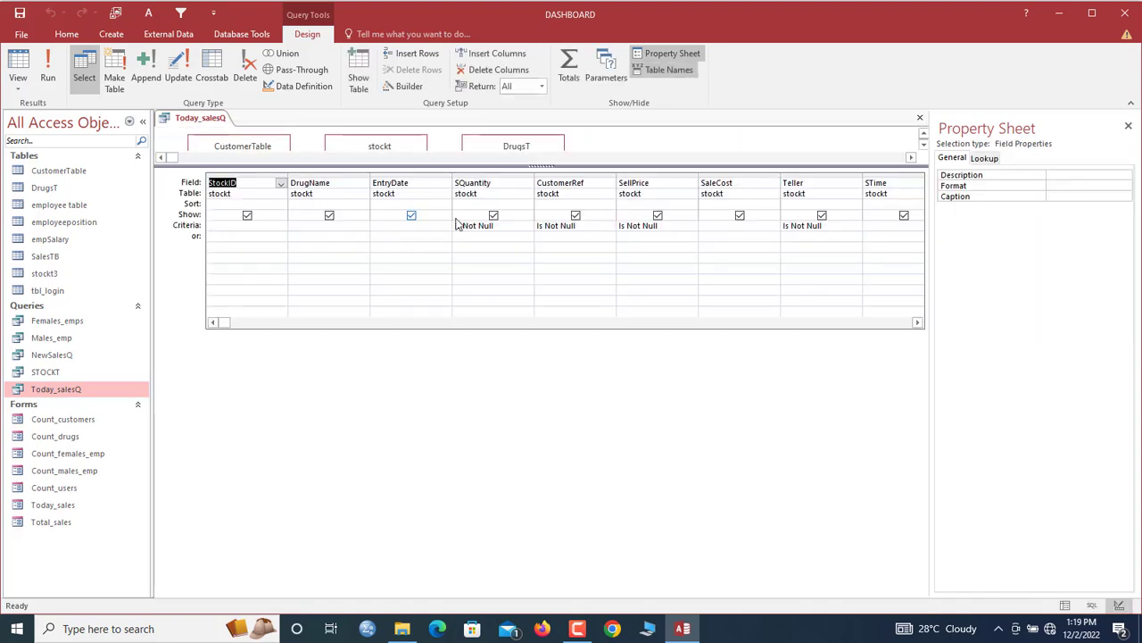
left_click_drag(580, 165, 590, 289)
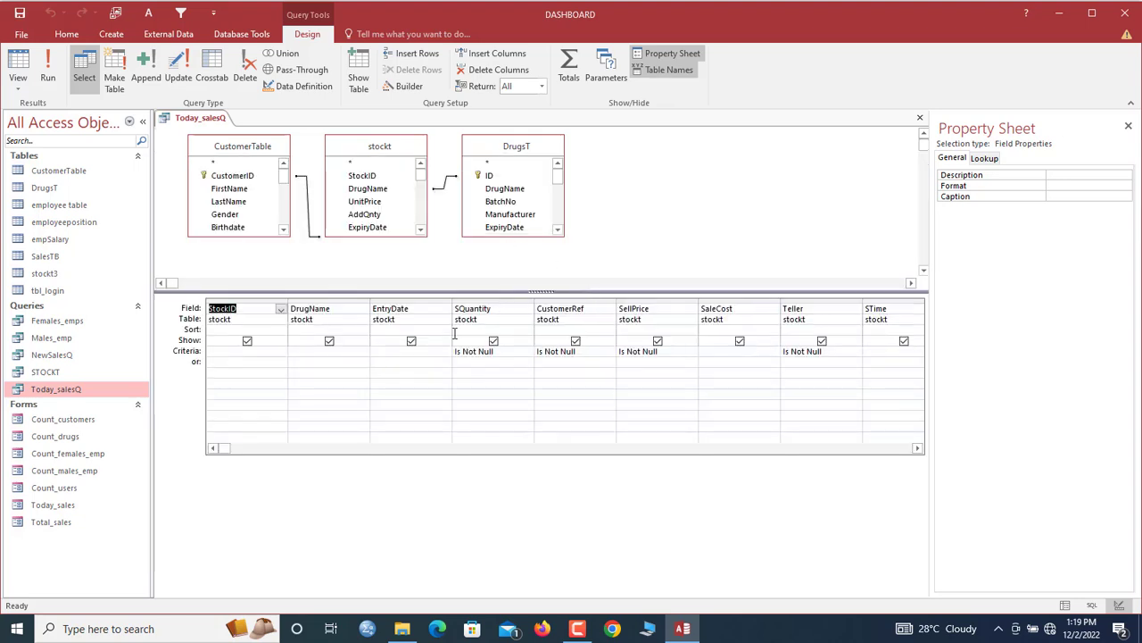
Set the EntryDate criteria of Today_salesQ to date() and run the query.
left_click(384, 352)
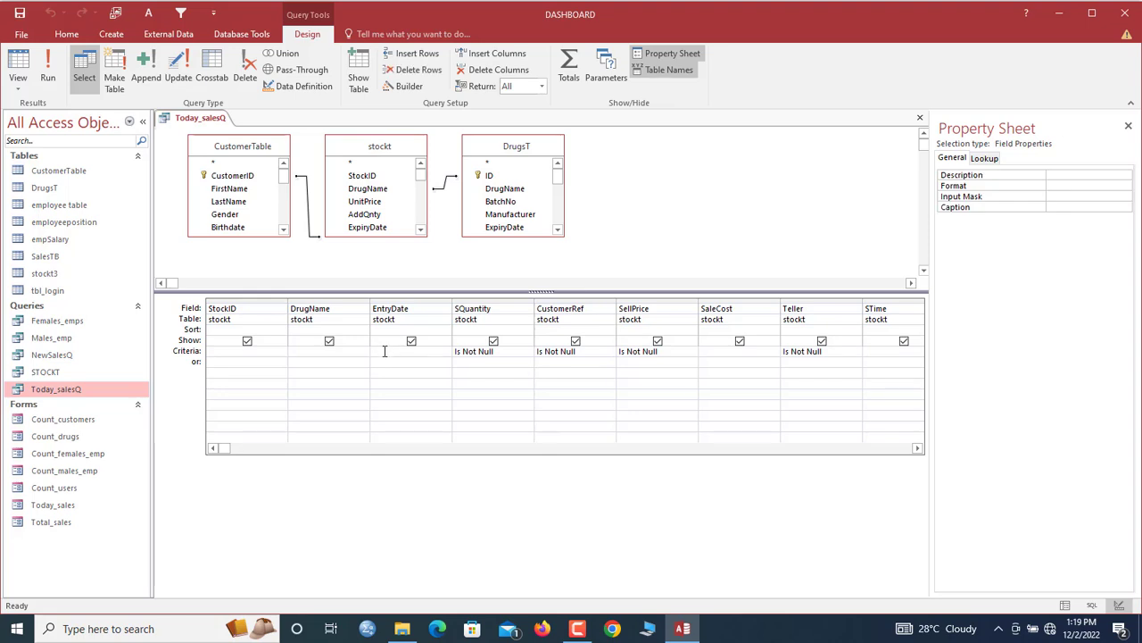
type("date()")
left_click_drag(414, 352, 356, 352)
left_click(51, 76)
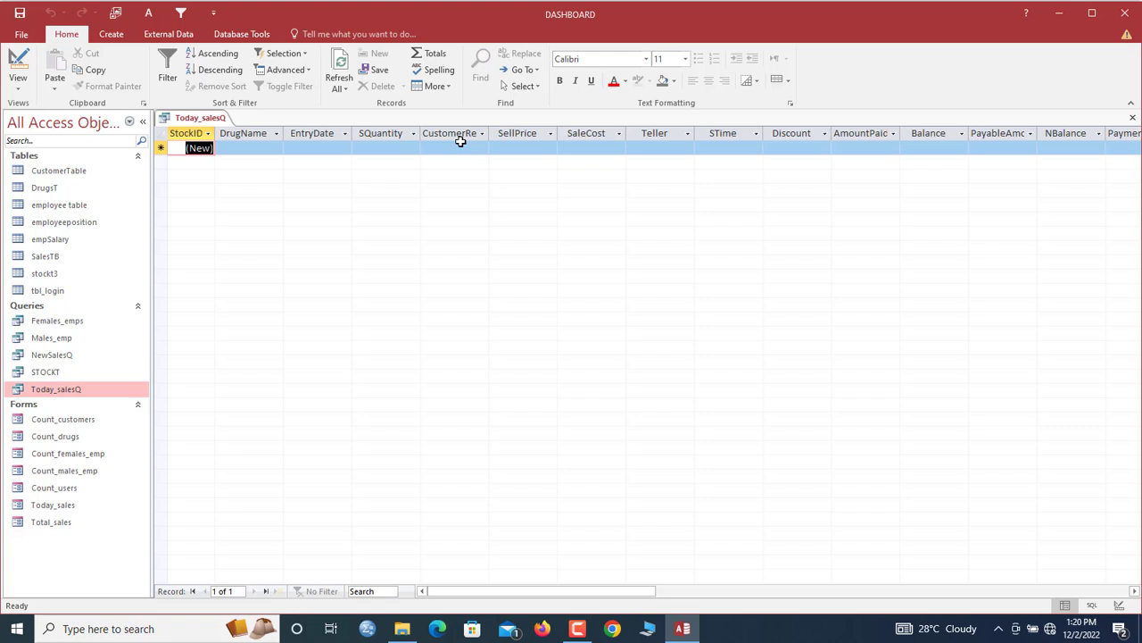
Open NewSalesQ and set the EntryDate of the Blade stick records SS693 and SS695 to today's date, 02-Dec-22.
left_click(73, 266)
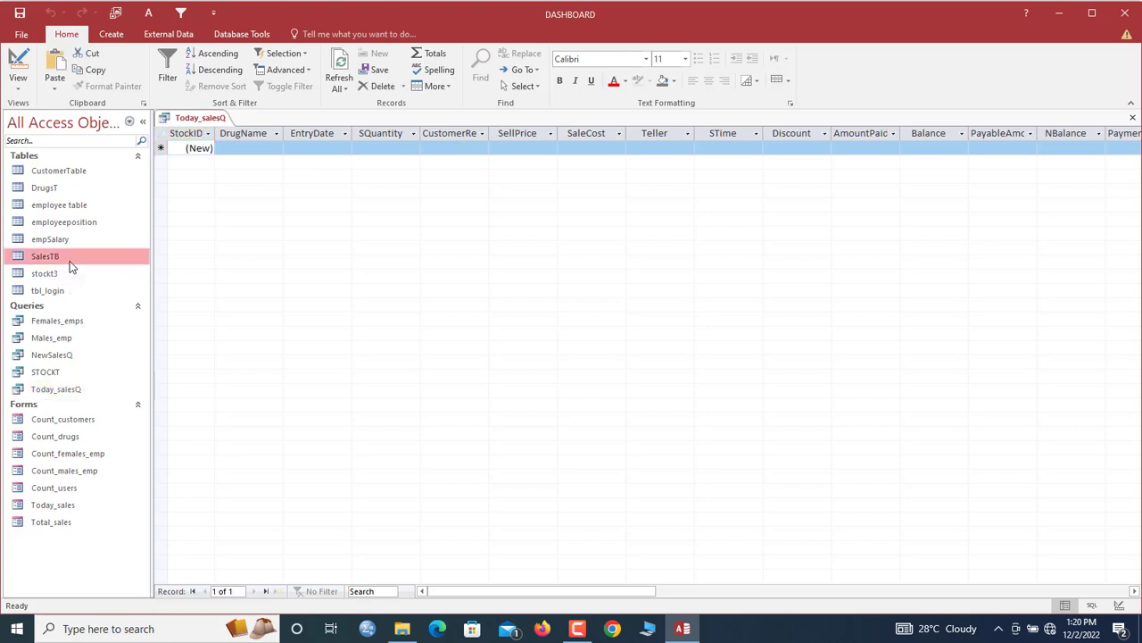
double_click(71, 354)
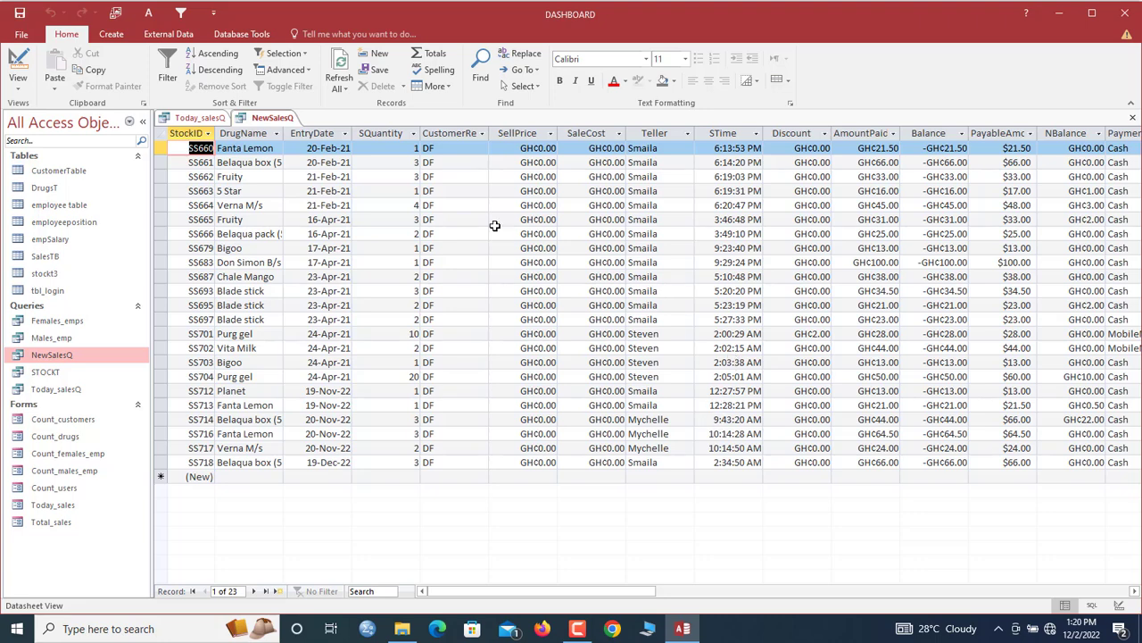
left_click(321, 291)
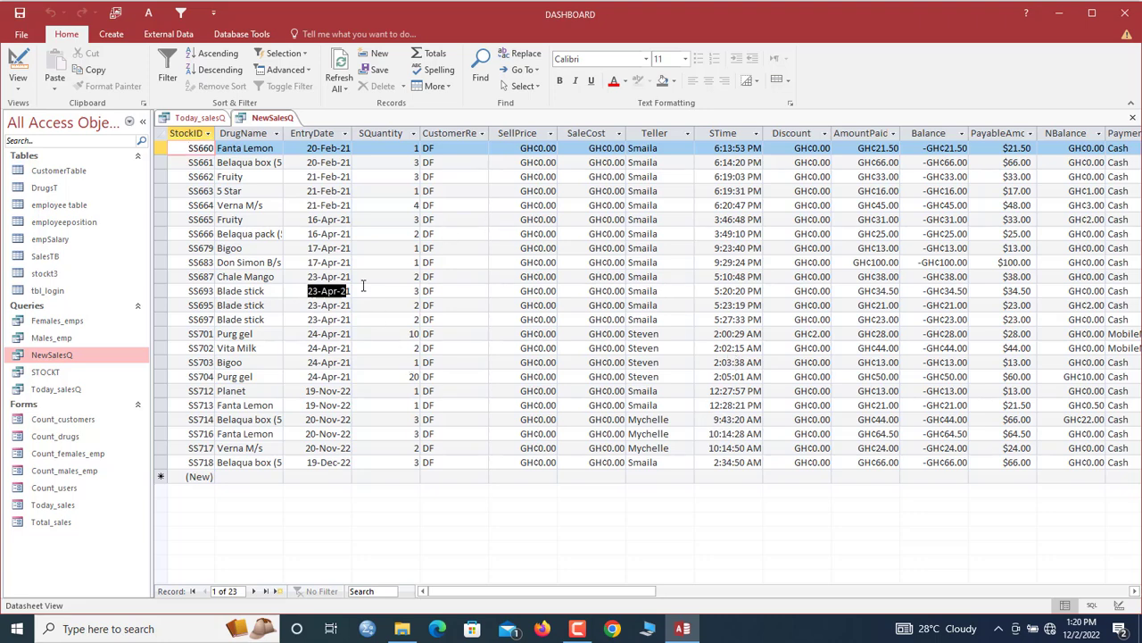
left_click(358, 291)
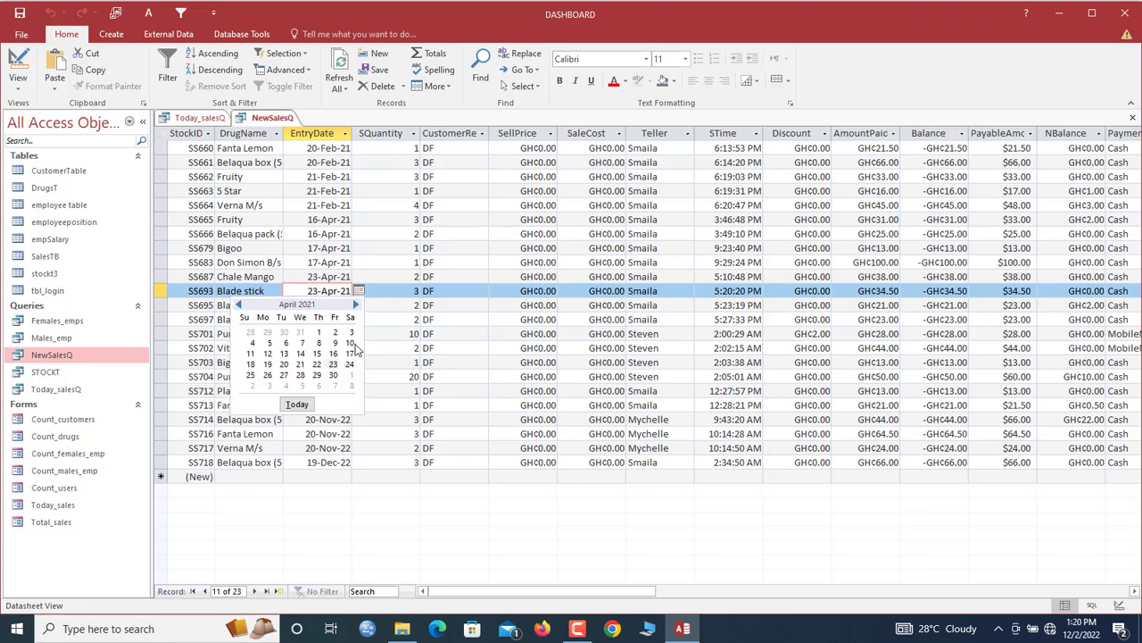
left_click(298, 403)
left_click(306, 305)
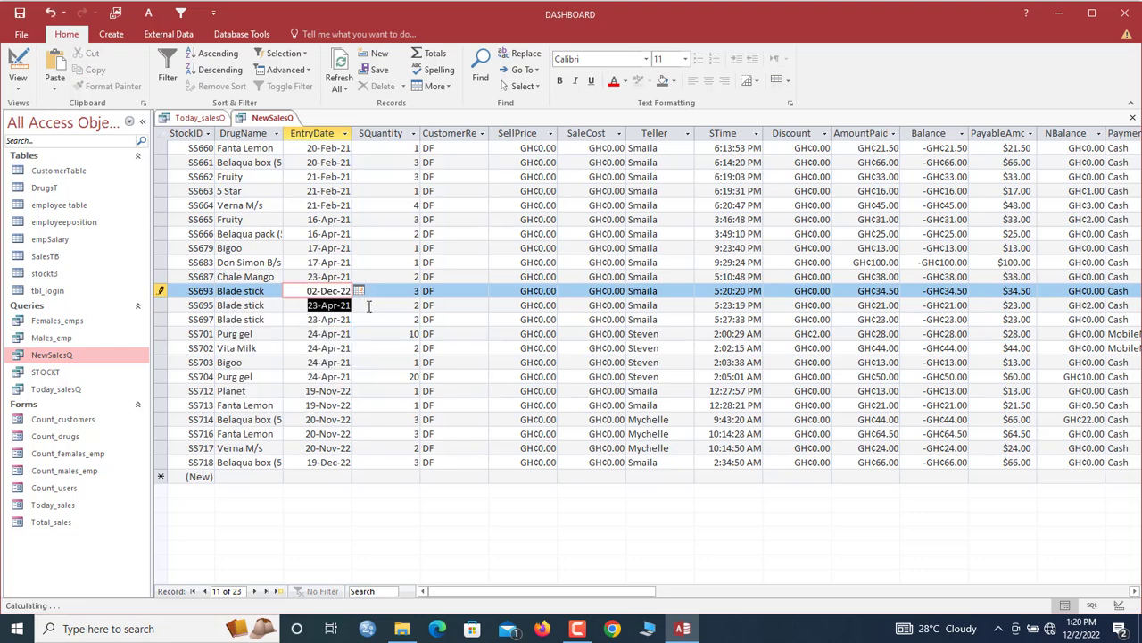
left_click(359, 305)
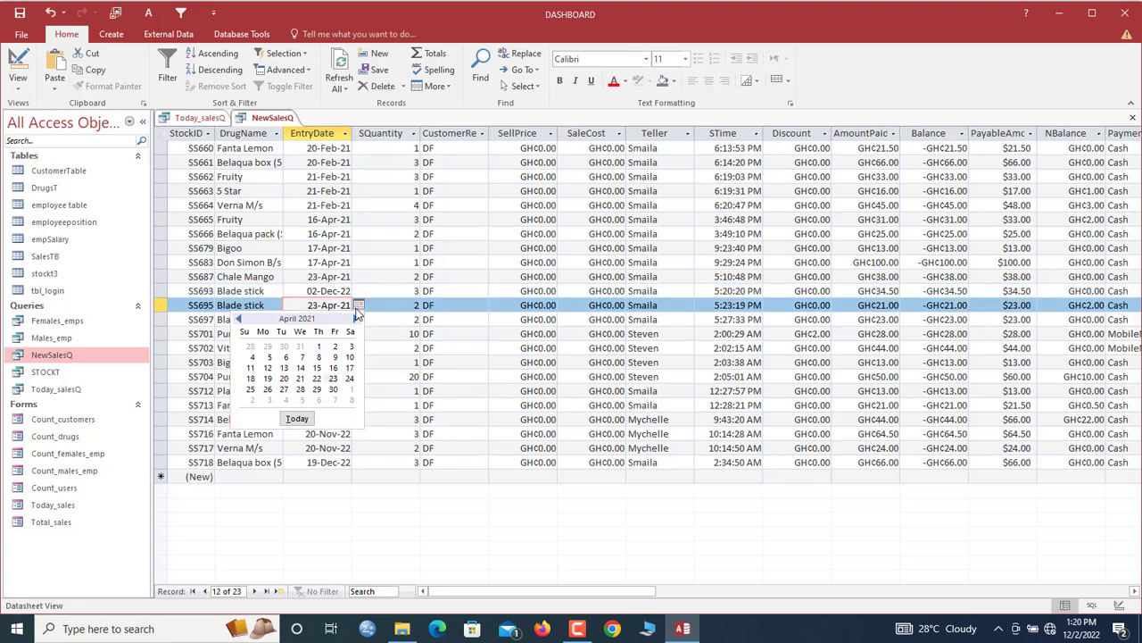
left_click(298, 419)
Refresh the records in NewSalesQ and Today_salesQ, then save Today_salesQ and close both queries.
left_click(345, 68)
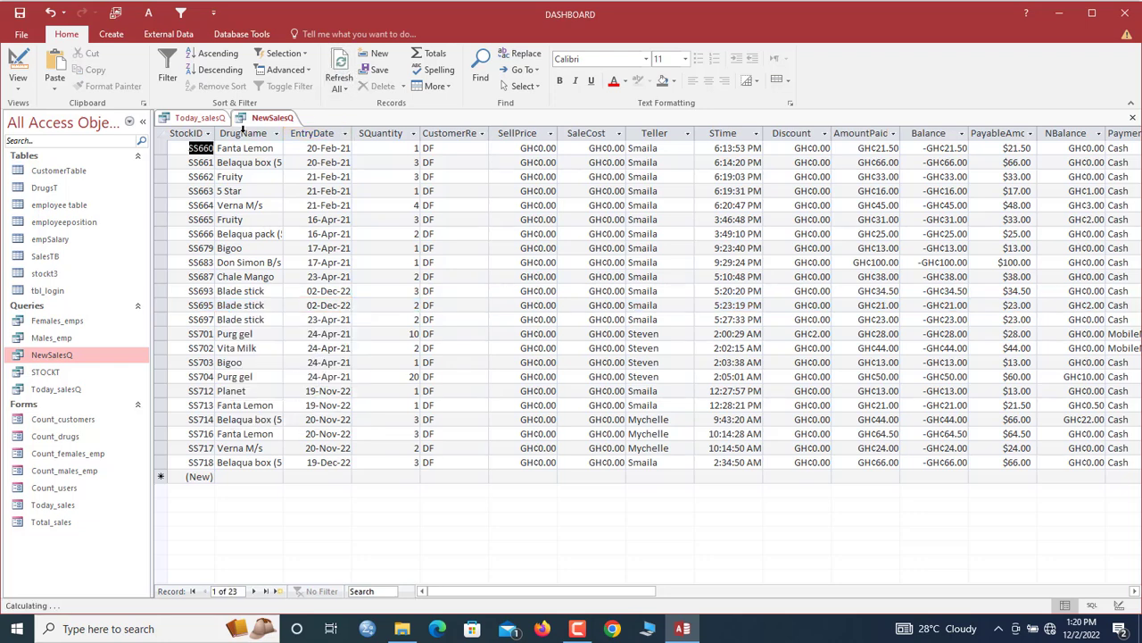
left_click(339, 68)
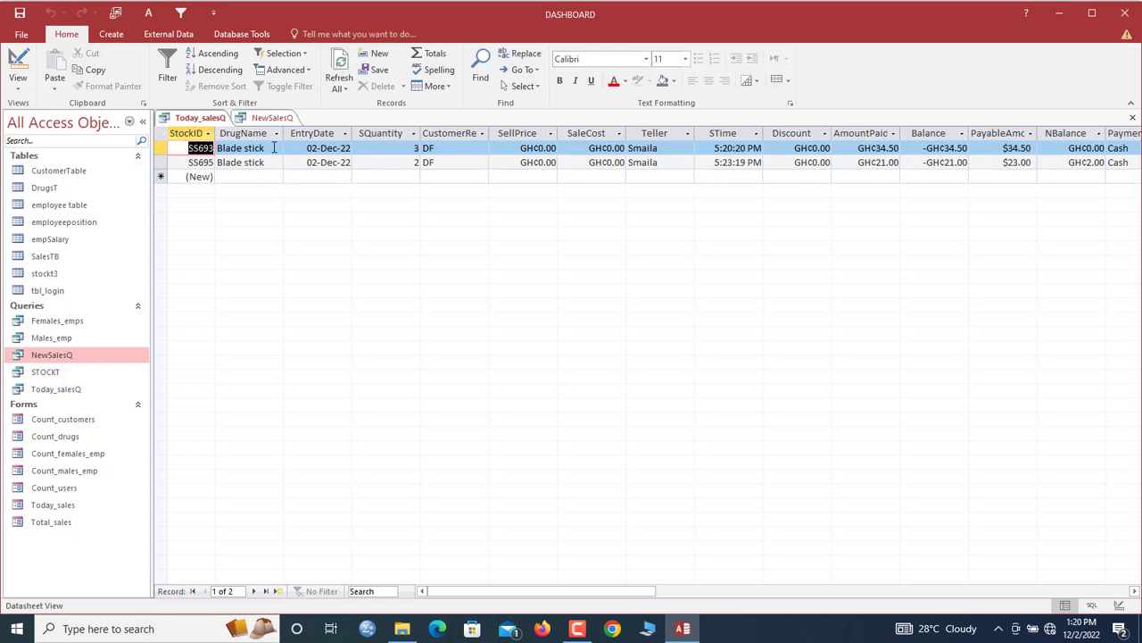
right_click(208, 121)
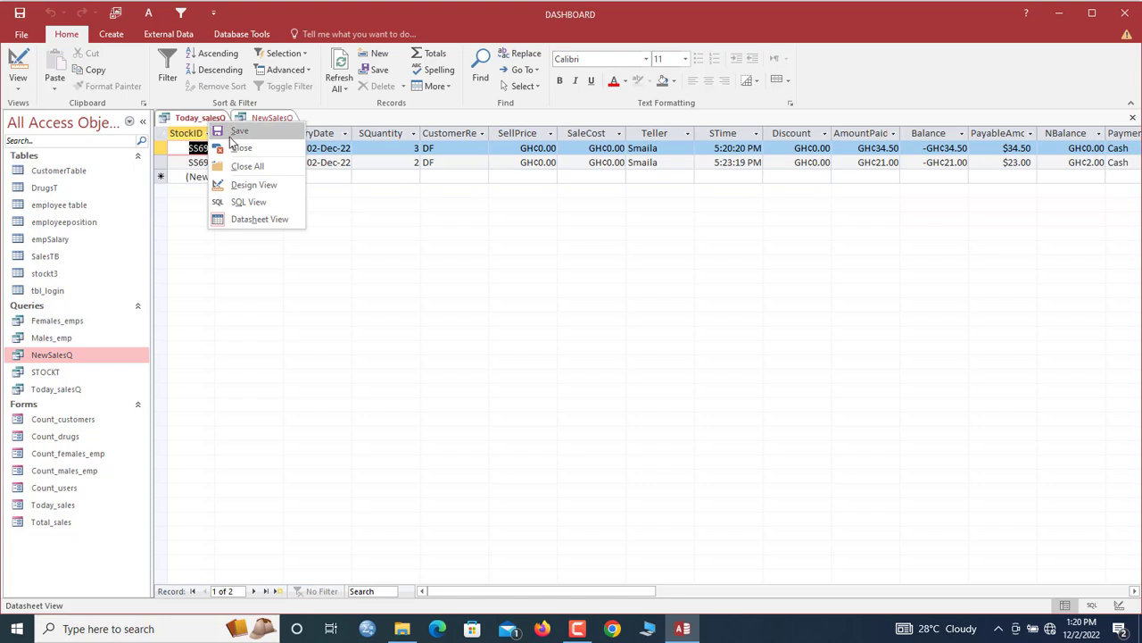
left_click(229, 137)
right_click(213, 122)
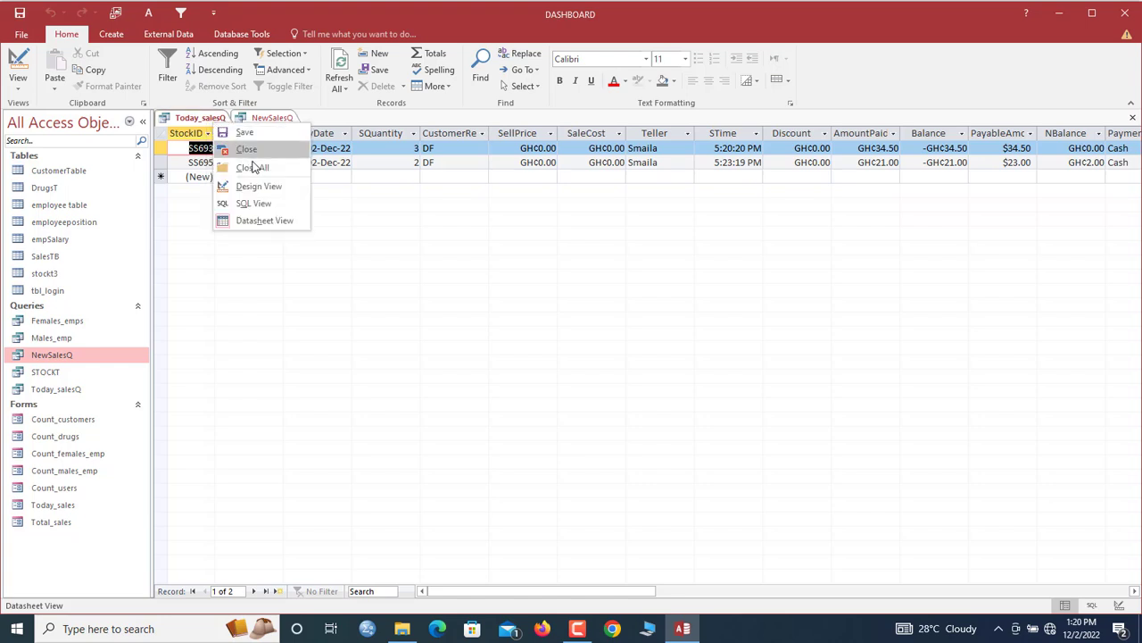
left_click(252, 167)
Open the Today_sales form in Design View and set its Record Source to Today_salesQ.
left_click(73, 506)
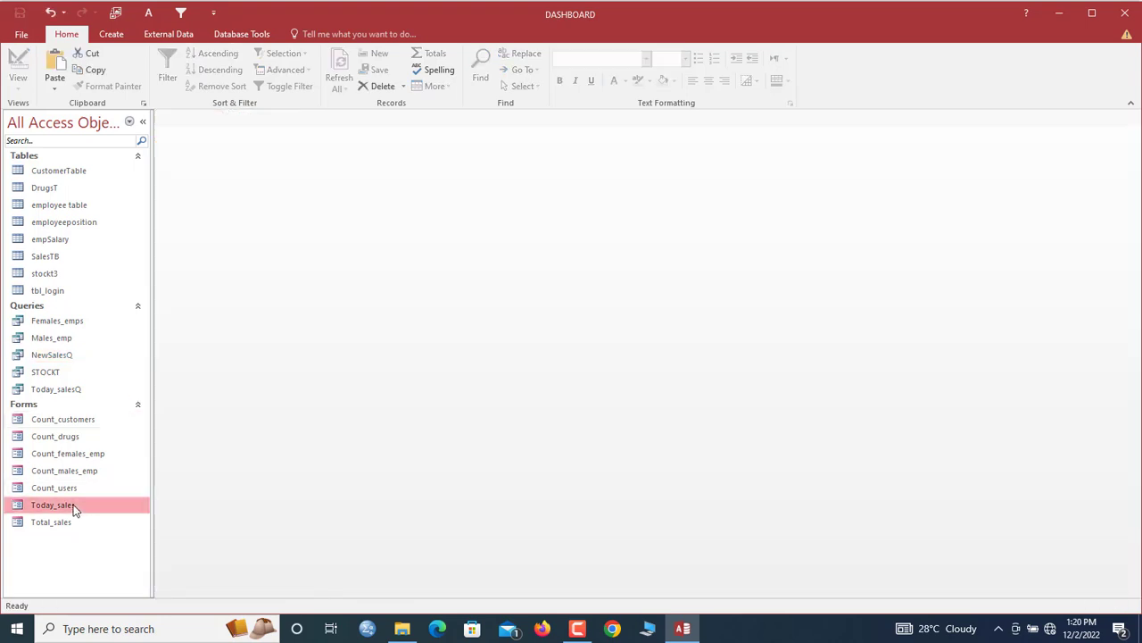
right_click(74, 507)
left_click(131, 351)
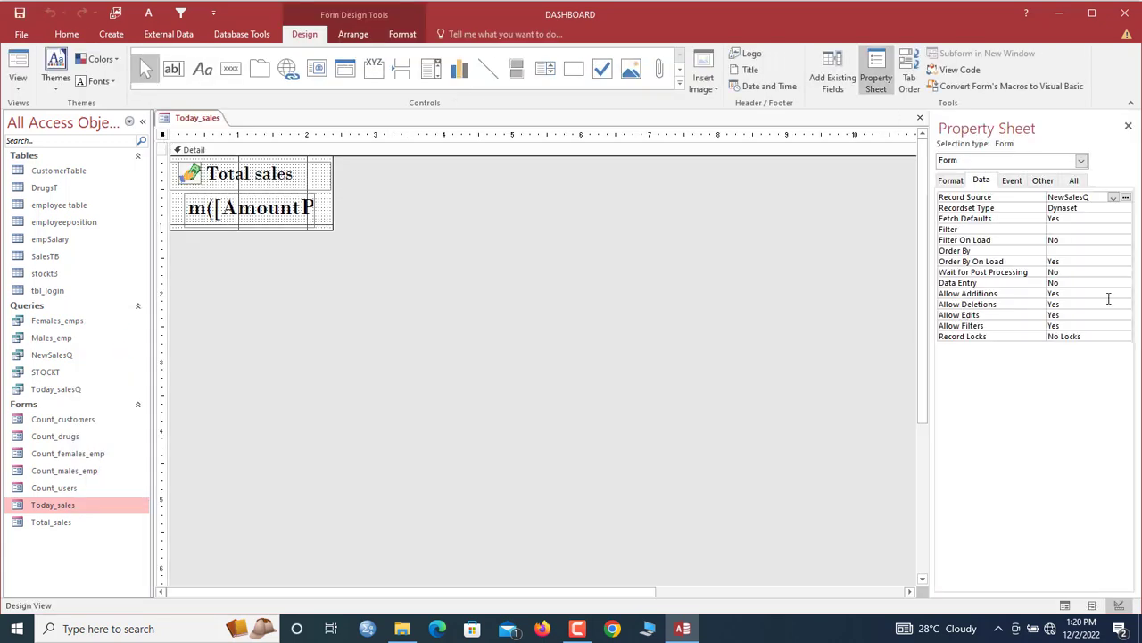
left_click(1113, 197)
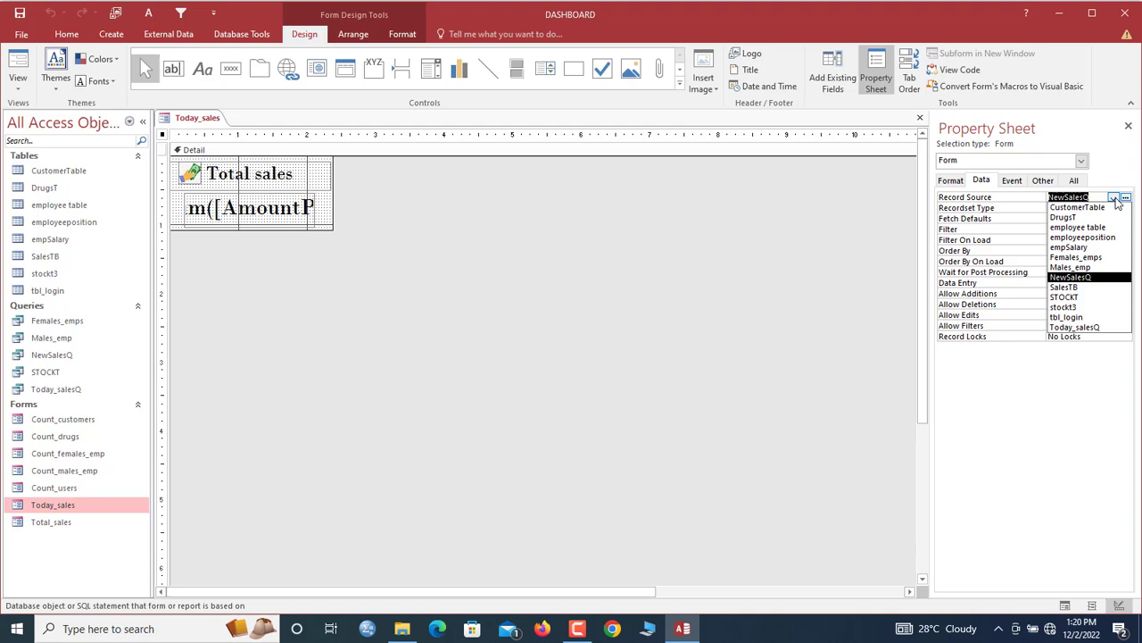
left_click(1080, 326)
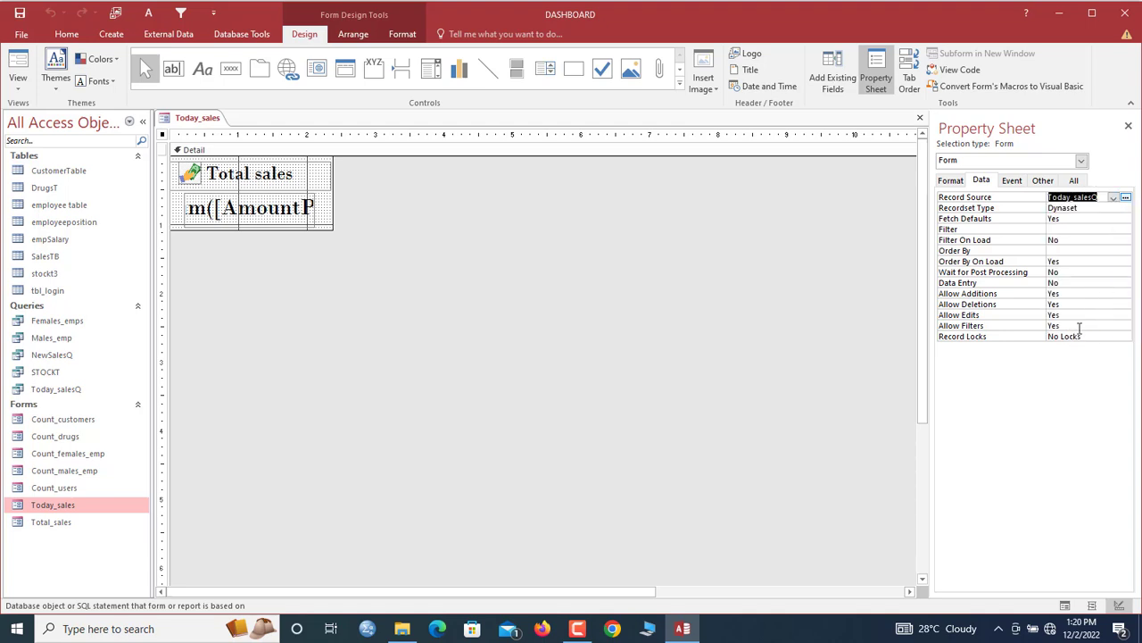
Check the Today_sales form's sum in Form View, then save and close the form.
left_click(267, 212)
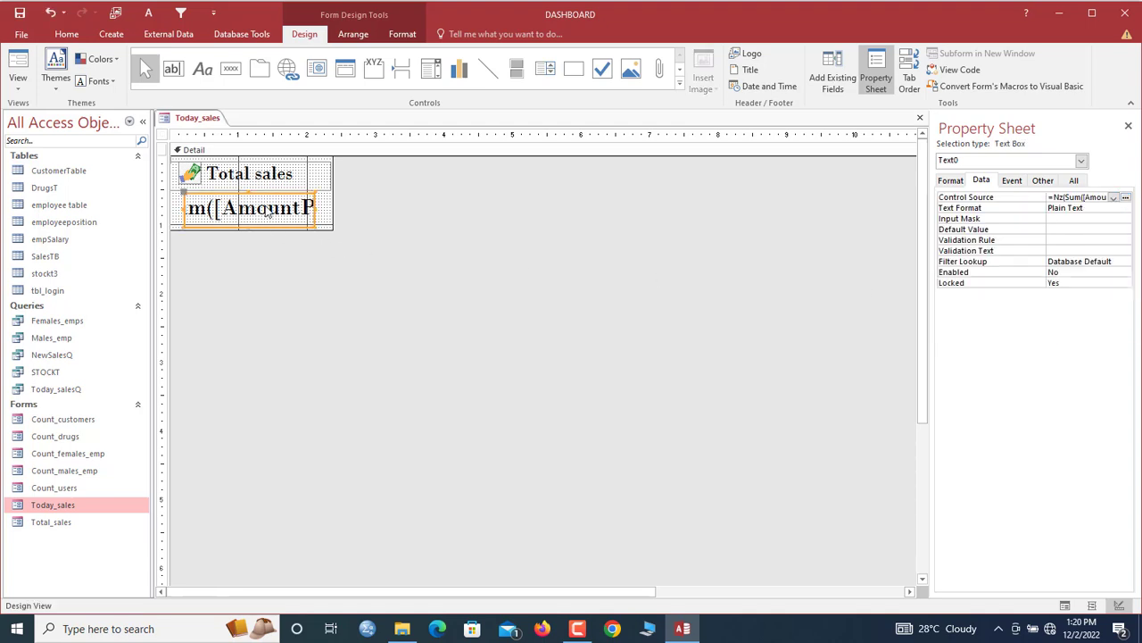
right_click(206, 120)
left_click(248, 181)
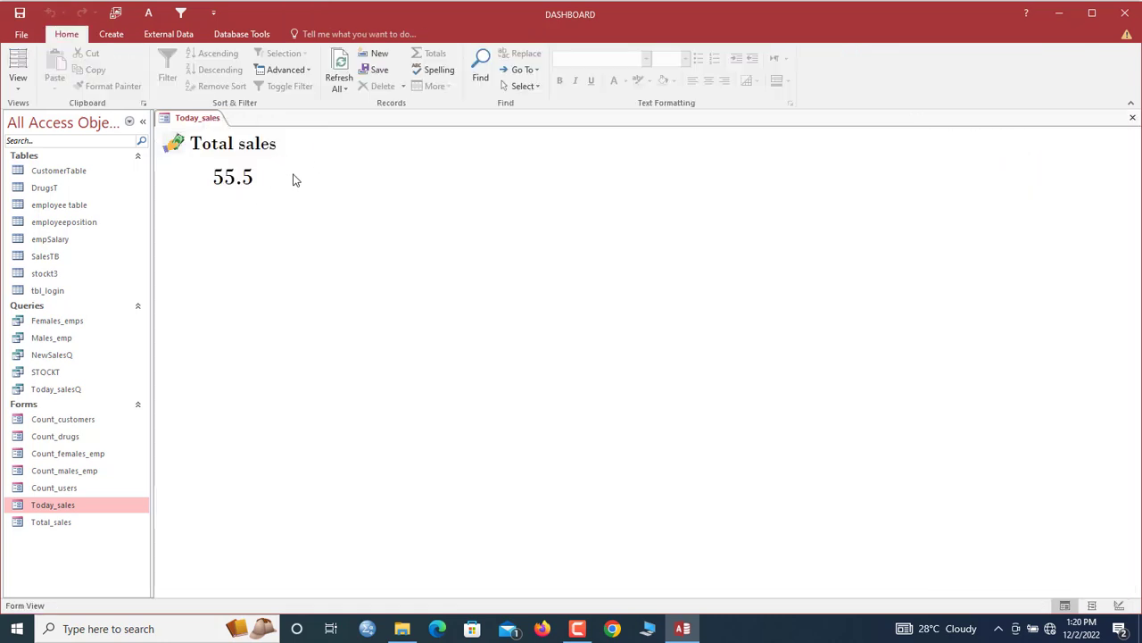
right_click(198, 126)
left_click(204, 131)
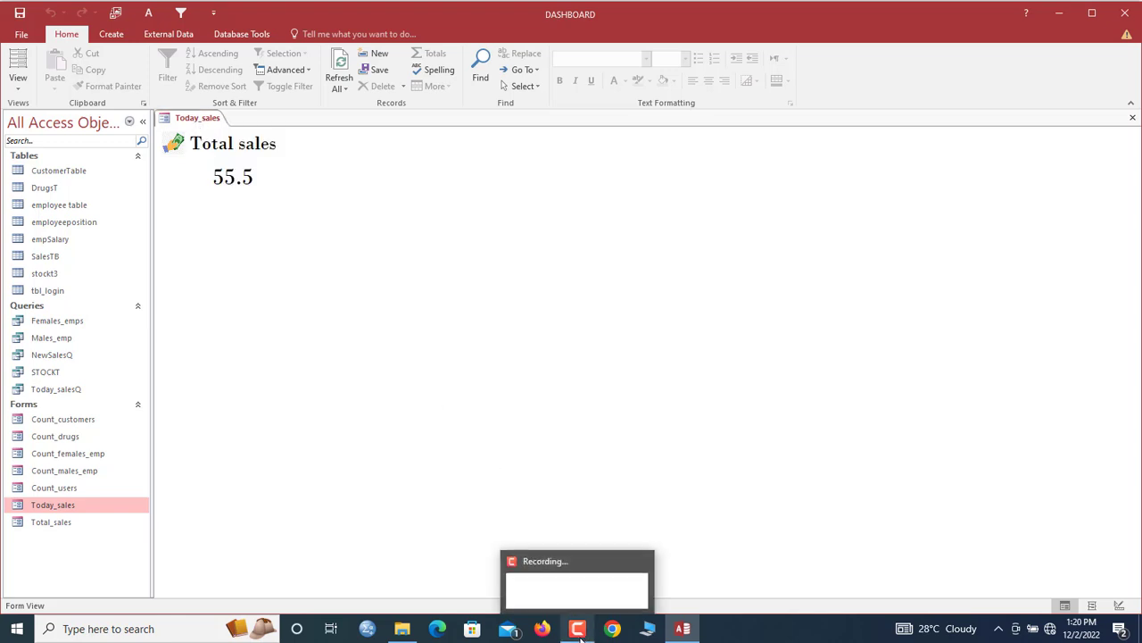
right_click(204, 122)
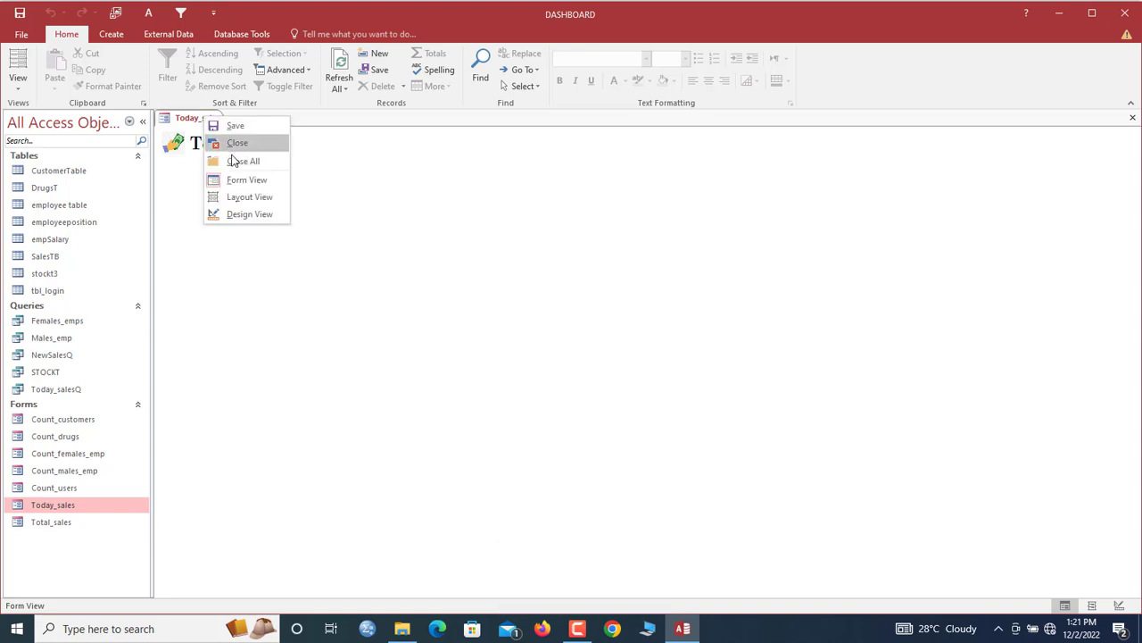
left_click(234, 143)
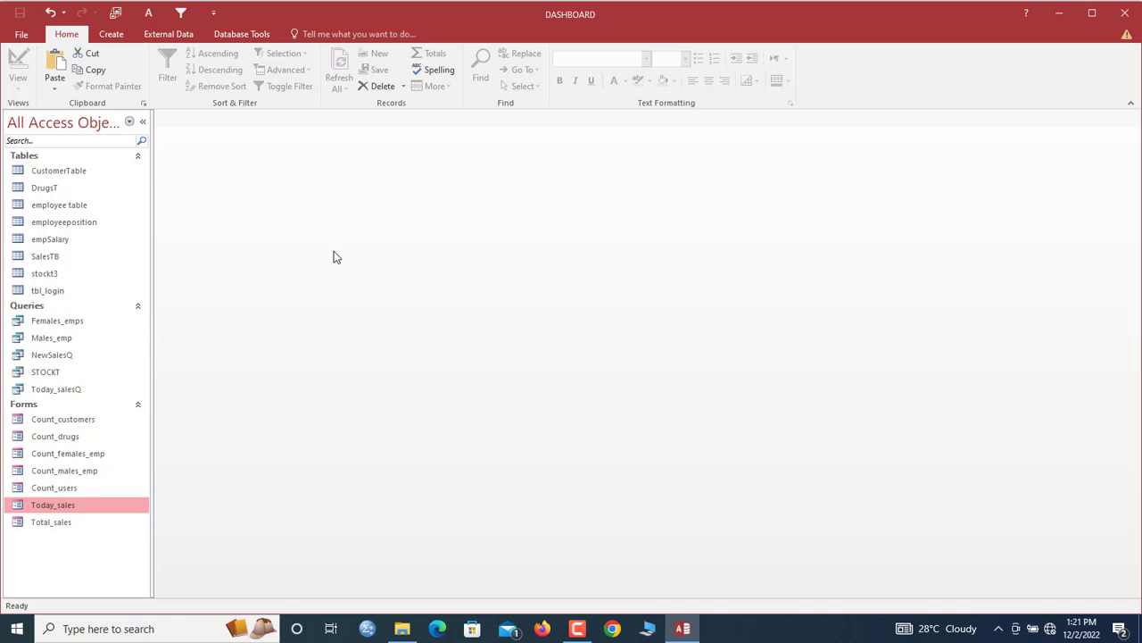
Create a blank form and save it under the name Dashboard.
left_click(121, 42)
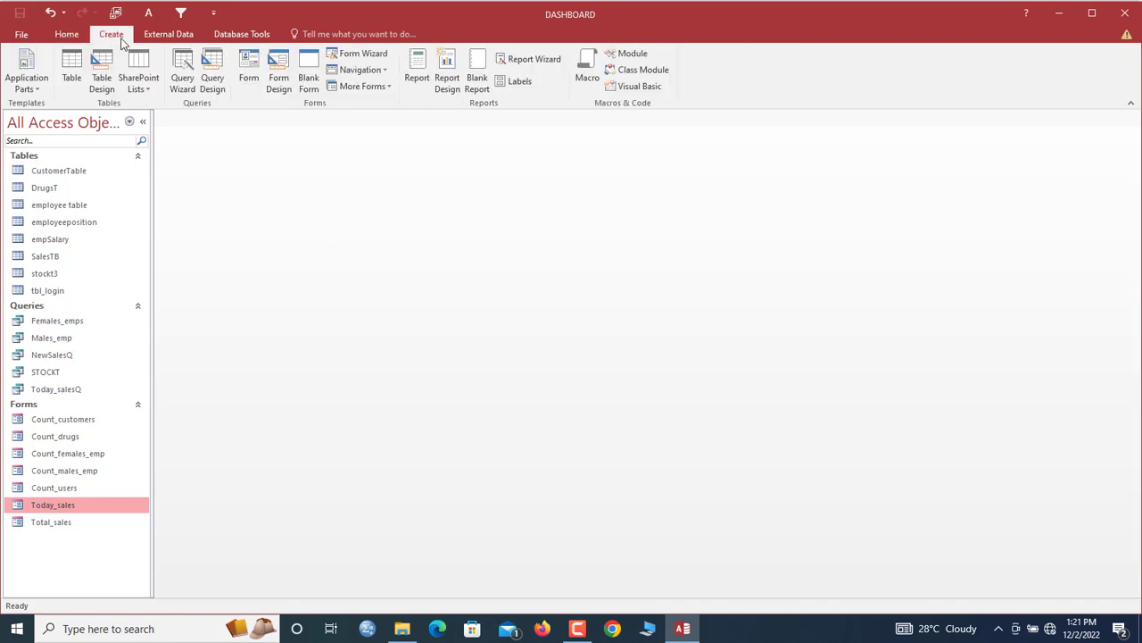
left_click(309, 83)
right_click(198, 120)
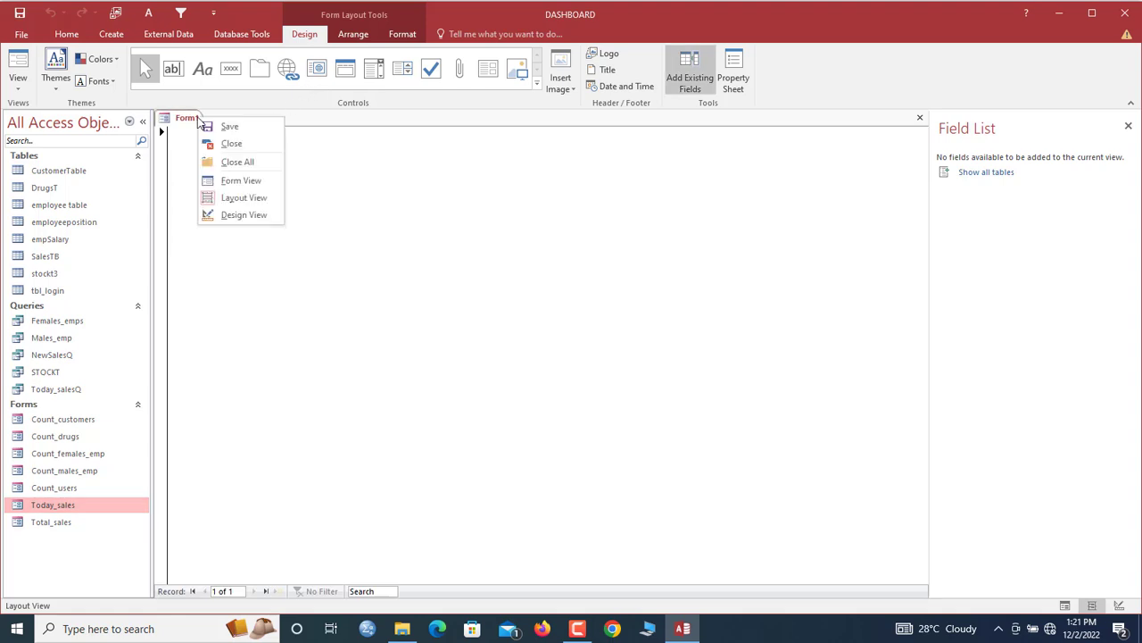
left_click(214, 126)
type("Dashboard")
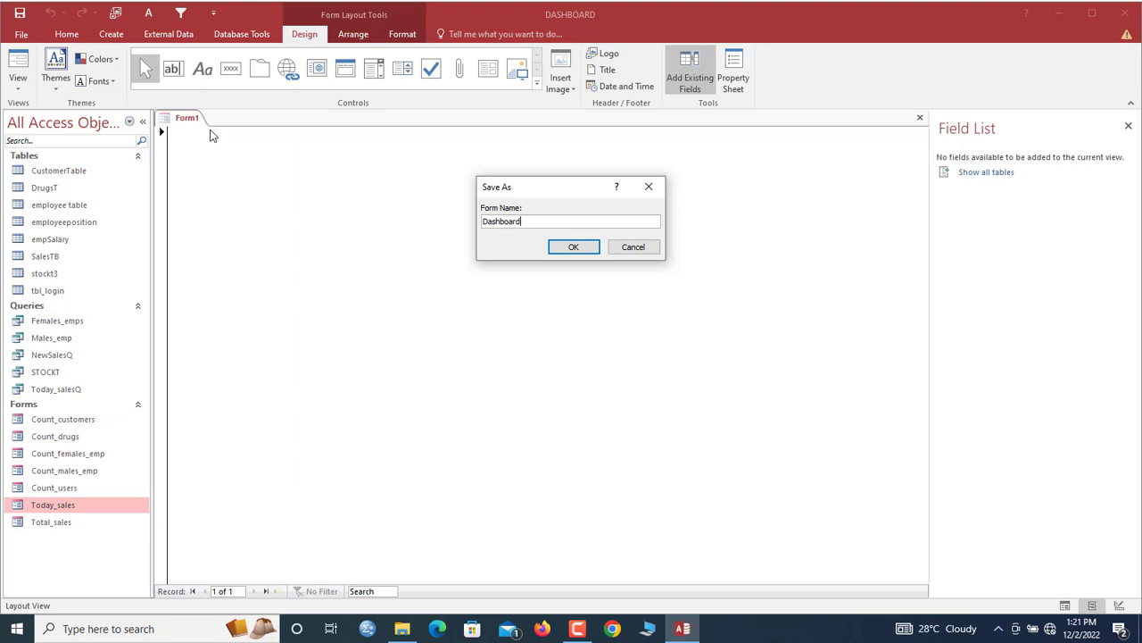
key("Return")
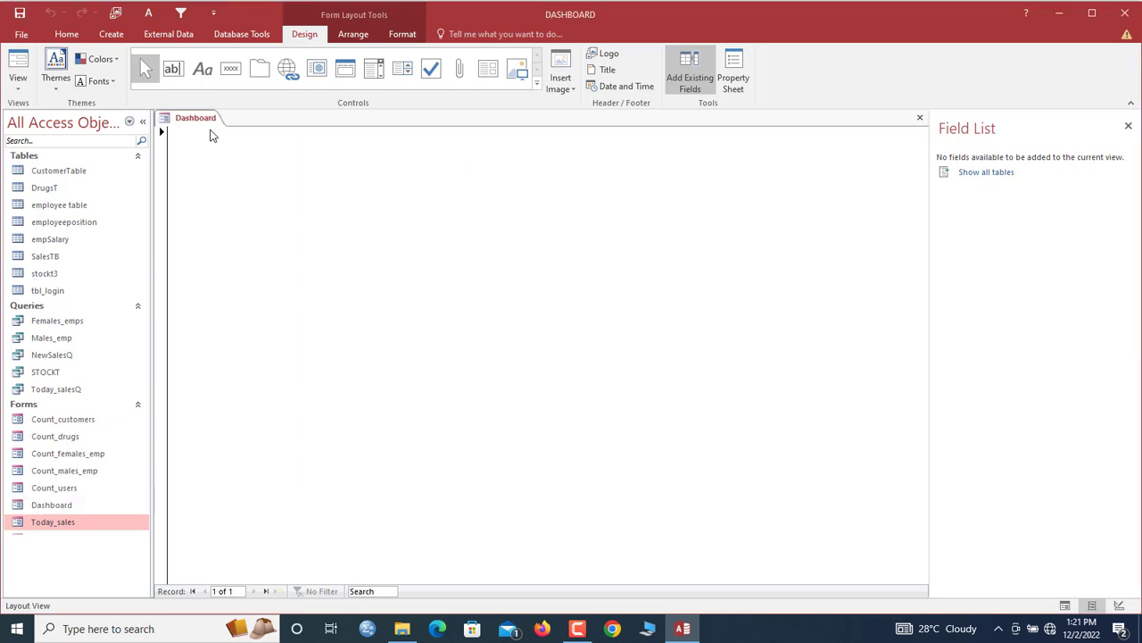
Switch the Dashboard form to Design View and turn on its Pop Up property.
left_click(164, 187)
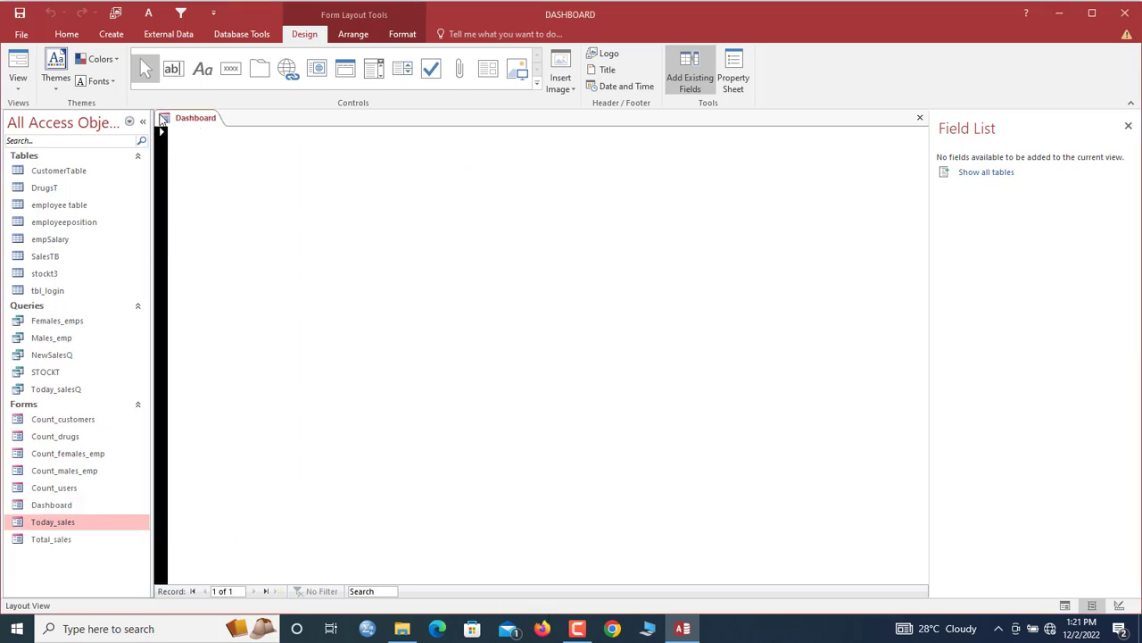
right_click(188, 122)
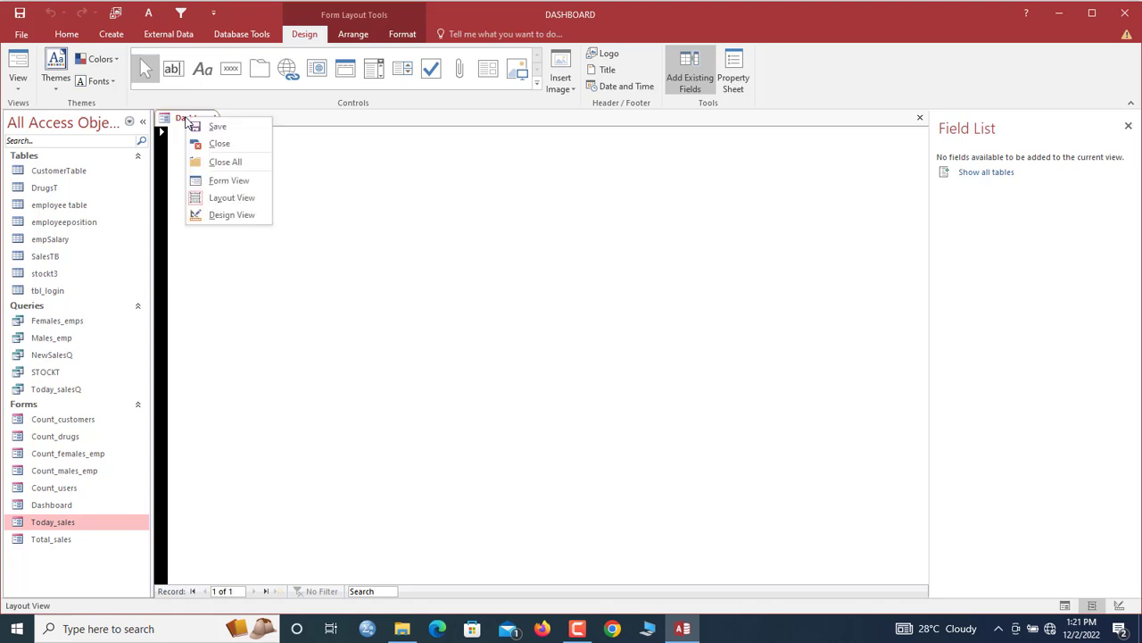
left_click(229, 216)
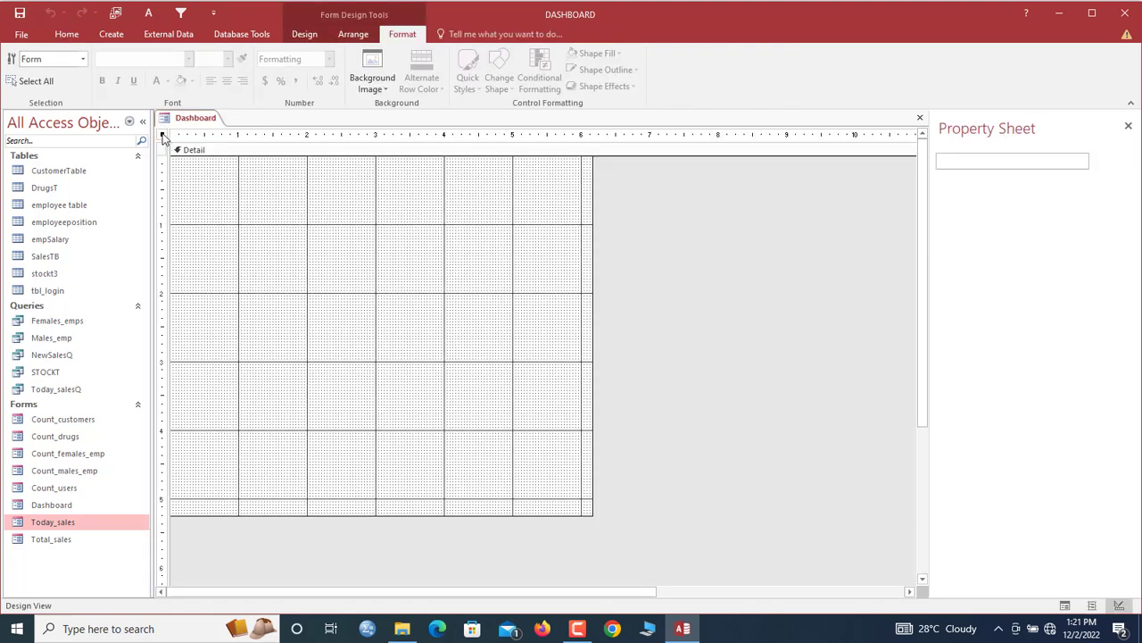
left_click(1043, 180)
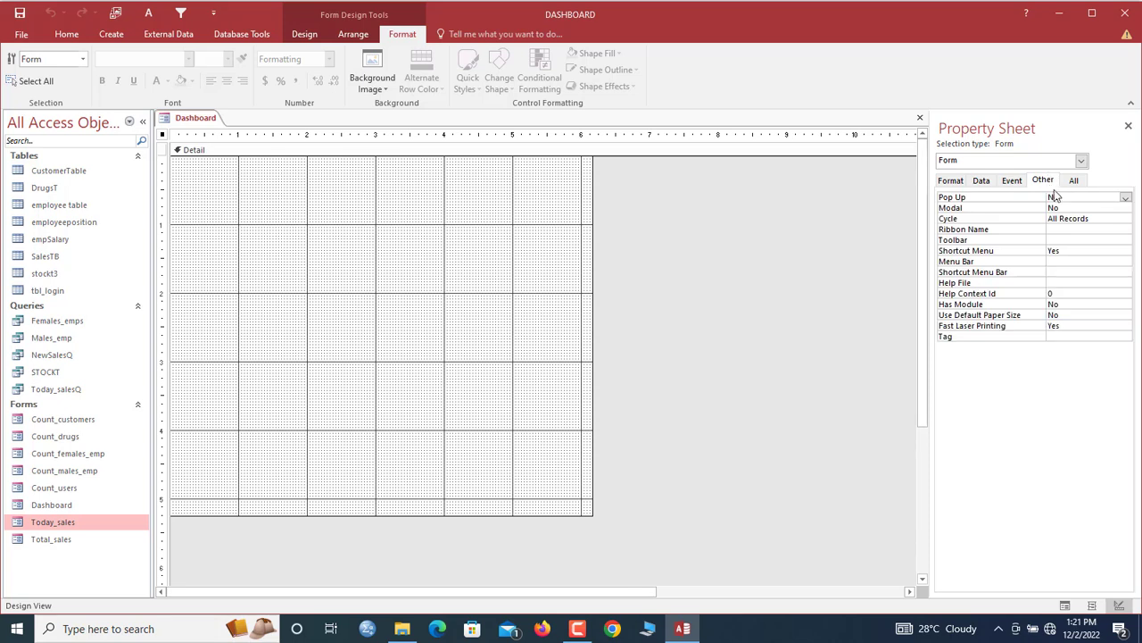
double_click(1082, 197)
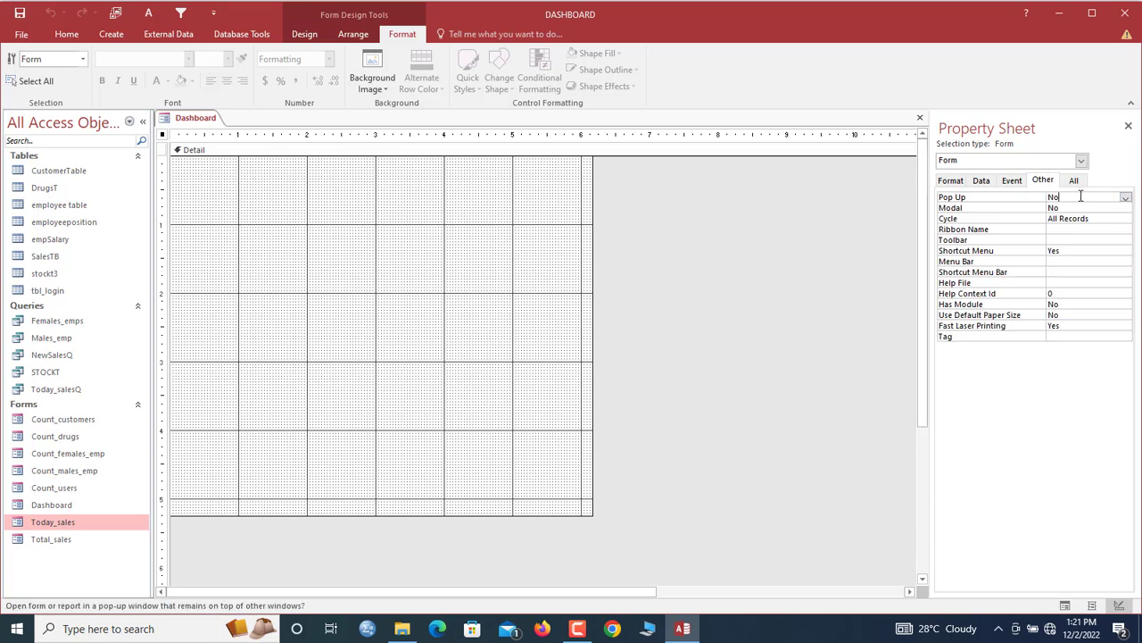
Set the Dashboard form's Scroll Bars to Neither, and its Record Selectors and Navigation Buttons to No.
left_click(953, 181)
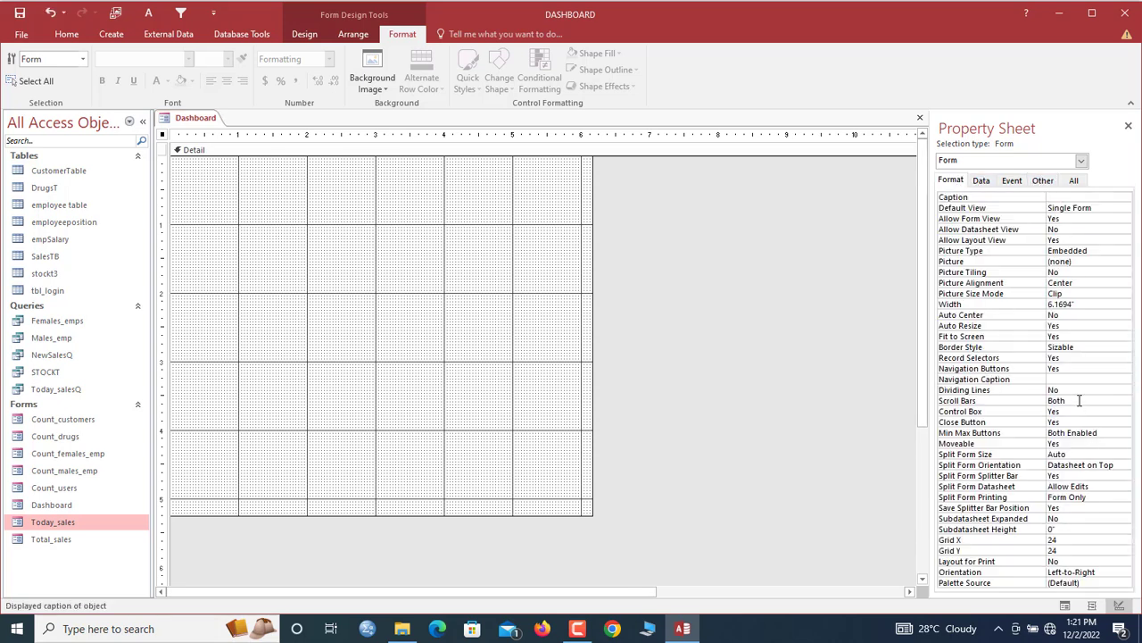
left_click(1078, 399)
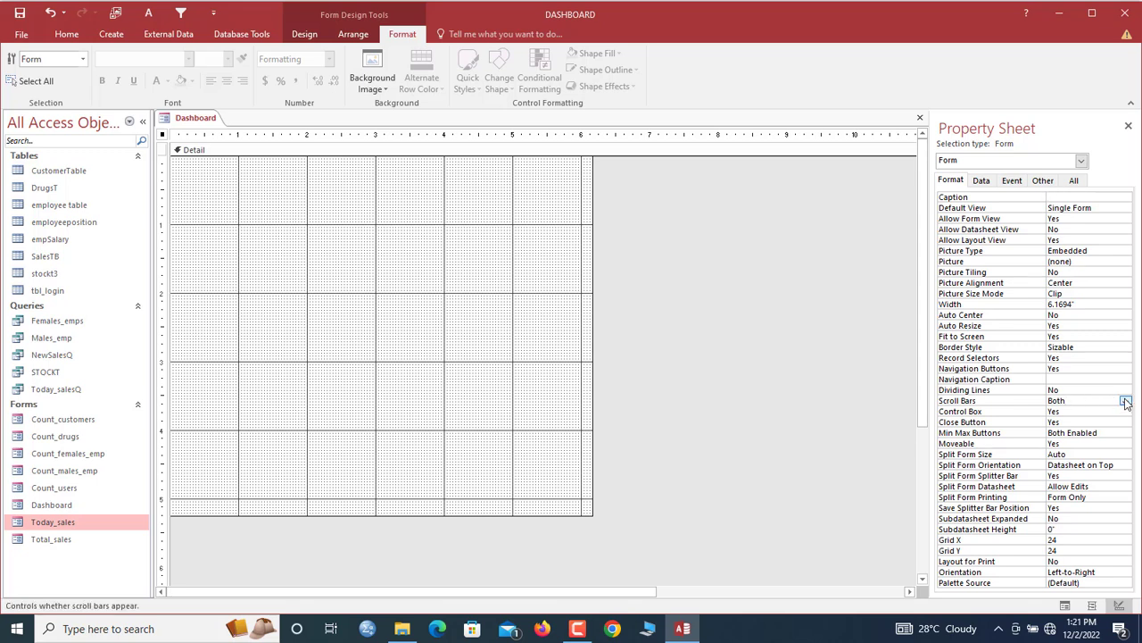
left_click(1125, 403)
left_click(1078, 411)
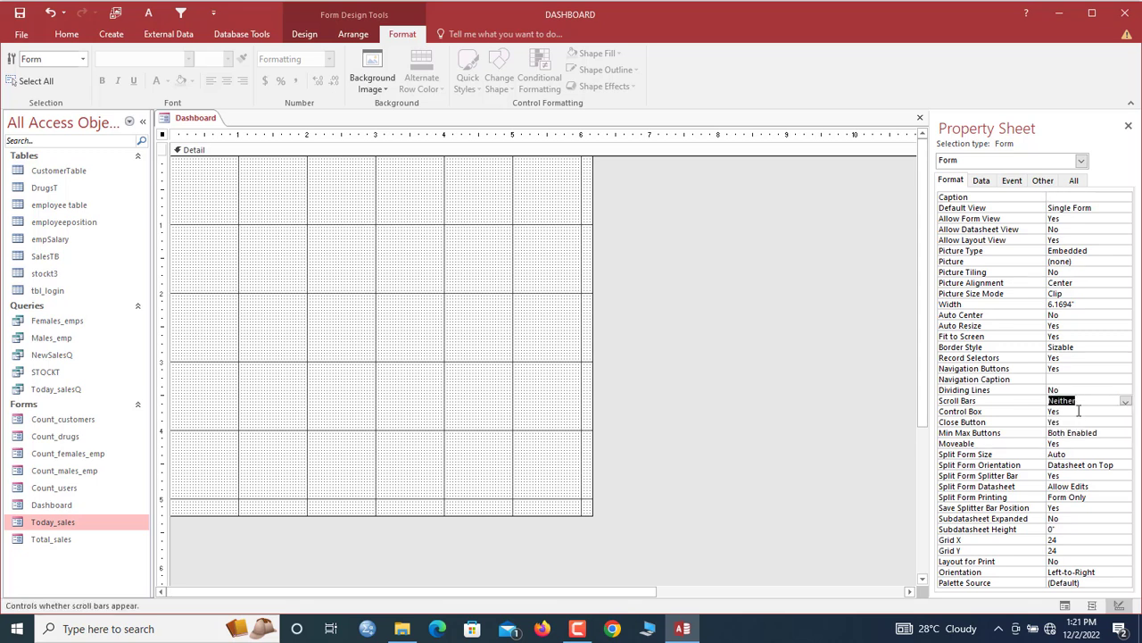
double_click(1073, 357)
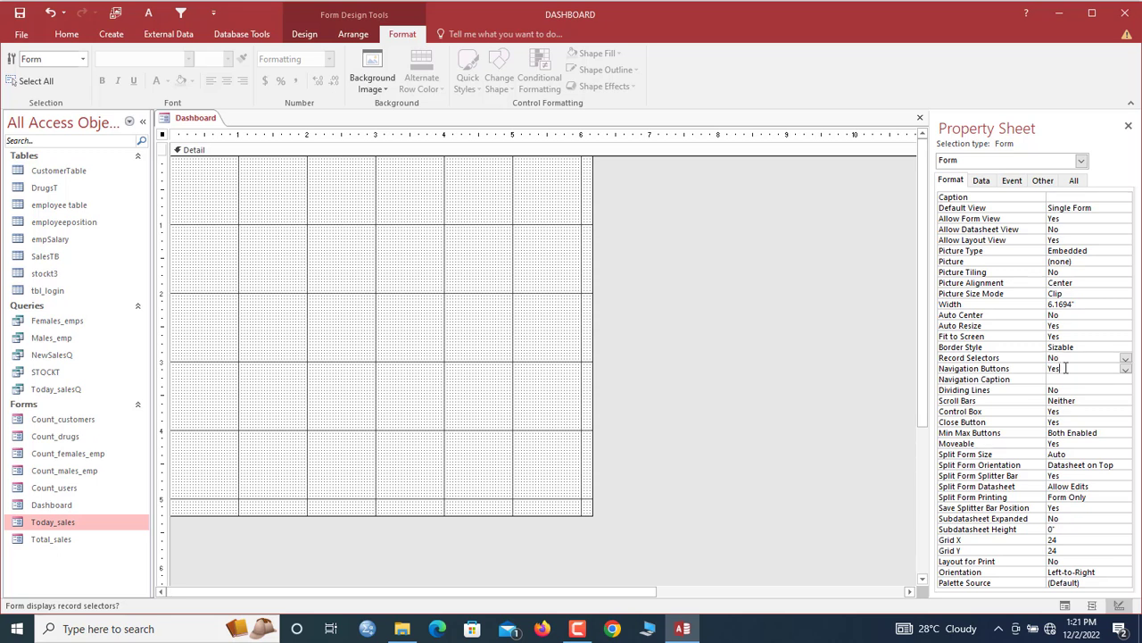
double_click(1066, 368)
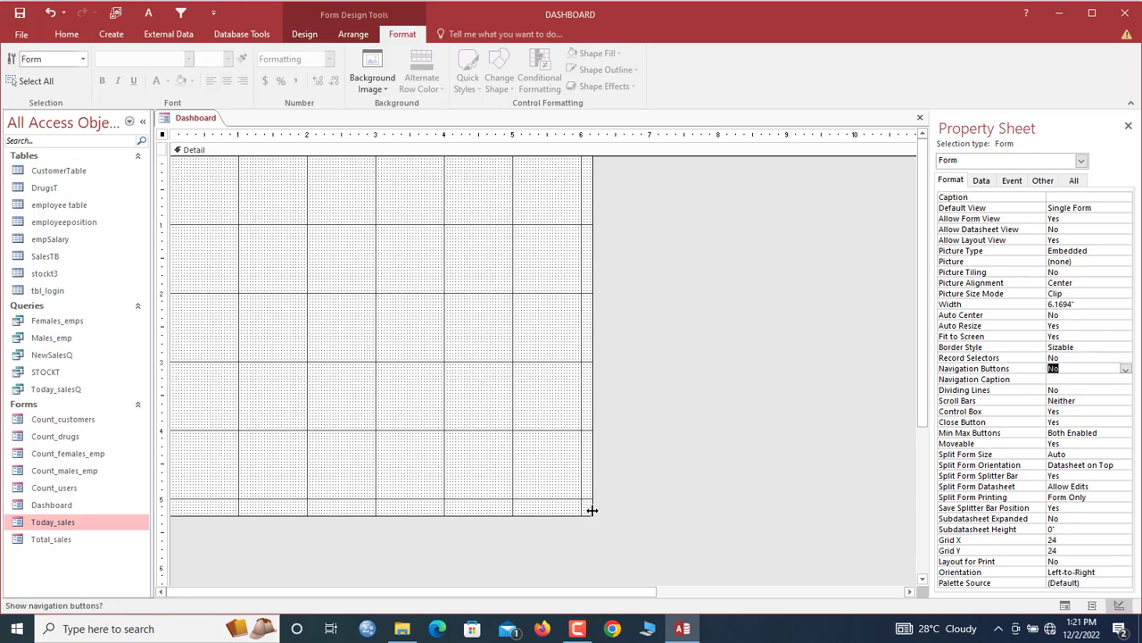
Widen the form to about 8.2 inches and add a "My Dashboard" label about 4.25 by 0.5 inches near the top of the Detail section.
left_click_drag(593, 515, 732, 511)
left_click(540, 321)
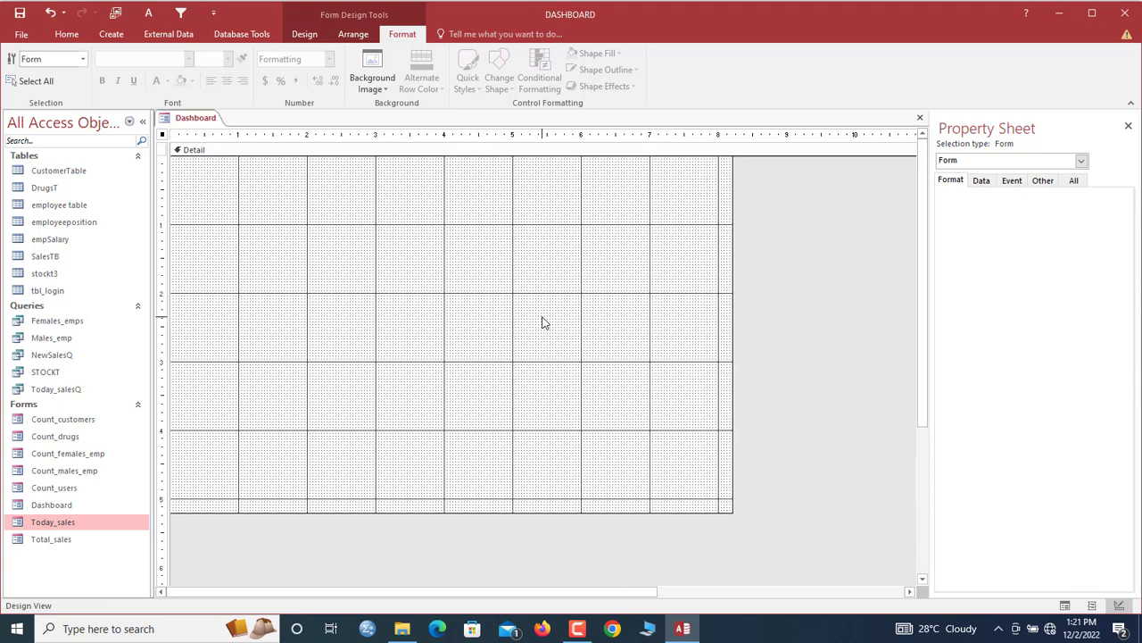
left_click(304, 36)
left_click(205, 69)
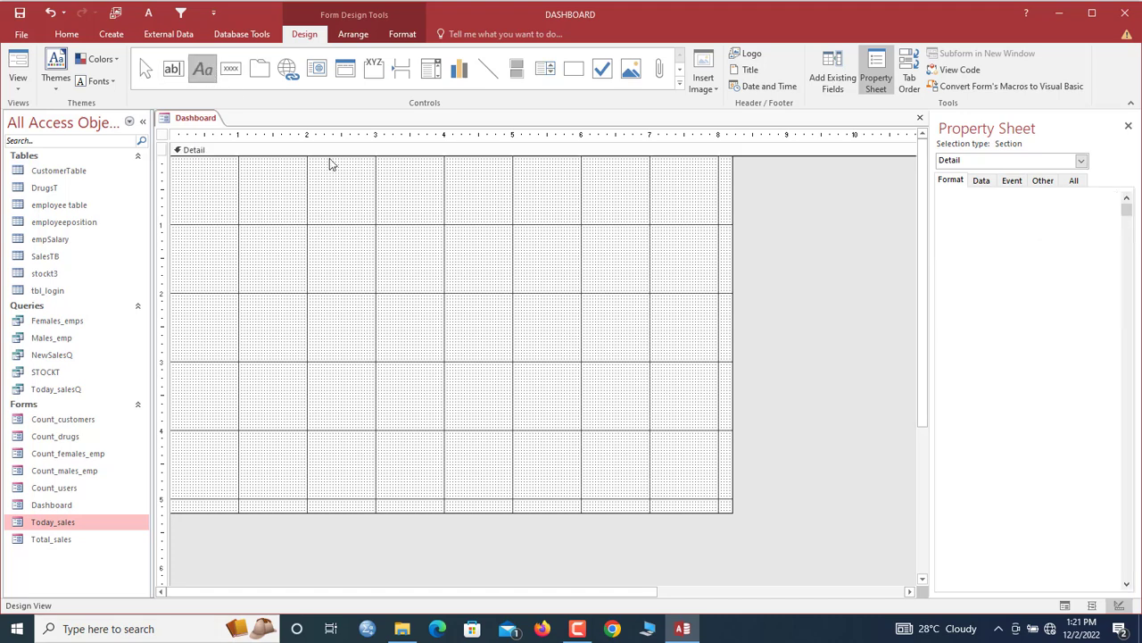
mouse_move(316, 164)
left_mouse_down()
mouse_move(499, 226)
mouse_move(608, 200)
left_mouse_up()
key("Caps_Lock")
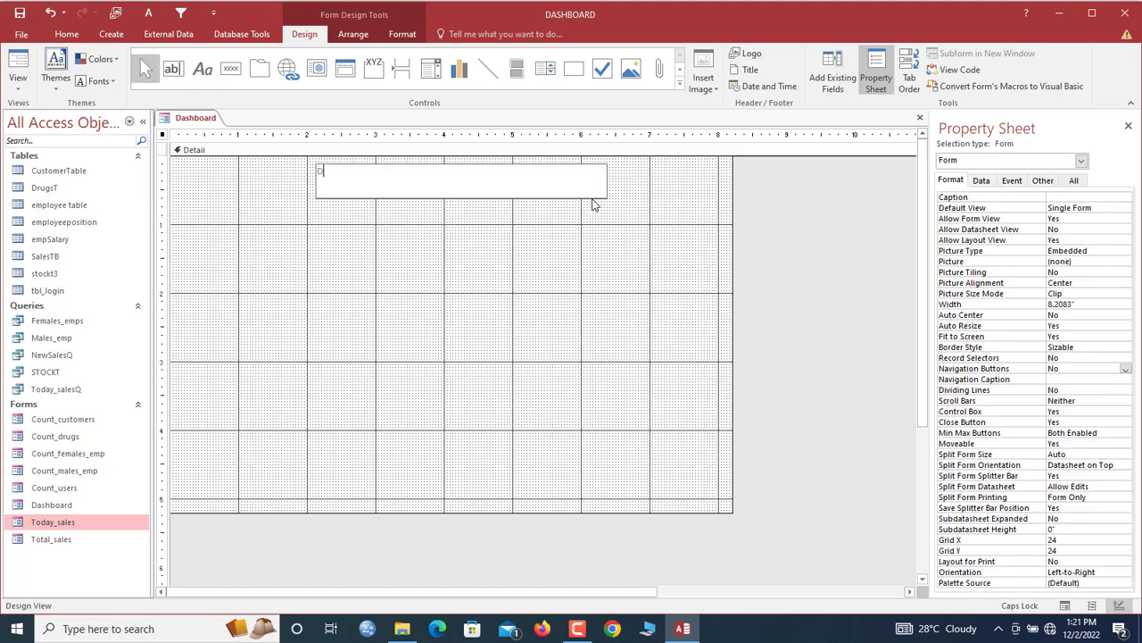
key("Caps_Lock")
type("My Dashboard")
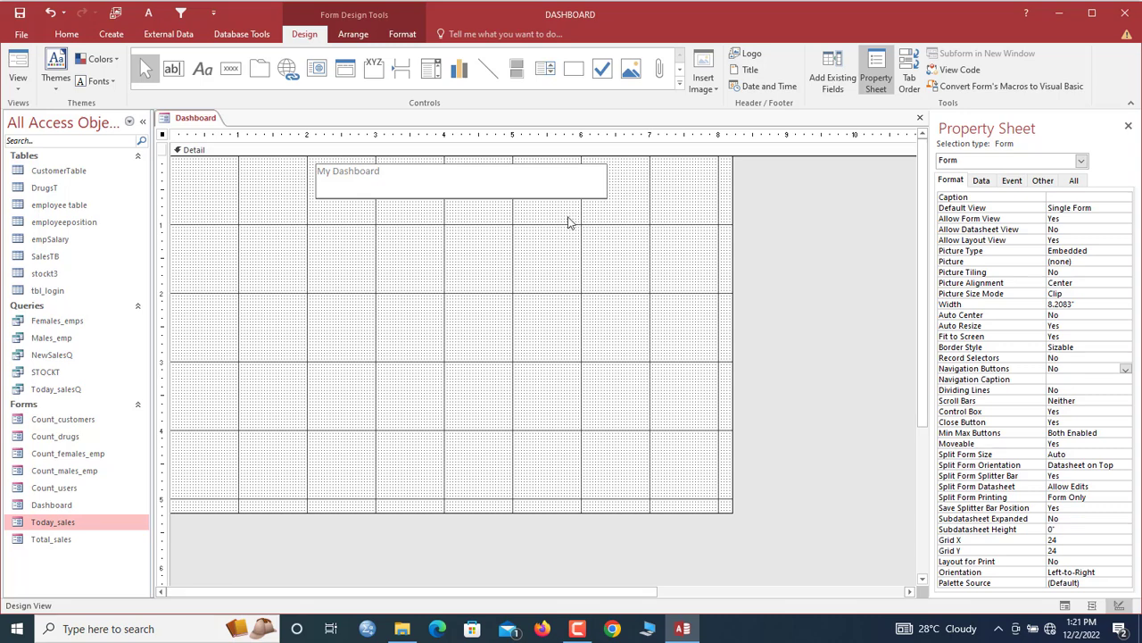
left_click(532, 232)
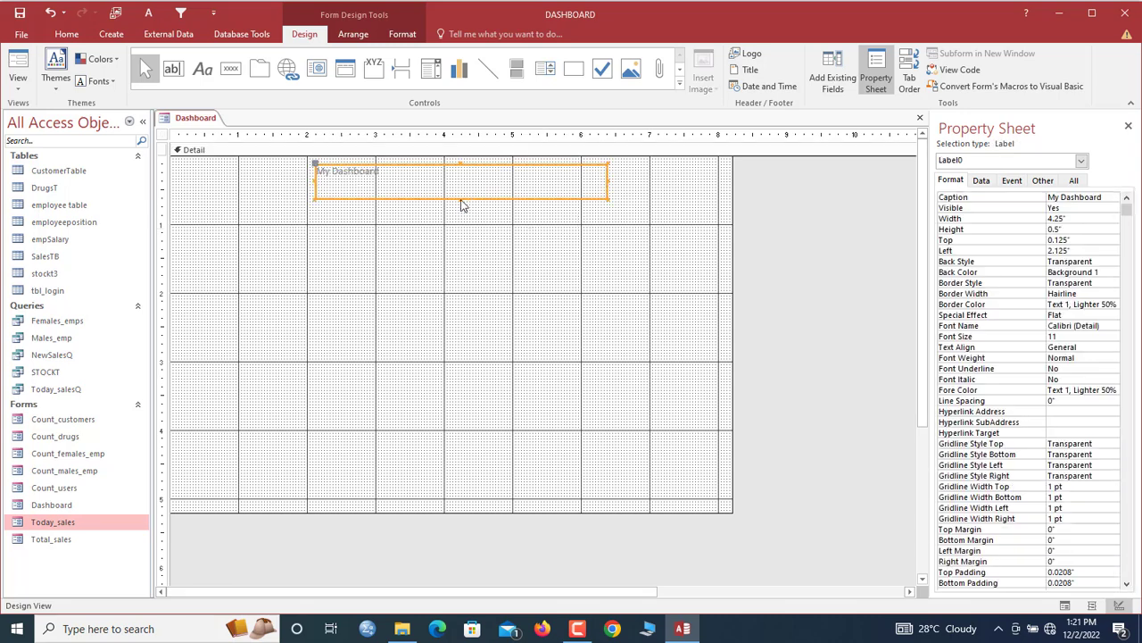
Reduce the "My Dashboard" label's height to about 0.42 inches and set its font size to 26.
left_click_drag(461, 199, 459, 192)
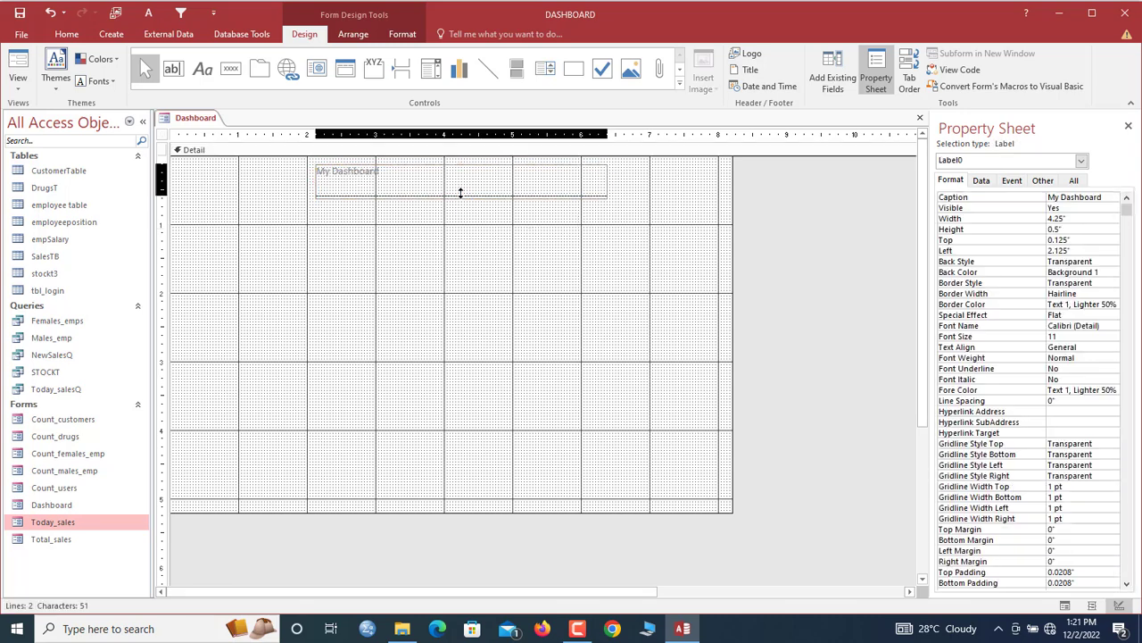
left_click(402, 35)
left_click(228, 60)
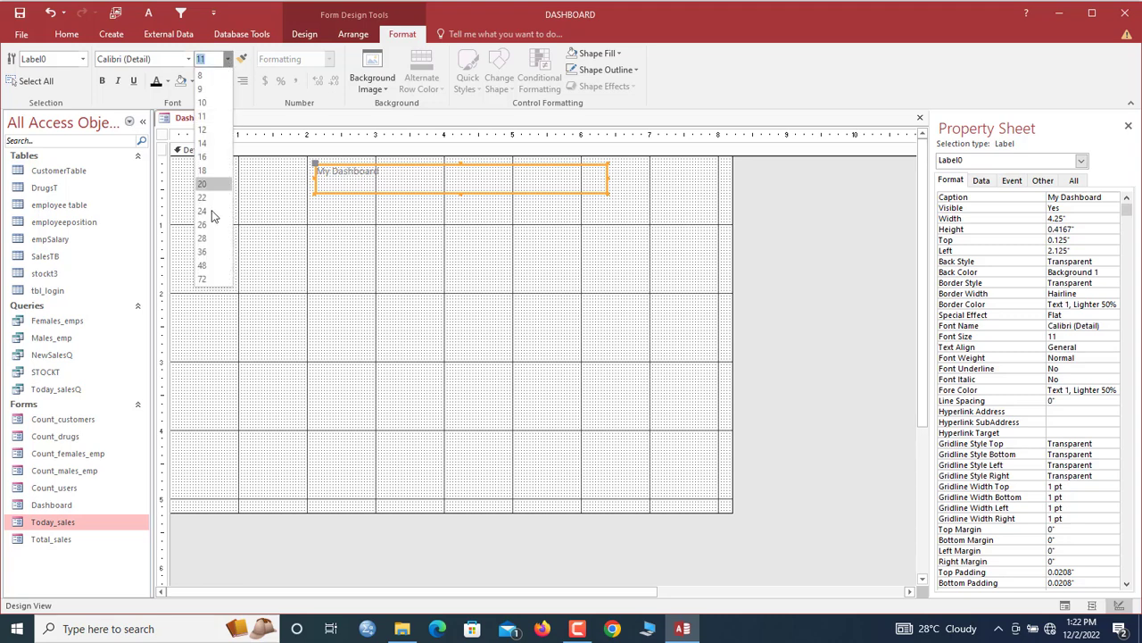
left_click(212, 227)
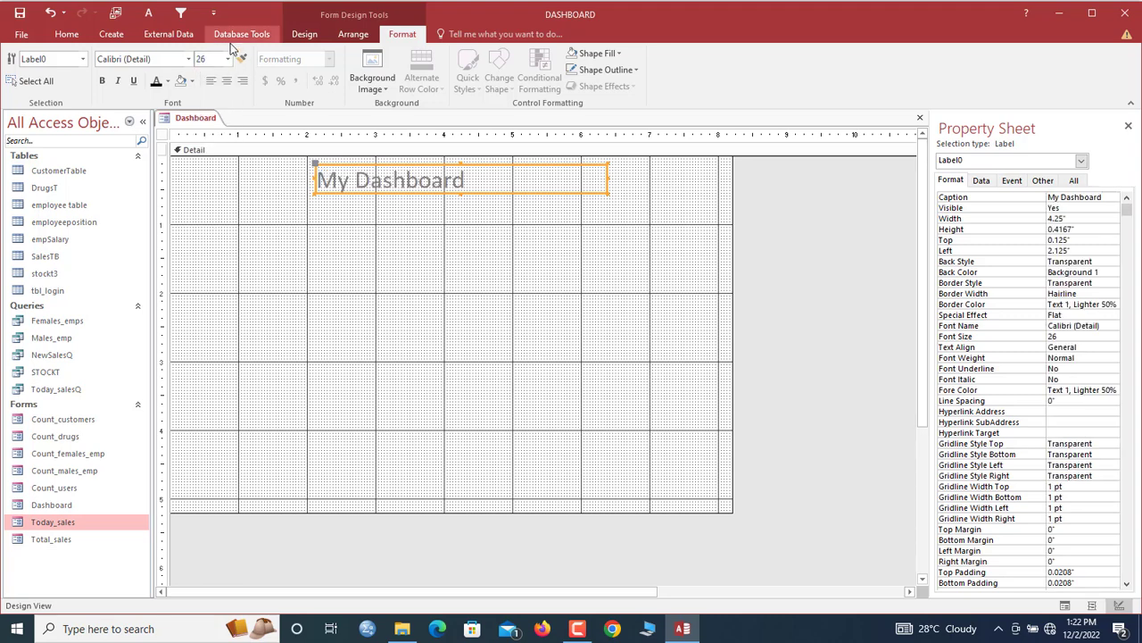
Give the "My Dashboard" label centered black text and move it closer to the top edge of the Detail section.
left_click(227, 81)
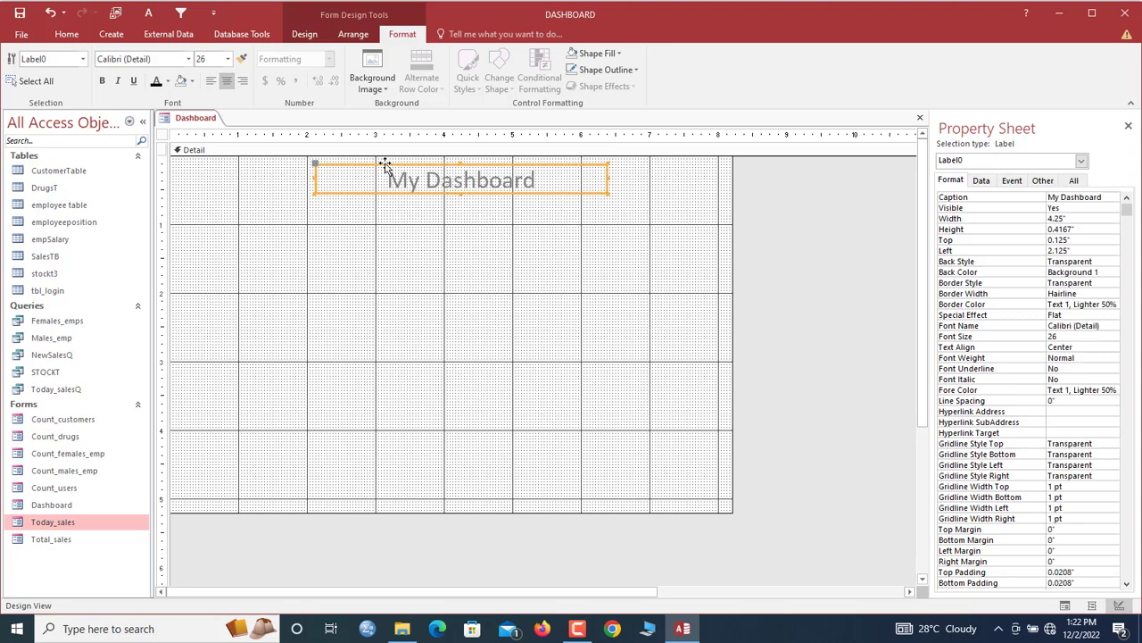
left_click(156, 81)
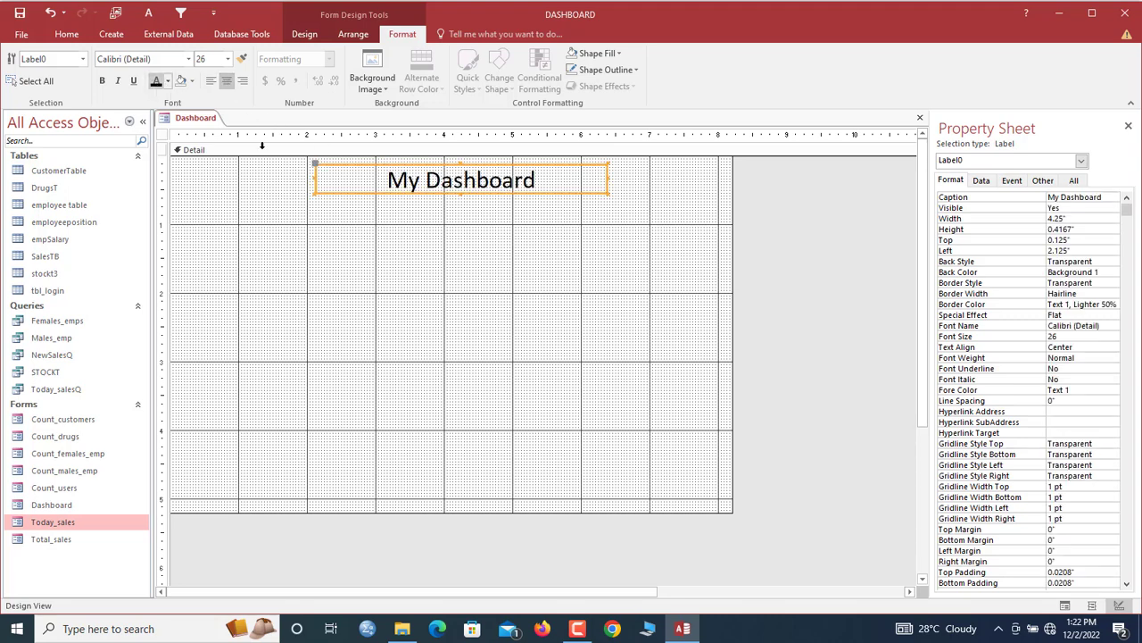
left_click_drag(422, 164, 408, 158)
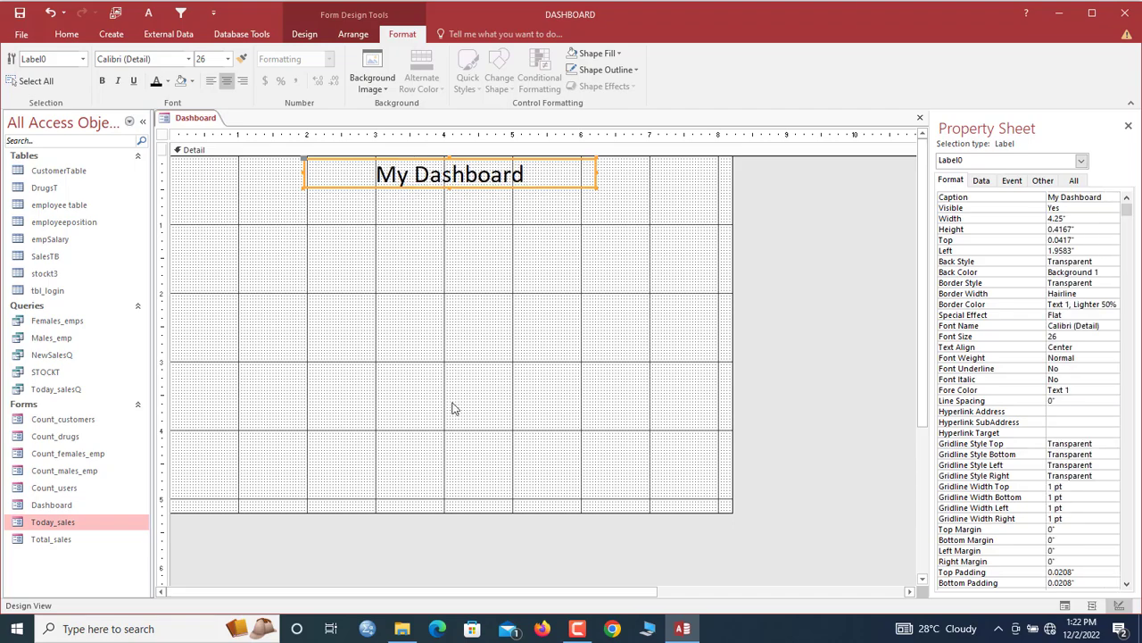
Reduce the Detail section's height to about 4.4 inches and nudge the "My Dashboard" label slightly to the right.
left_click_drag(480, 513, 484, 496)
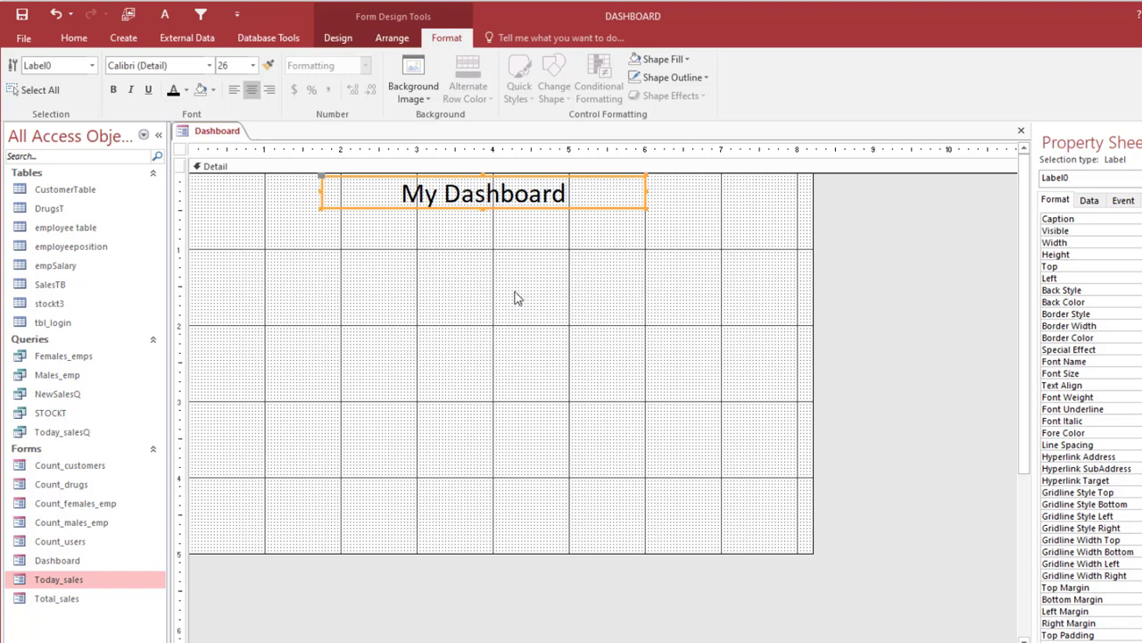
left_click(543, 347)
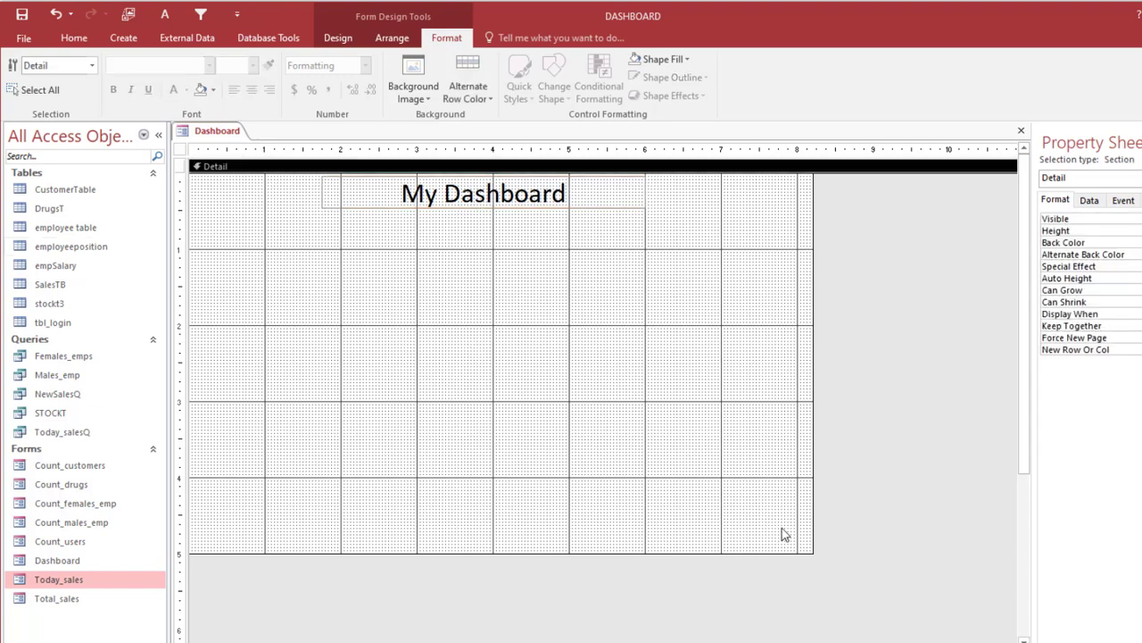
left_click_drag(809, 550, 825, 505)
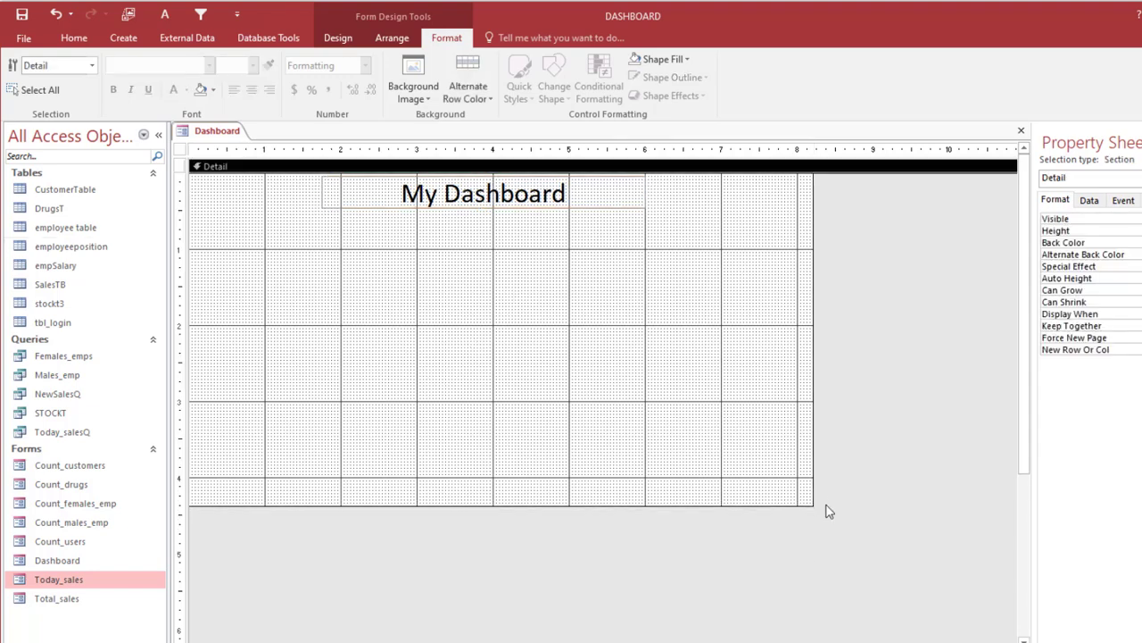
left_click(607, 206)
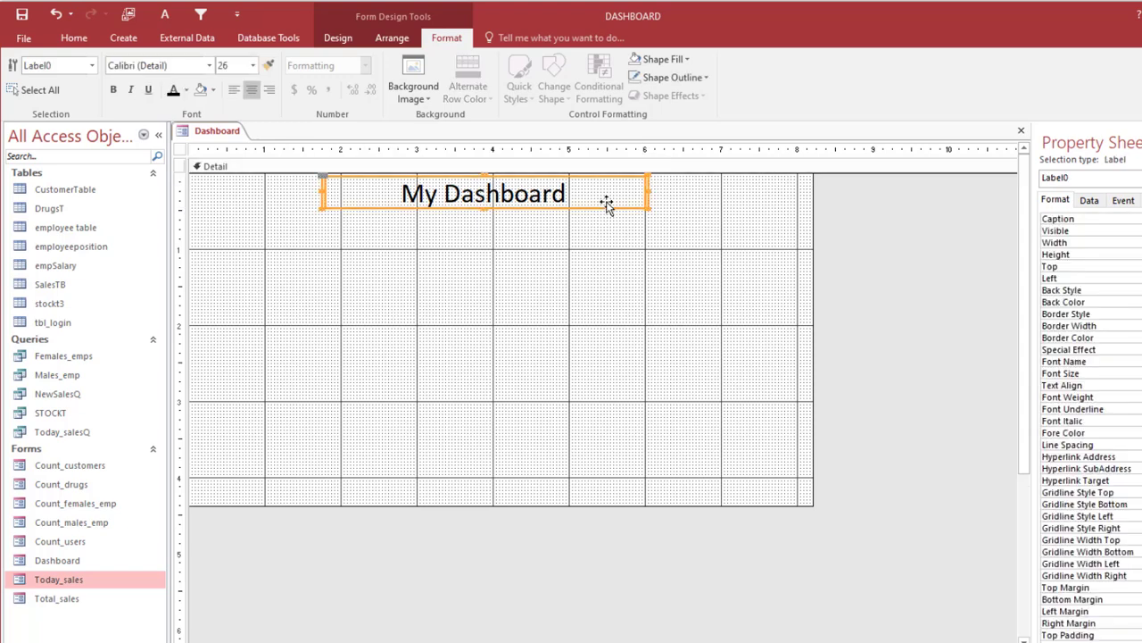
left_click(395, 390)
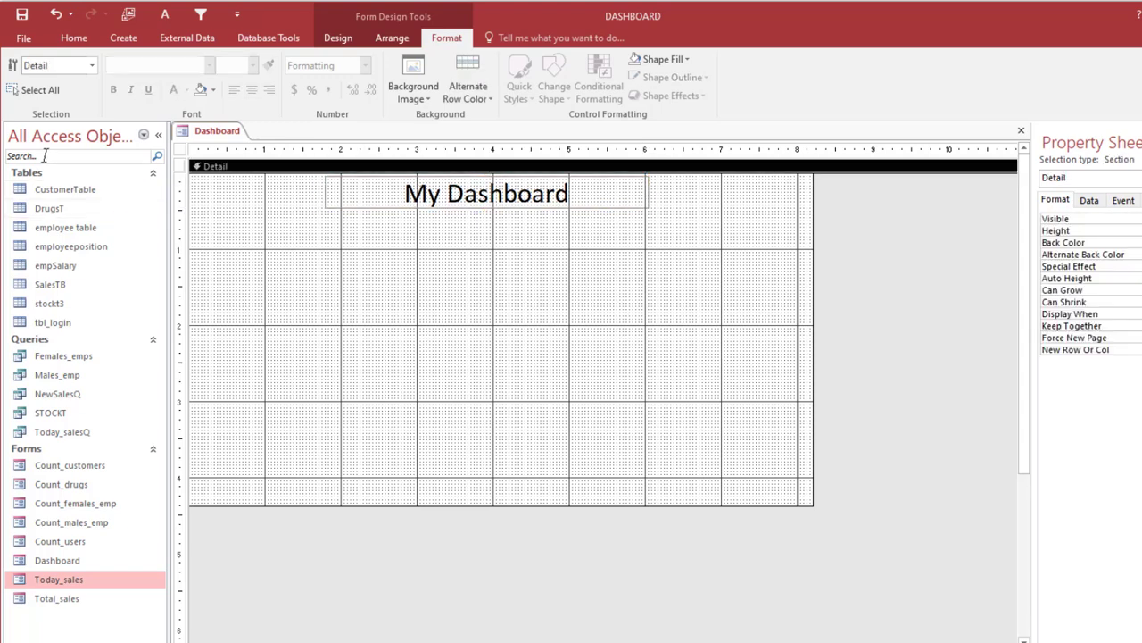
Filter the database objects by "us", add the Count_users form as a subform at the left below the title, and delete its attached label.
left_click(45, 156)
type("us")
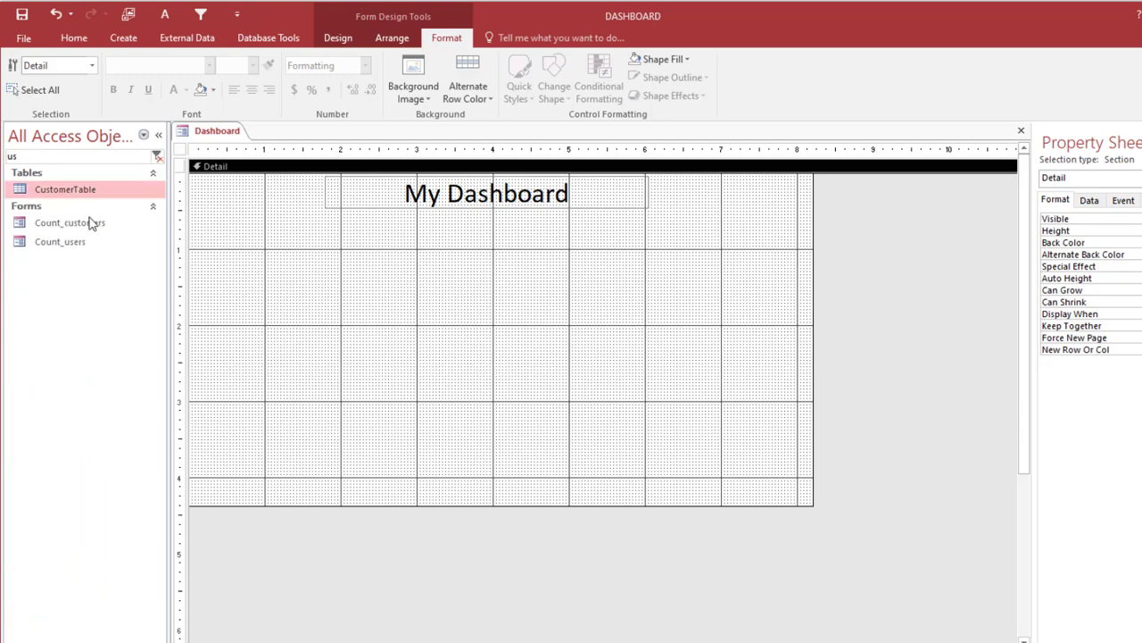
left_click(75, 248)
left_click_drag(61, 246, 225, 248)
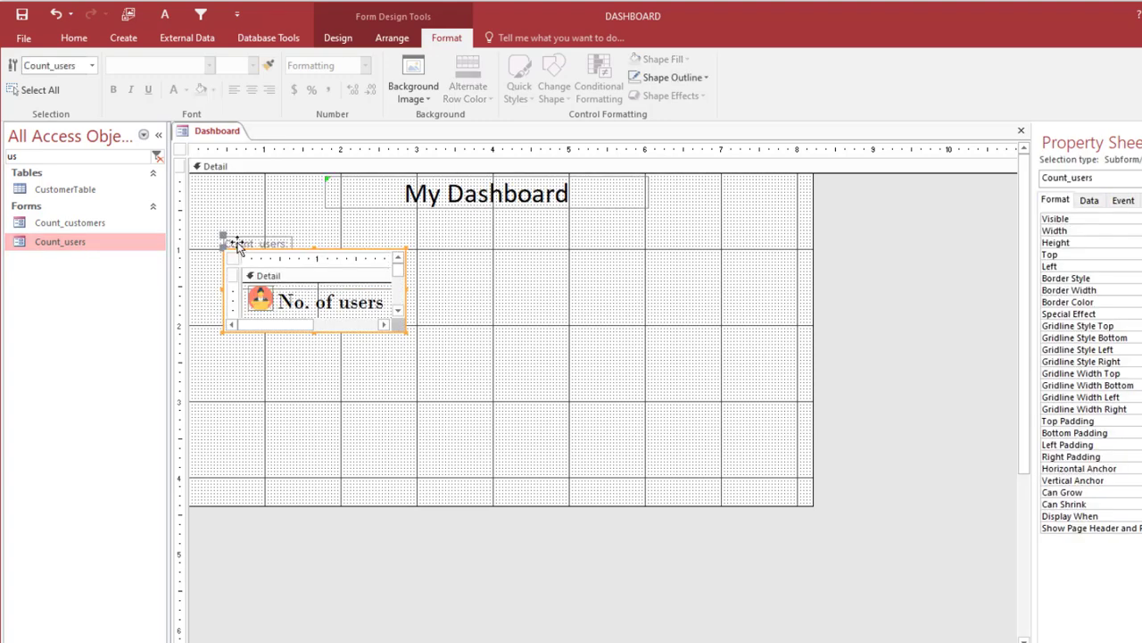
left_click(237, 246)
key("Delete")
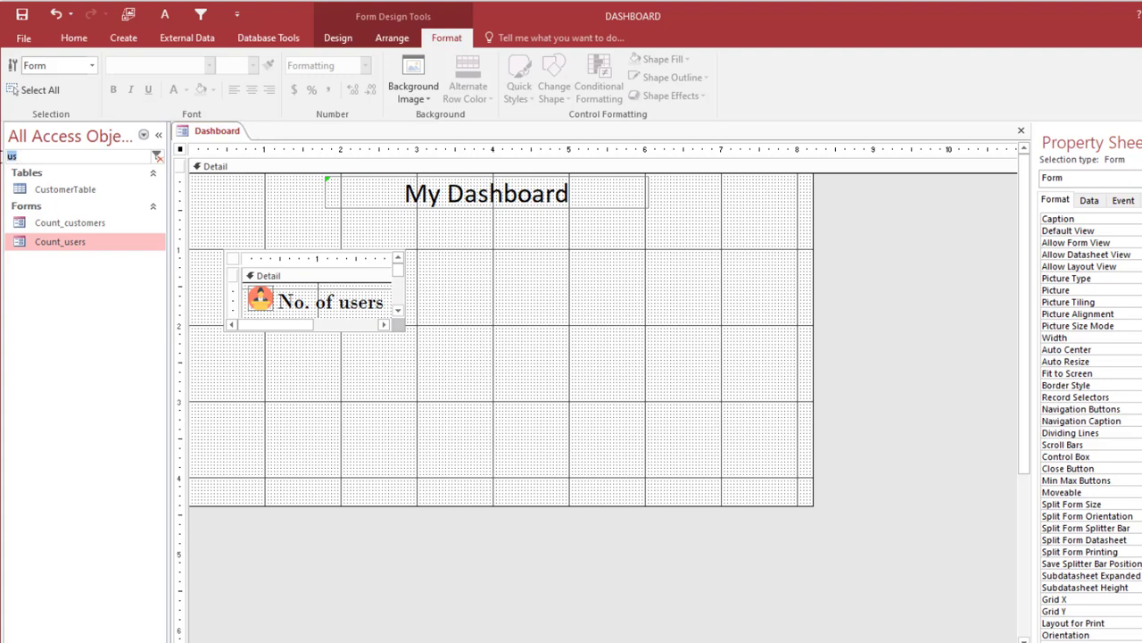
Filter the objects by "mal", place the Count_males_emp form as a subform below the users subform, and delete its attached label.
type("mal")
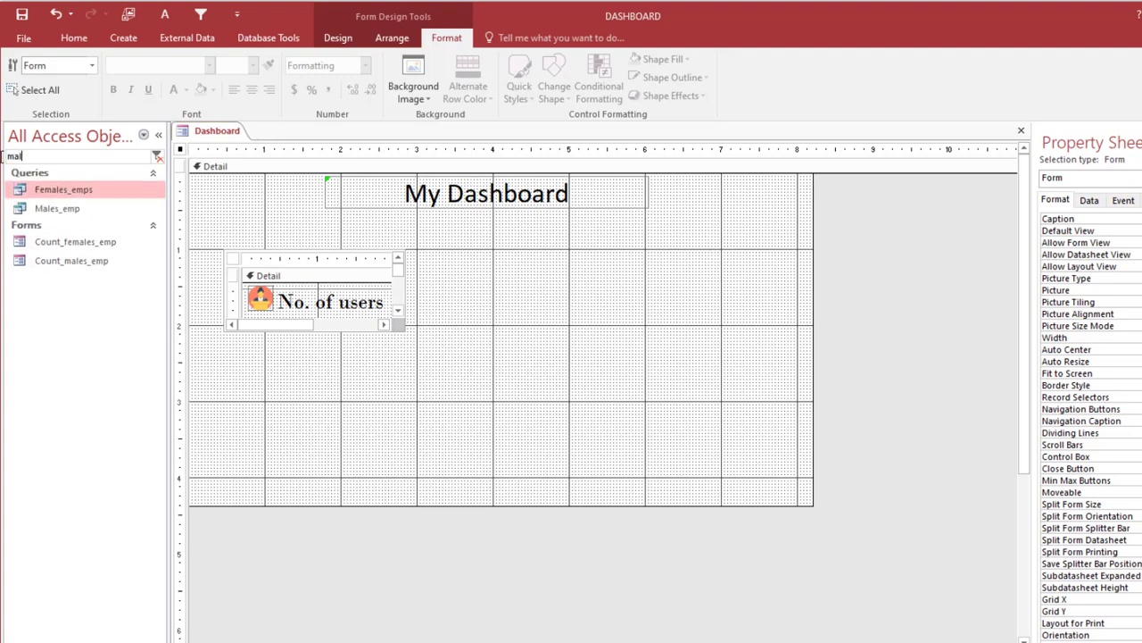
left_click(80, 244)
left_click(85, 265)
left_click_drag(148, 272, 238, 346)
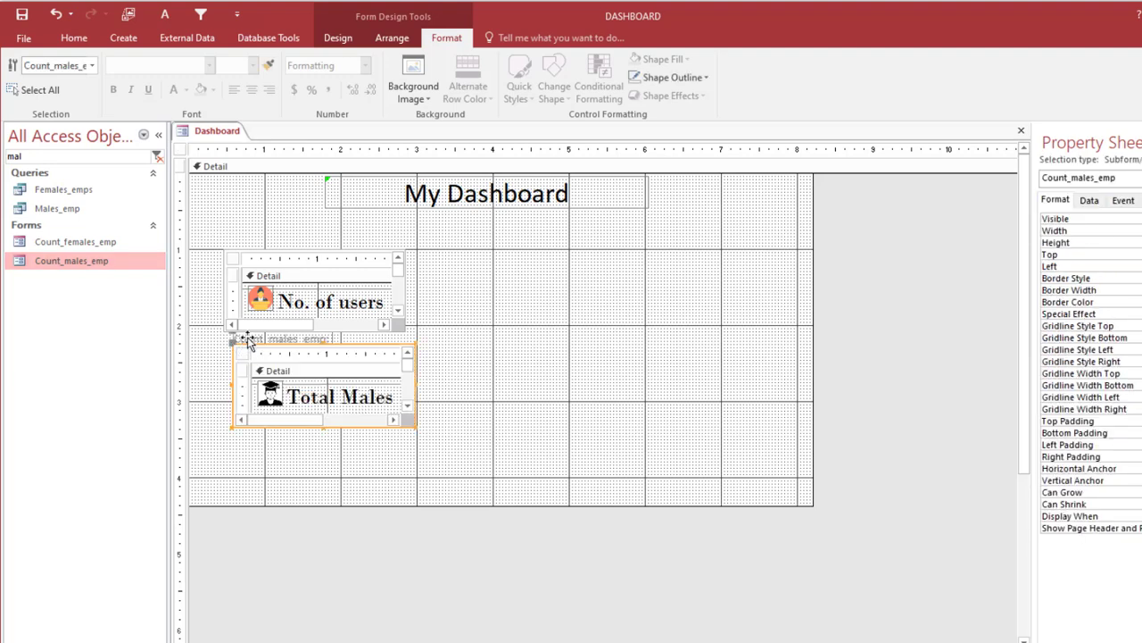
left_click(248, 339)
key("Delete")
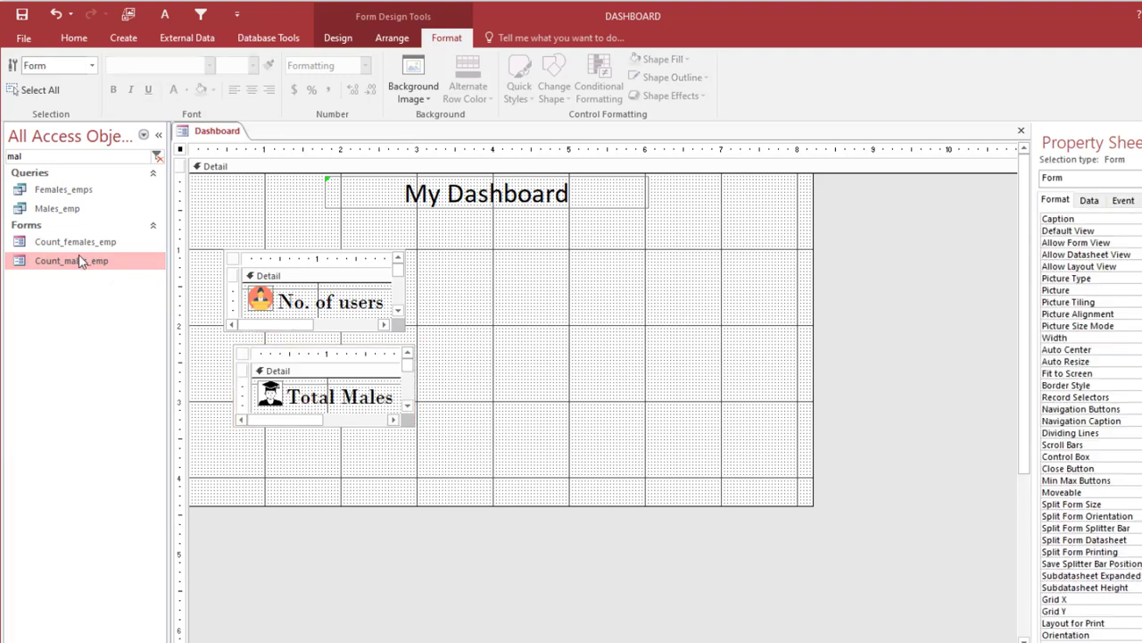
Place the Count_females_emp form as a subform below the males subform and delete its attached label.
left_click(75, 243)
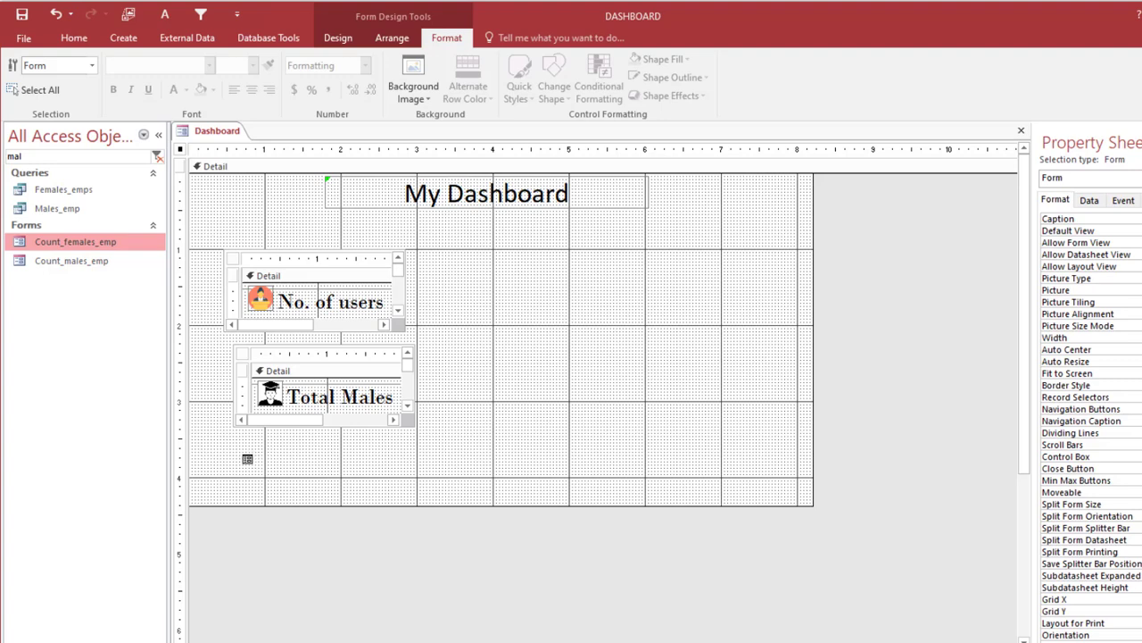
left_click_drag(247, 458, 247, 457)
left_click(266, 451)
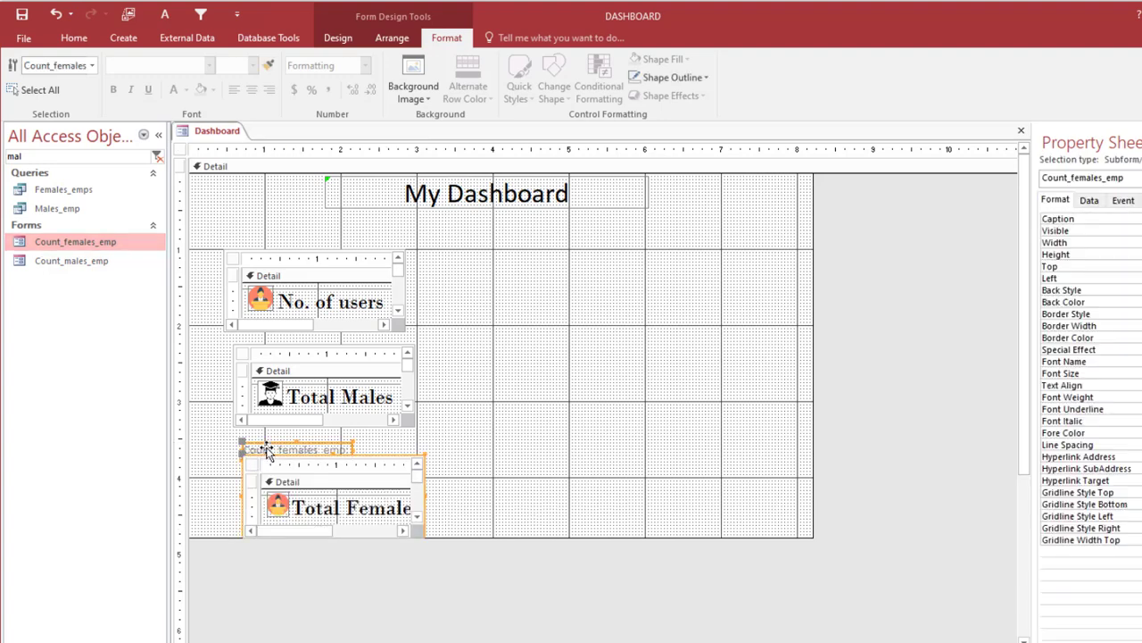
left_click(387, 450)
left_click(333, 449)
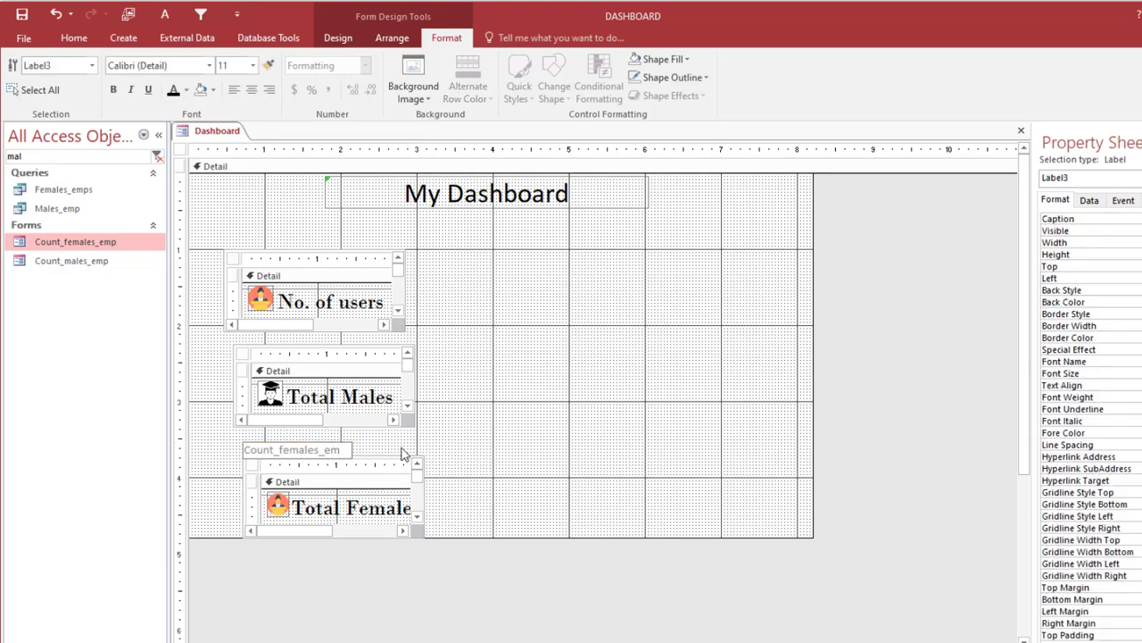
left_click(386, 454)
left_click(335, 449)
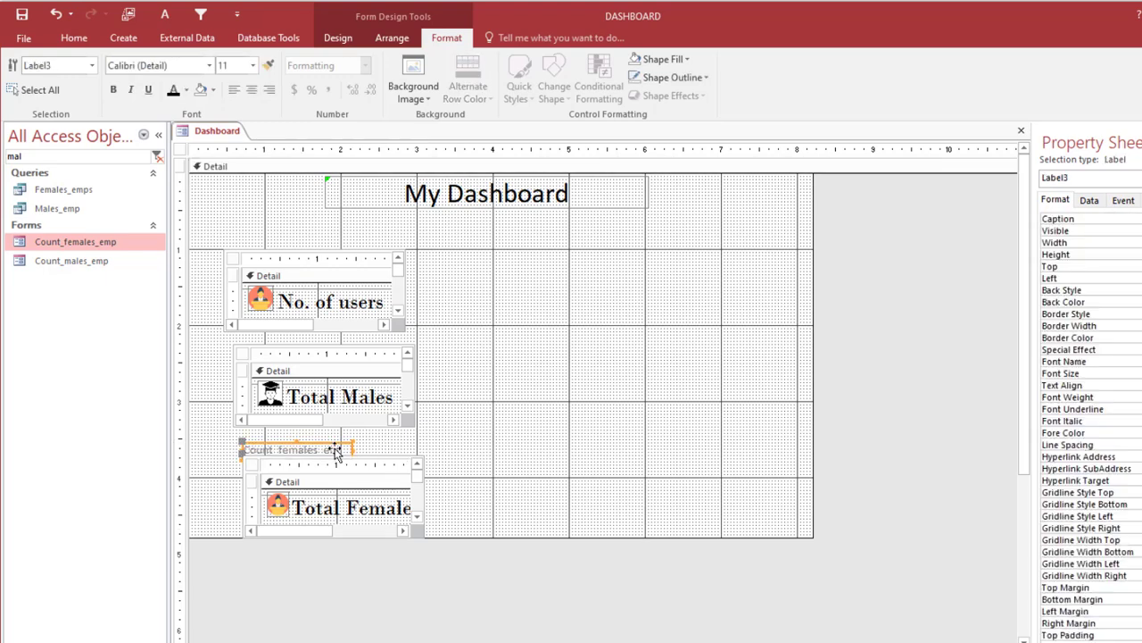
key("Delete")
Nudge the females subform up a little, then shift all three left-hand subforms upward together.
left_click(339, 463)
key("Up")
key("Up")
key("Up")
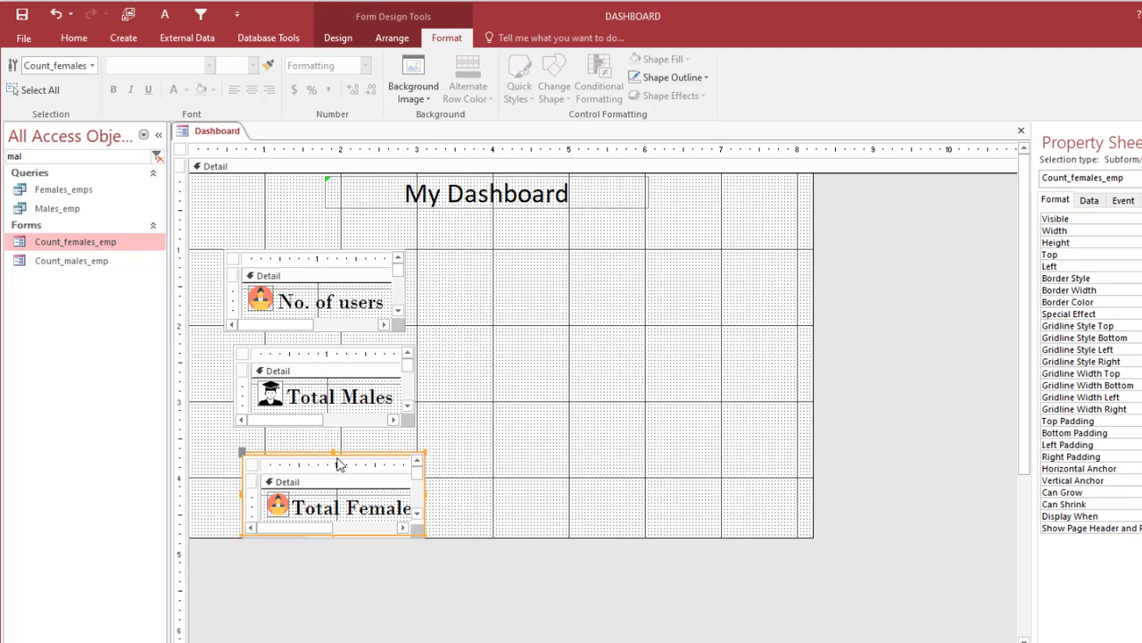
left_click_drag(484, 490, 290, 264)
key("Up")
key("Up")
key("Up")
key("Up")
key("Up")
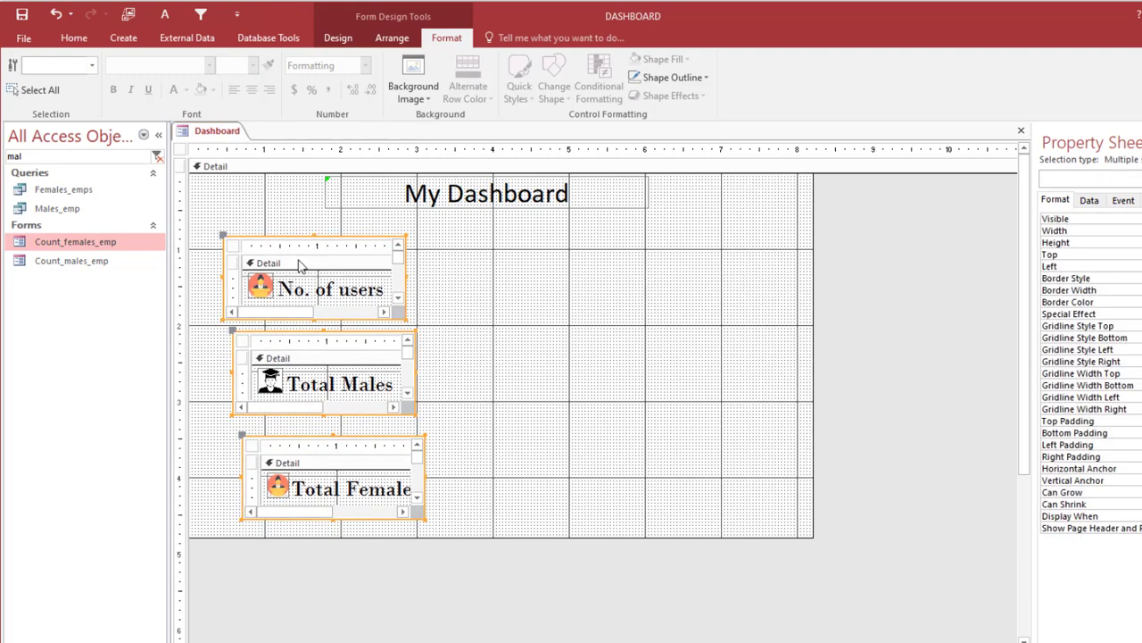
left_click(510, 299)
Clear the object search and add the Count_customers and Count_drugs forms as subforms stacked in a right-hand column.
double_click(15, 157)
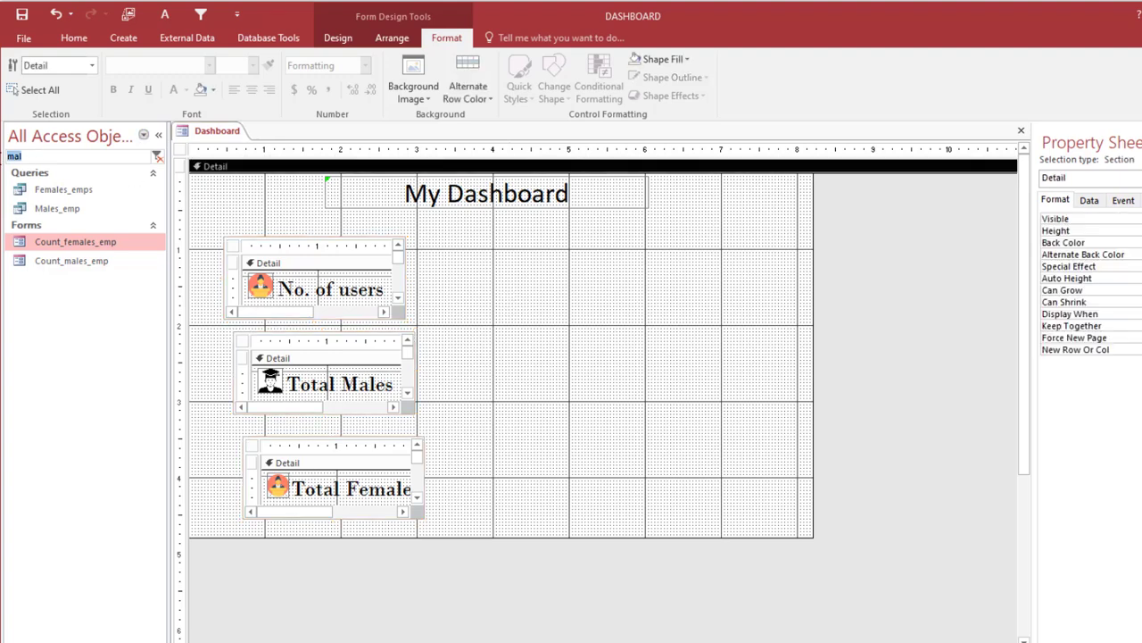
key("BackSpace")
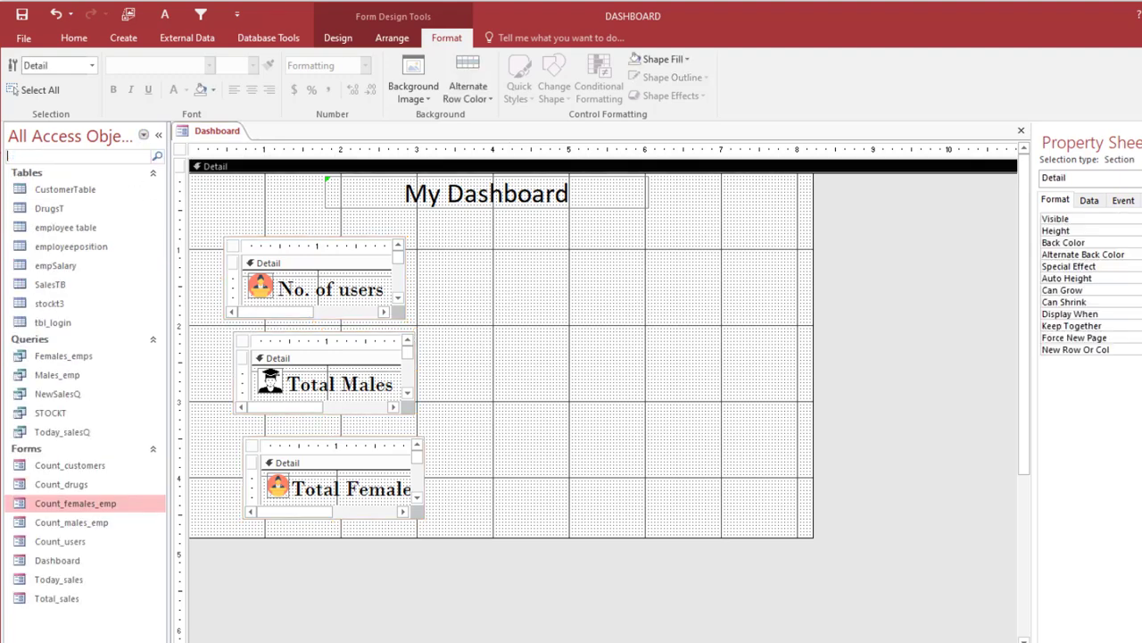
left_click(79, 471)
left_click_drag(81, 470, 392, 403)
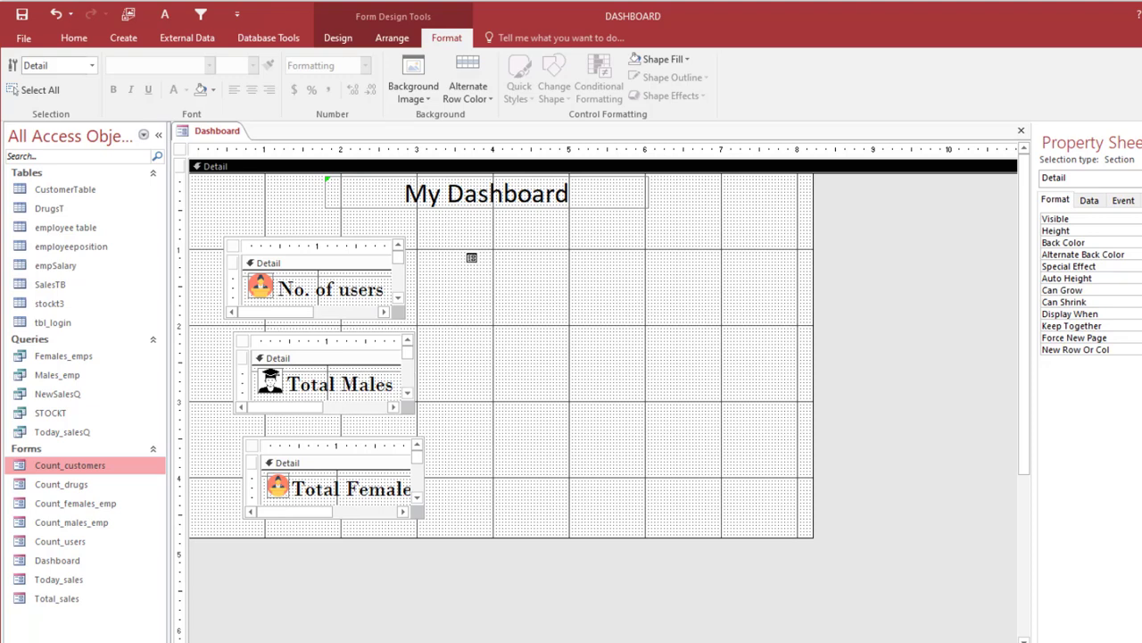
left_click_drag(519, 251, 520, 251)
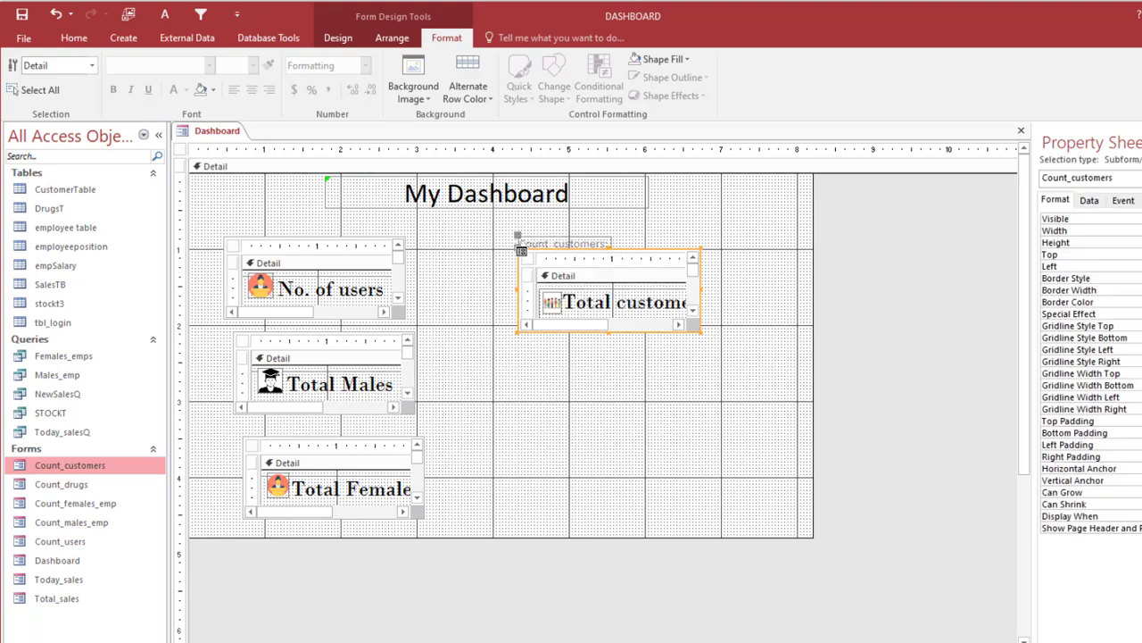
left_click(73, 489)
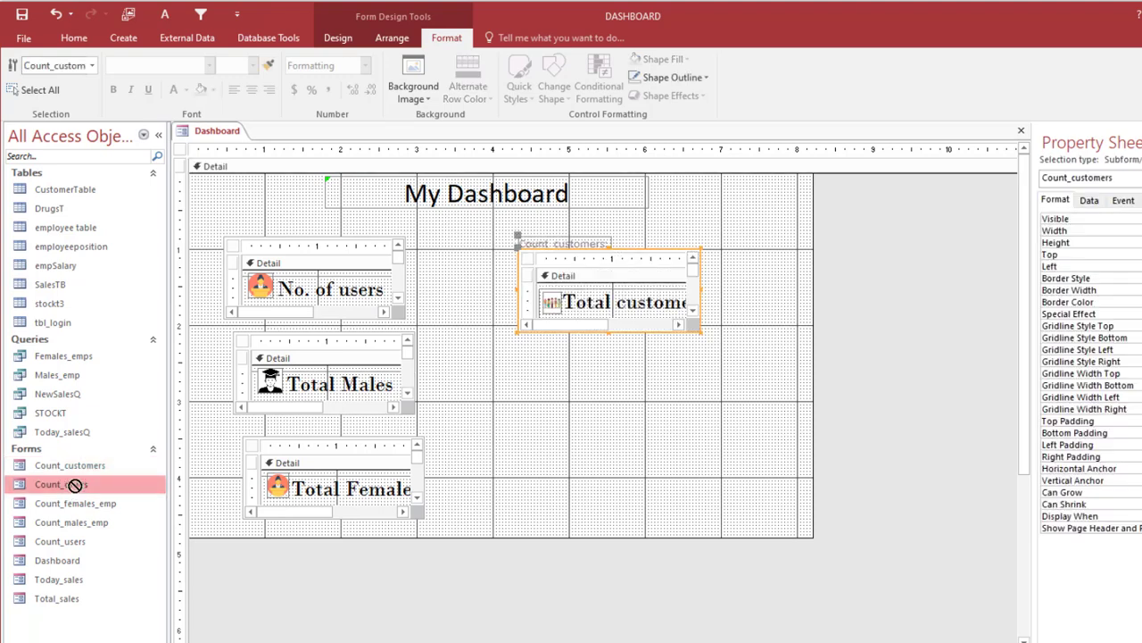
left_click_drag(74, 485, 527, 369)
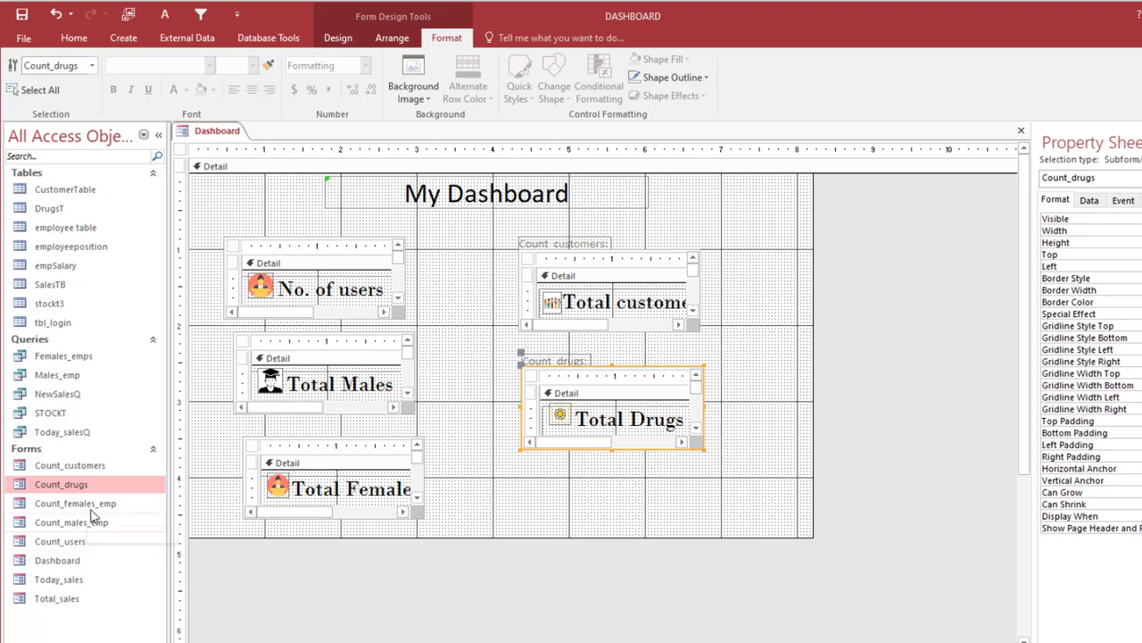
Add the Total_sales form as a subform below the drugs subform and delete its attached label.
left_click(63, 603)
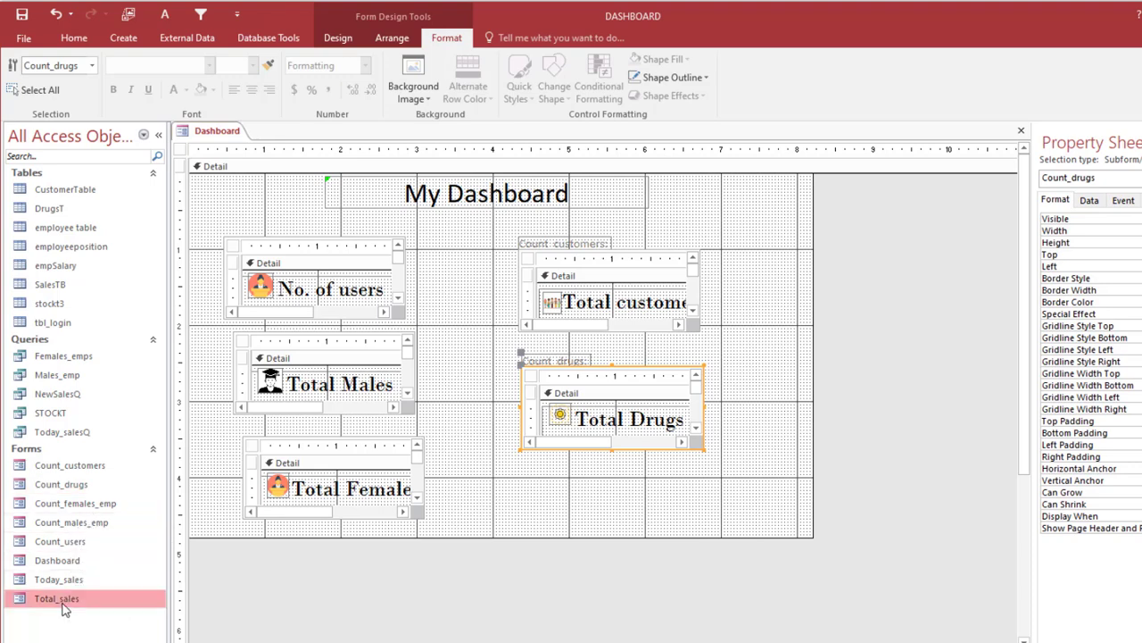
left_click_drag(59, 606, 655, 457)
left_click_drag(536, 481, 535, 479)
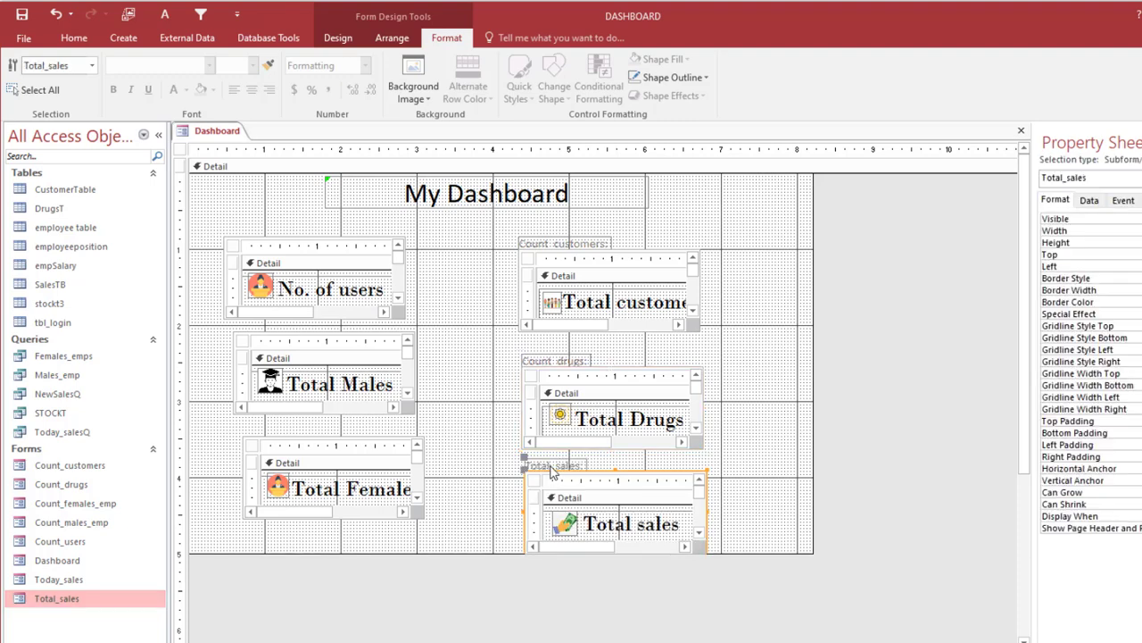
left_click(553, 466)
left_click(553, 382)
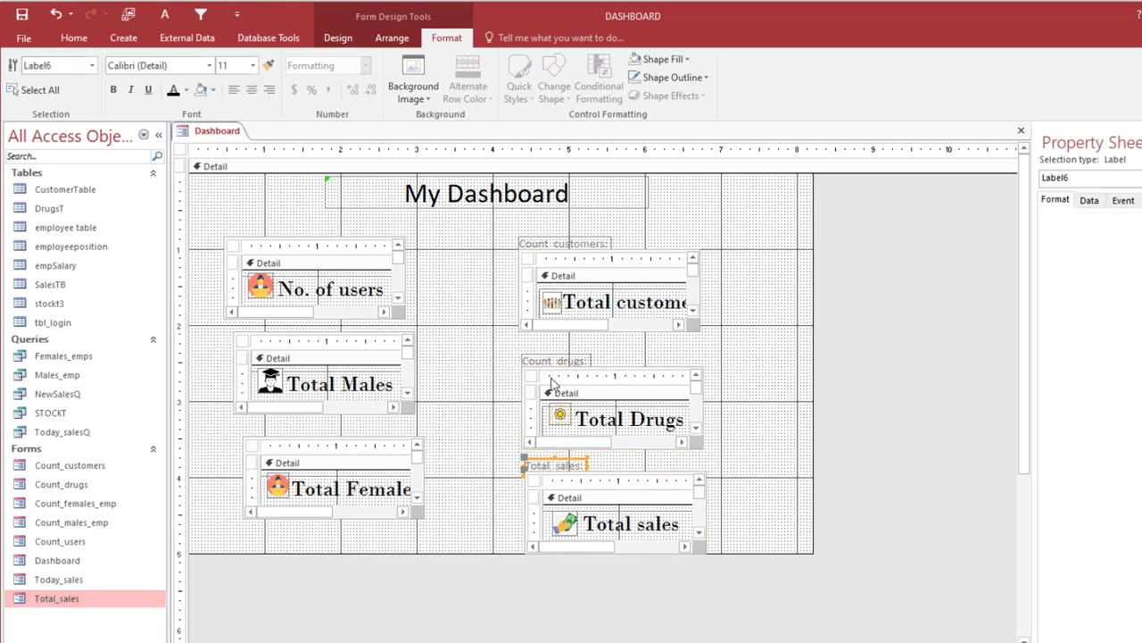
left_click(546, 369)
key("Delete")
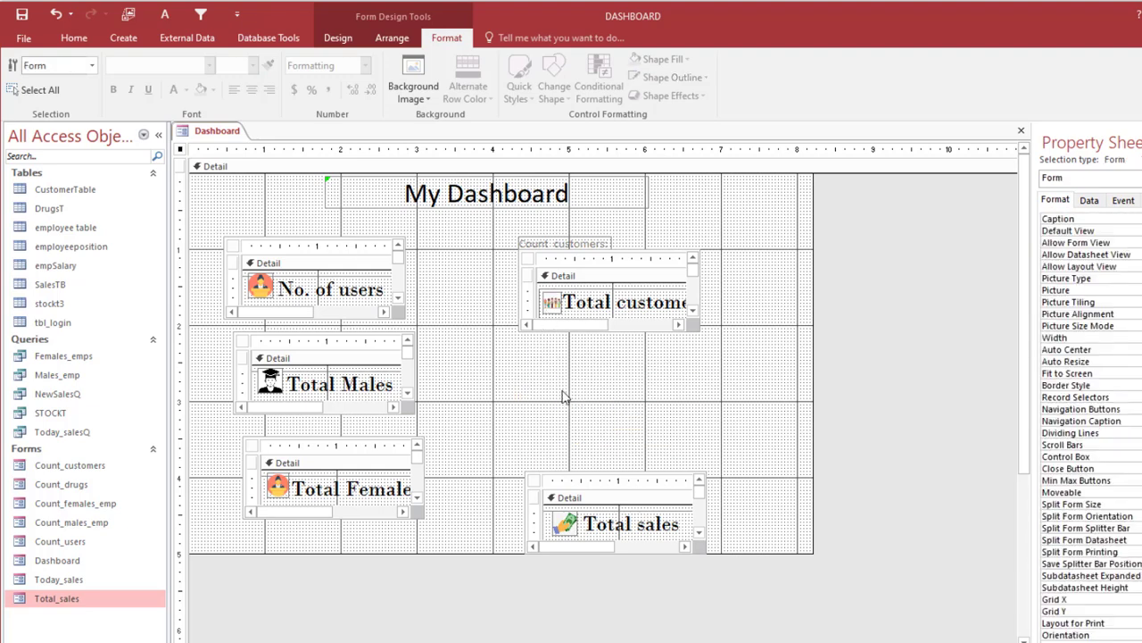
key("ctrl+z")
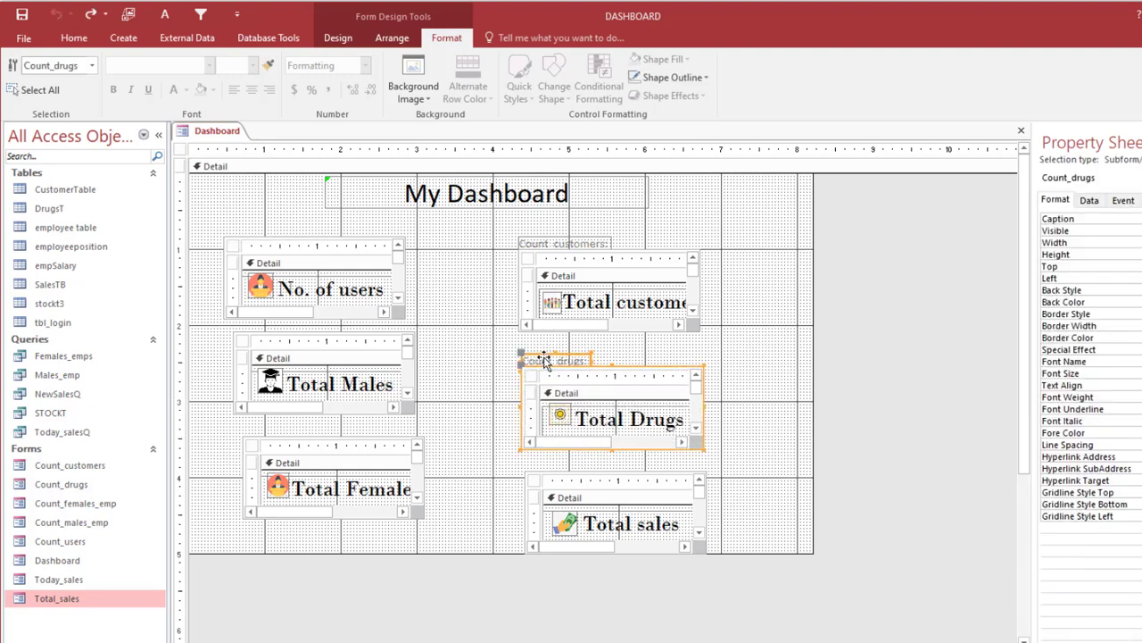
Delete the attached labels of the Count_drugs and Count_customers subforms.
left_click(540, 360)
key("Delete")
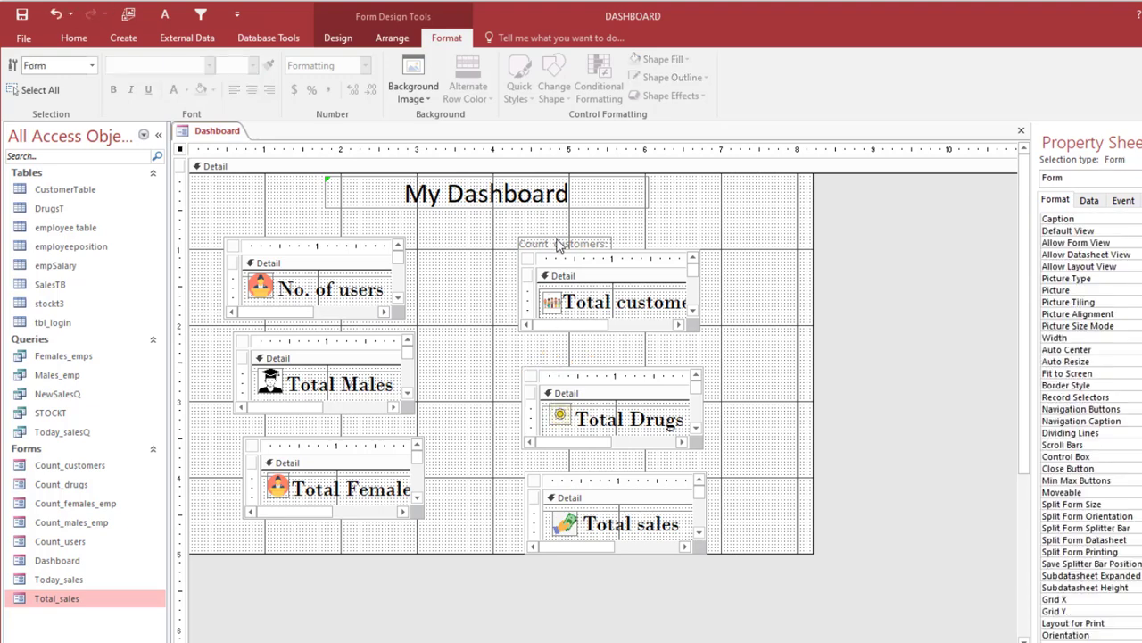
left_click(559, 244)
key("Delete")
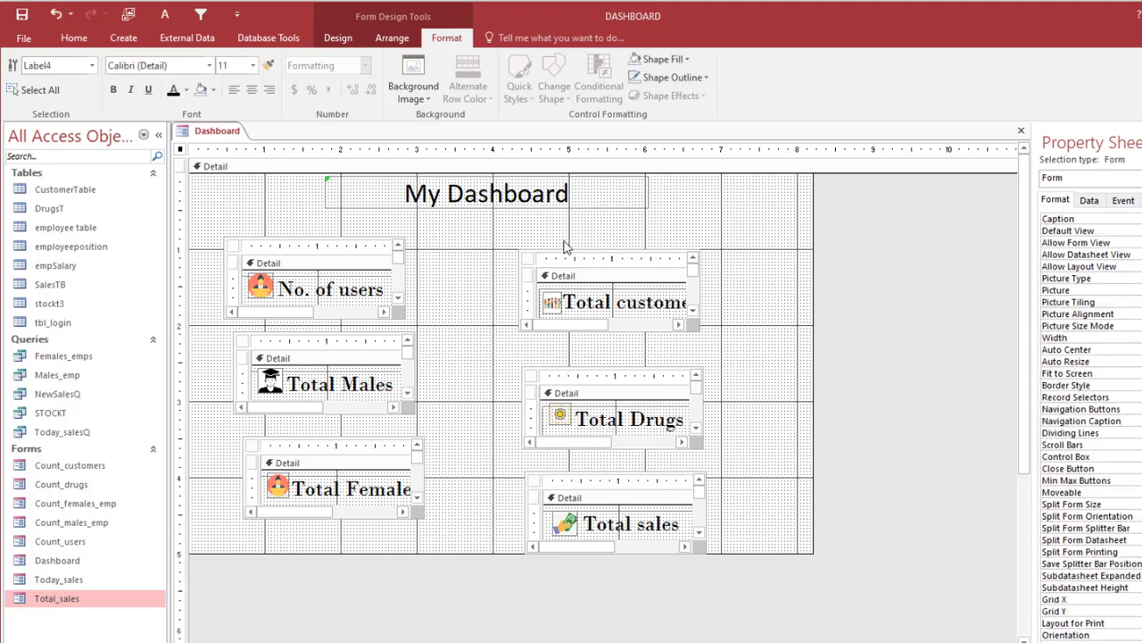
Move the customers, drugs and sales subforms together about 0.7 inches left and 0.2 inches up.
left_click_drag(564, 247, 598, 511)
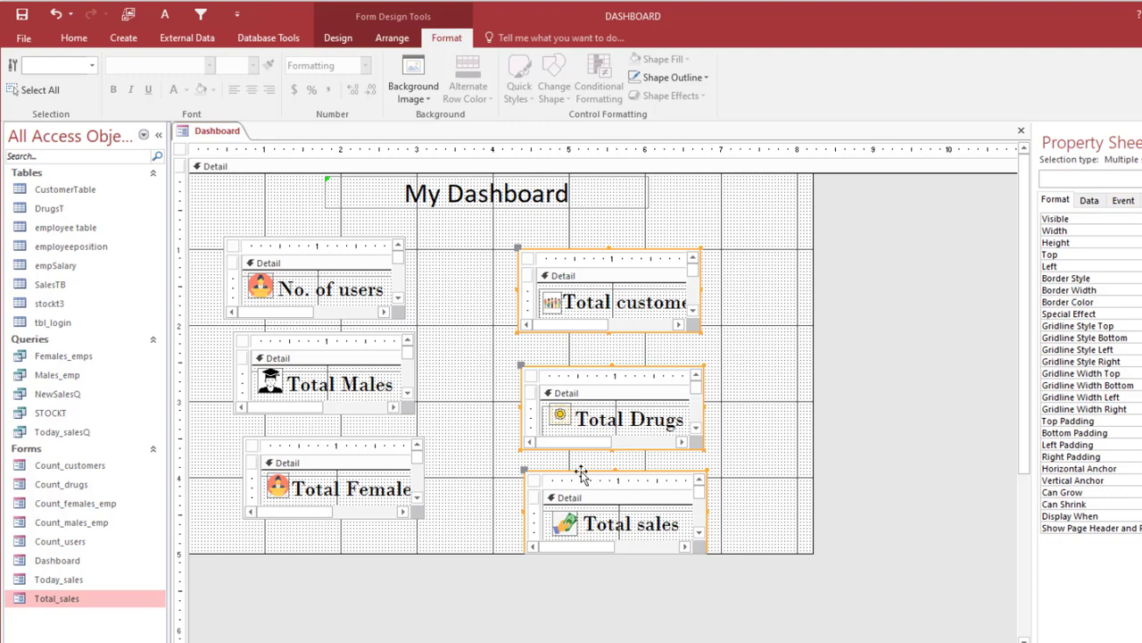
left_click_drag(581, 473, 530, 457)
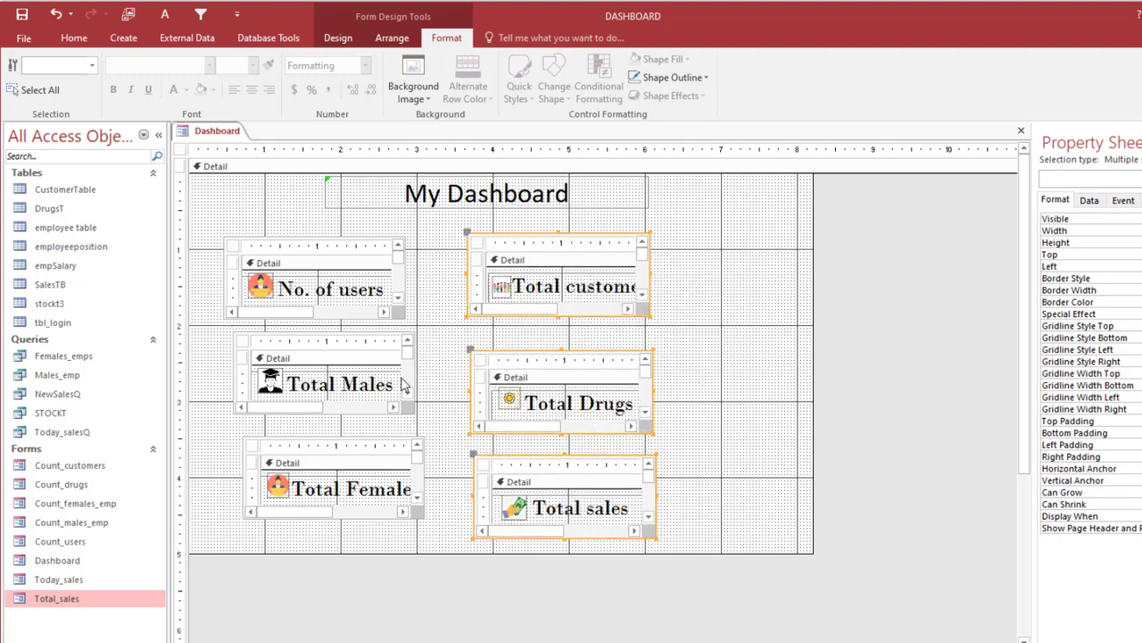
Add the Today_sales form as a subform, delete its attached label, and place it in a third column level with the customers subform.
left_click(703, 333)
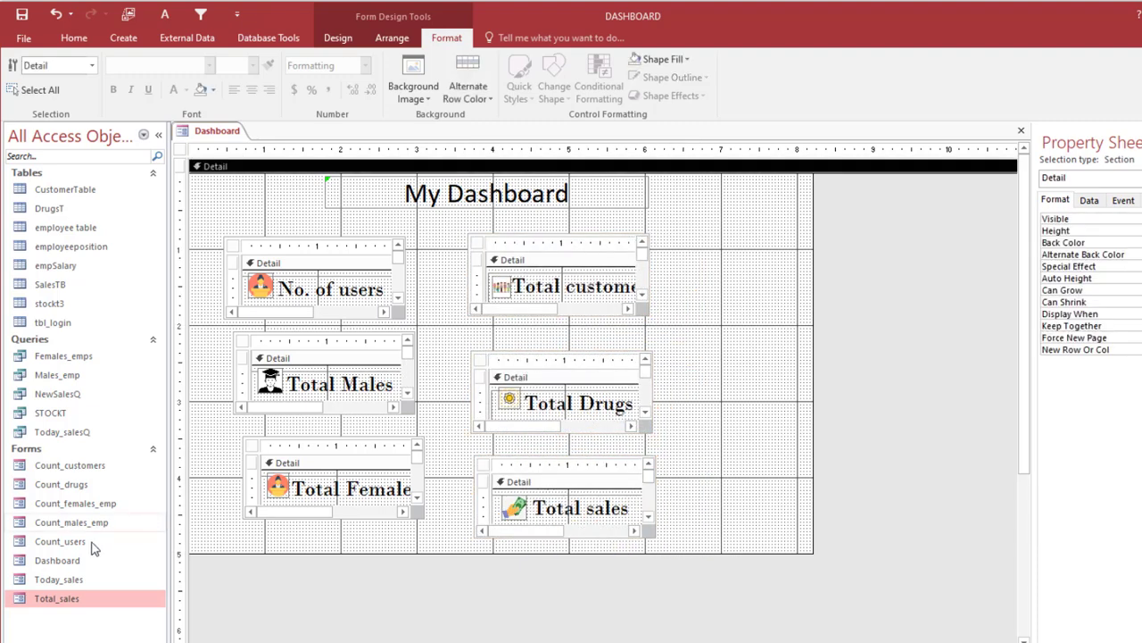
left_click(56, 581)
left_click_drag(58, 581, 746, 373)
left_click(774, 367)
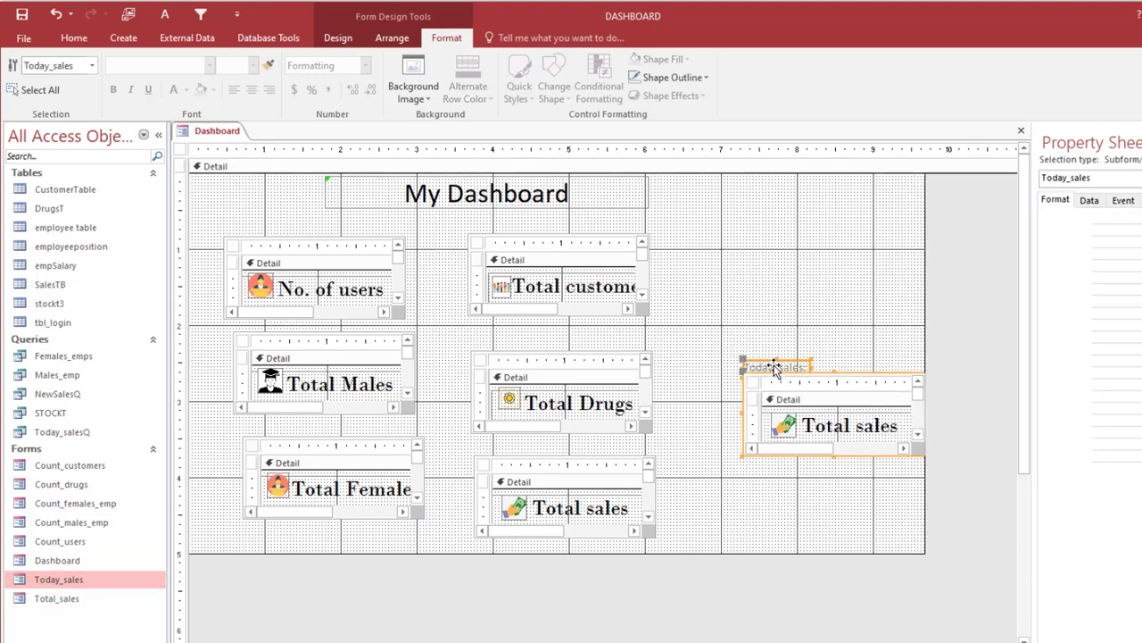
key("Delete")
left_click_drag(779, 382, 738, 237)
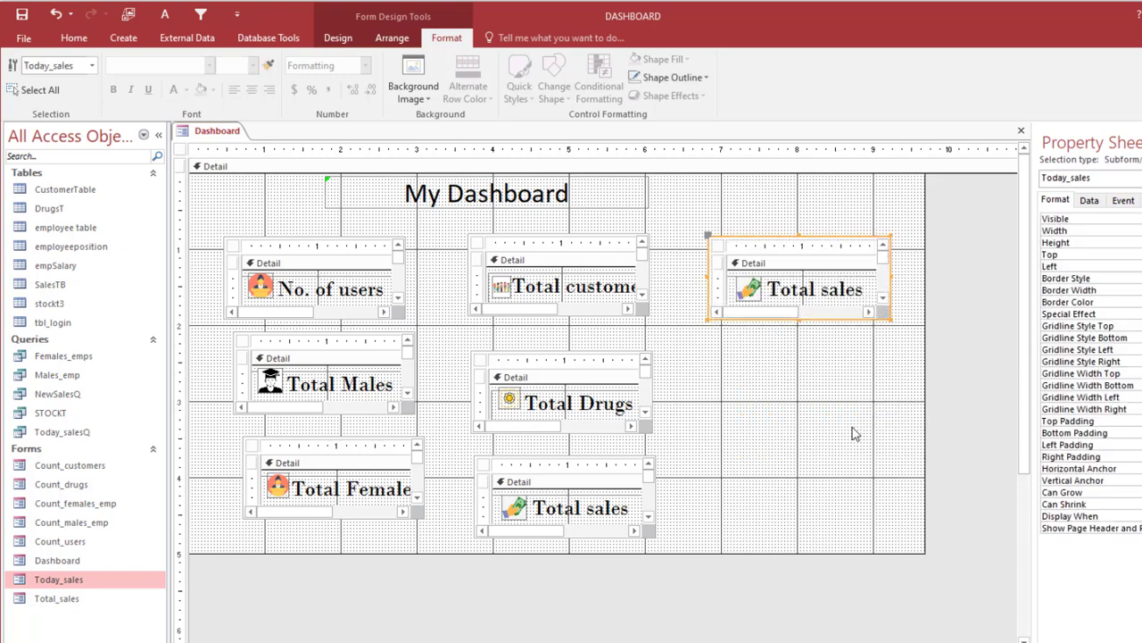
Align the top edges of the users, customers and Today_sales subforms in the first row.
left_click(751, 396)
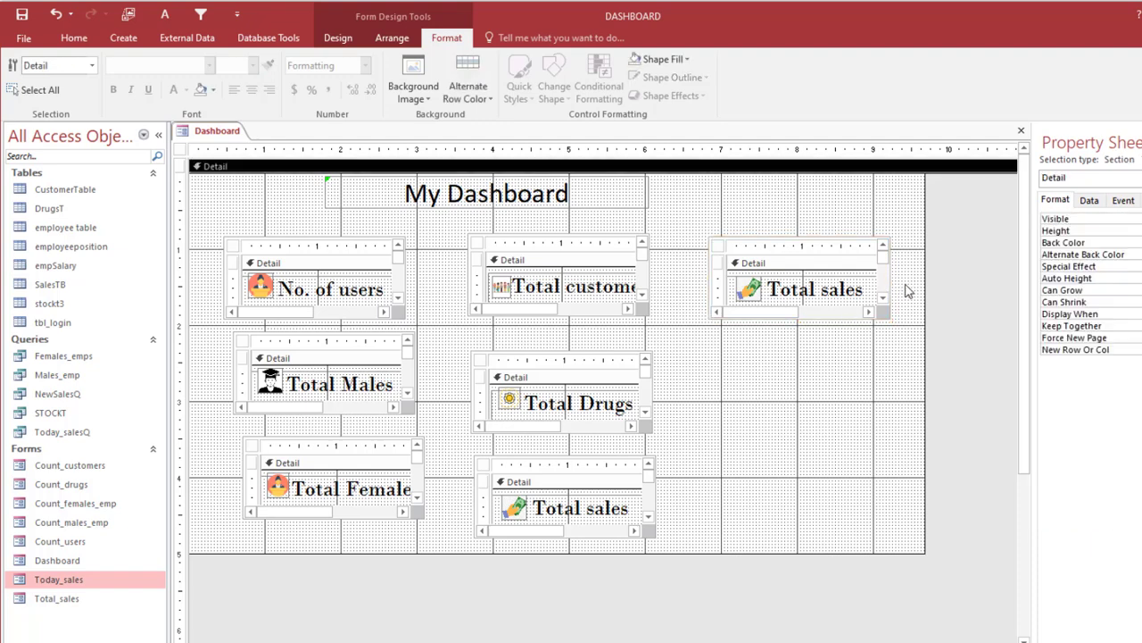
left_click_drag(908, 292, 230, 239)
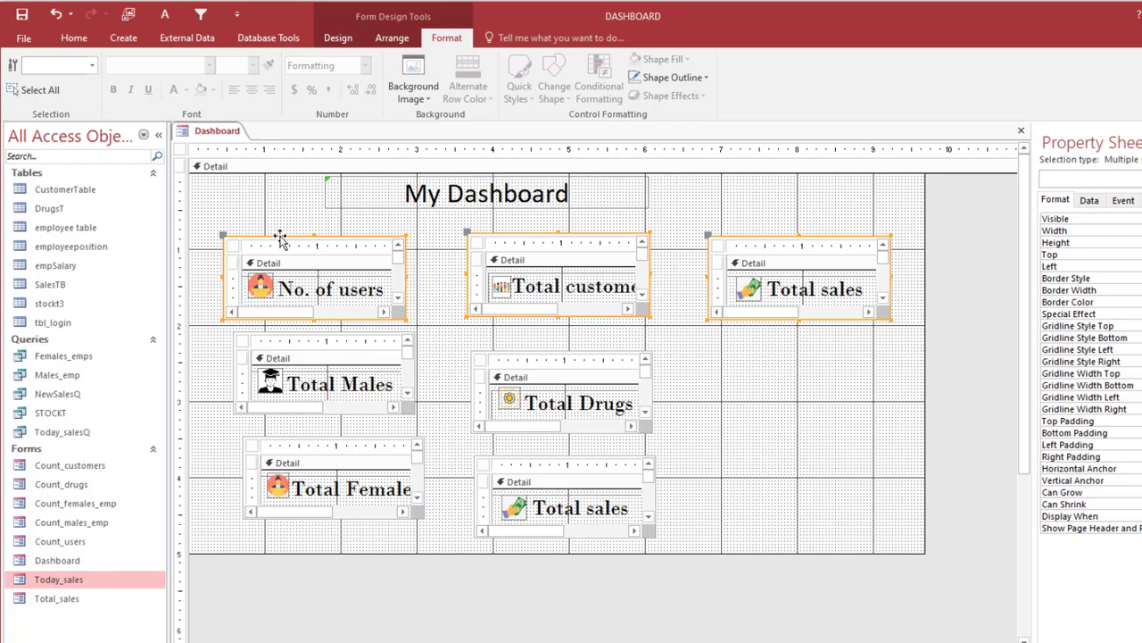
right_click(279, 240)
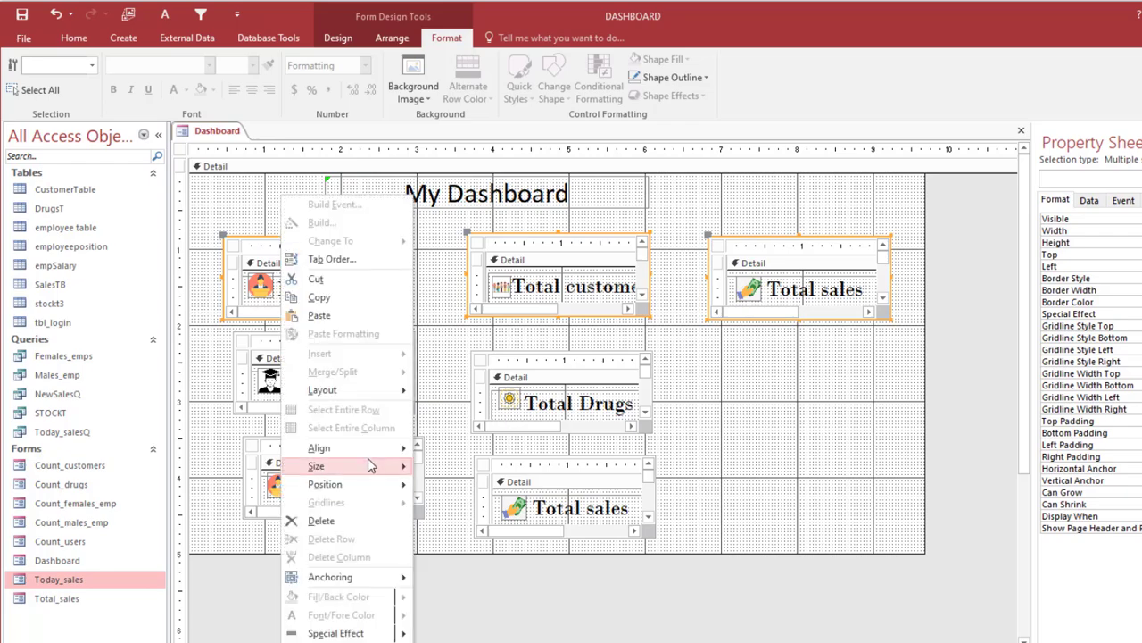
mouse_move(370, 450)
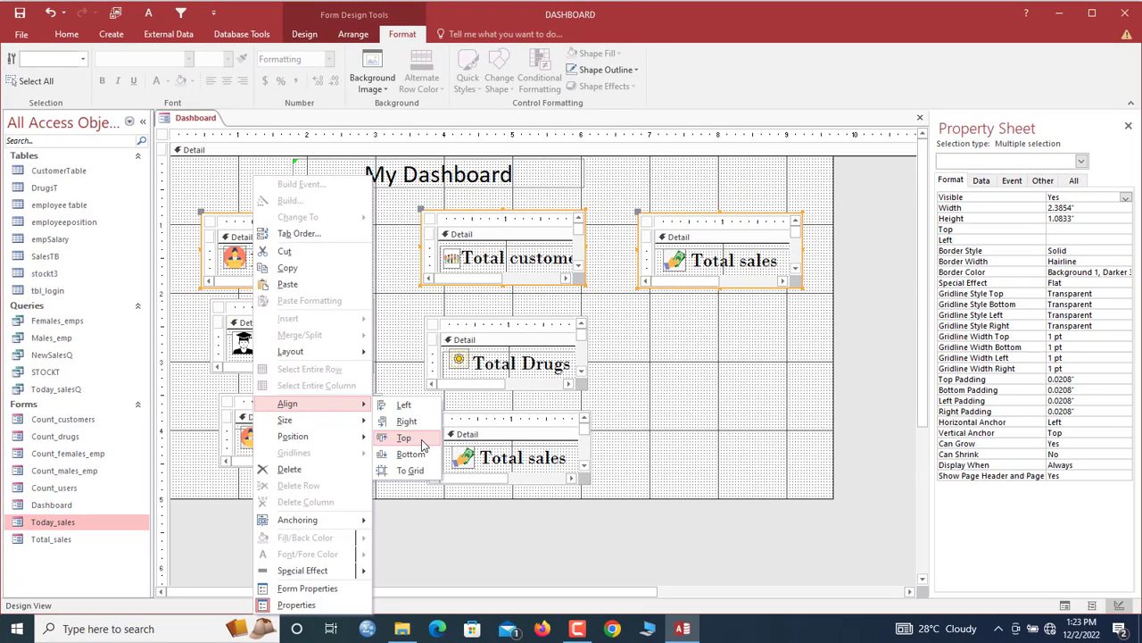
left_click(420, 443)
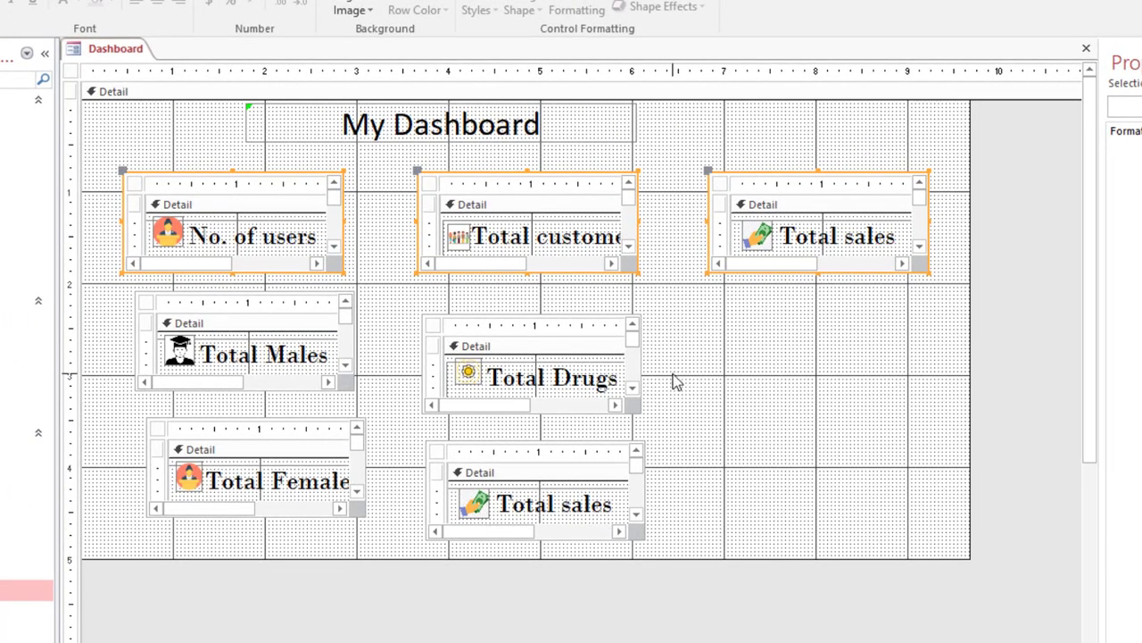
Align the top edges of the Total Males and Total Drugs subforms in the second row.
left_click(753, 383)
left_click_drag(752, 383, 290, 355)
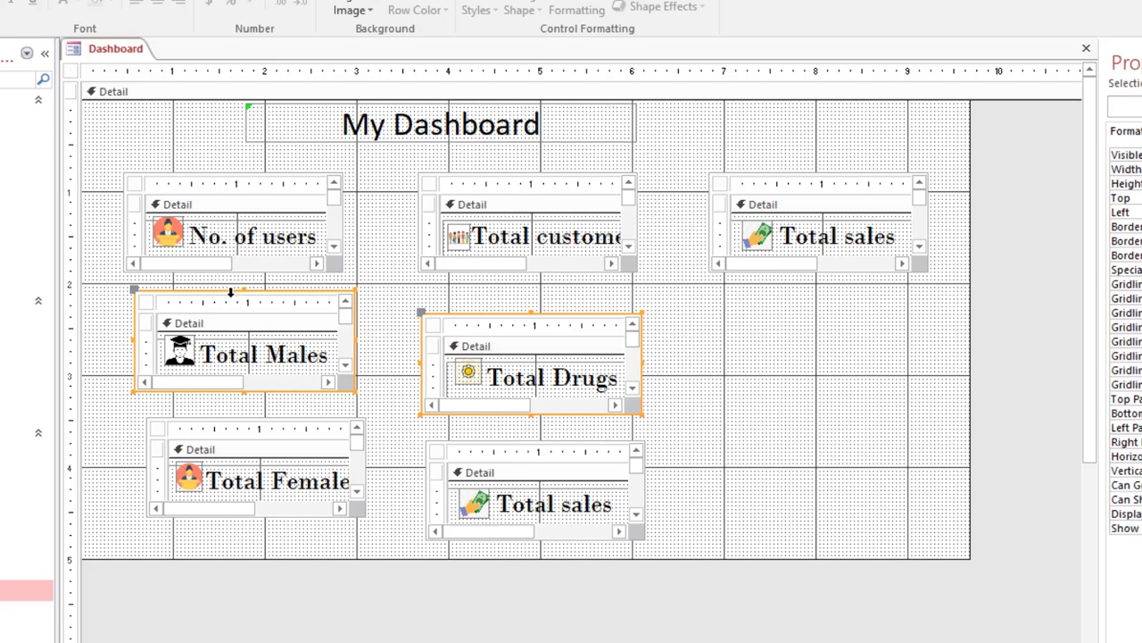
right_click(230, 294)
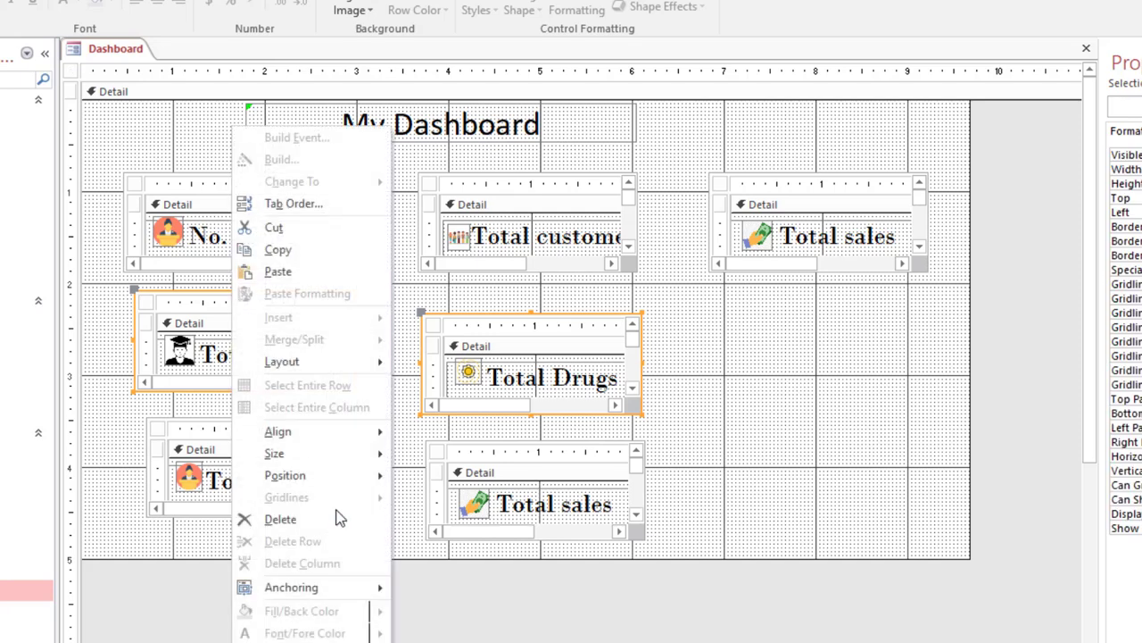
mouse_move(330, 455)
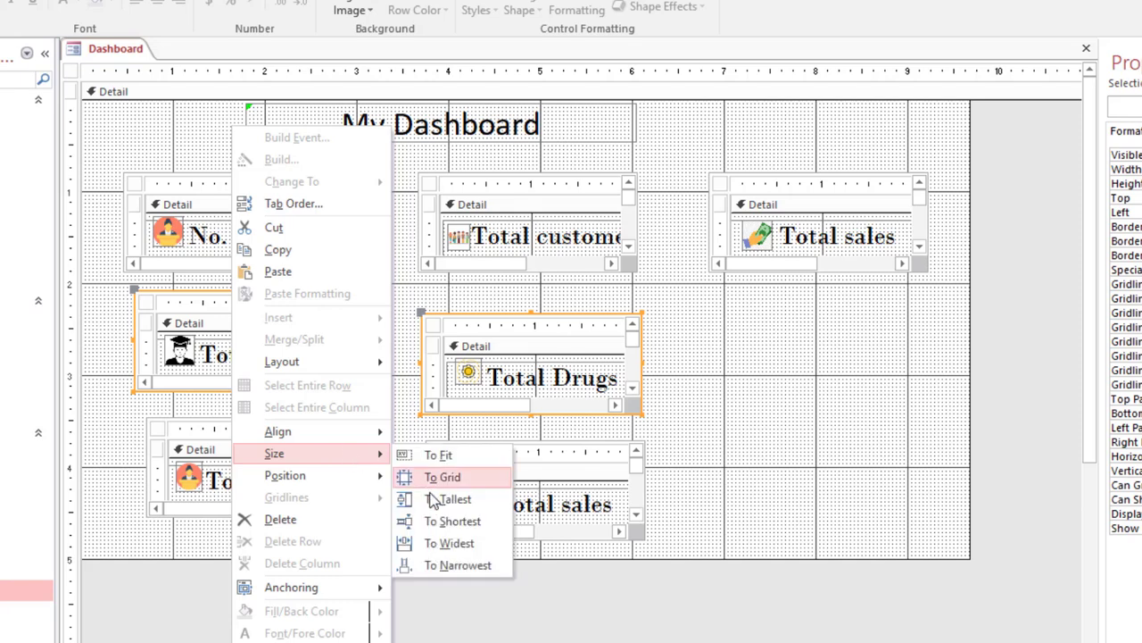
mouse_move(333, 428)
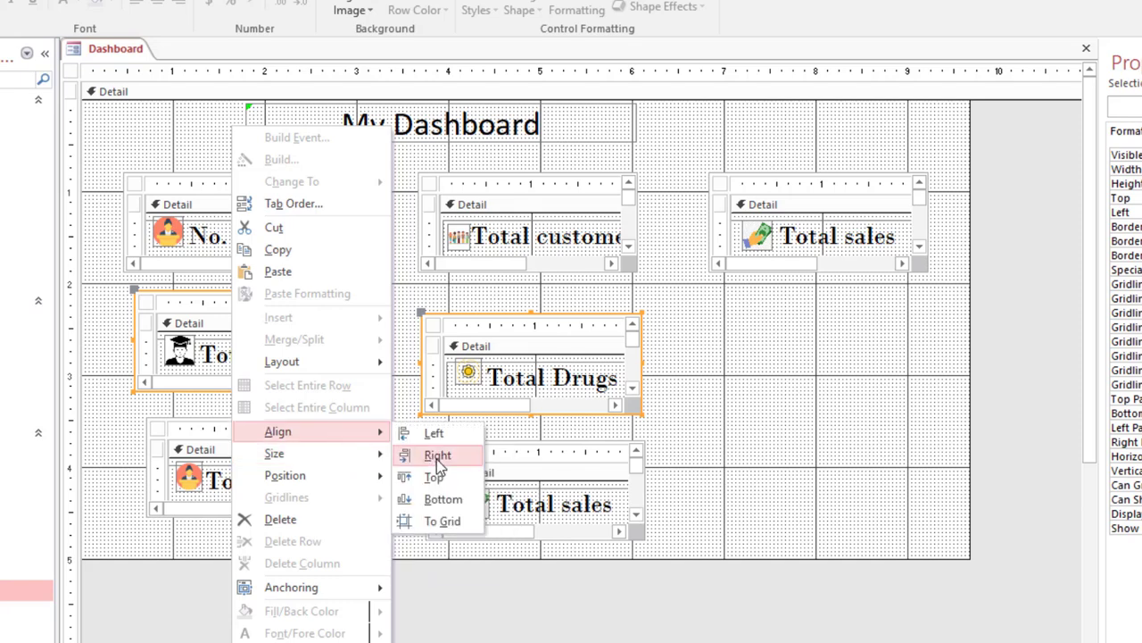
left_click(436, 475)
Align the top edges of the Total Female and Total sales subforms in the third row.
left_click_drag(677, 466, 308, 418)
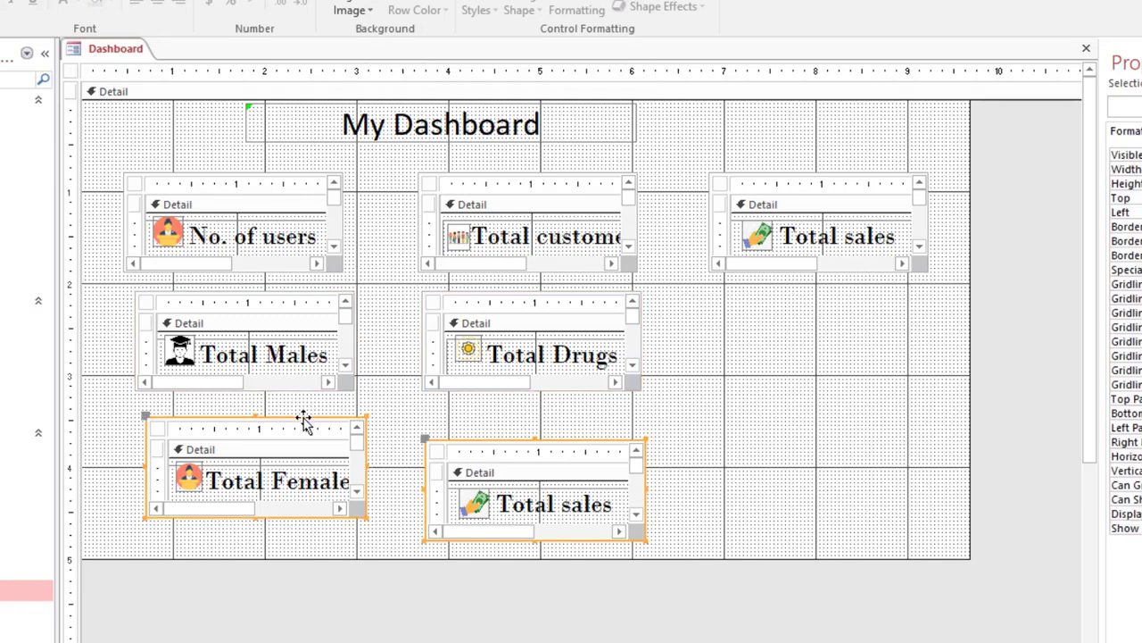
right_click(303, 422)
mouse_move(385, 437)
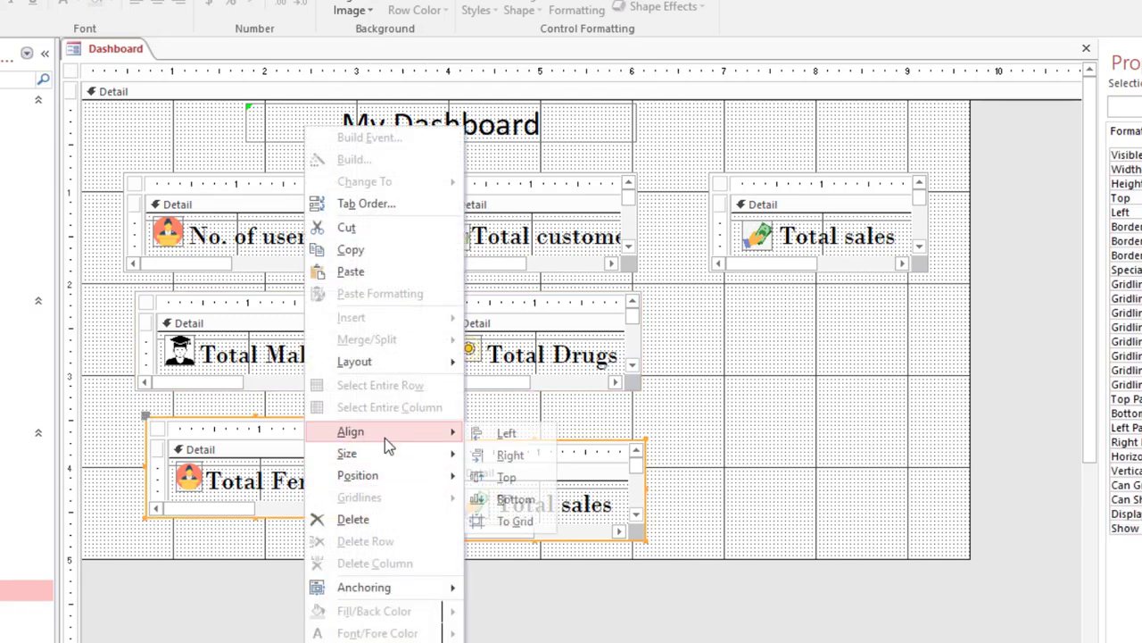
left_click(505, 479)
left_click(670, 461)
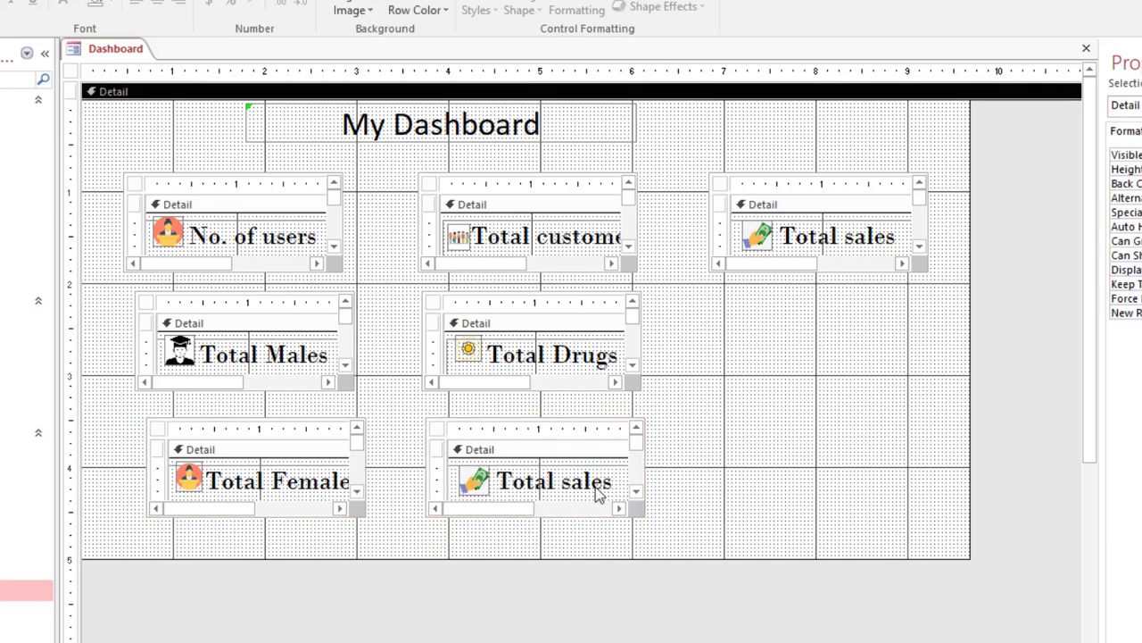
Align the left edges of the users, males and females subforms and size all three to the widest.
left_click_drag(250, 547, 202, 173)
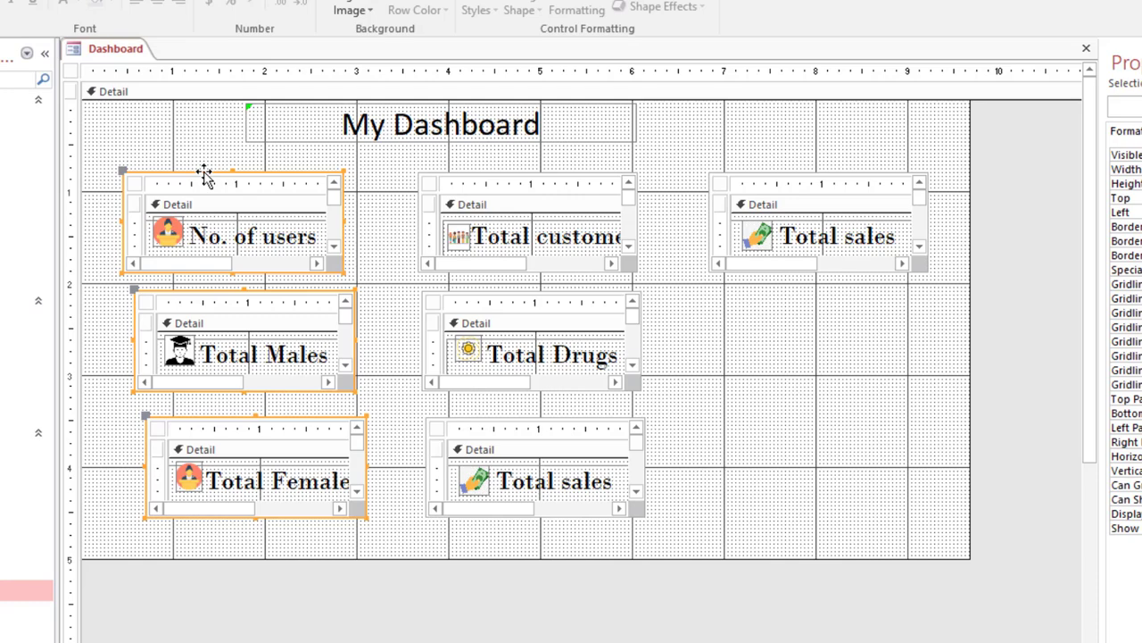
right_click(204, 175)
mouse_move(278, 431)
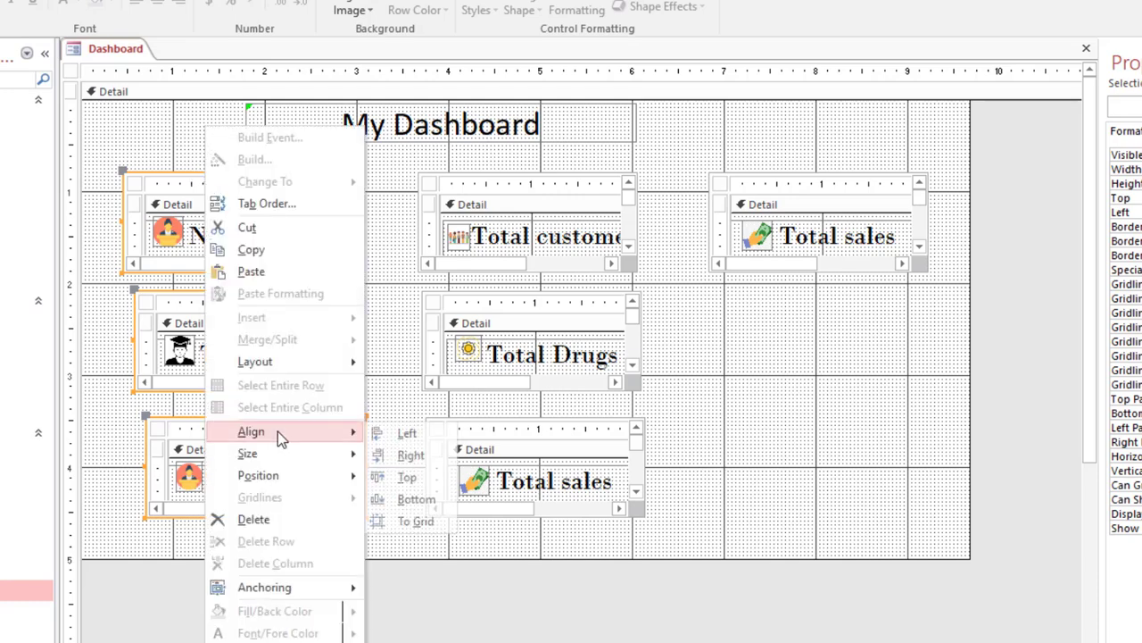
left_click(391, 434)
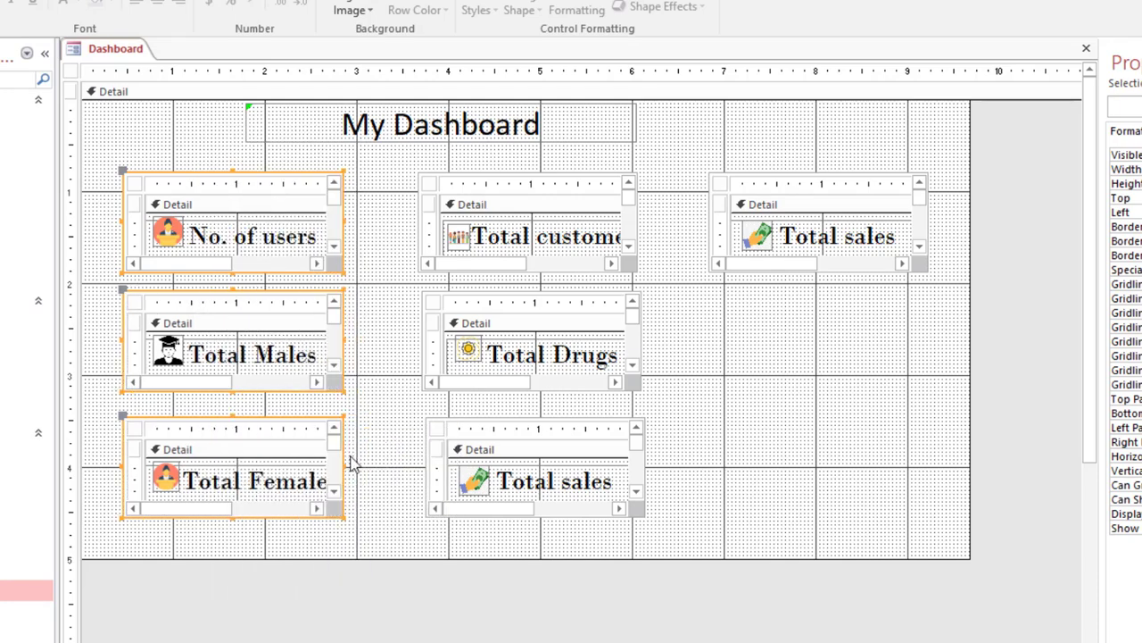
right_click(299, 421)
mouse_move(365, 455)
left_click(500, 543)
Align the left edges of the customers, drugs and Total_sales subforms and size all three to the widest.
left_click_drag(501, 183, 497, 179)
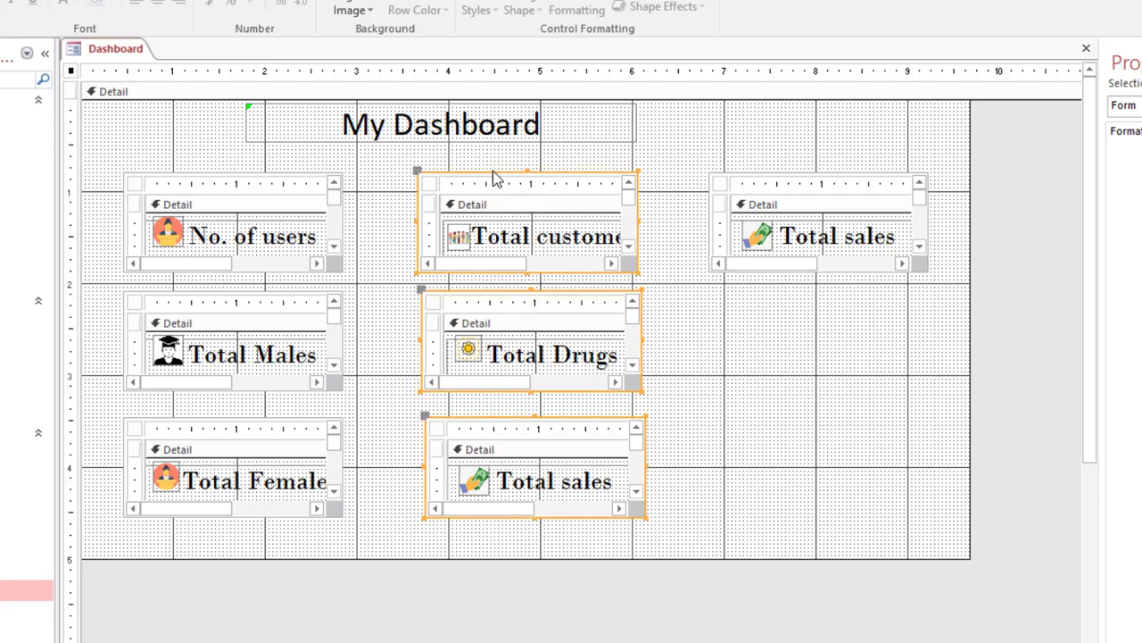
right_click(494, 175)
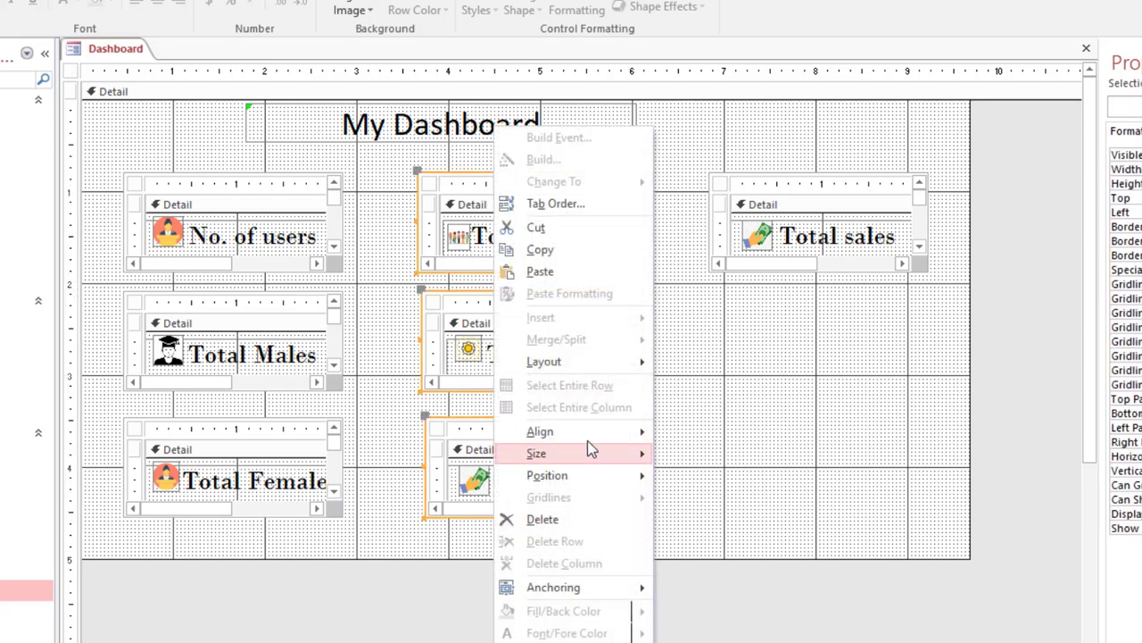
mouse_move(598, 432)
left_click(683, 432)
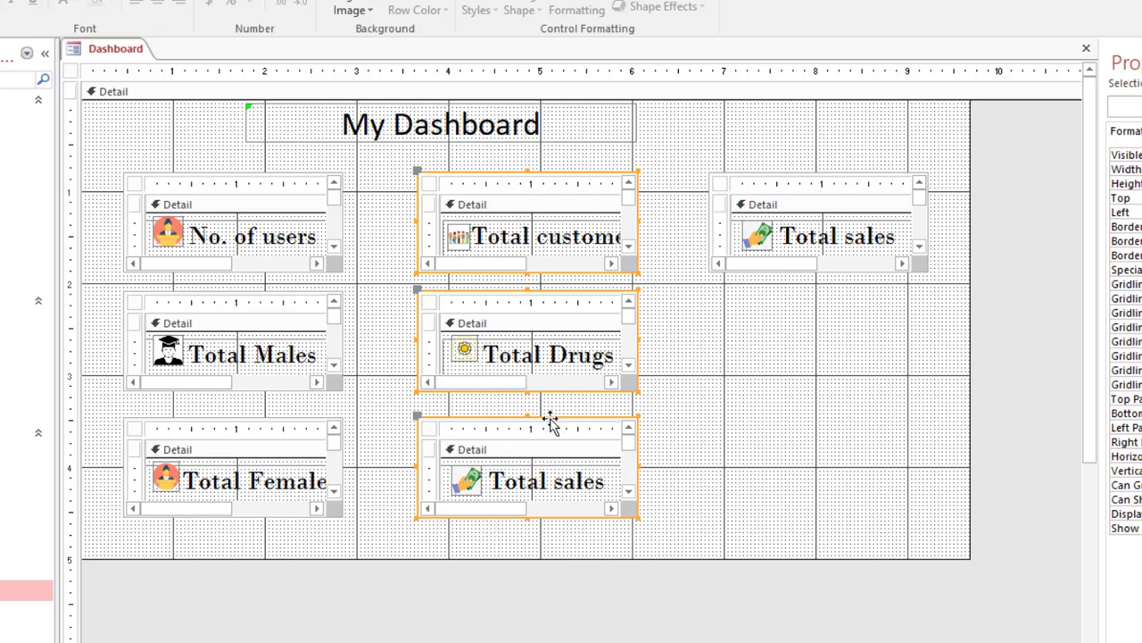
right_click(551, 422)
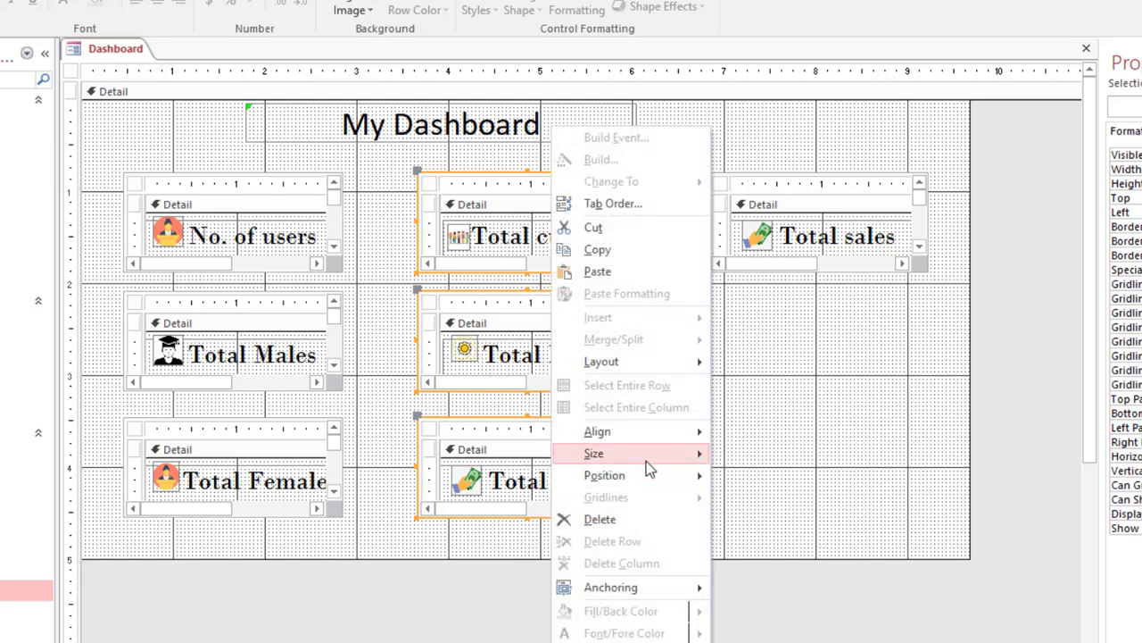
mouse_move(687, 455)
left_click(765, 542)
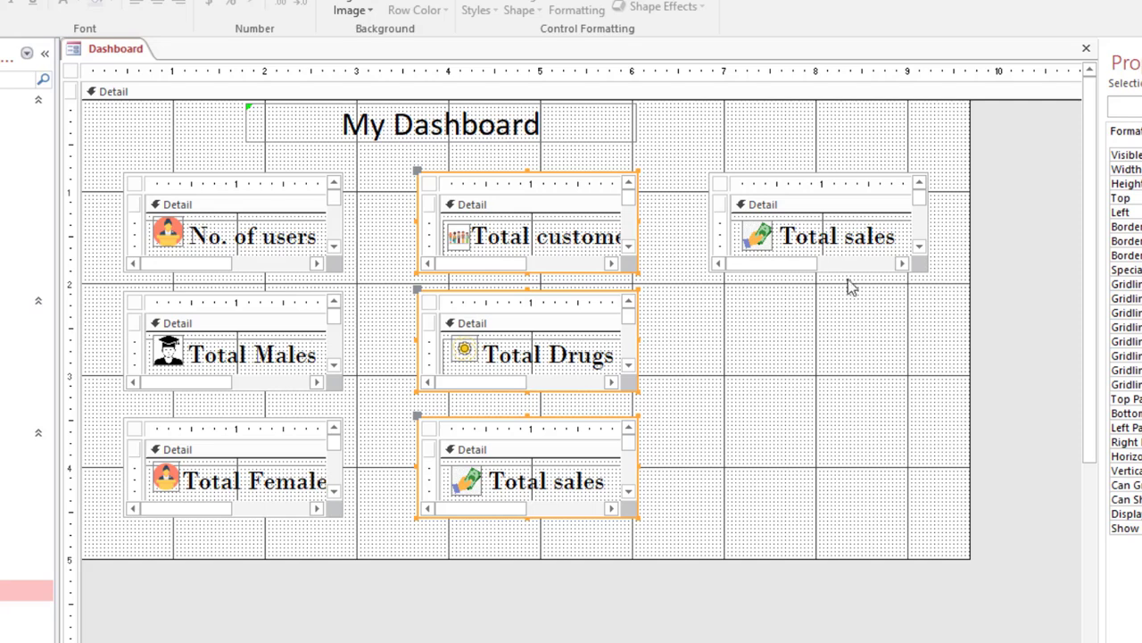
Nudge the Today_sales subform about 0.2 inches left and reduce the Detail section's height to about 4.8 inches.
left_click(834, 324)
left_click_drag(805, 355, 752, 180)
key("Left")
key("Left")
key("Left")
key("Left")
key("Left")
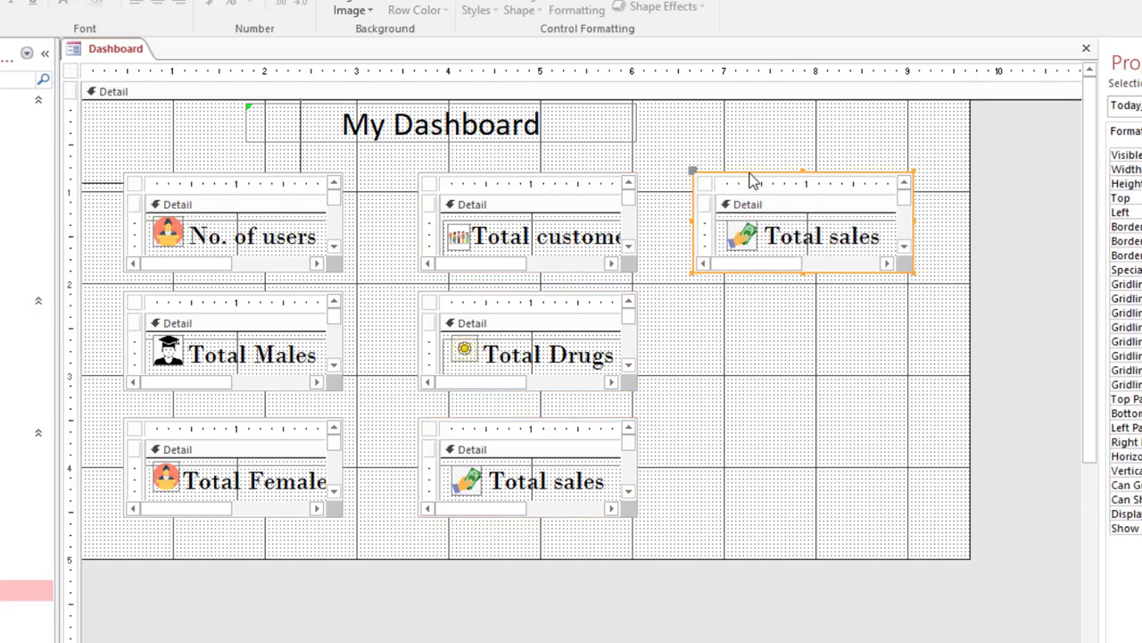
left_click_drag(666, 558, 663, 539)
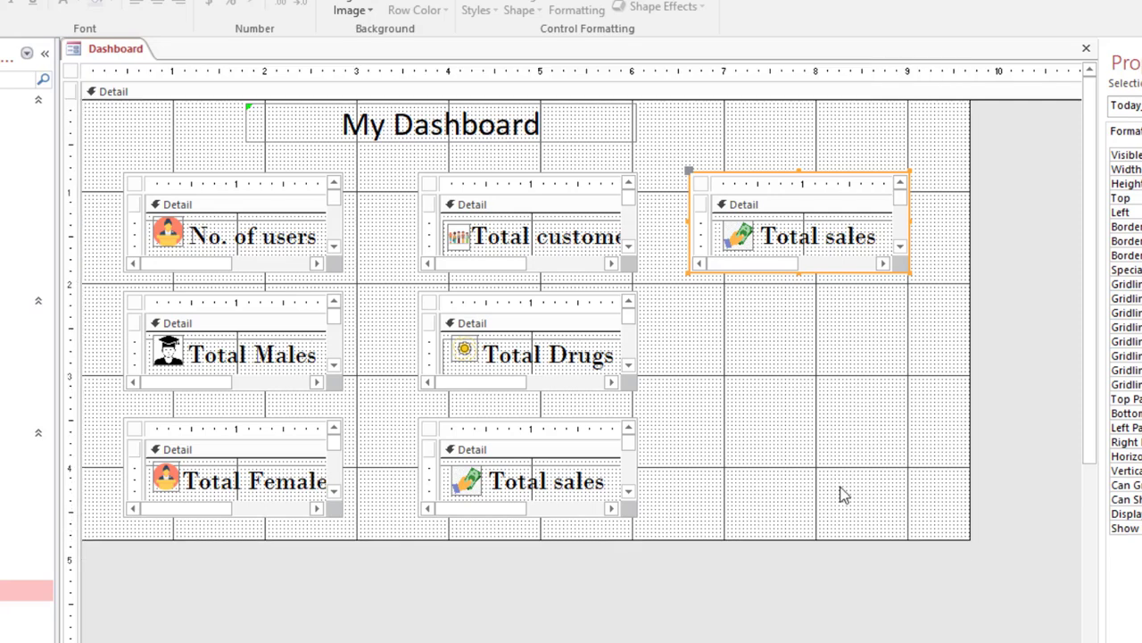
Nudge all seven subforms together one small increment up and one to the right.
left_click_drag(859, 538, 178, 161)
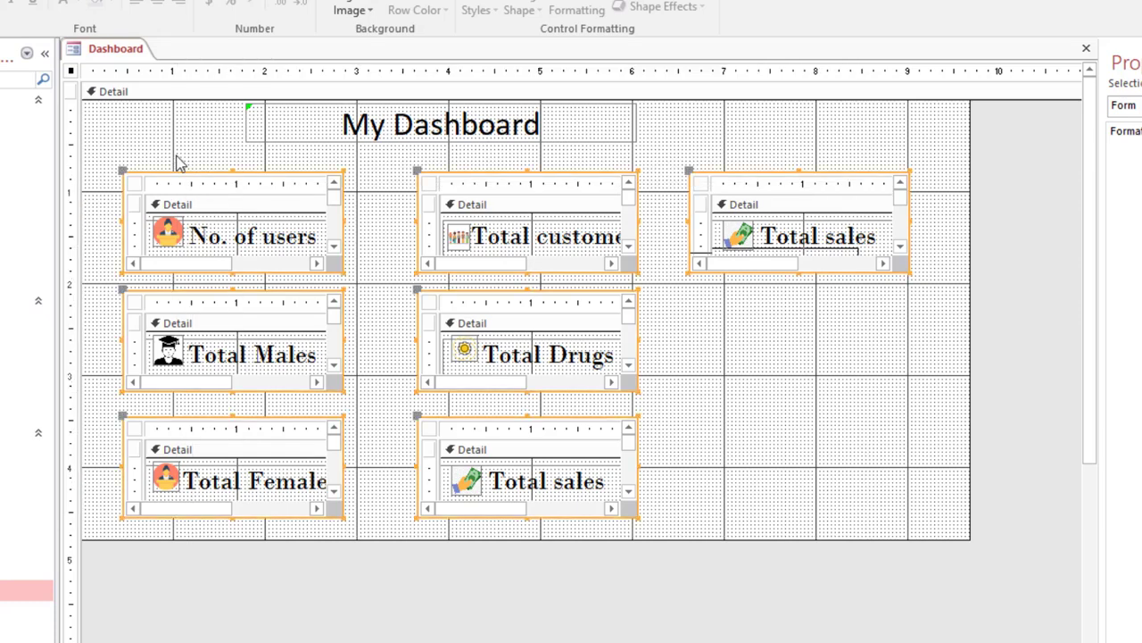
key("Up")
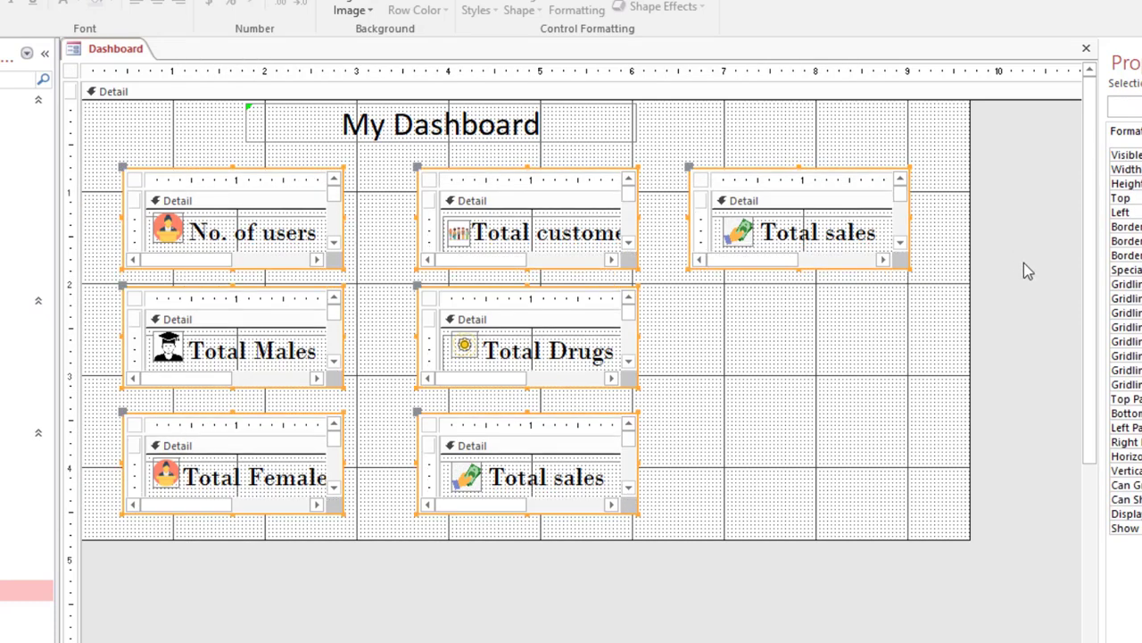
key("Right")
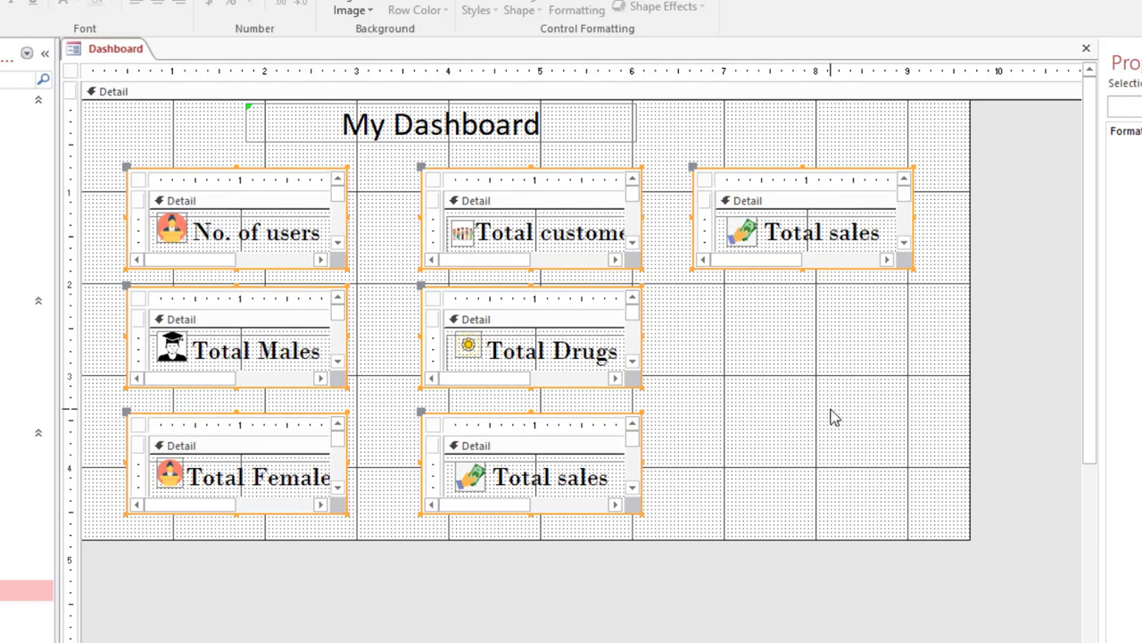
Preview the Dashboard in Form View and move its pop-up window up and to the right to inspect the summary figures.
left_click(85, 92)
right_click(120, 54)
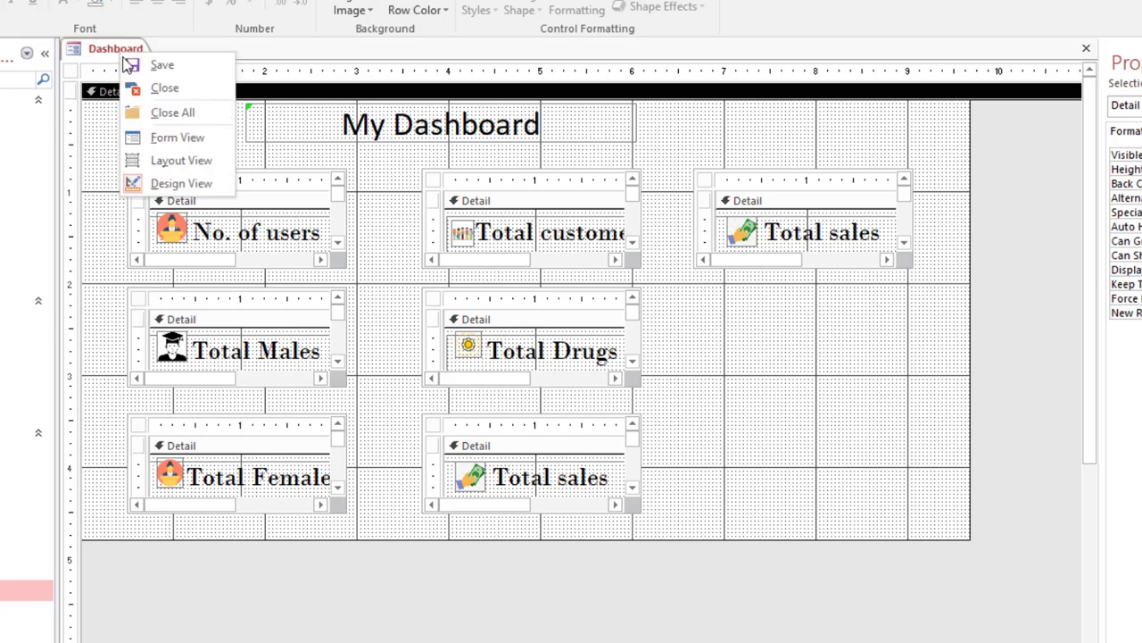
left_click(122, 59)
right_click(122, 55)
left_click(169, 134)
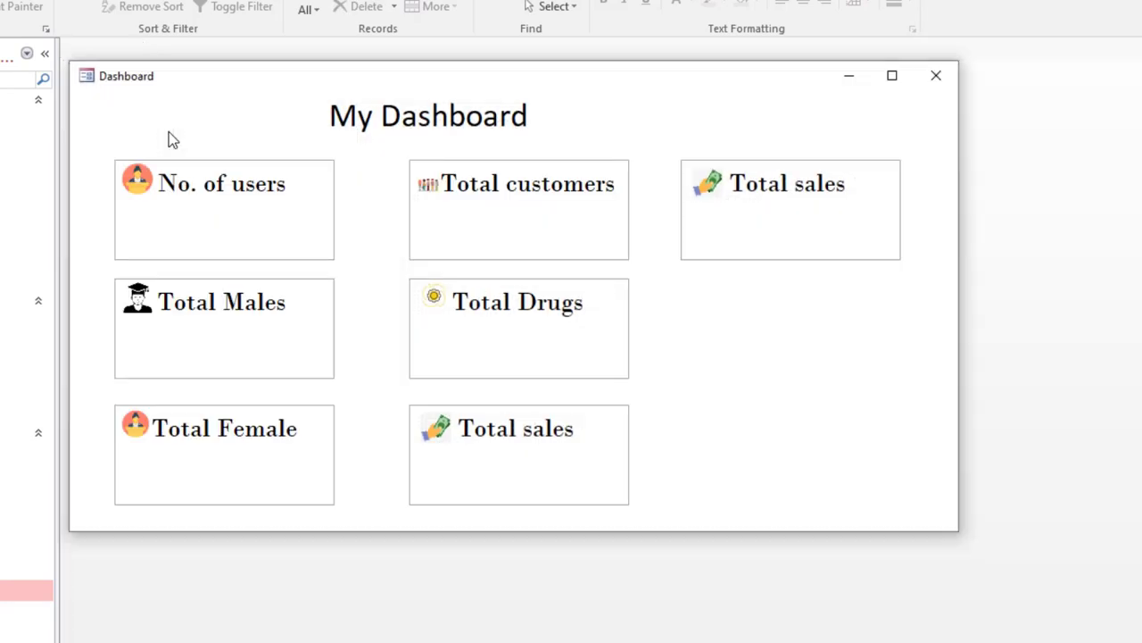
left_click_drag(408, 86, 532, 29)
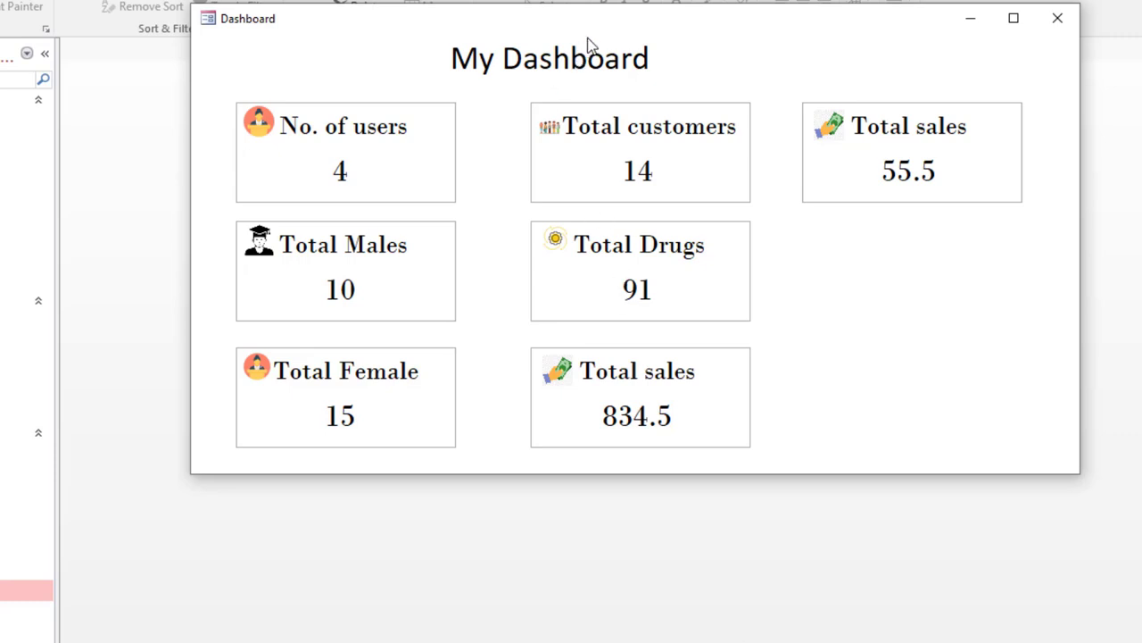
Return the Dashboard to Design View and move the "My Dashboard" title label about 0.9 inches right and slightly down.
right_click(711, 59)
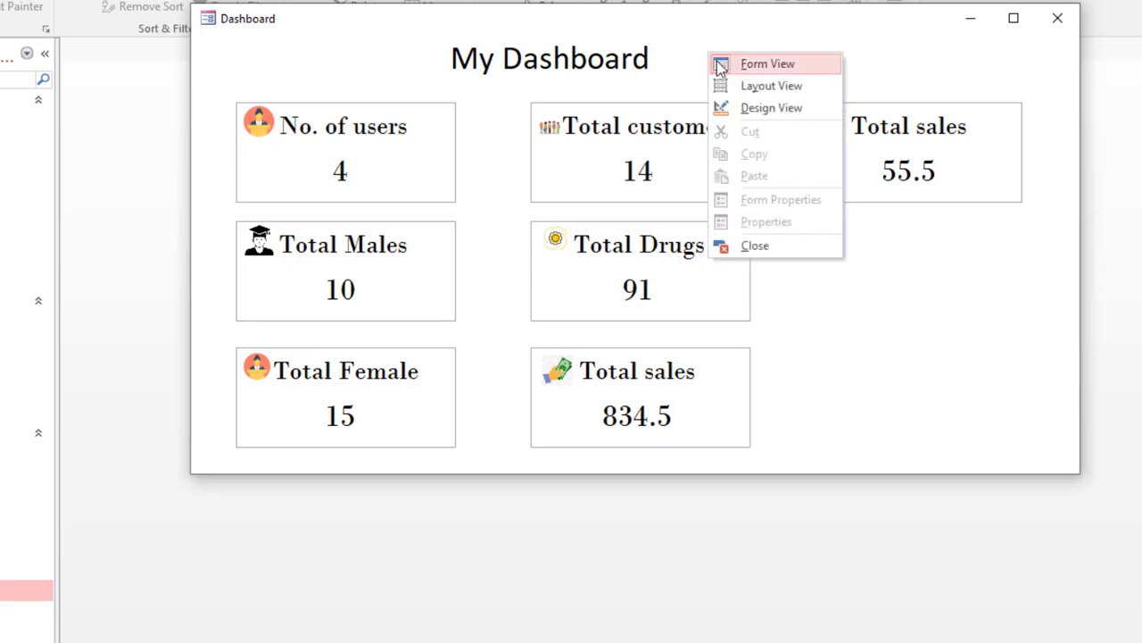
left_click(770, 112)
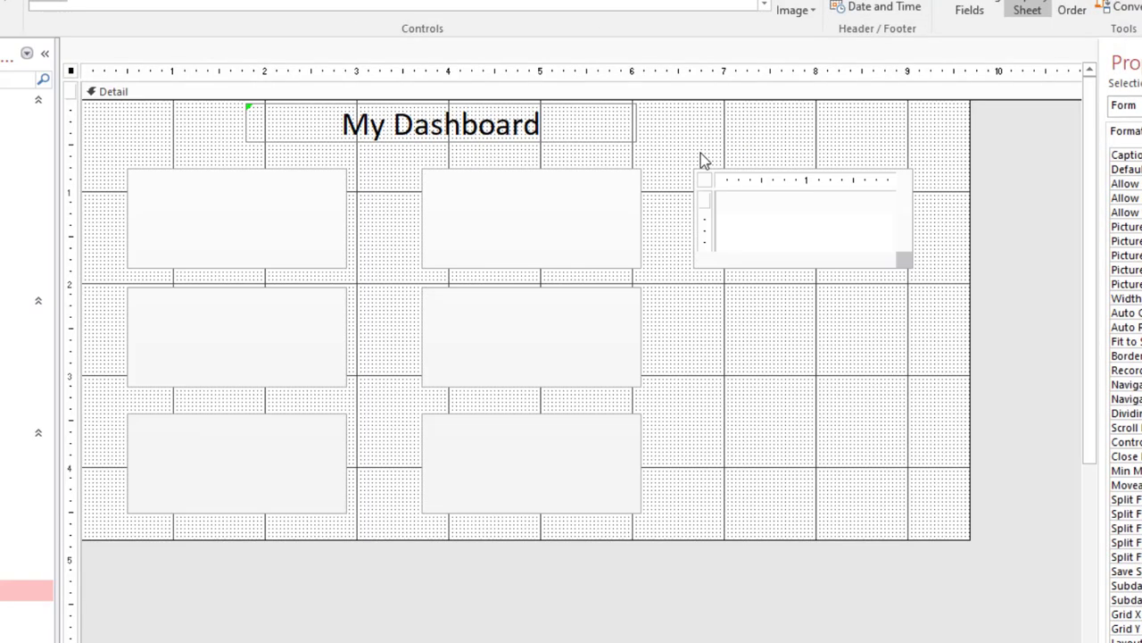
left_click_drag(719, 126, 476, 153)
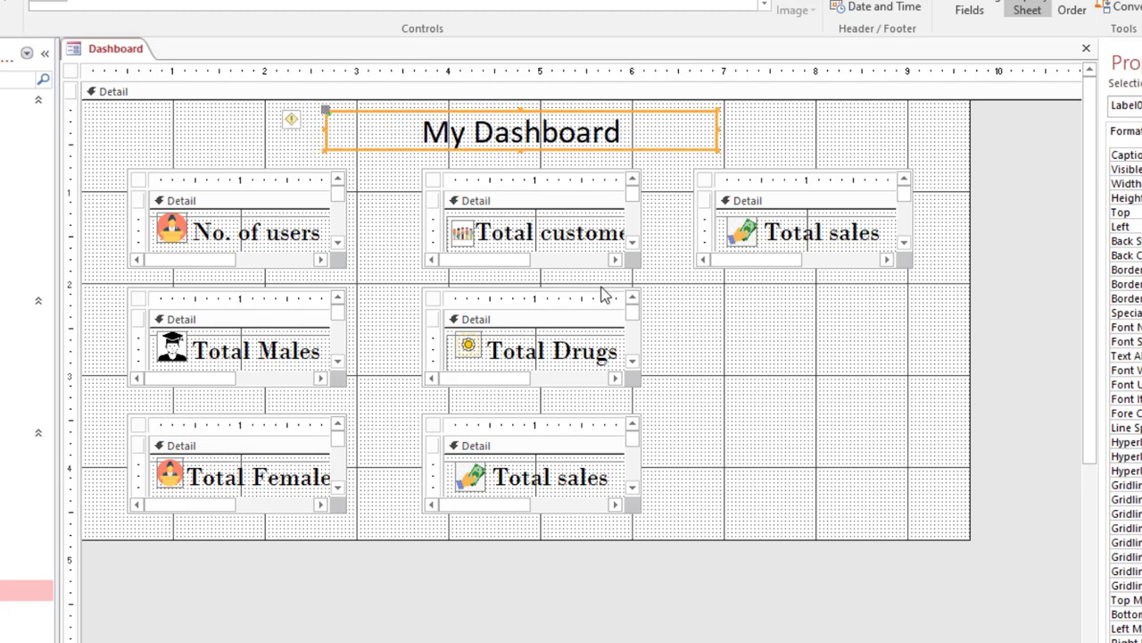
Select all seven subforms on the Dashboard and make their outlines transparent.
left_click_drag(827, 525, 132, 183)
left_click(323, 0)
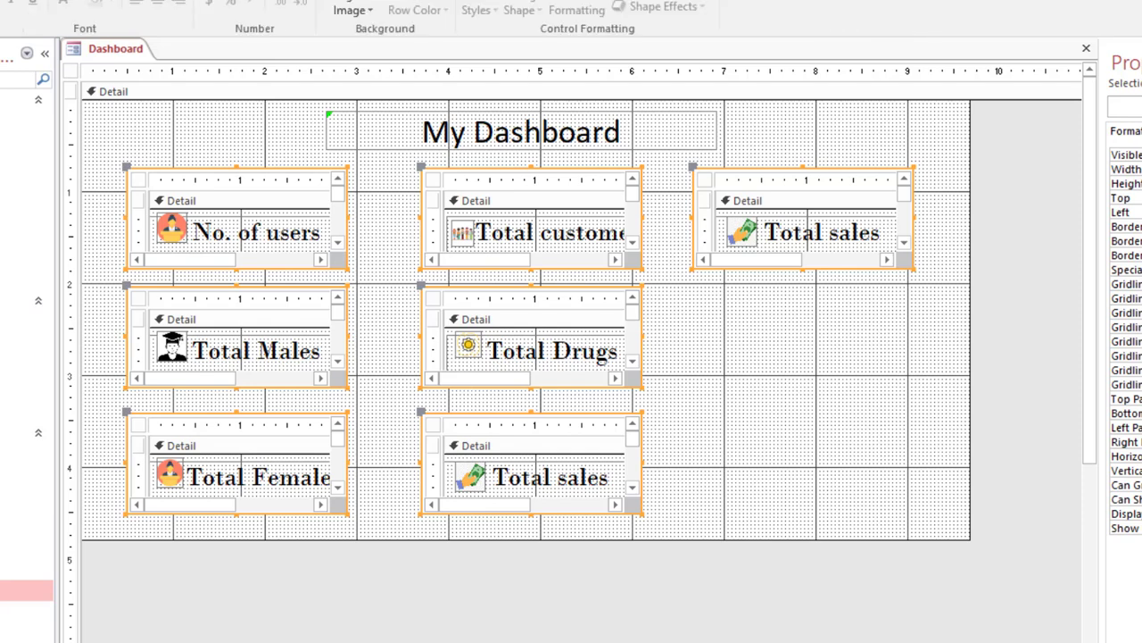
left_click(663, 1)
left_click(695, 312)
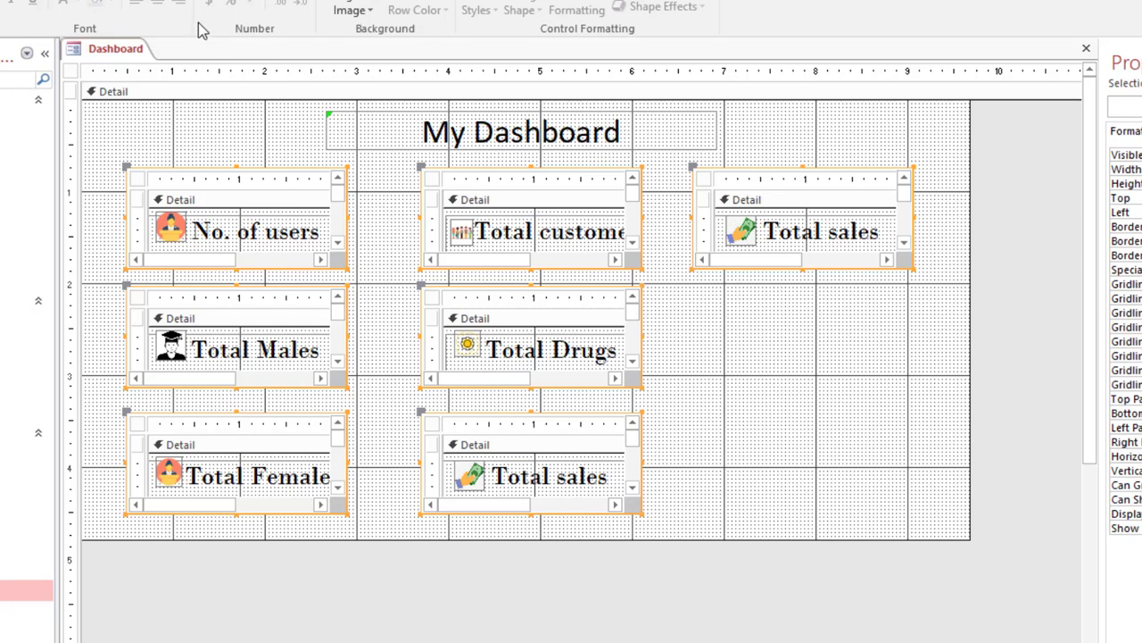
Preview the Dashboard in Form View and reposition its pop-up window to check the borderless summary figures.
right_click(123, 51)
left_click(170, 134)
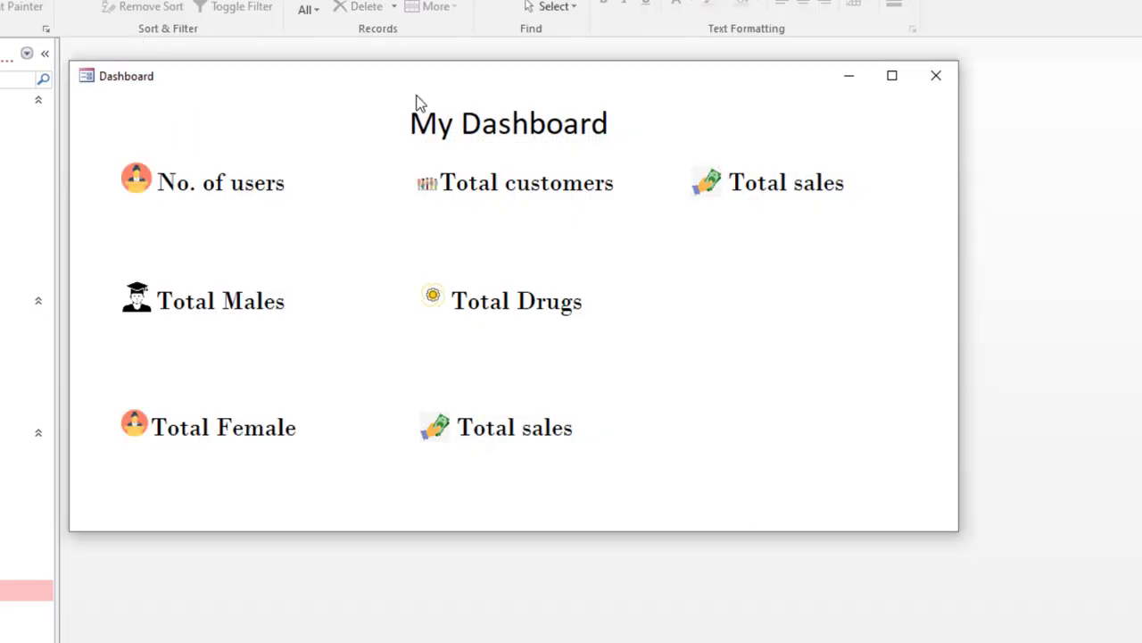
left_click_drag(514, 80, 671, 72)
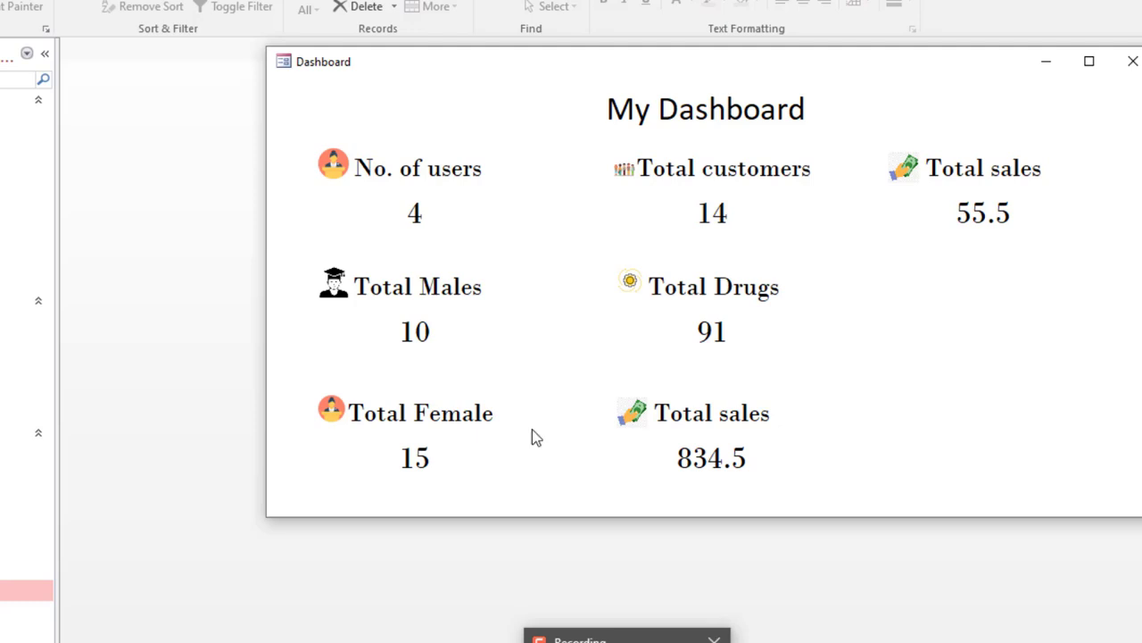
left_click_drag(598, 65, 571, 40)
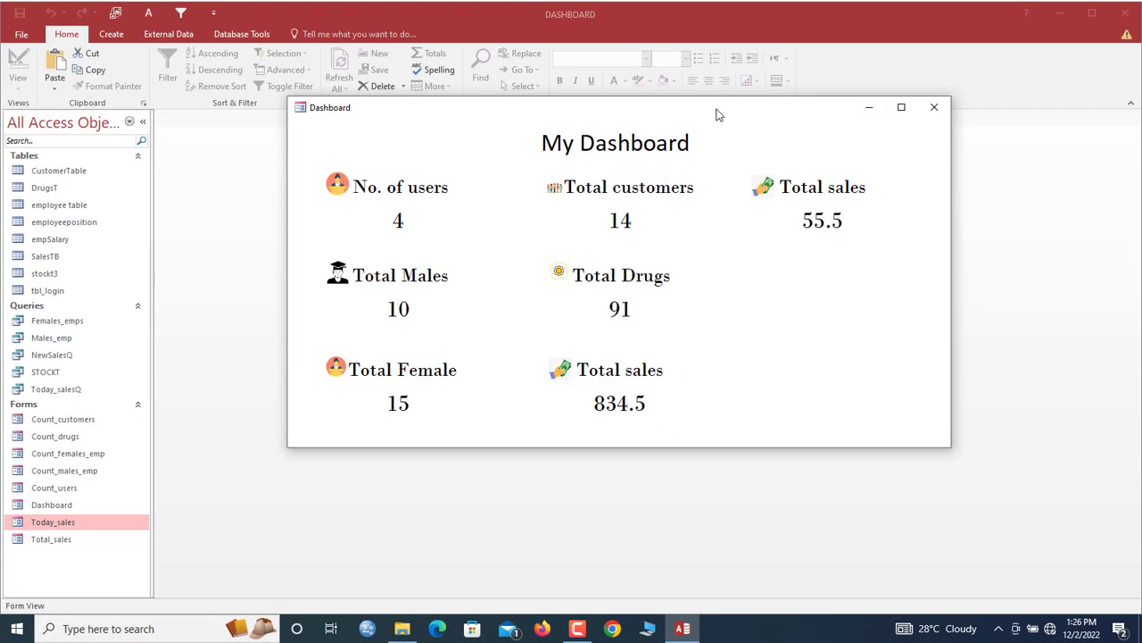
Return the Dashboard to Design View and set the form's Min Max Buttons to None and Close Button to No.
right_click(720, 114)
left_click(760, 209)
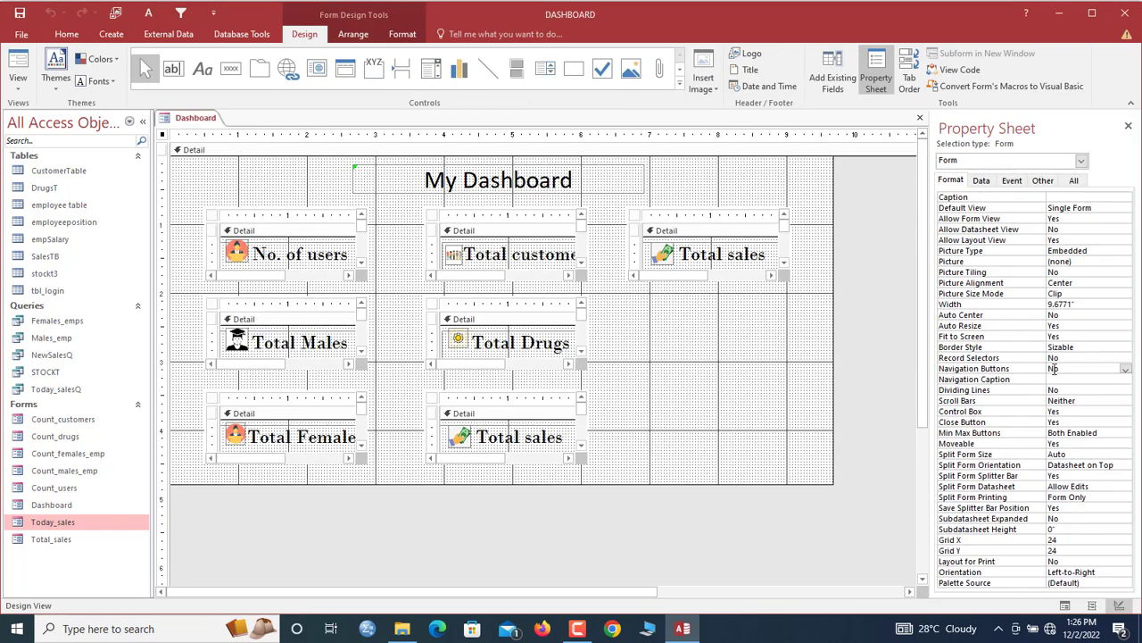
left_click(1103, 433)
left_click(1125, 434)
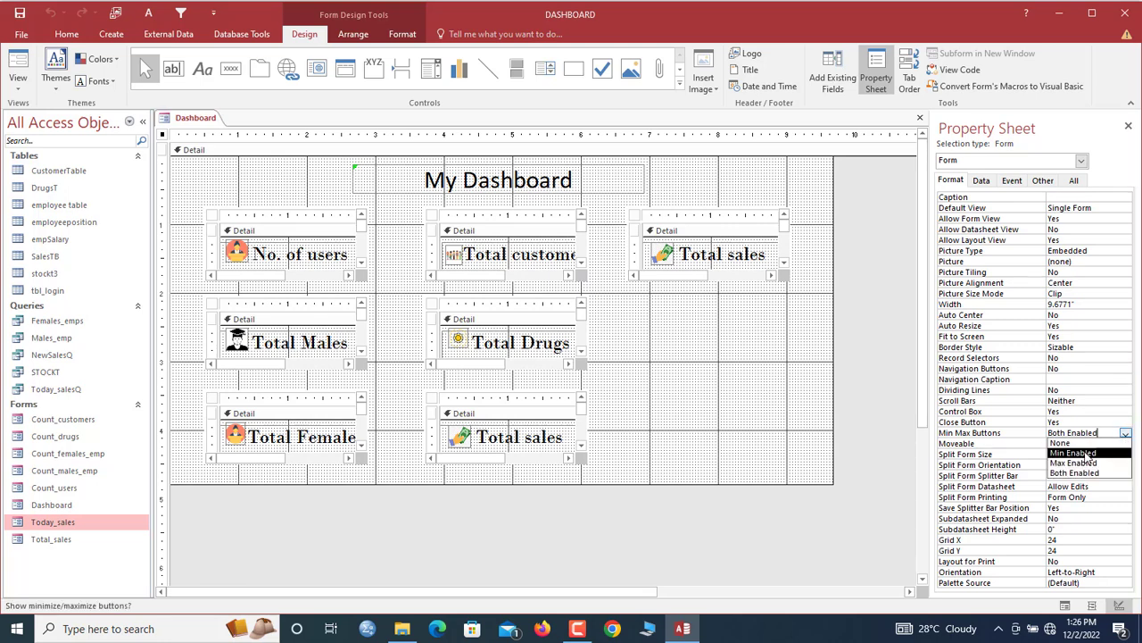
left_click(1064, 443)
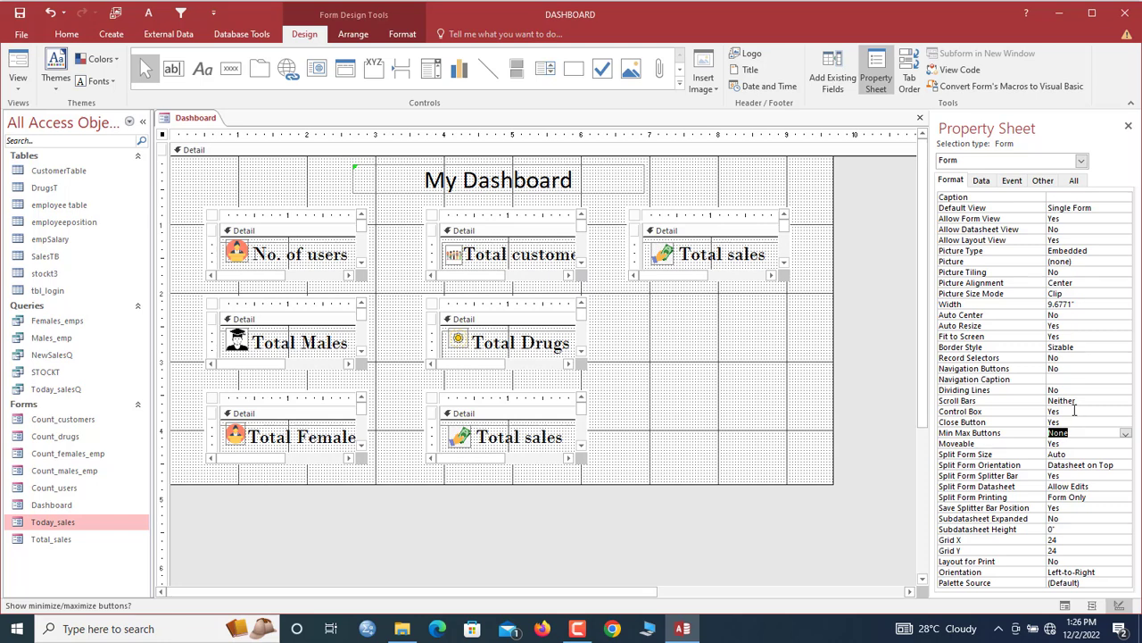
double_click(1071, 422)
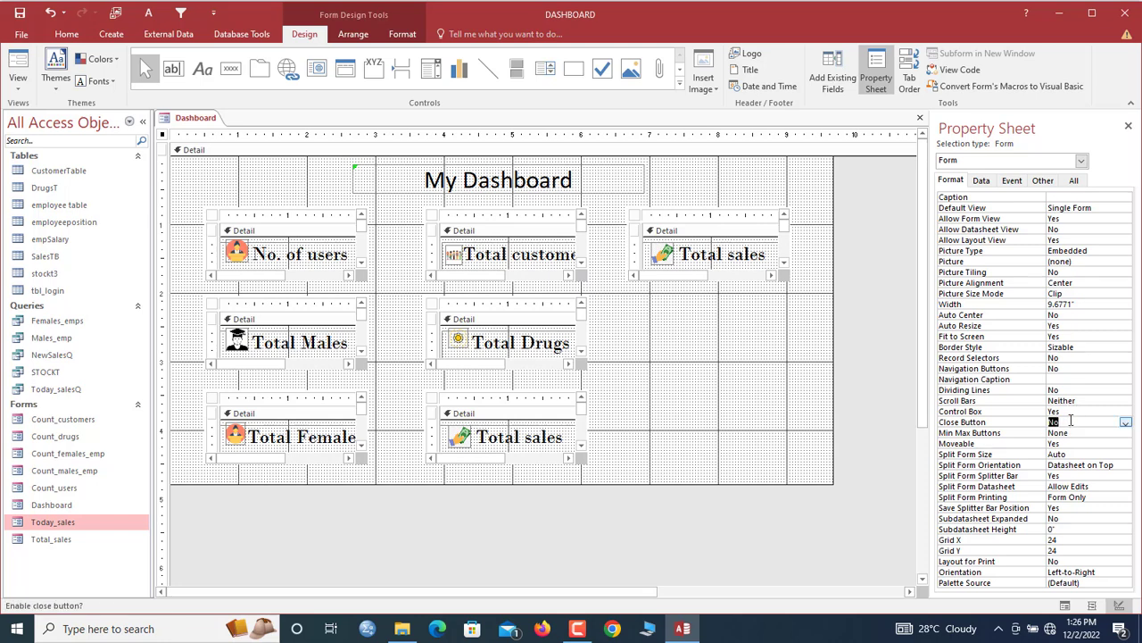
Save the Dashboard form, and open it in Form View with its pop-up window moved up and to the right.
right_click(190, 119)
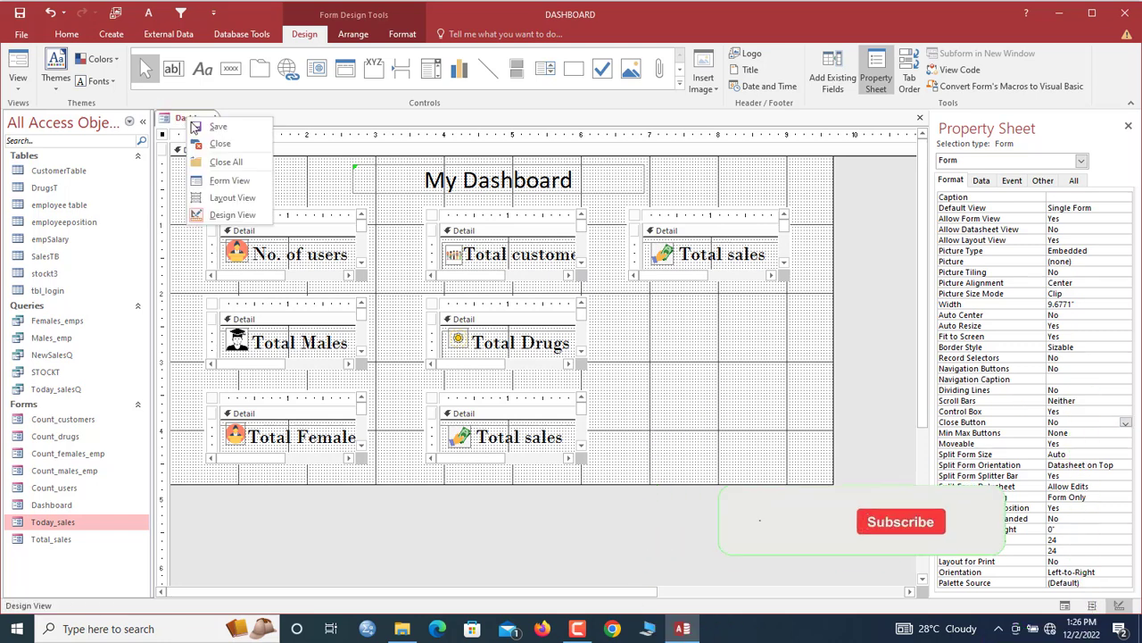
left_click(195, 128)
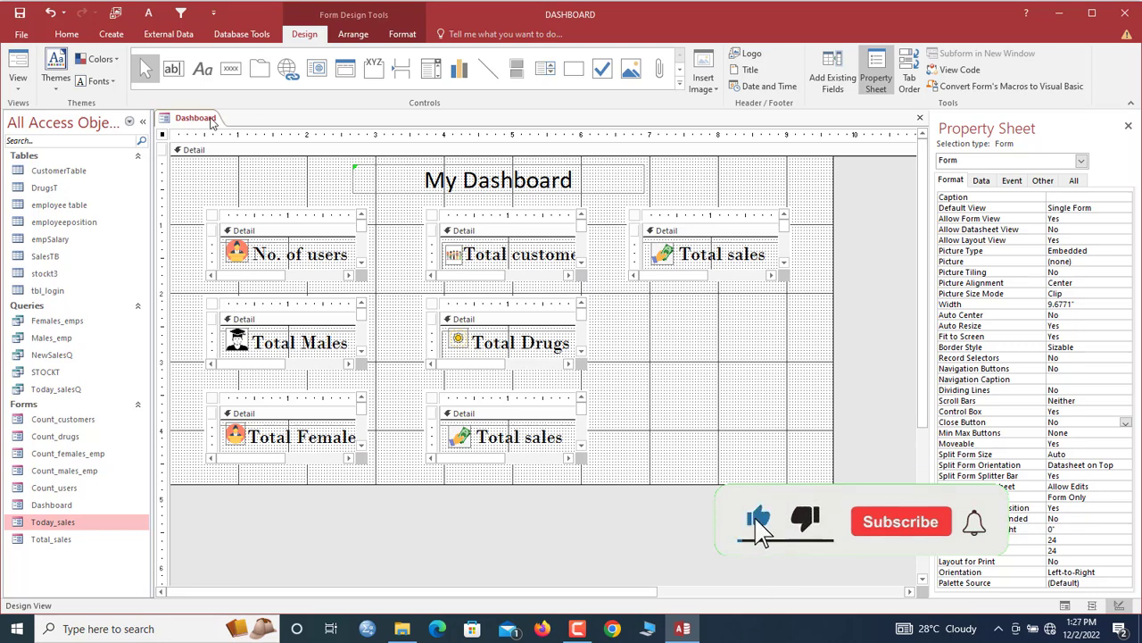
right_click(206, 121)
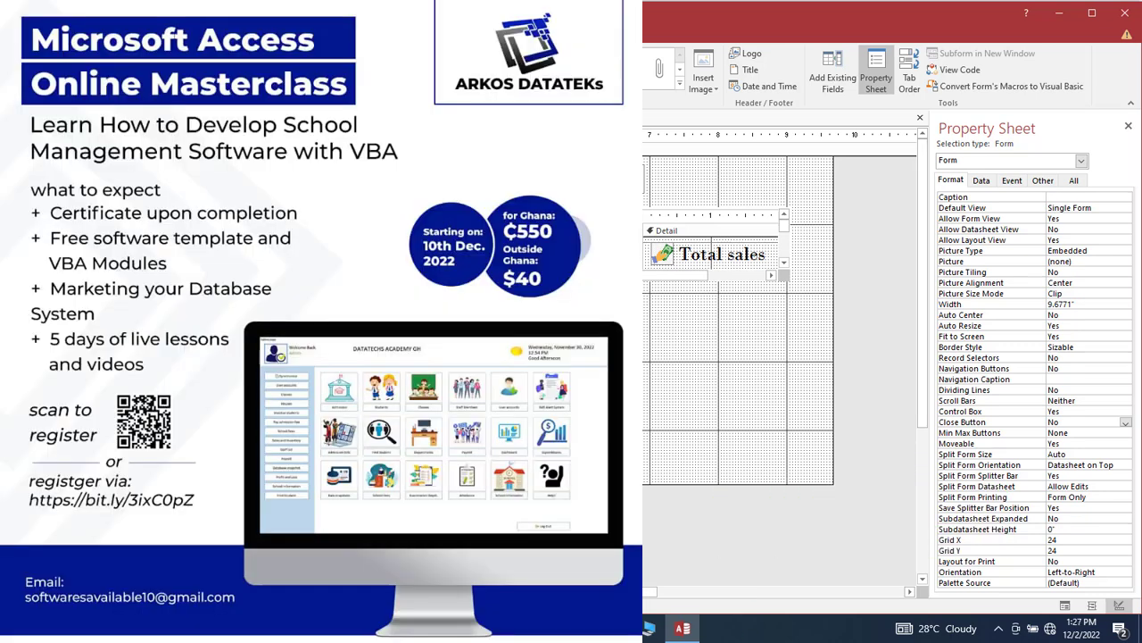
left_click(234, 177)
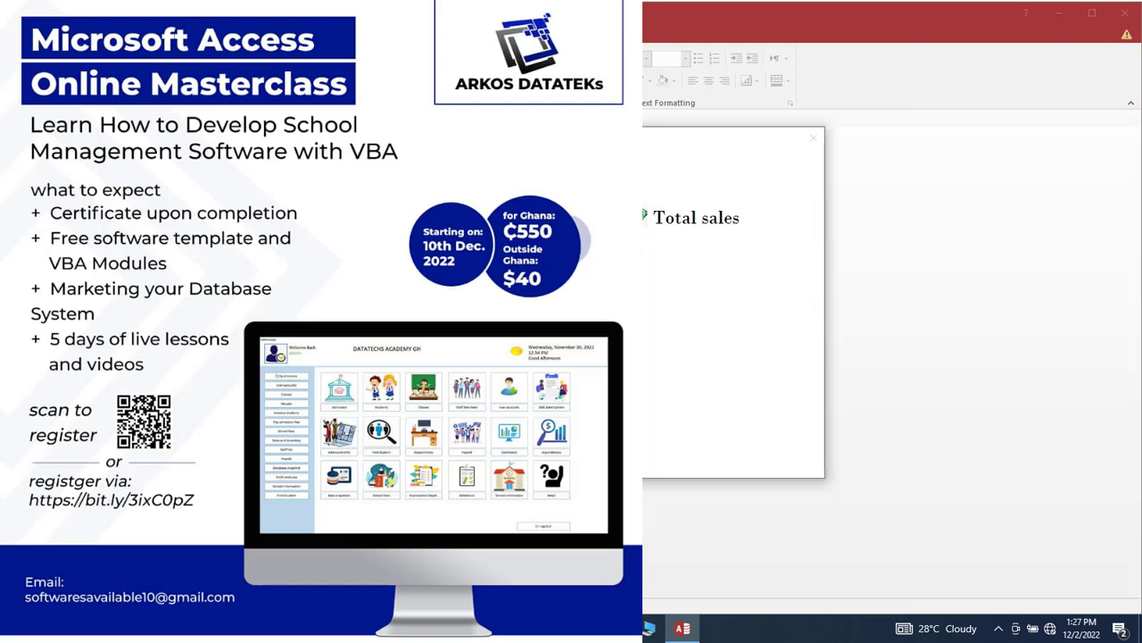
left_click_drag(464, 139, 540, 108)
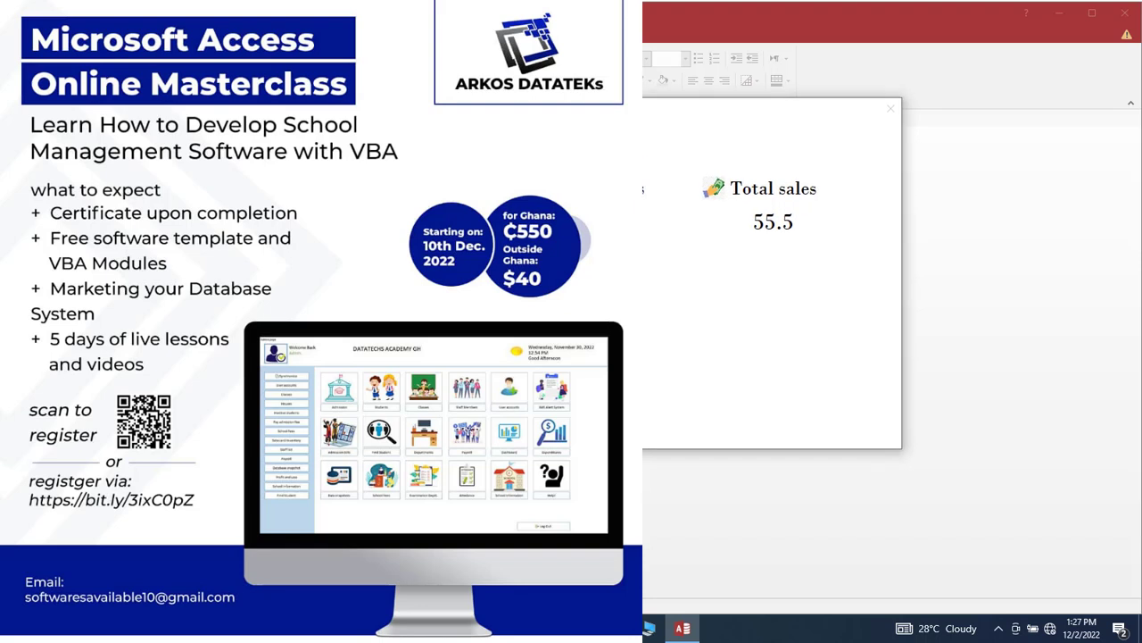